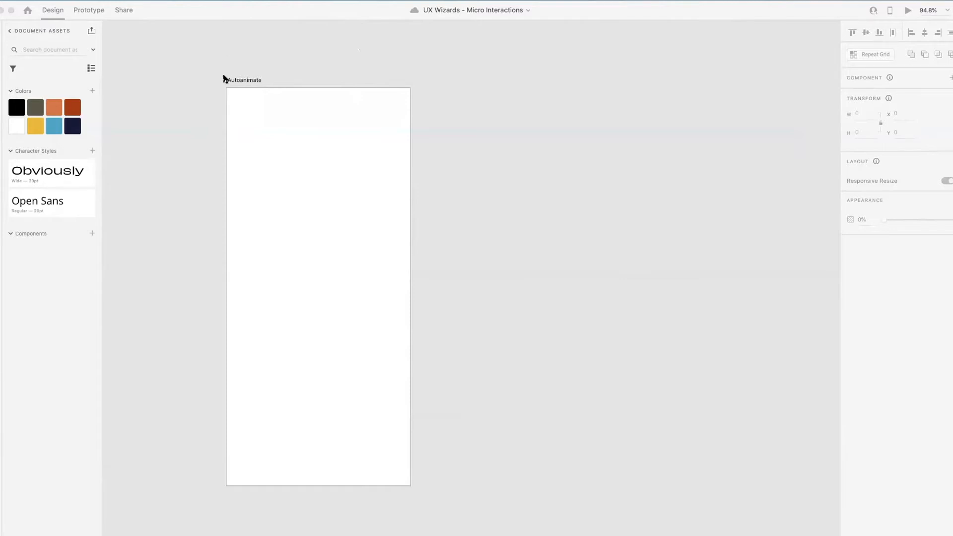
Step: Shift the Autoanimate artboard slightly left on the canvas, to about X 3152, Y -1862
left_click(242, 81)
mouse_move(243, 81)
left_mouse_down()
mouse_move(261, 62)
mouse_move(233, 80)
left_mouse_up()
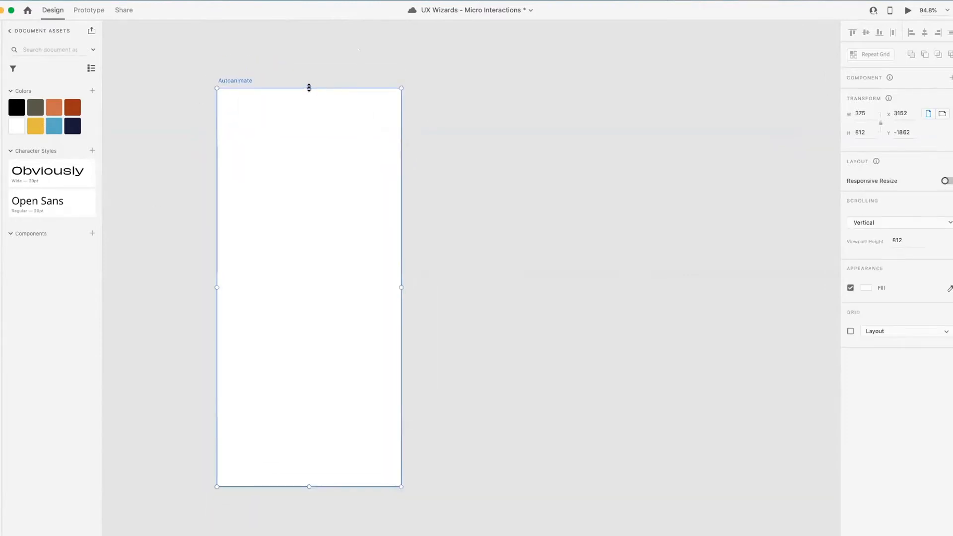
left_click(336, 65)
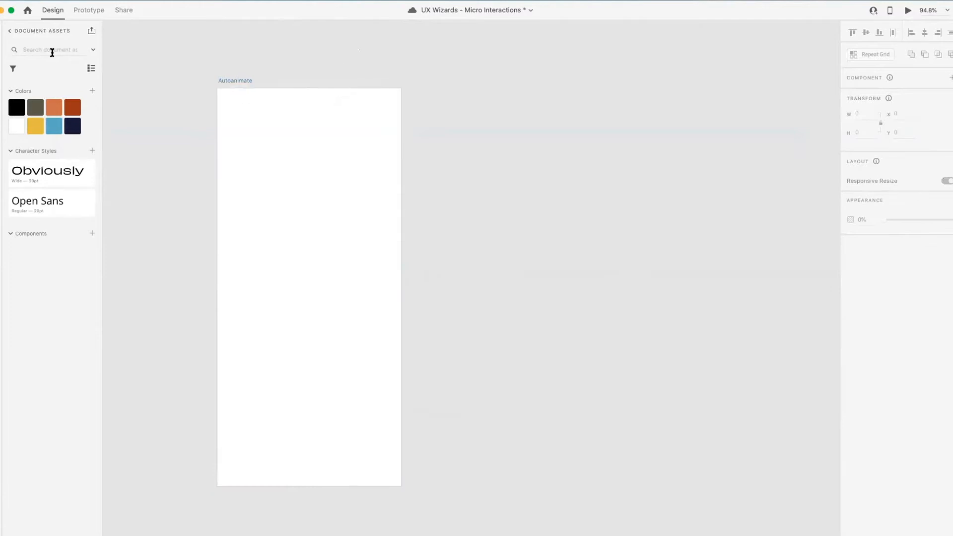
Step: Draw a circle about 204 px wide, centred horizontally near the artboard's upper edge, and fill it with the dark olive document color
mouse_move(252, 123)
left_mouse_down()
mouse_move(308, 166)
mouse_move(318, 189)
left_mouse_up()
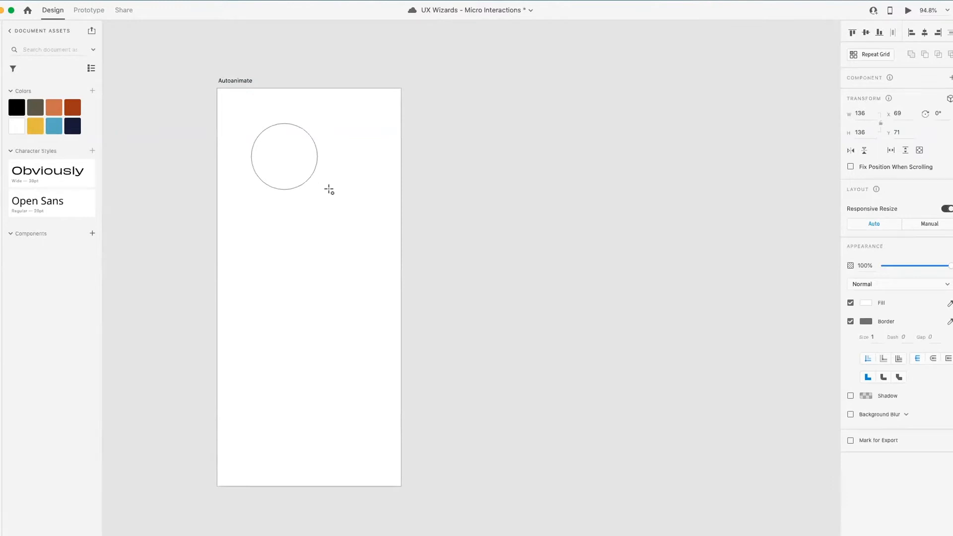
mouse_move(329, 190)
left_mouse_down()
mouse_move(357, 219)
mouse_move(296, 159)
mouse_move(309, 177)
mouse_move(255, 175)
mouse_move(294, 206)
mouse_move(308, 155)
mouse_move(364, 223)
left_mouse_up()
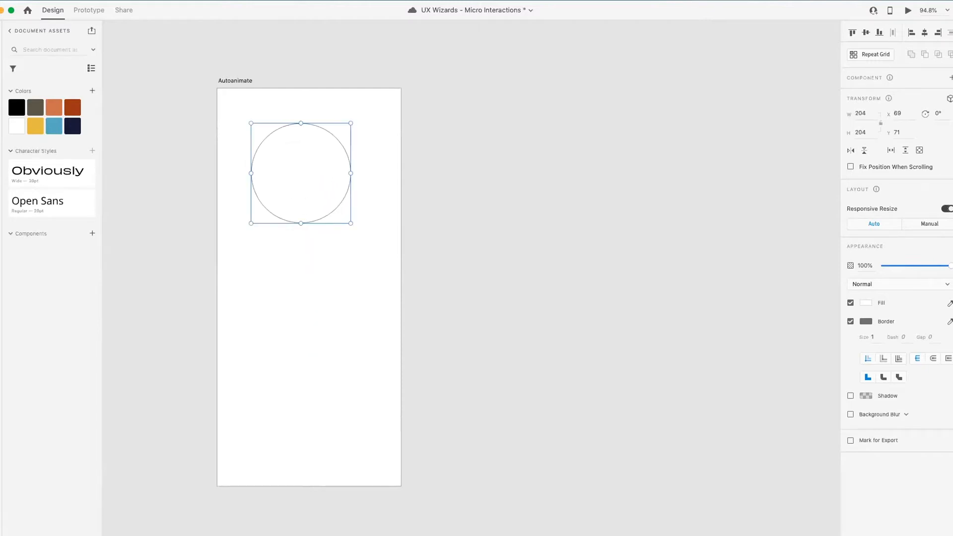
left_click_drag(308, 157, 317, 157)
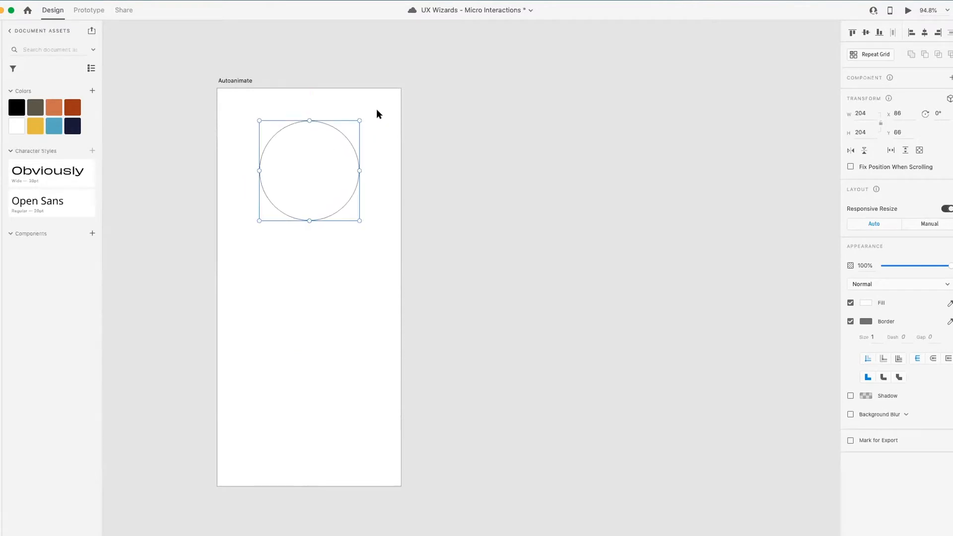
left_click(35, 107)
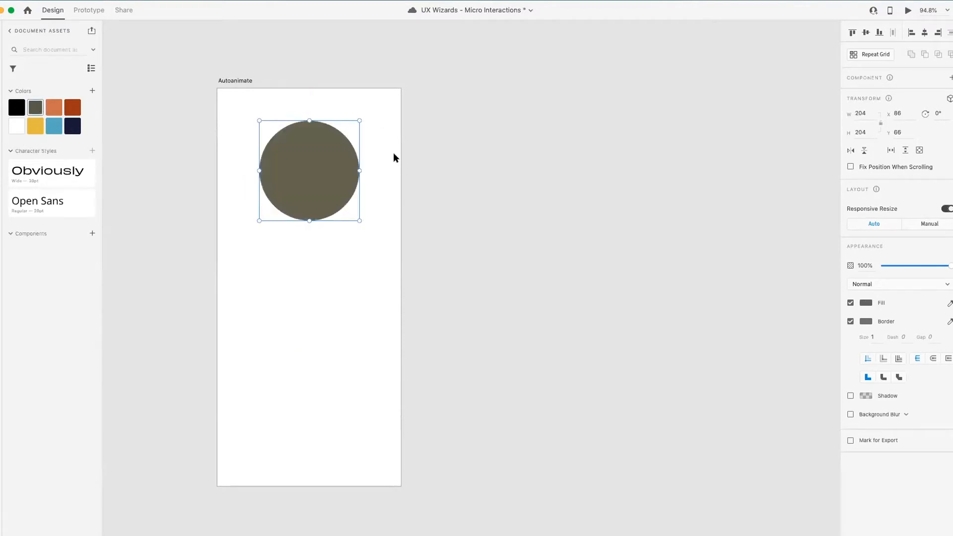
left_click(795, 307)
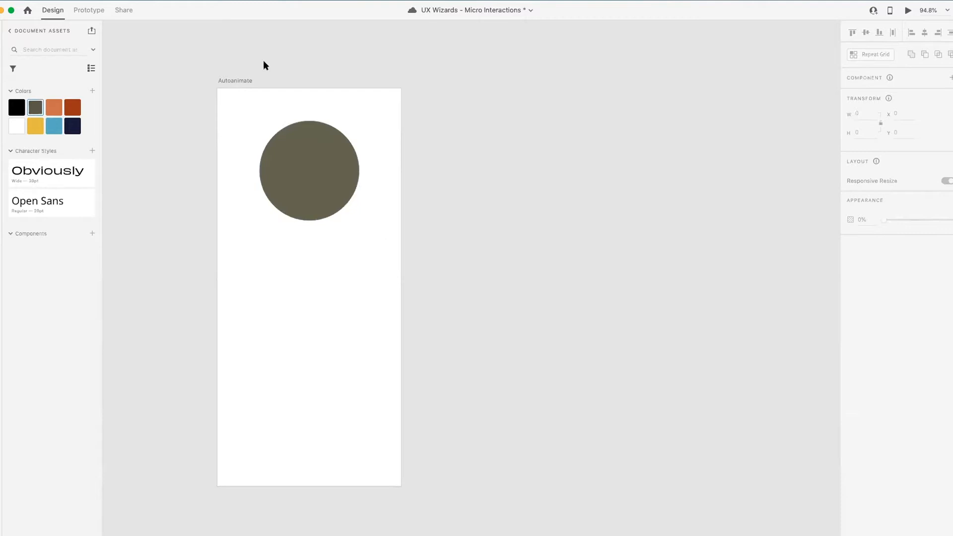
Step: Duplicate the Autoanimate artboard with its circle and place the copy directly to its right
left_click(236, 80)
left_click(299, 60)
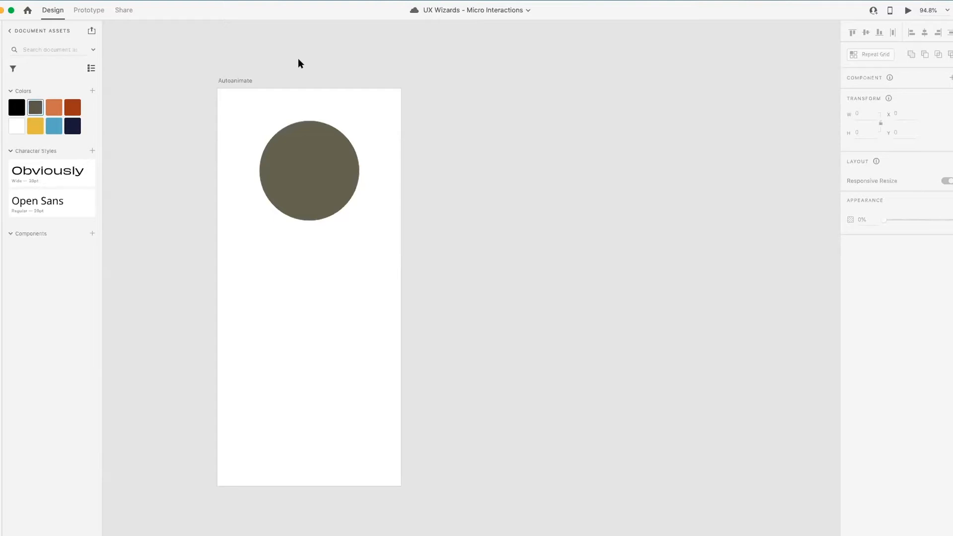
left_click(237, 81)
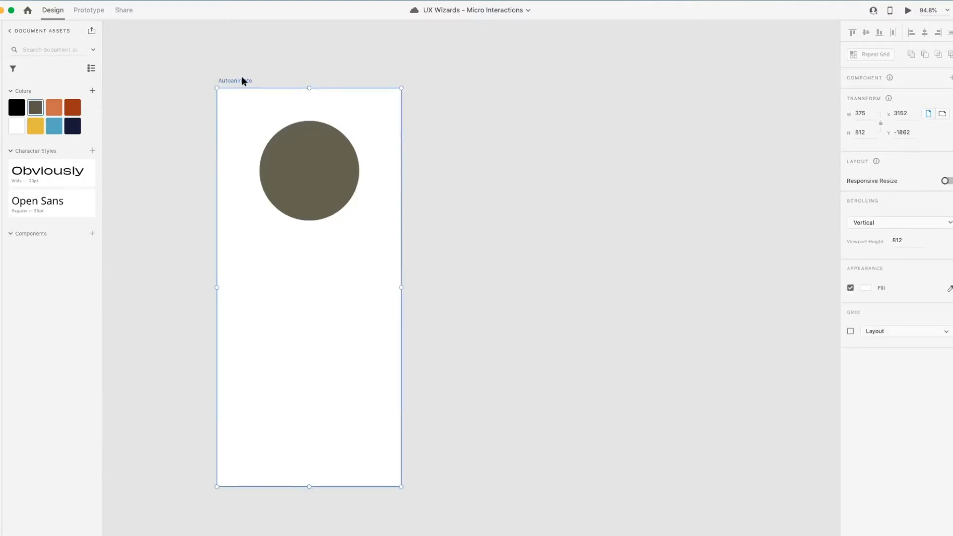
left_click_drag(239, 77, 439, 73)
left_click(496, 69)
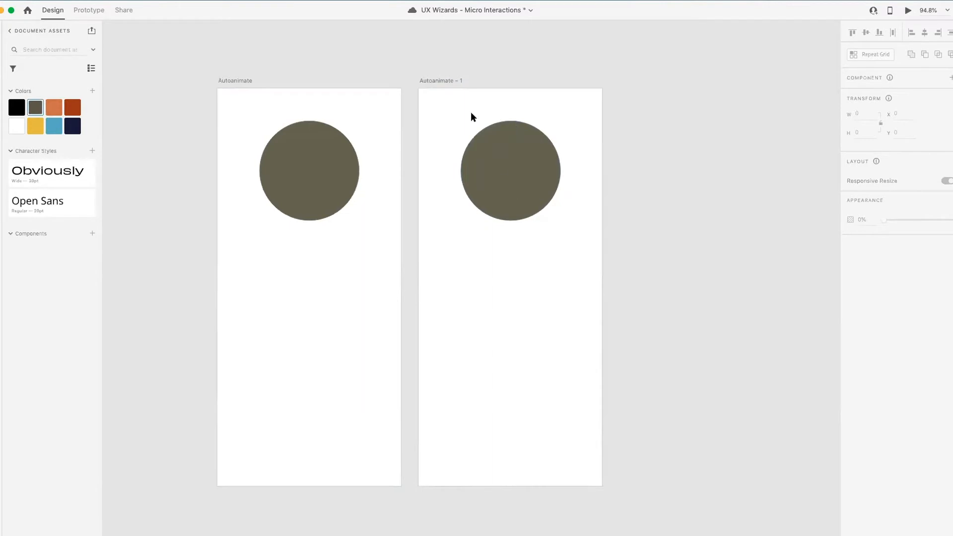
Step: Shrink the duplicated artboard's circle to an ellipse of about 68 × 36 px, centred near the artboard's lower edge
left_click_drag(464, 119, 543, 214)
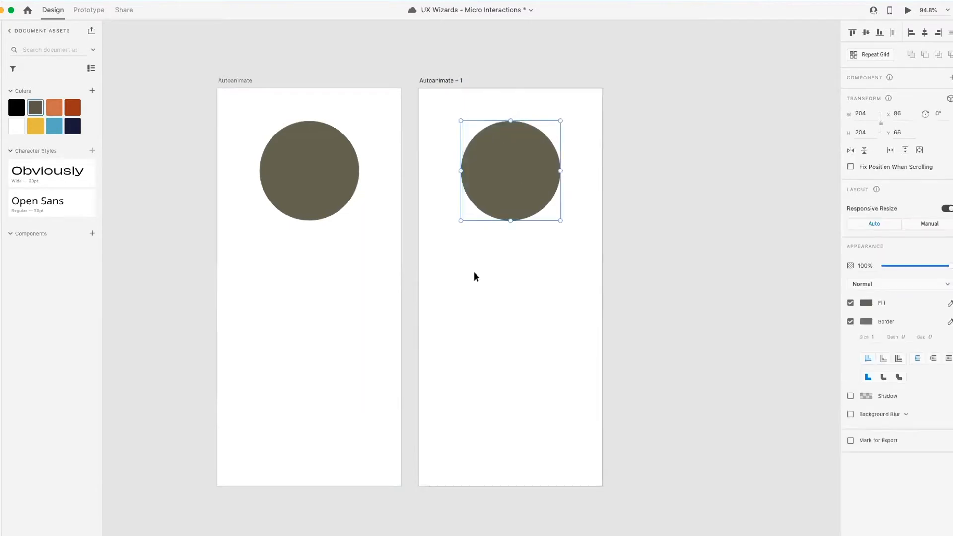
left_click_drag(536, 166, 510, 443)
left_click(523, 358)
left_click(516, 440)
left_click(547, 363)
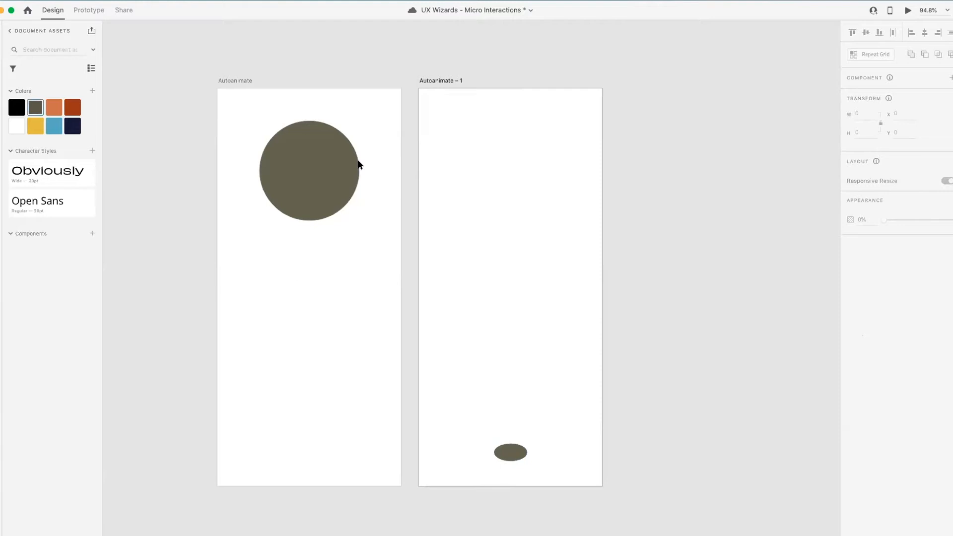
Step: Compare the layer names of the large circle and the small ellipse on their respective artboards
left_click(319, 159)
left_click(501, 455)
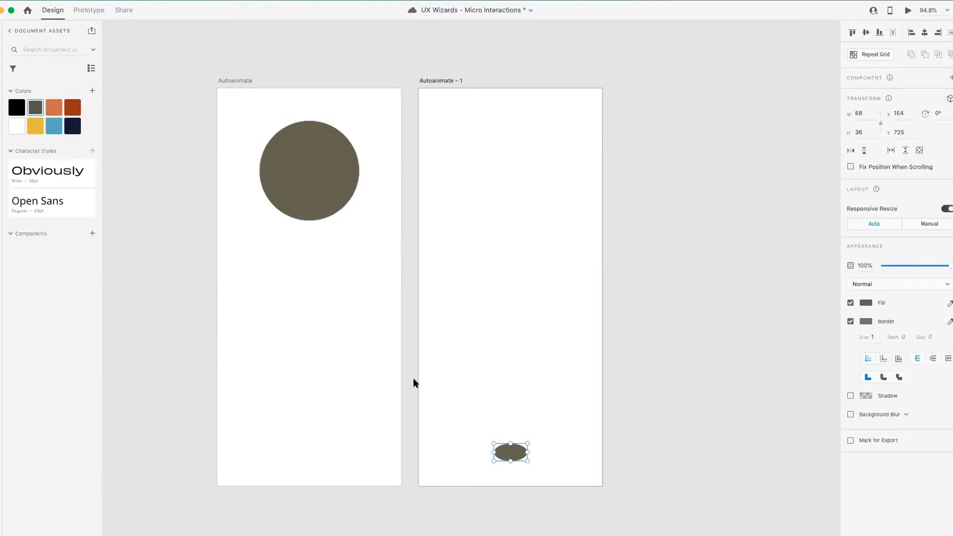
key("super+y")
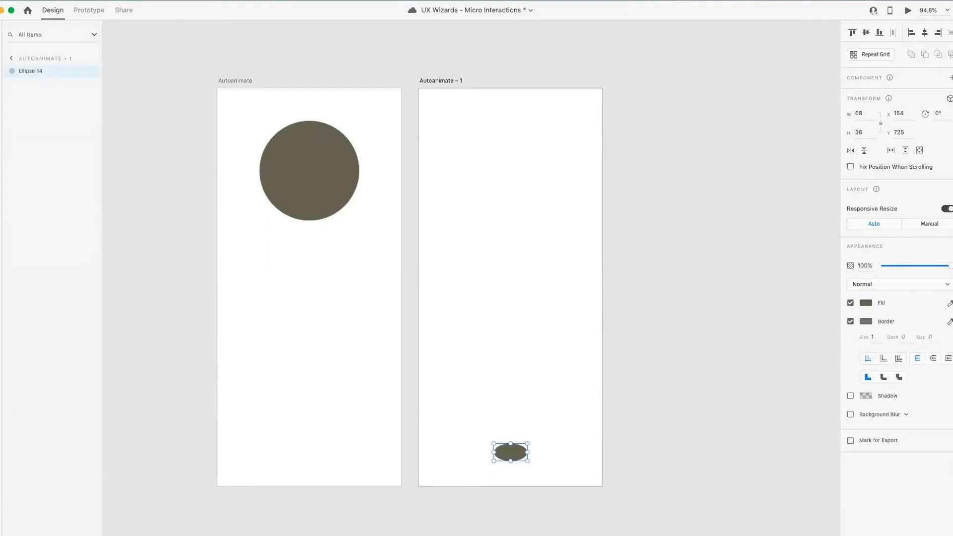
left_click(386, 138)
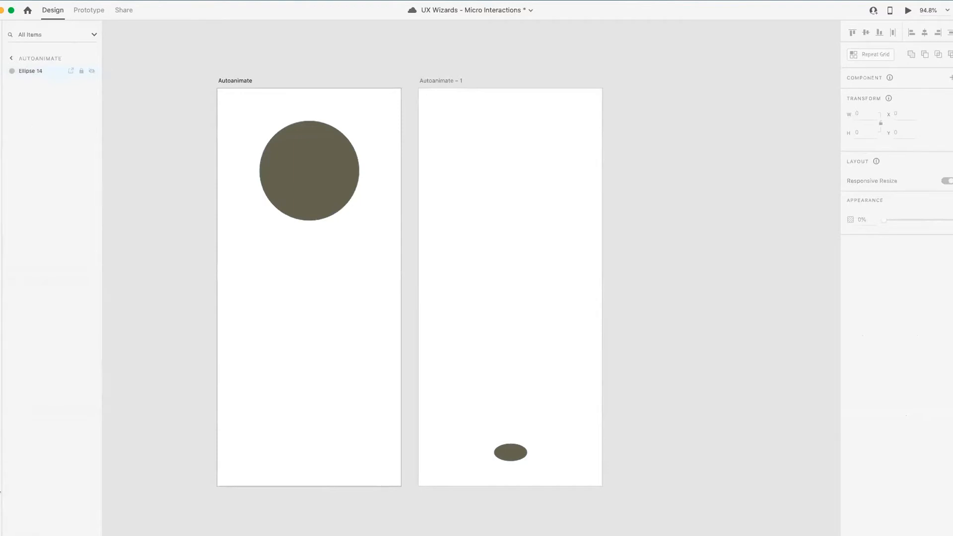
key("super+shift+y")
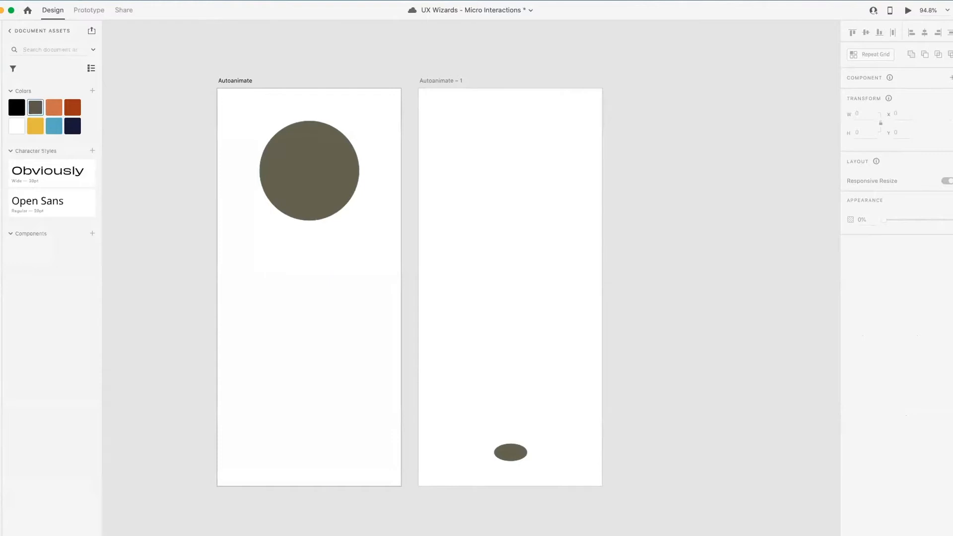
key("super+y")
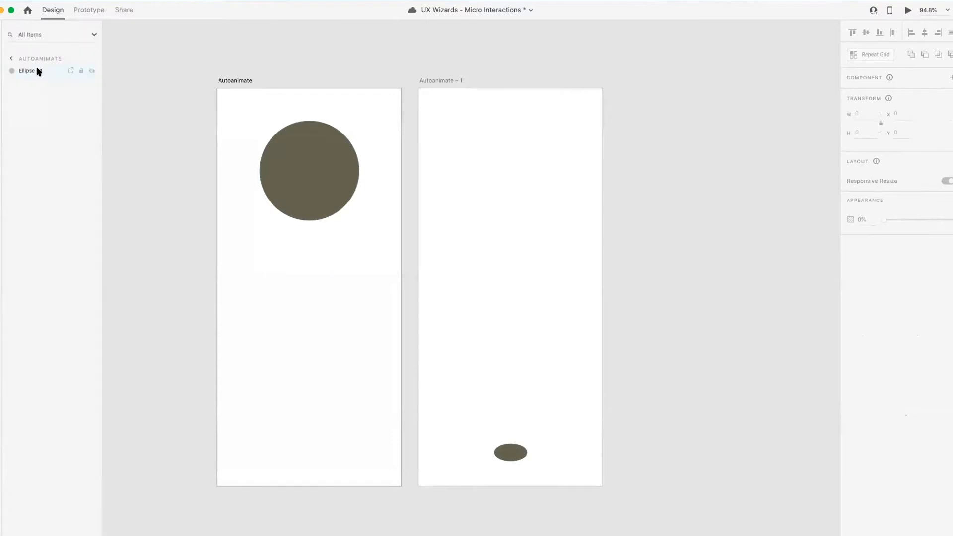
left_click_drag(257, 116, 362, 218)
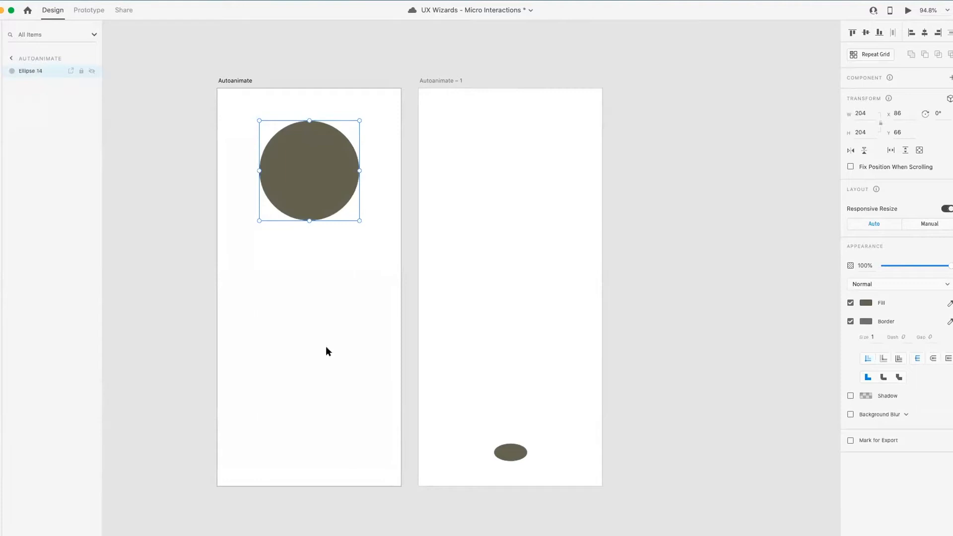
left_click(319, 312)
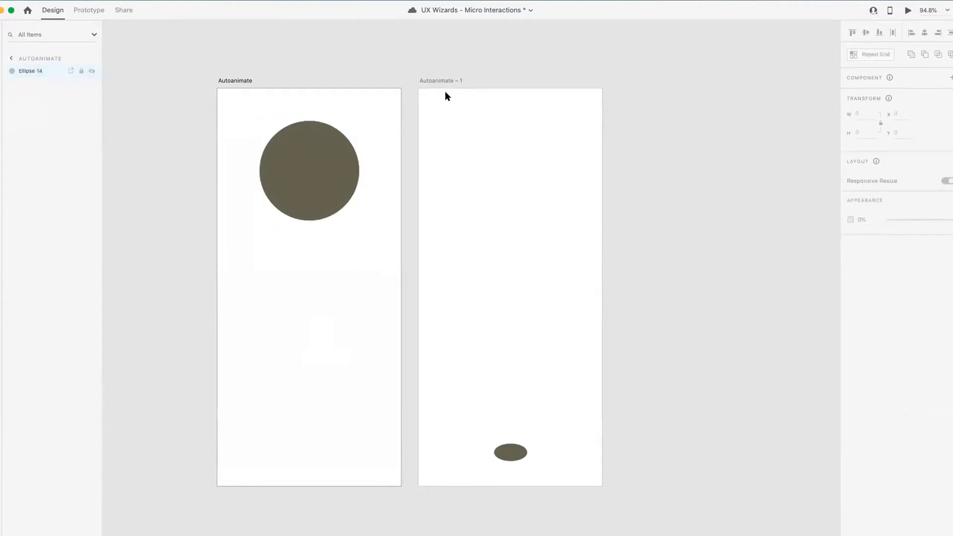
left_click(514, 452)
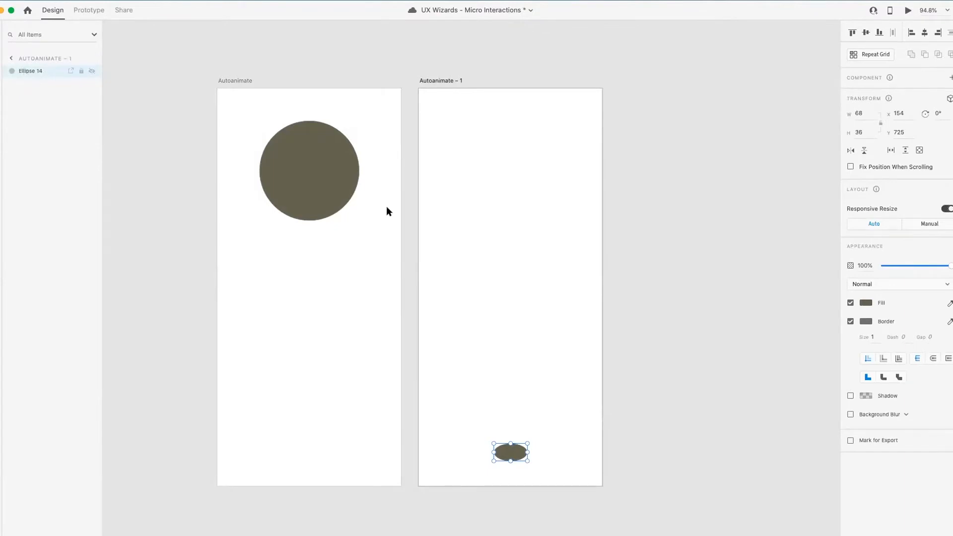
left_click(495, 210)
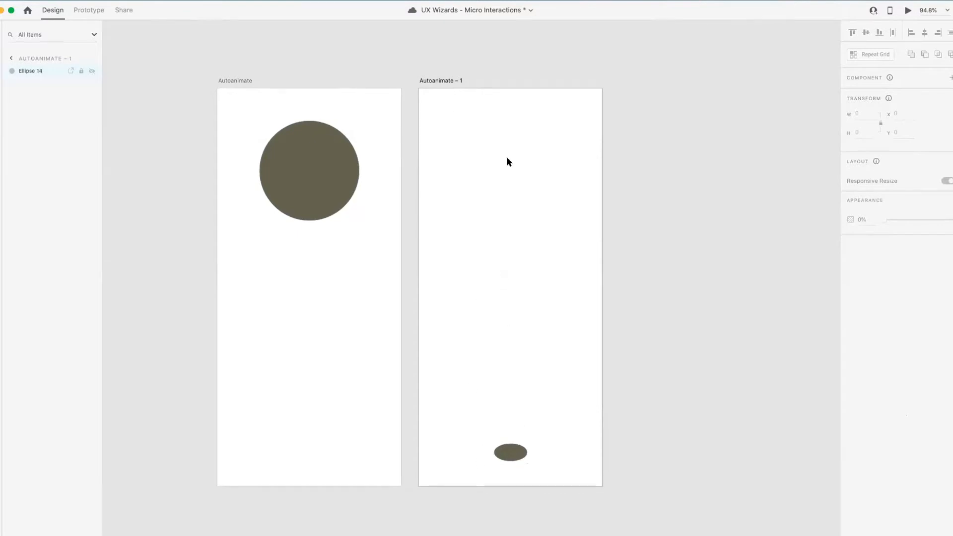
Step: Examine the artboard list entries for Autoanimate and its duplicate, selecting each artboard in turn
left_click(394, 60)
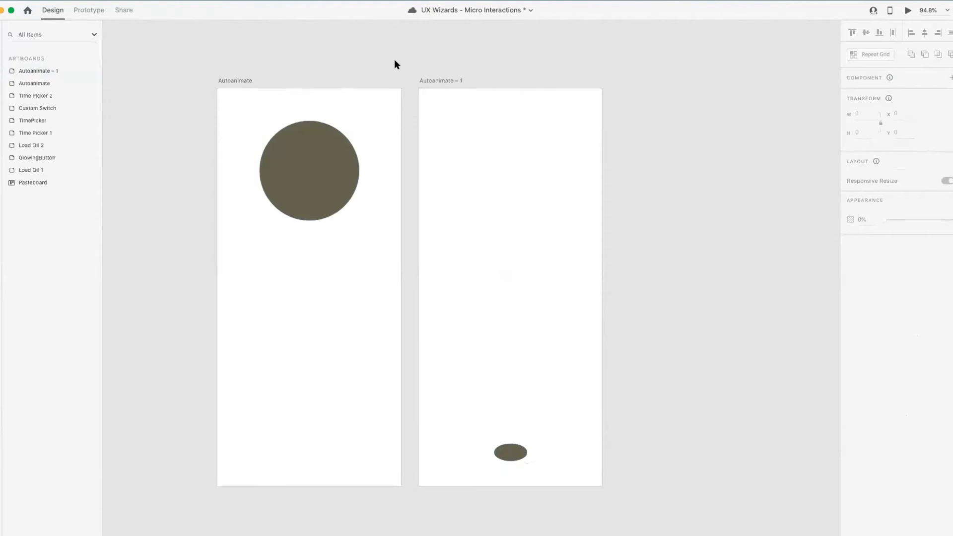
left_click(234, 79)
left_click(450, 81)
left_click(224, 83)
left_click(443, 80)
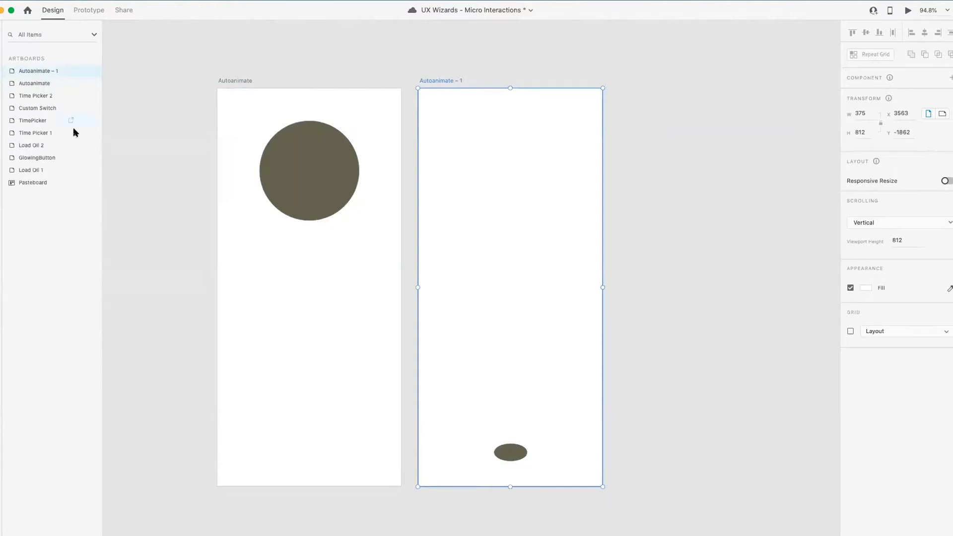
left_click(264, 74)
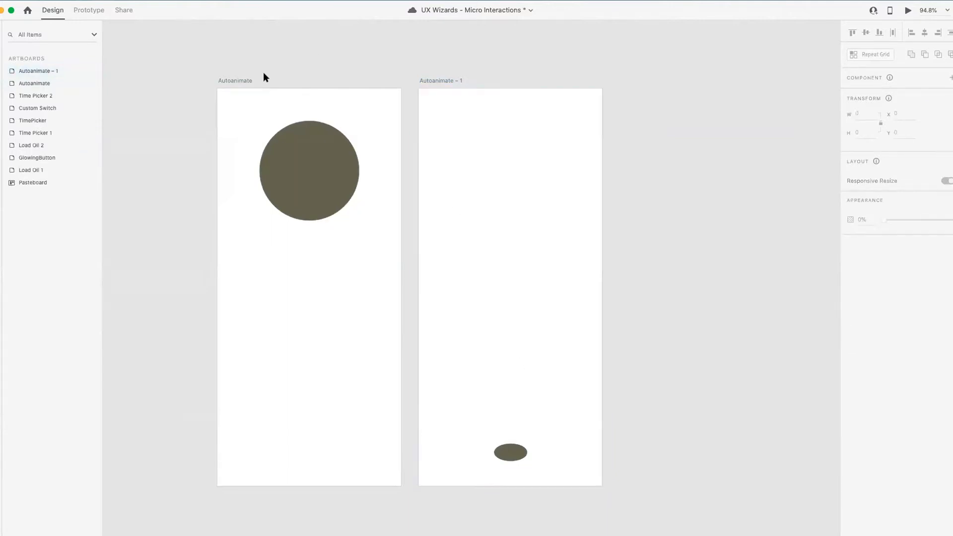
Step: Switch to prototyping and link the large circle on the Autoanimate artboard to the Autoanimate – 1 artboard
left_click(239, 79)
left_click(80, 11)
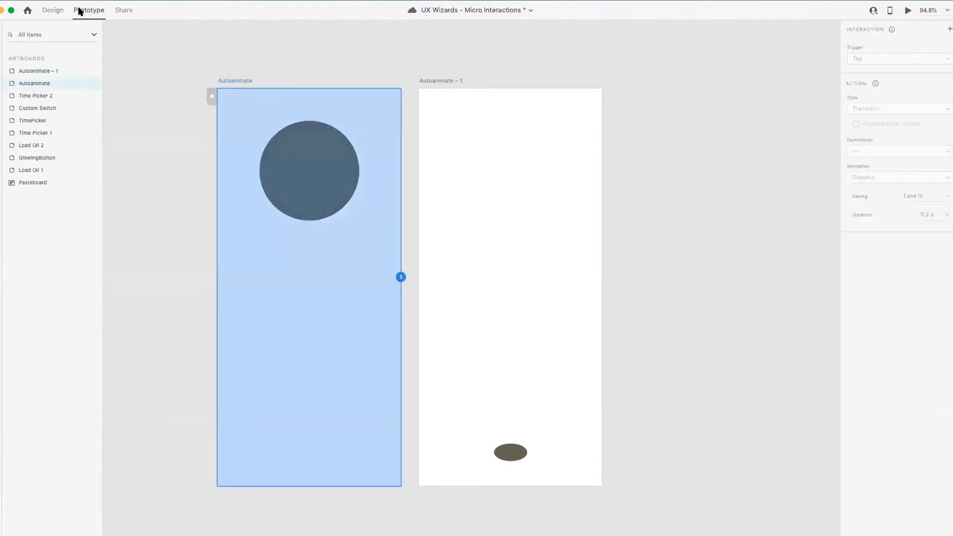
left_click(53, 10)
left_click(82, 13)
left_click(329, 162)
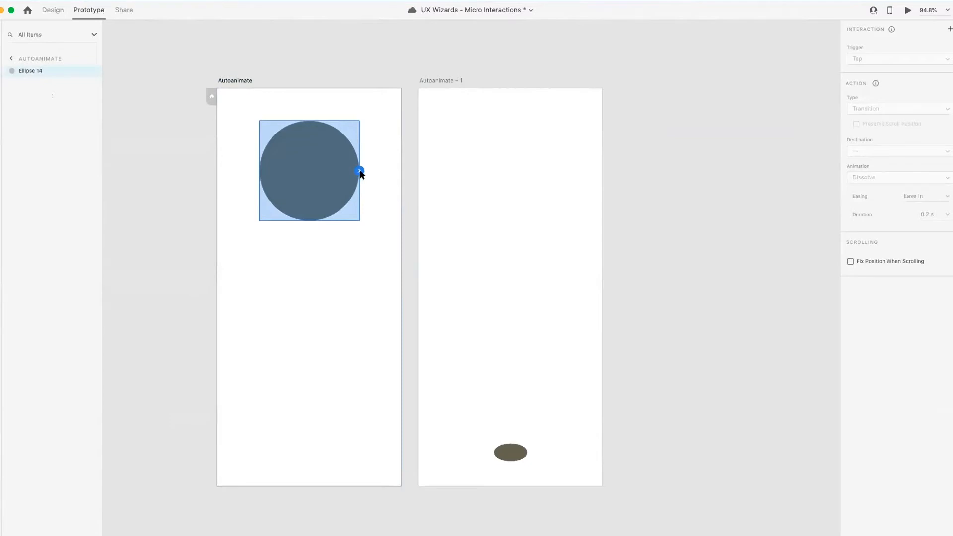
left_click_drag(388, 148, 461, 268)
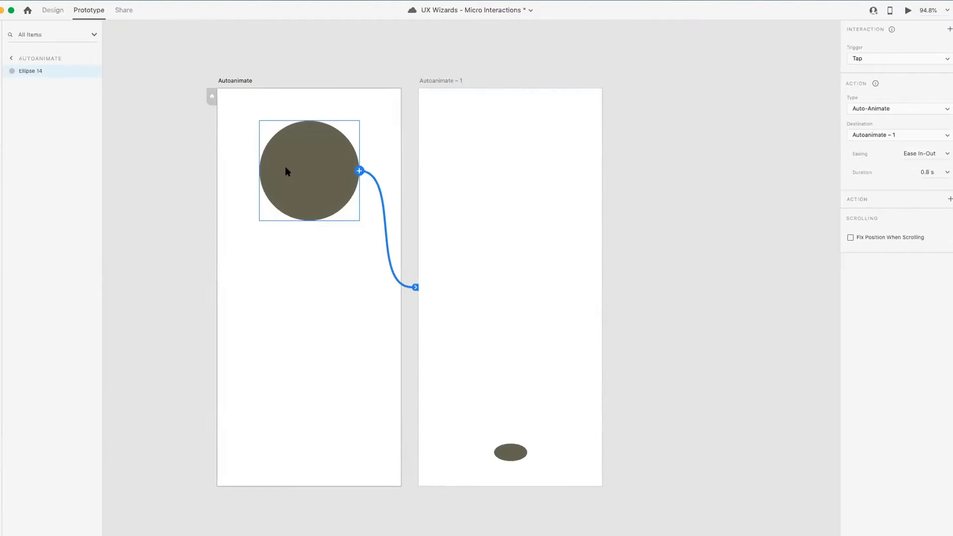
Step: Use Tap as the trigger and Auto-Animate as the action type for the large circle's interaction
left_click(873, 60)
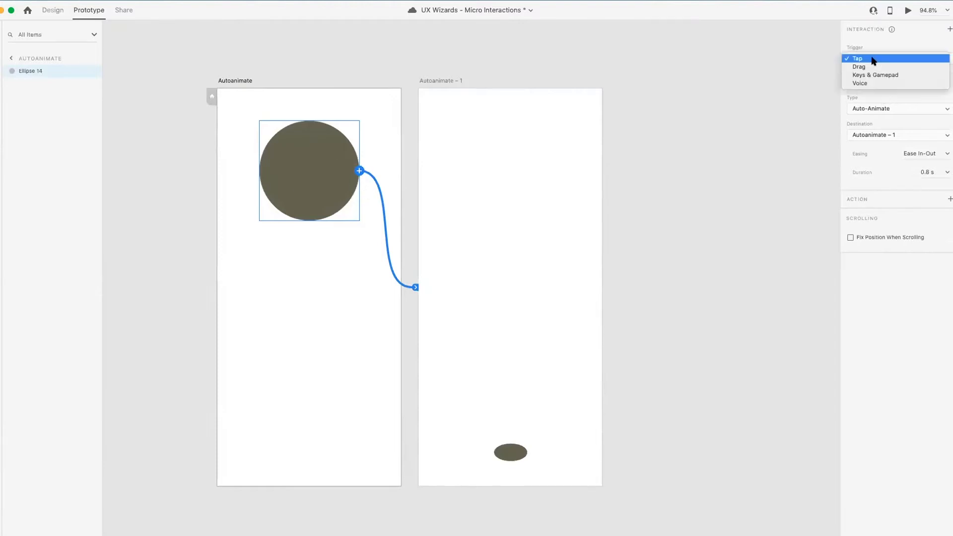
left_click(877, 59)
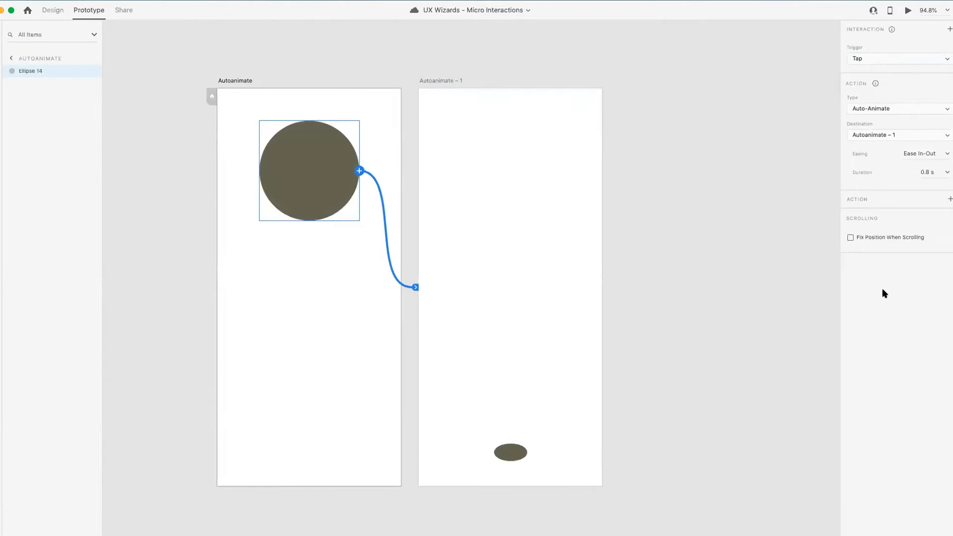
left_click(874, 108)
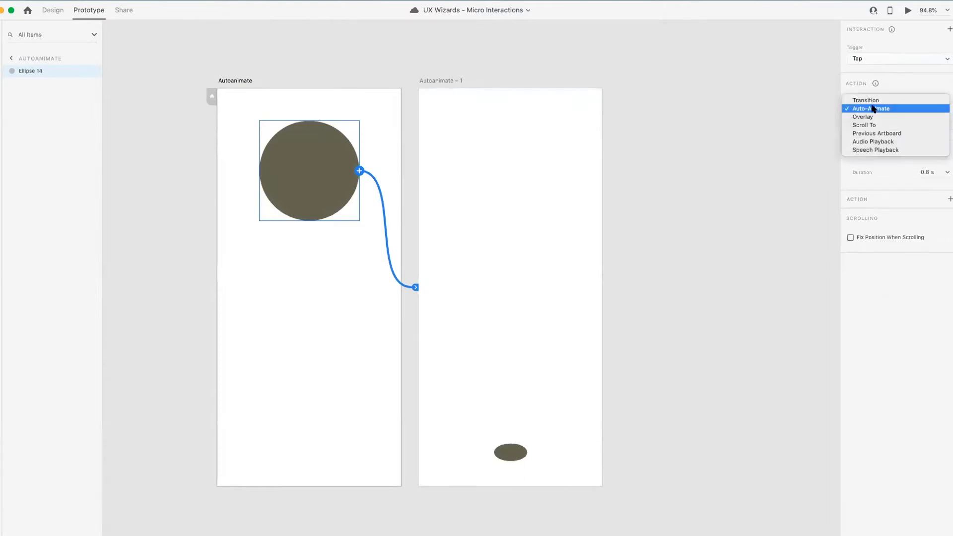
left_click(873, 107)
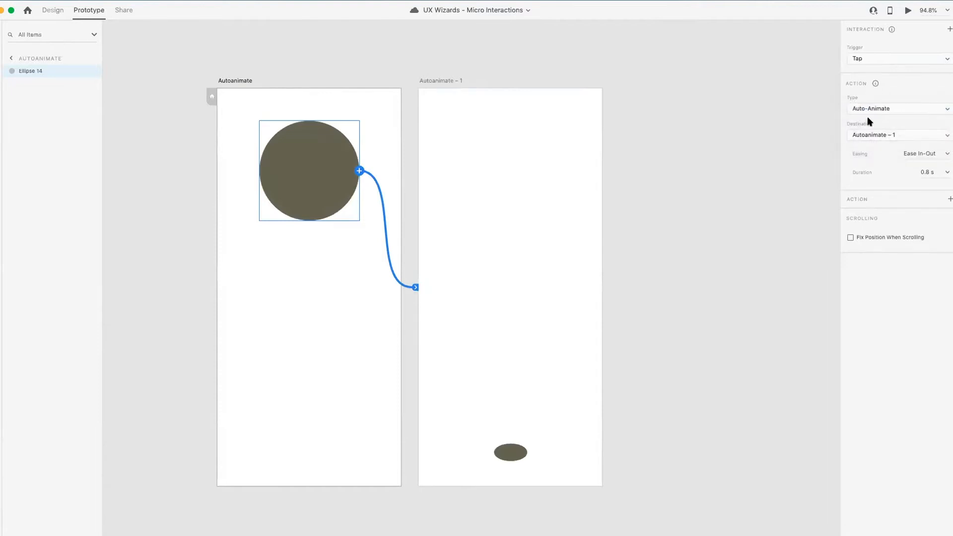
Step: Set the circle's auto-animate transition to Ease In-Out easing with a duration of 1 s
left_click(941, 153)
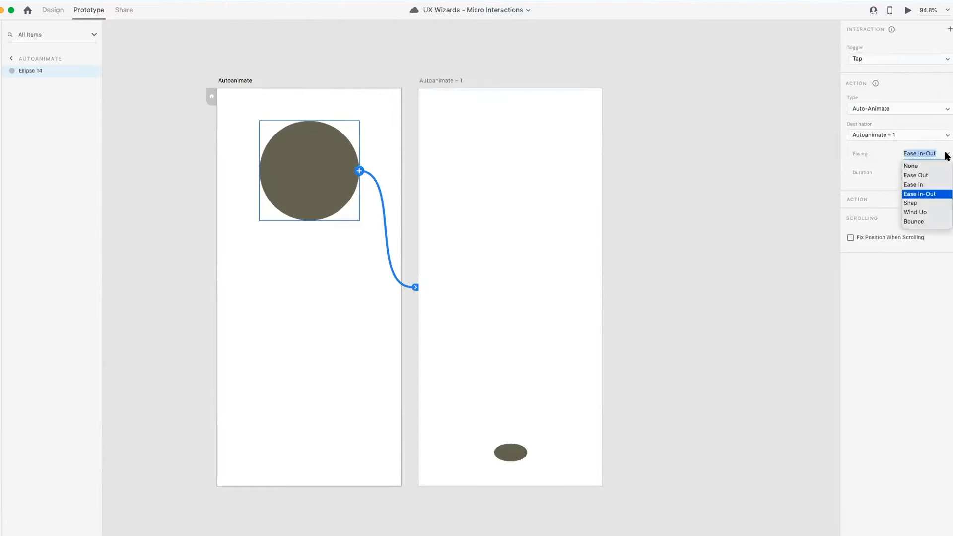
left_click(929, 193)
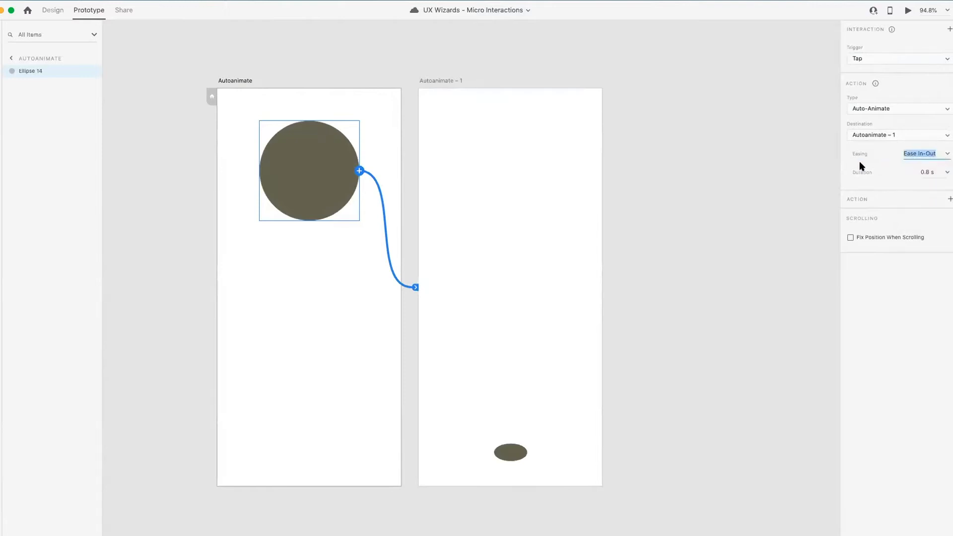
left_click(945, 173)
left_click(929, 217)
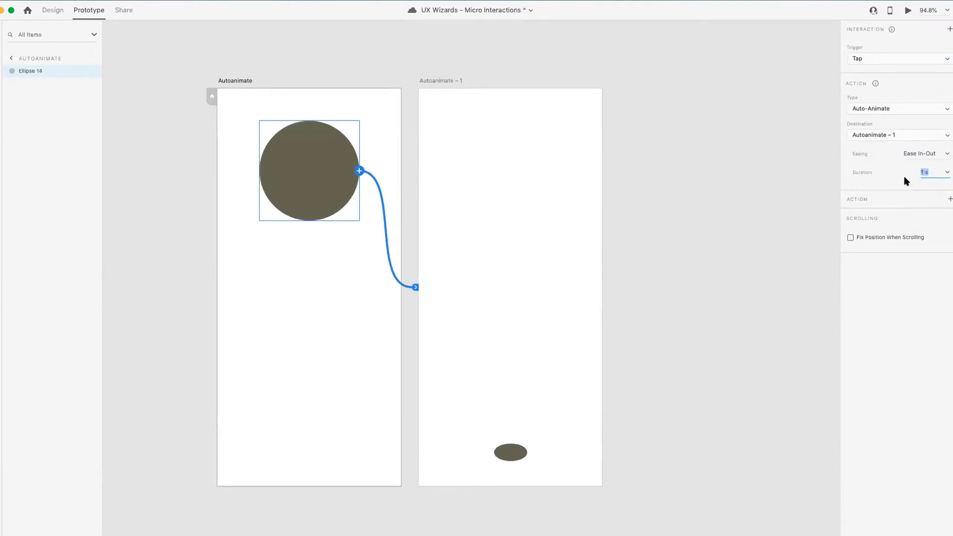
left_click(683, 133)
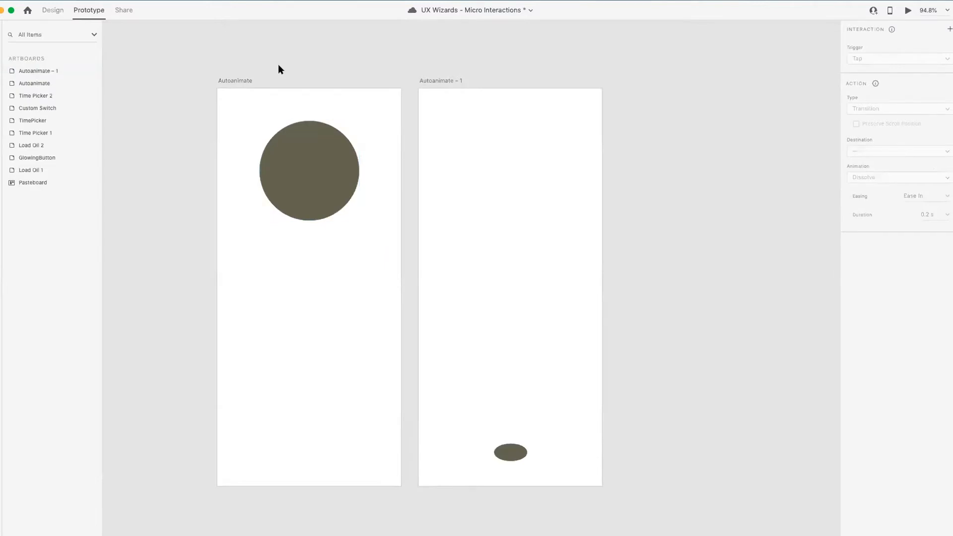
Step: Preview the Autoanimate artboard, test the tap on the large circle, save the document and close the preview
left_click(237, 82)
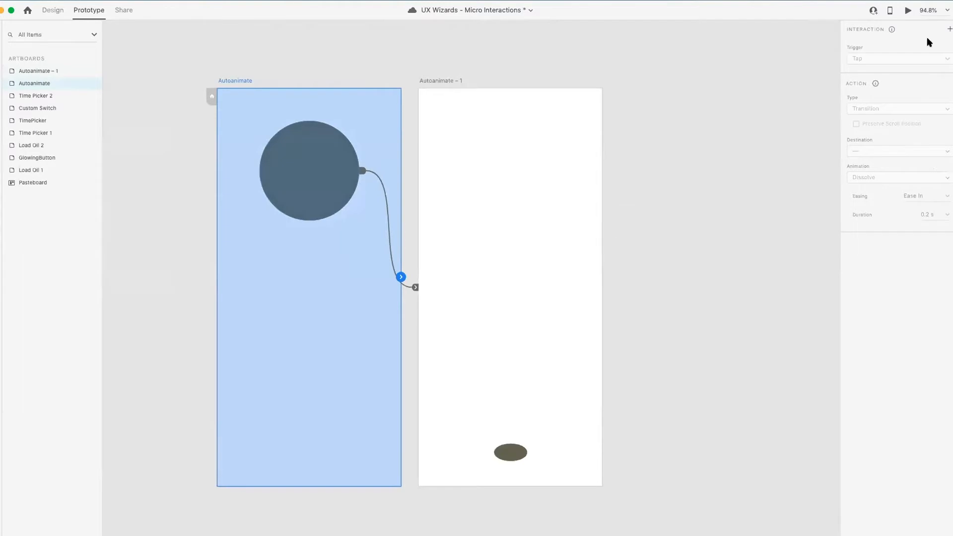
left_click(907, 11)
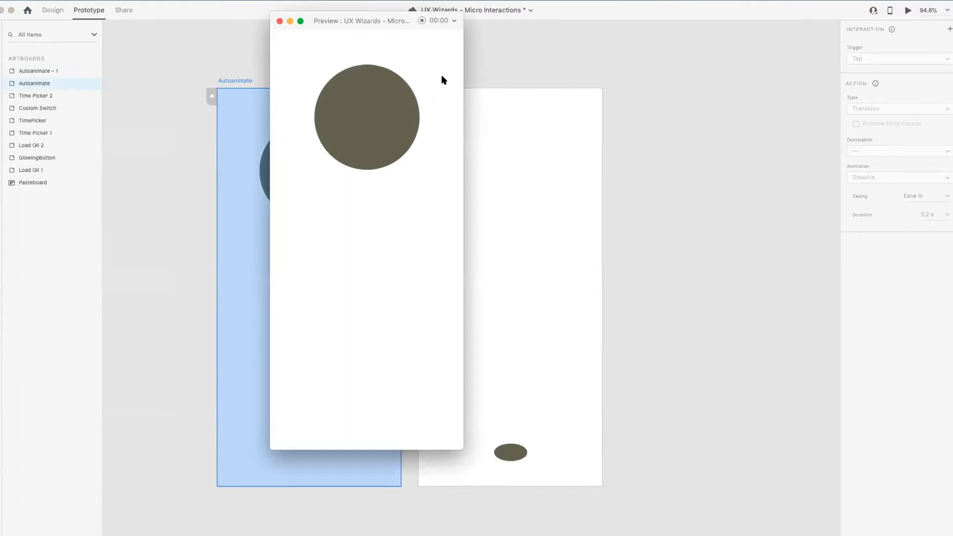
left_click(380, 99)
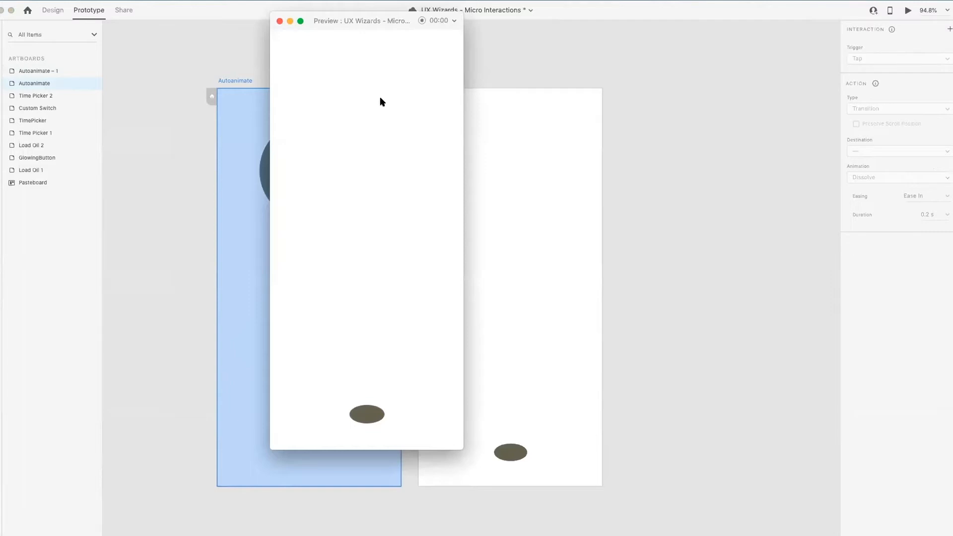
key("super+s")
left_click(279, 21)
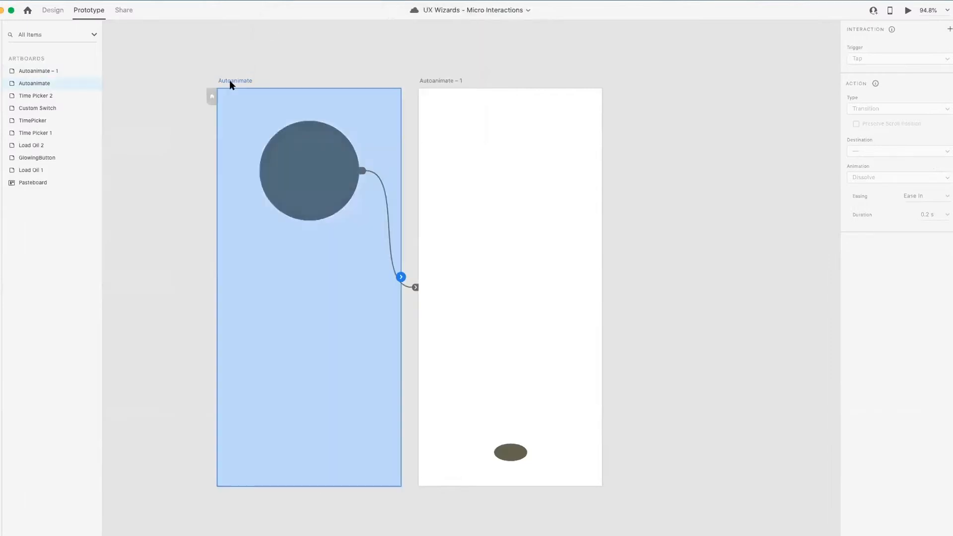
Step: Replay the Autoanimate artboard's circle-to-ellipse transition in a fresh preview and close it
left_click(908, 11)
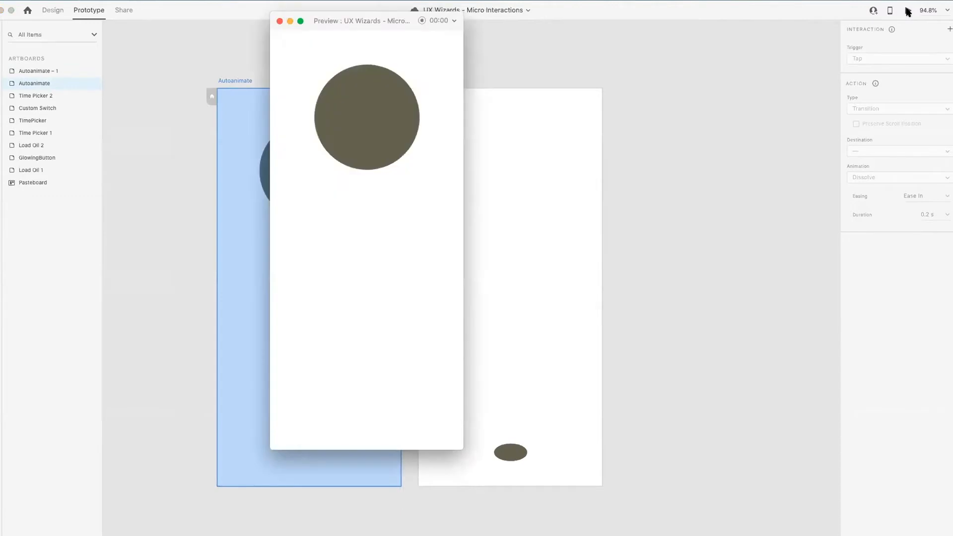
left_click(373, 106)
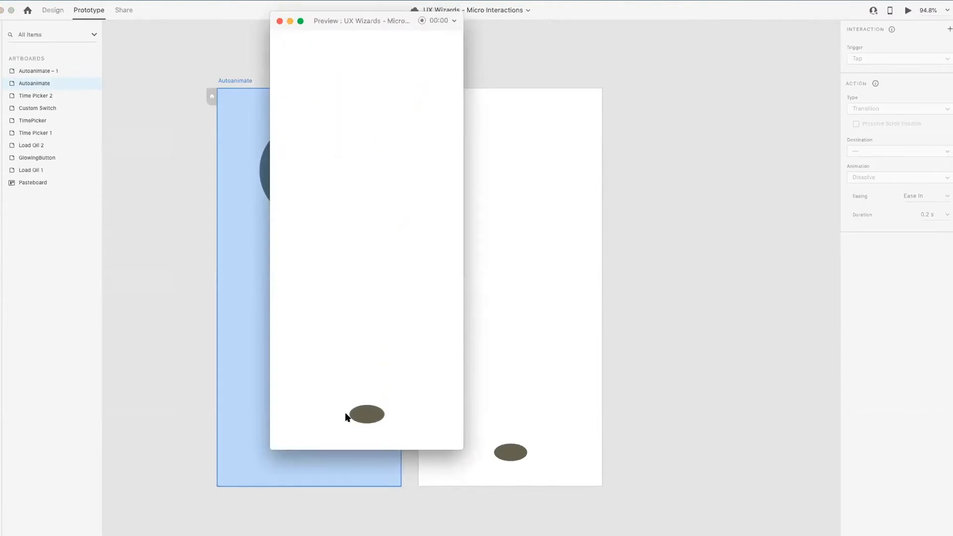
left_click(279, 21)
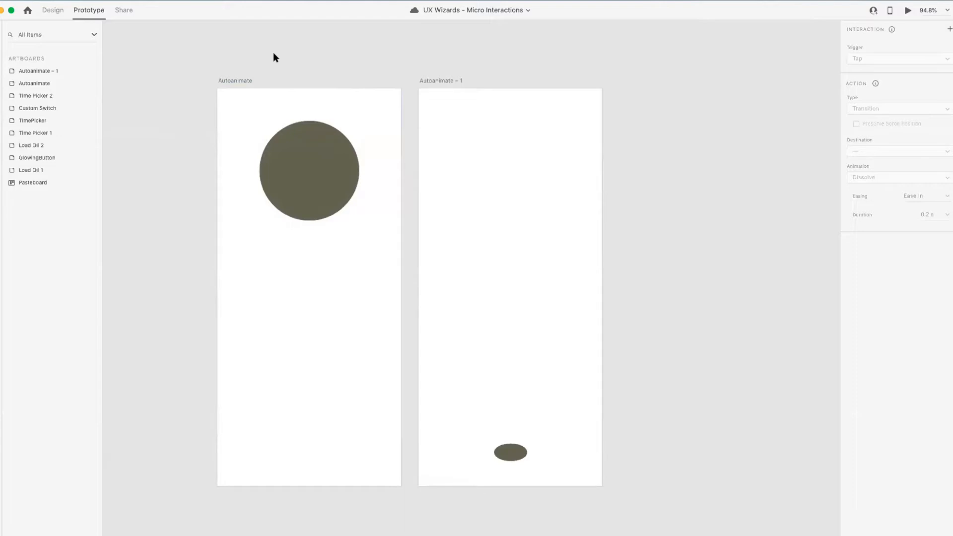
Step: Locate and examine the GlowingButton artboard with its six numbered oil slots
scroll(284, 49, "down", 3)
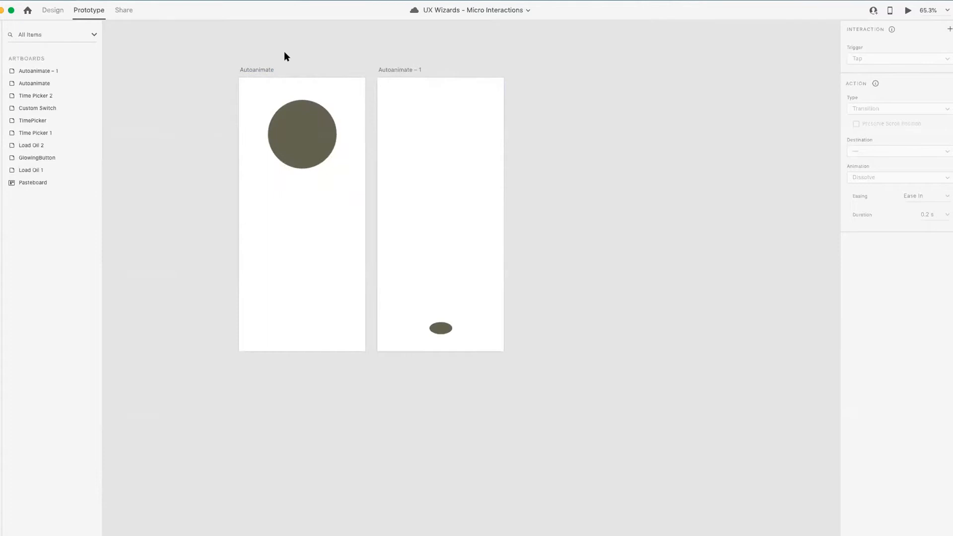
scroll(306, 204, "down", 10)
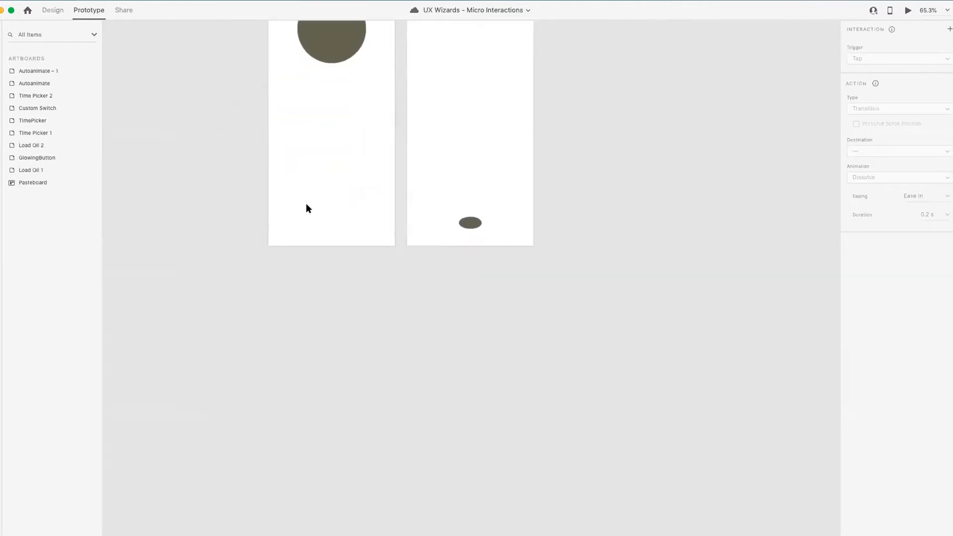
scroll(306, 208, "down", 1)
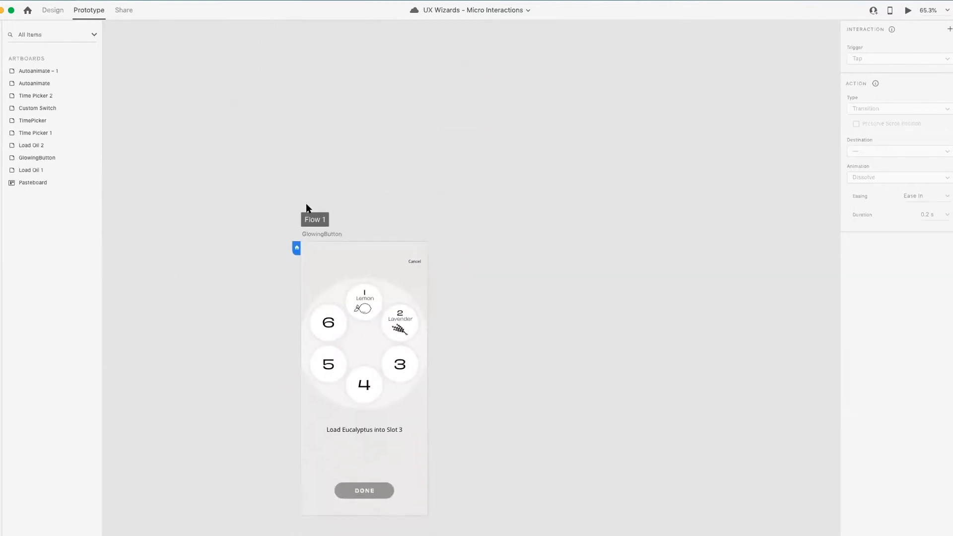
scroll(371, 323, "up", 3)
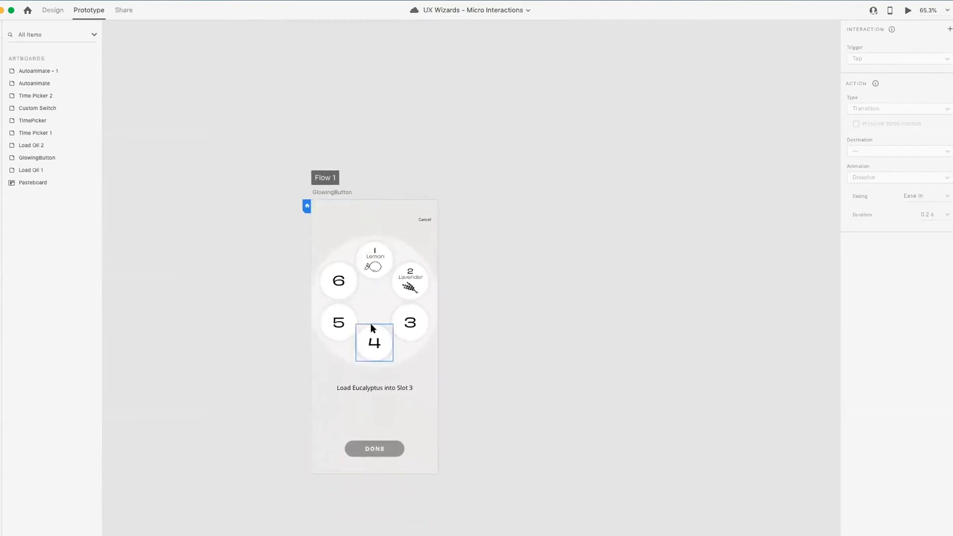
scroll(544, 303, "down", 2)
scroll(544, 302, "up", 3)
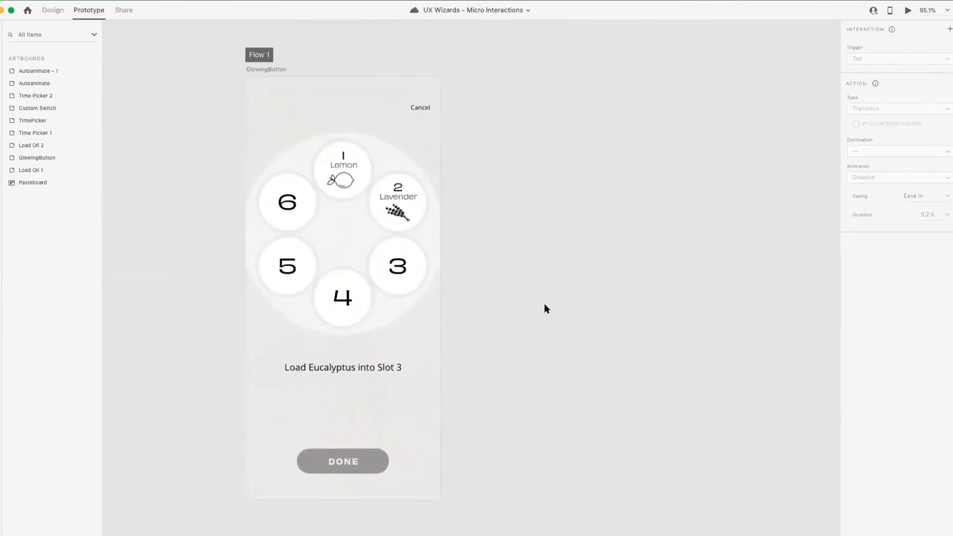
scroll(544, 305, "down", 2)
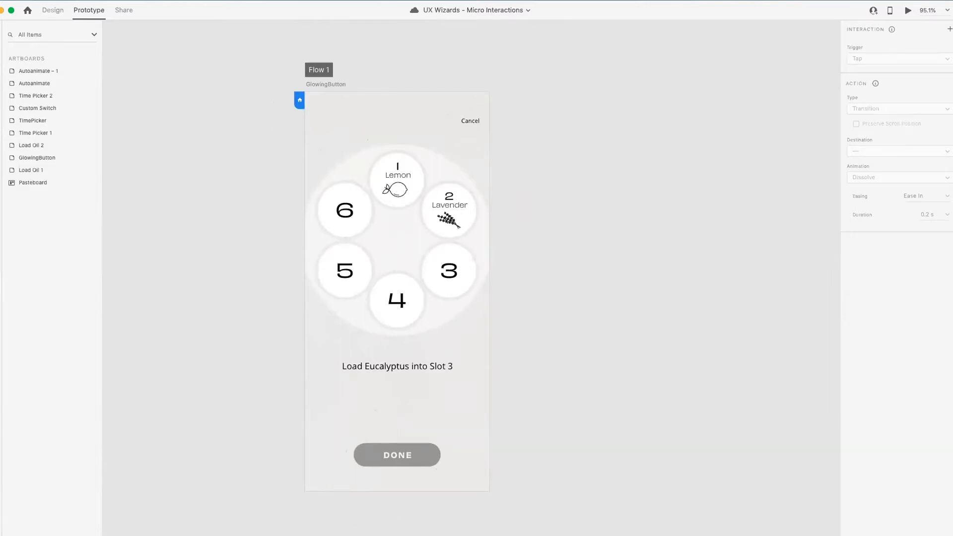
Step: Switch to the browser, examine the Smart Diffuser App case study on Behance from introduction to research, and return to Adobe XD
key("super+Tab")
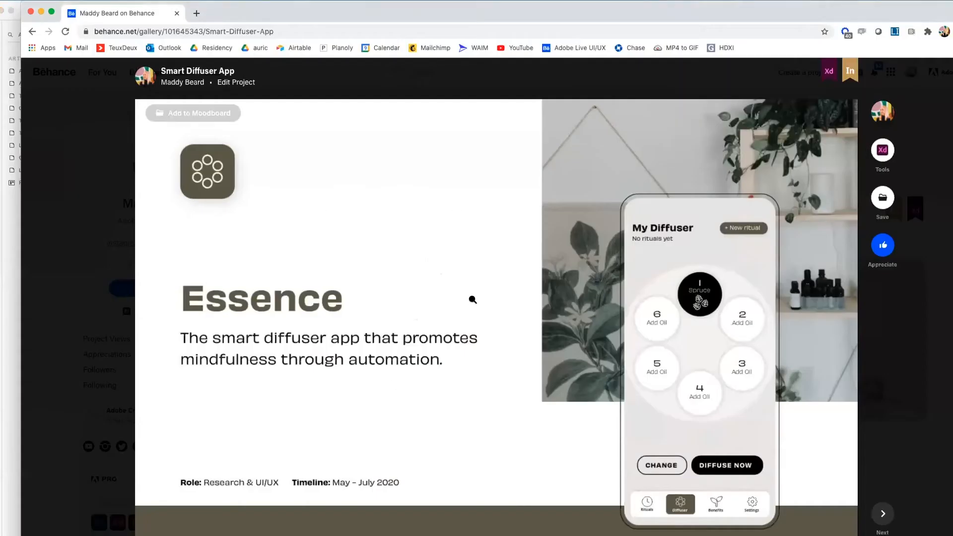
scroll(473, 299, "down", 3)
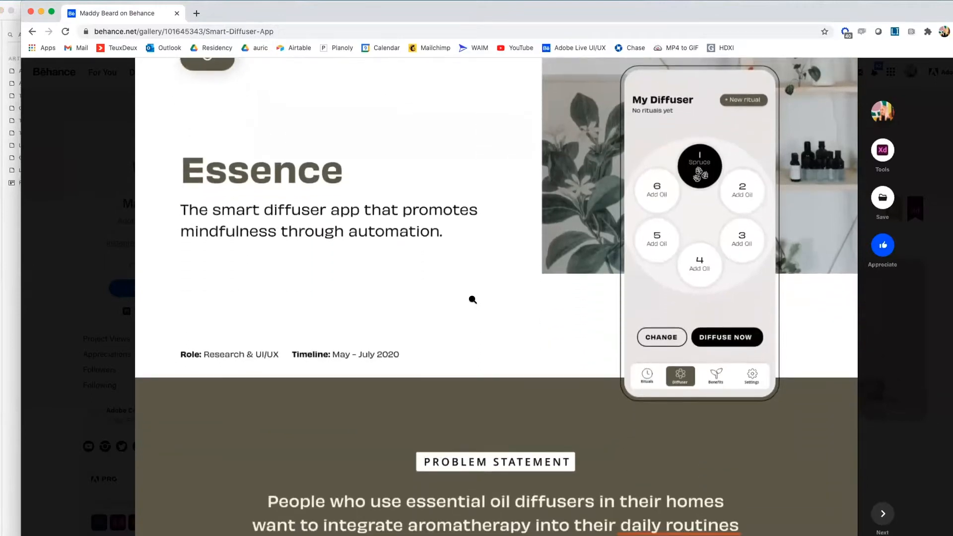
scroll(472, 298, "up", 2)
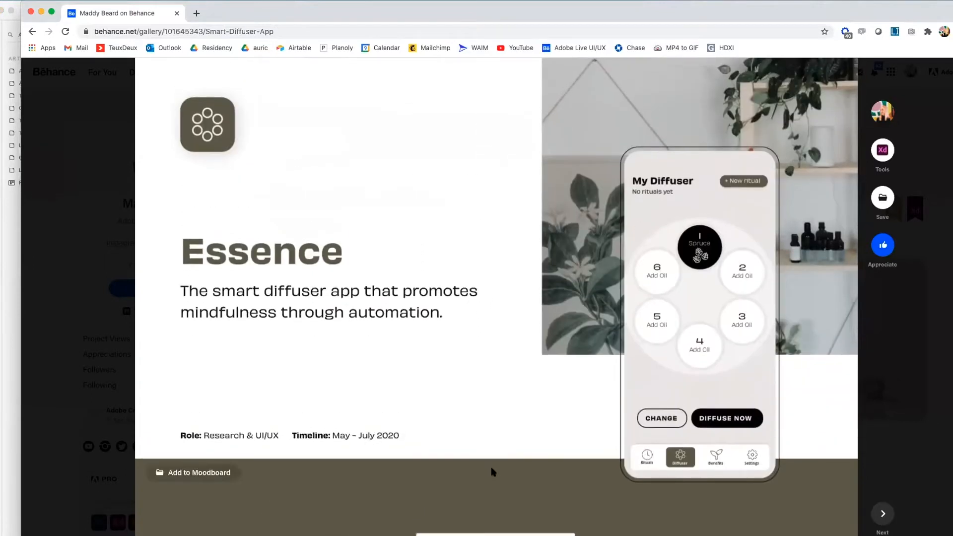
scroll(493, 471, "down", 5)
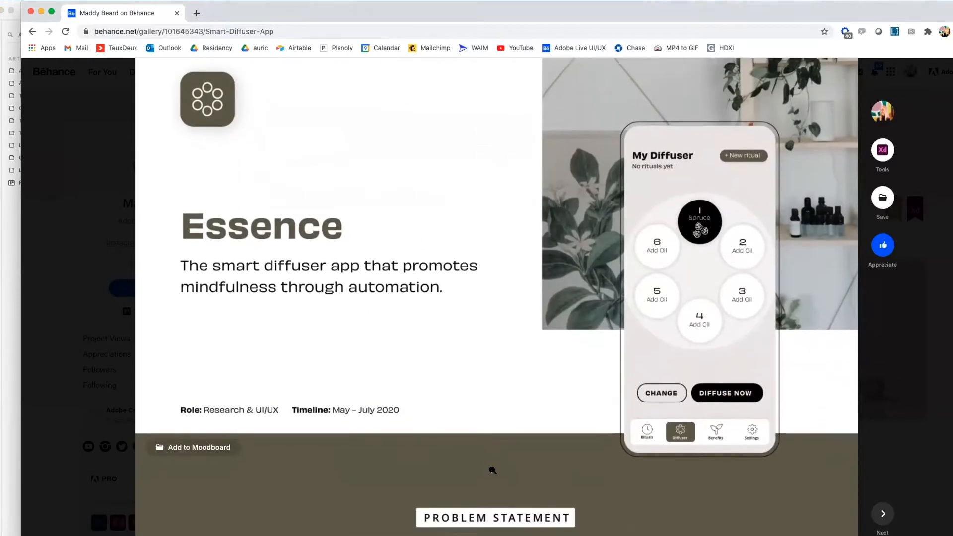
scroll(493, 471, "down", 10)
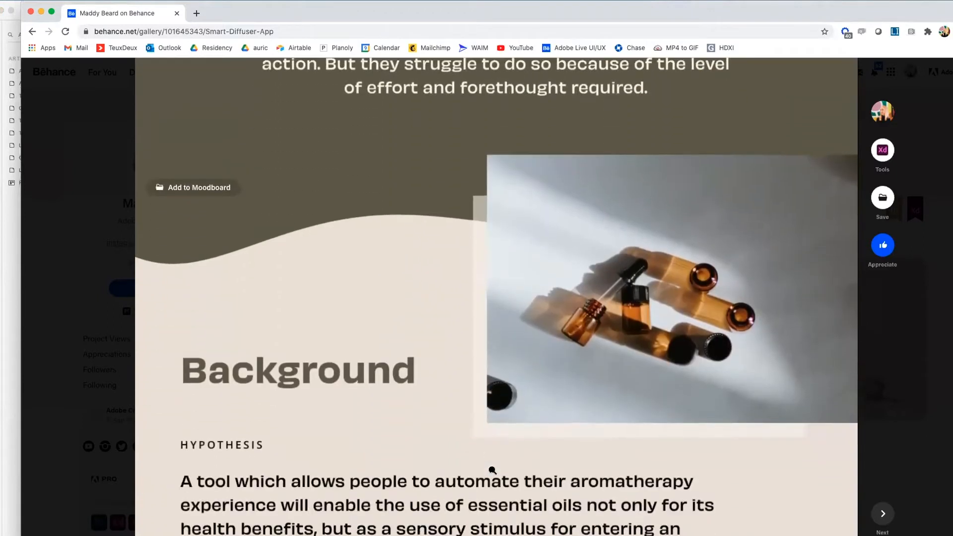
scroll(493, 470, "up", 10)
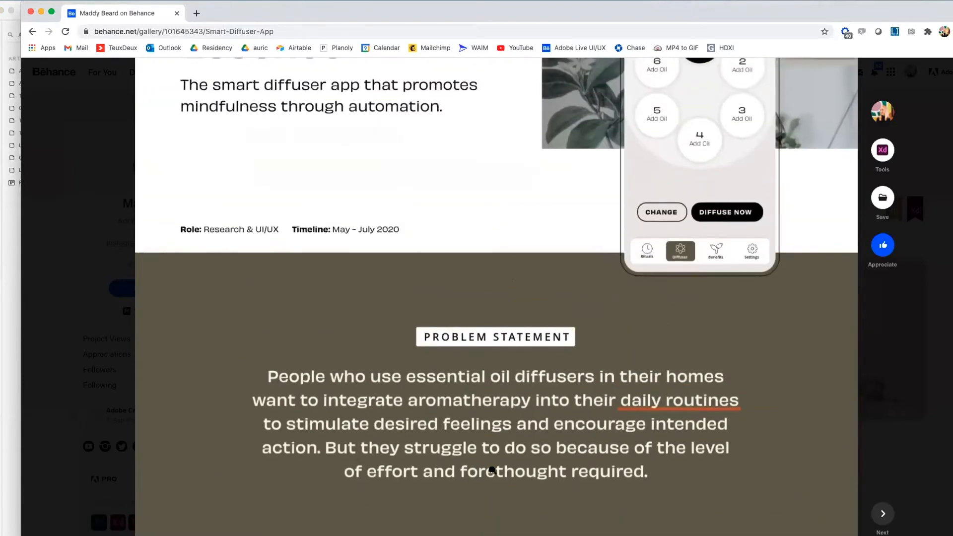
scroll(493, 470, "up", 3)
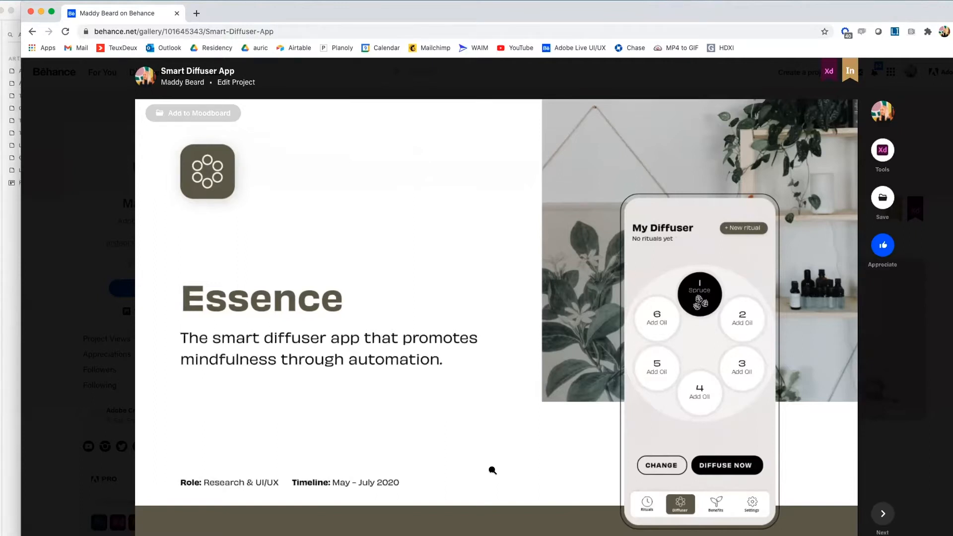
scroll(434, 321, "down", 10)
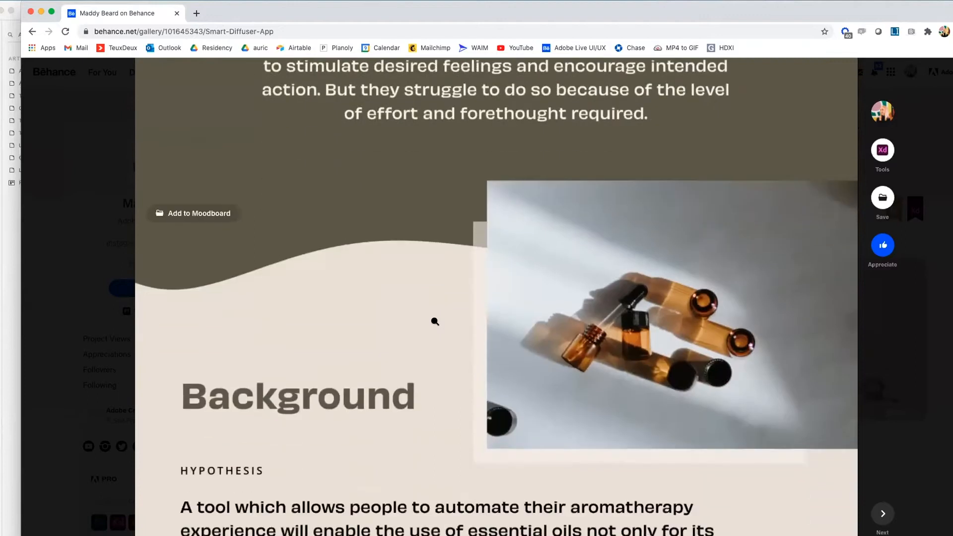
scroll(435, 322, "down", 20)
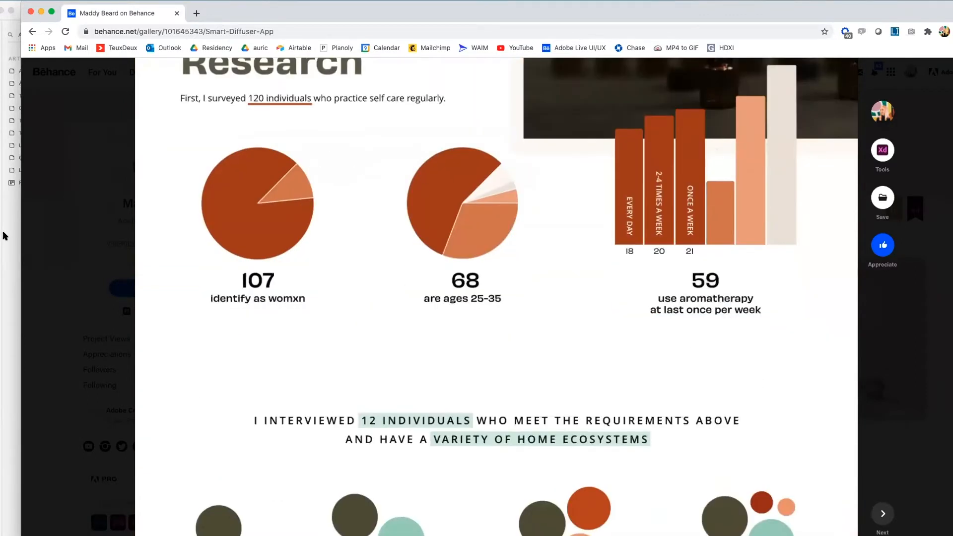
left_click(5, 248)
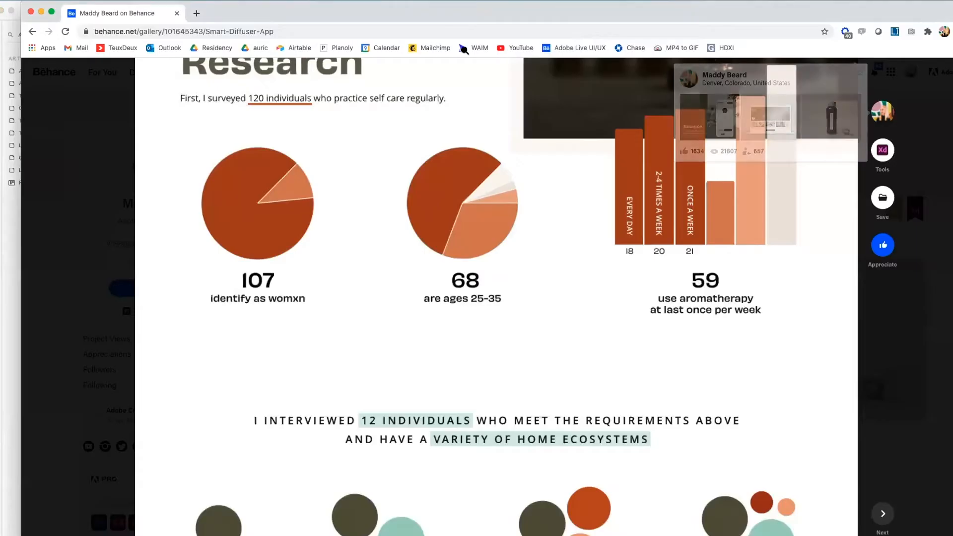
scroll(497, 298, "down", 10)
scroll(266, 89, "up", 15)
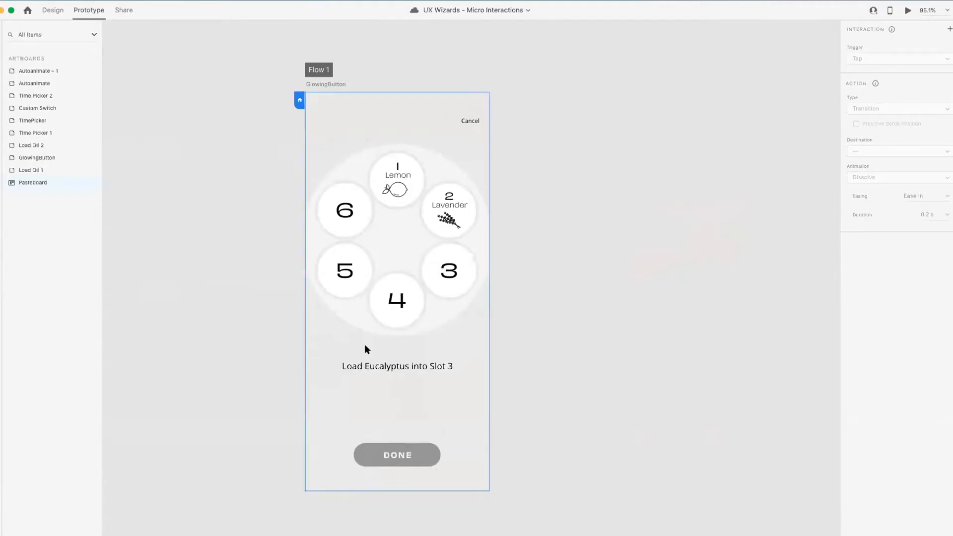
Step: Switch from prototyping to design mode and clear the selection of the slot 3 circle on the GlowingButton artboard
scroll(435, 346, "up", 2)
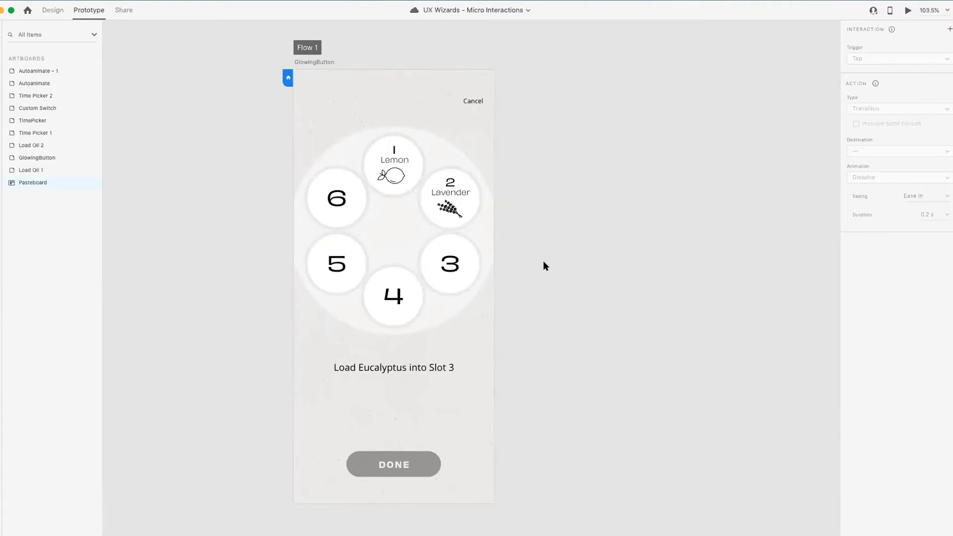
scroll(486, 279, "up", 3)
scroll(486, 279, "up", 3)
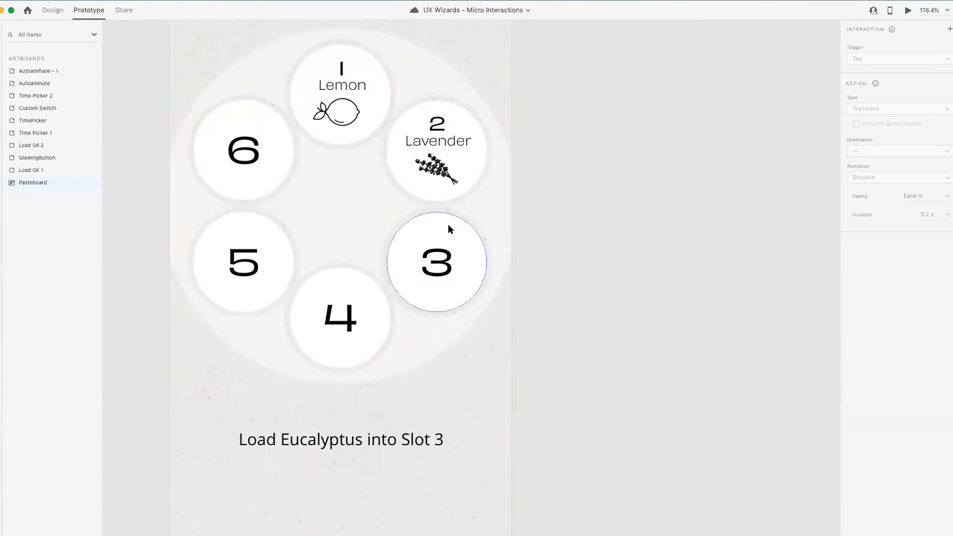
left_click(476, 255)
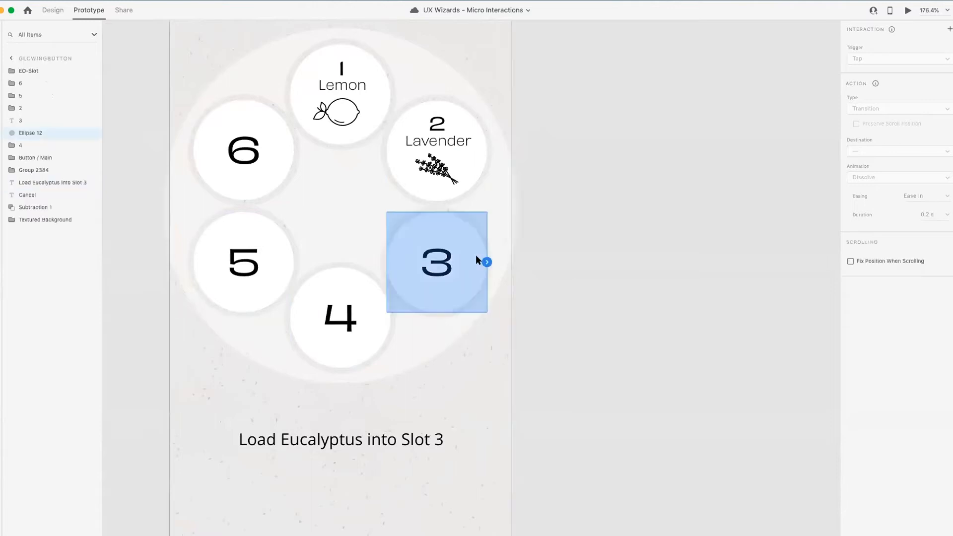
left_click(52, 9)
left_click(534, 252)
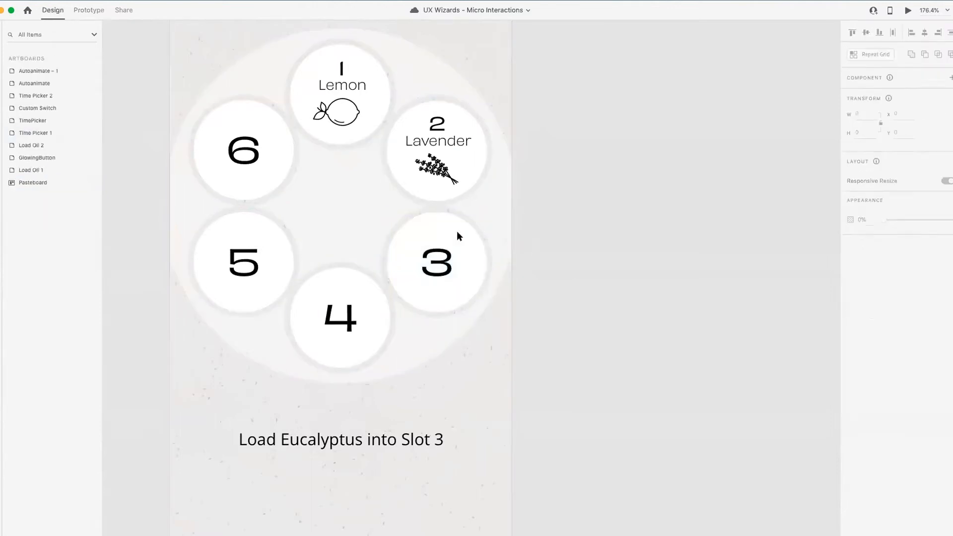
Step: Try a linear gradient on the slot 3 circle's fill and replace it with a radial gradient
left_click(454, 222)
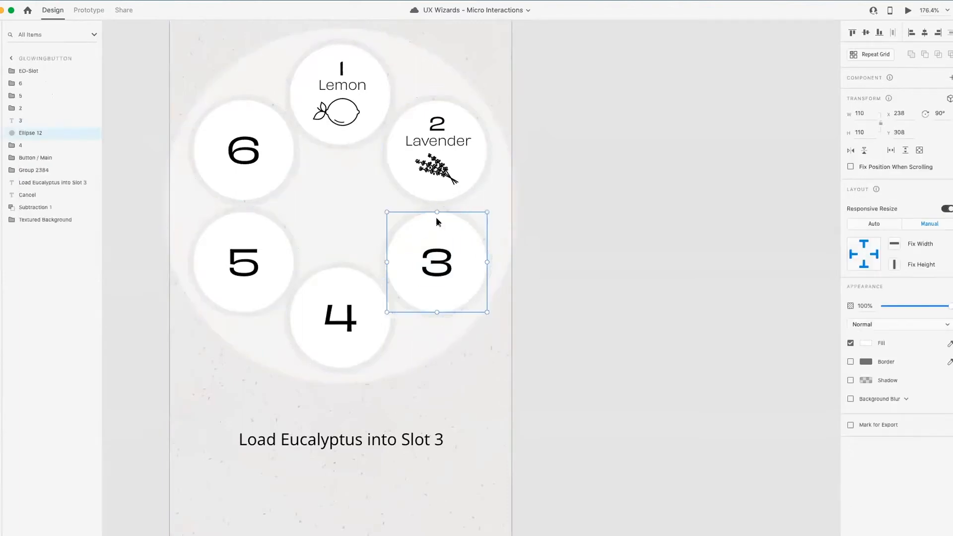
left_click(866, 343)
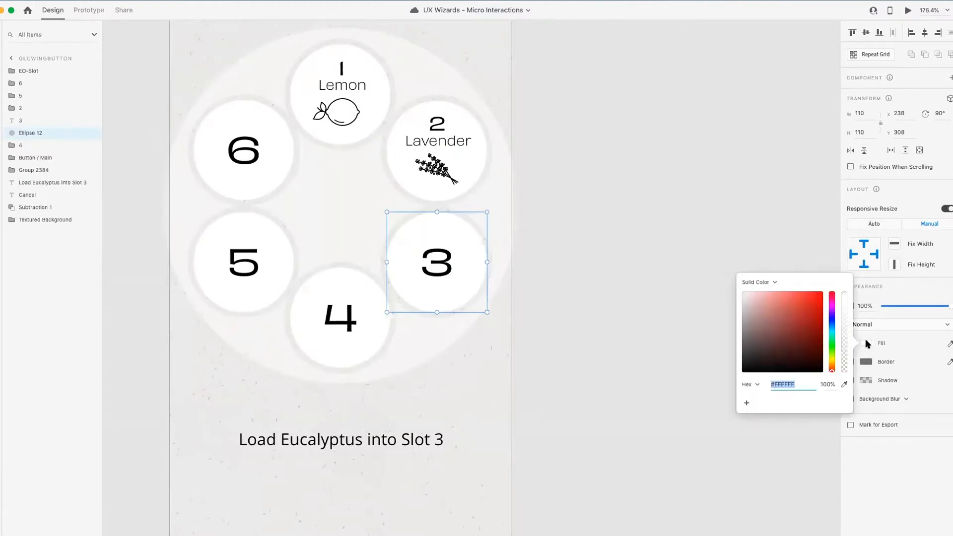
left_click(771, 283)
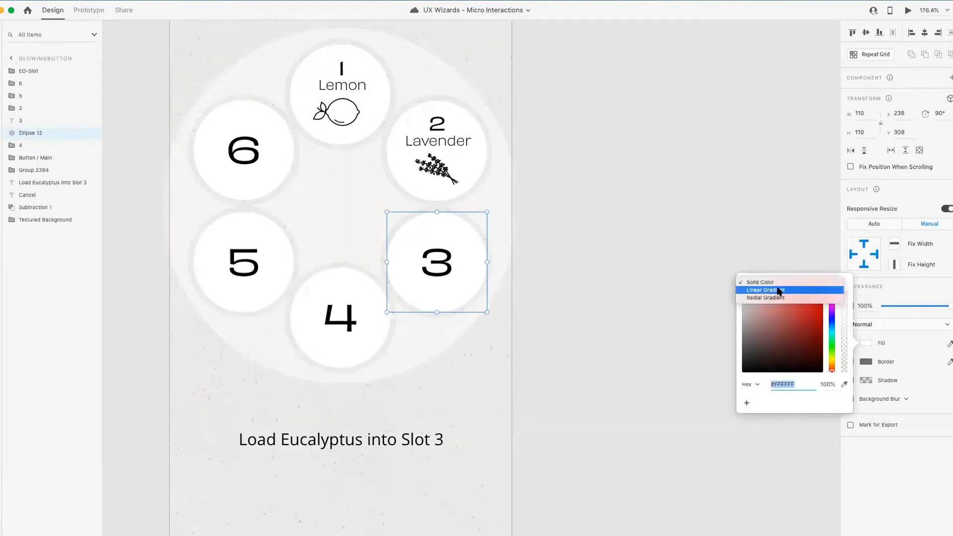
left_click(779, 291)
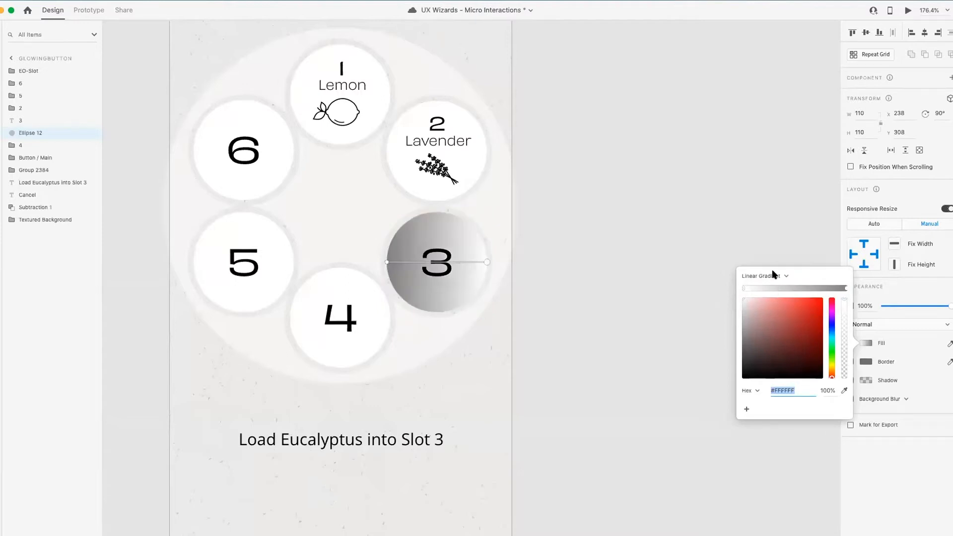
left_click(763, 276)
left_click(762, 284)
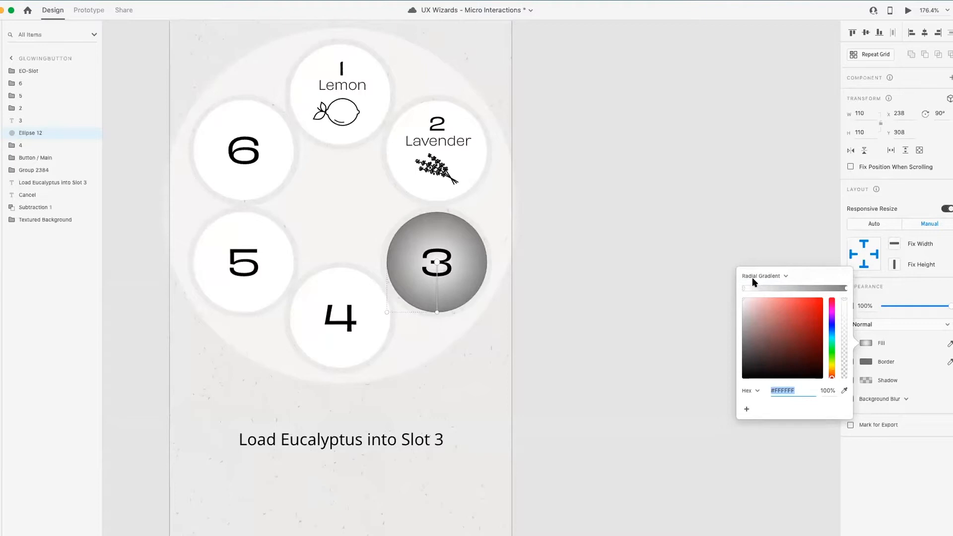
left_click(662, 201)
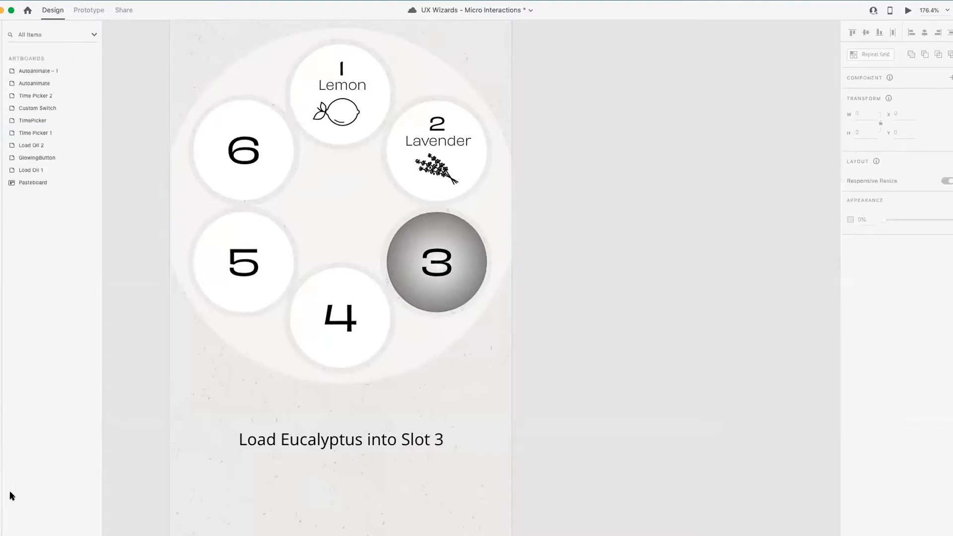
Step: Show the document's color assets and set the center stop of the slot 3 circle's radial gradient to the dark rust color #9C3416
key("super+shift+y")
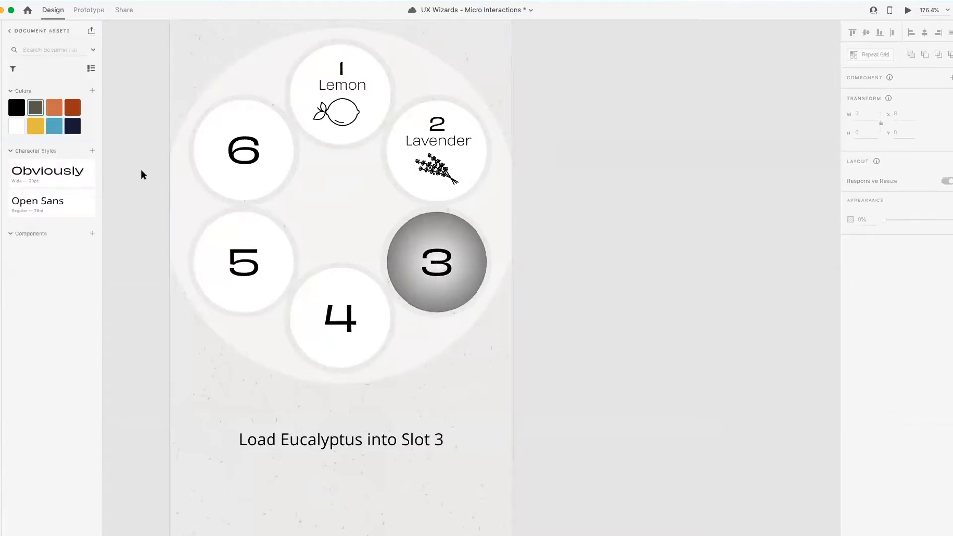
left_click(450, 221)
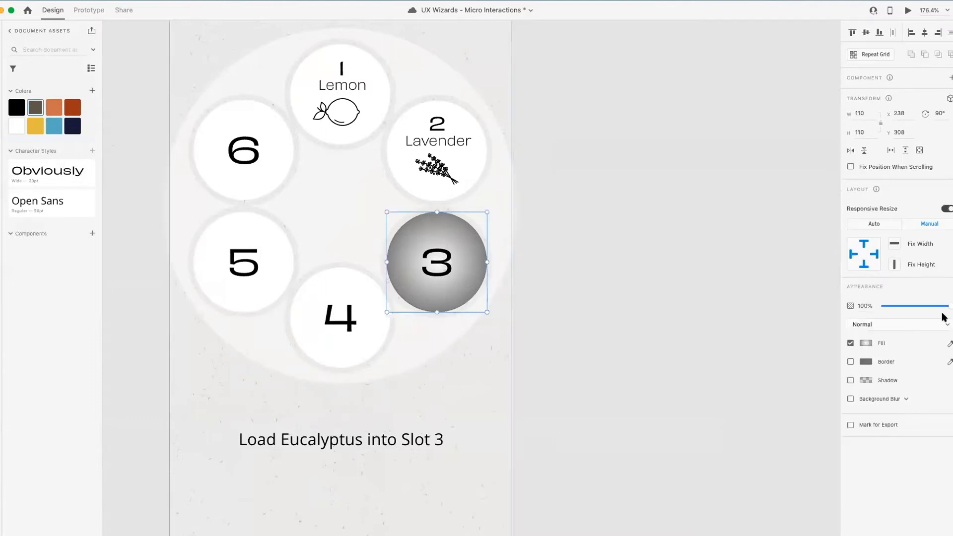
left_click(866, 343)
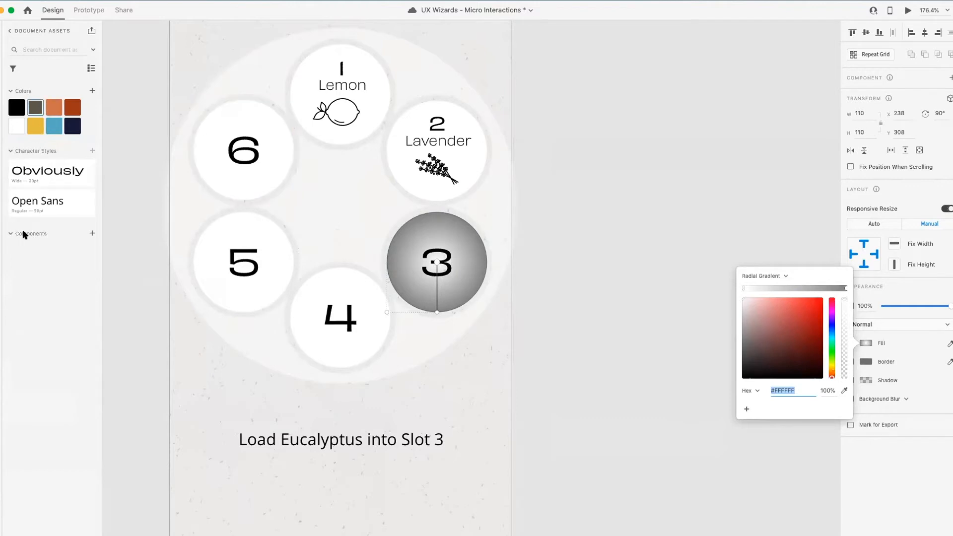
key("super+s")
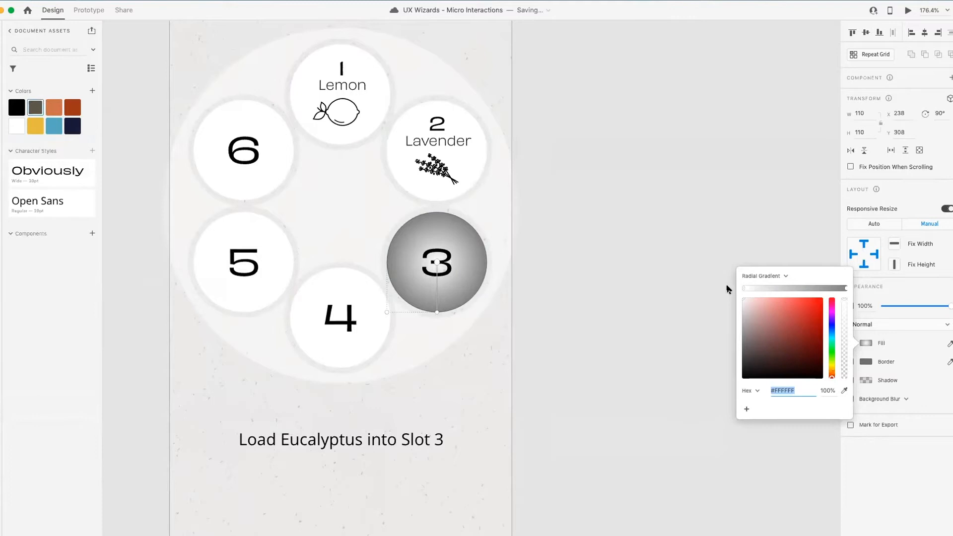
left_click(844, 390)
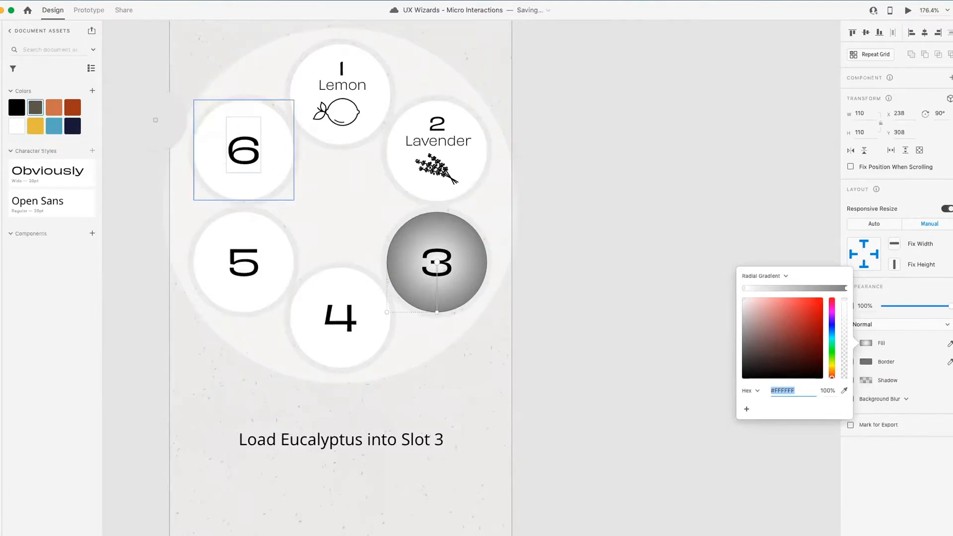
left_click(79, 109)
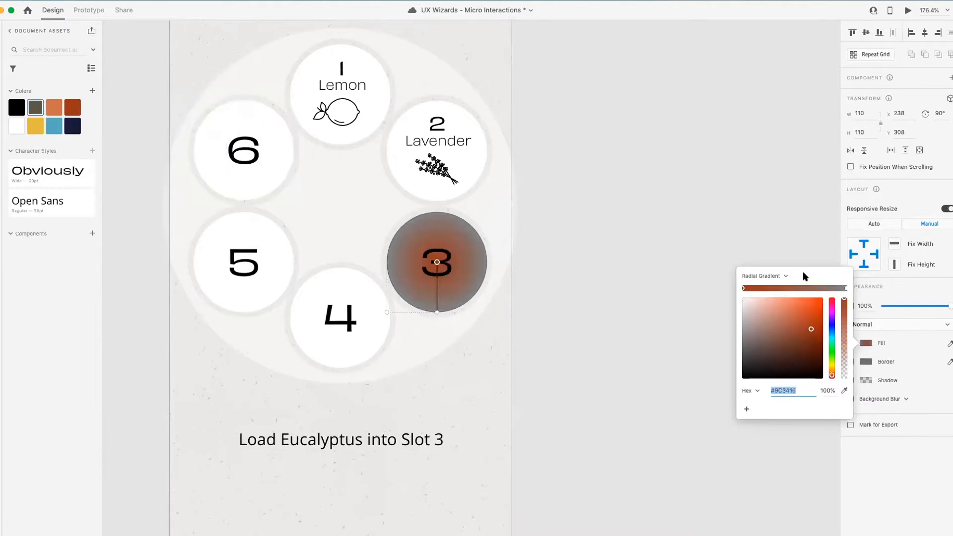
Step: Set the outer stop of the slot 3 circle's gradient to the light orange #CC6F4B at 47% opacity
left_click(846, 288)
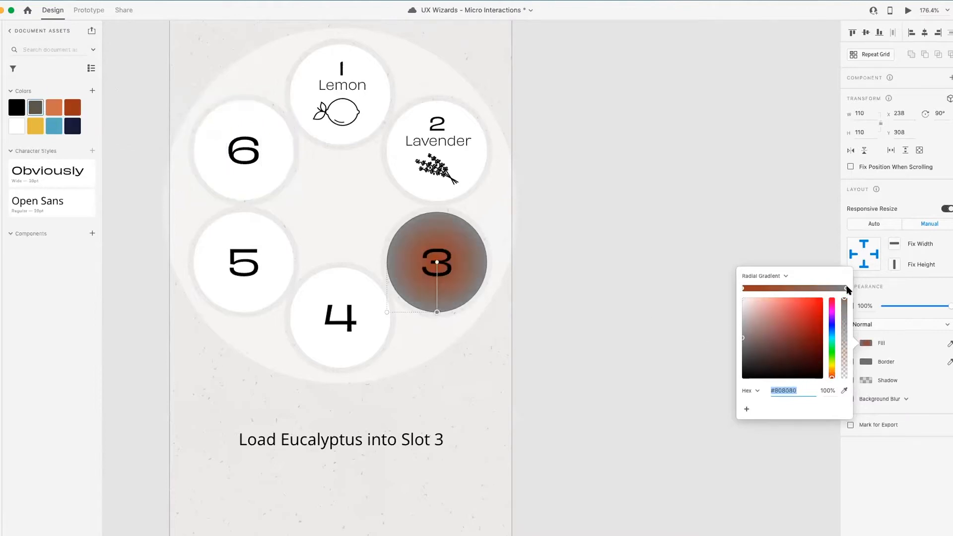
left_click(844, 390)
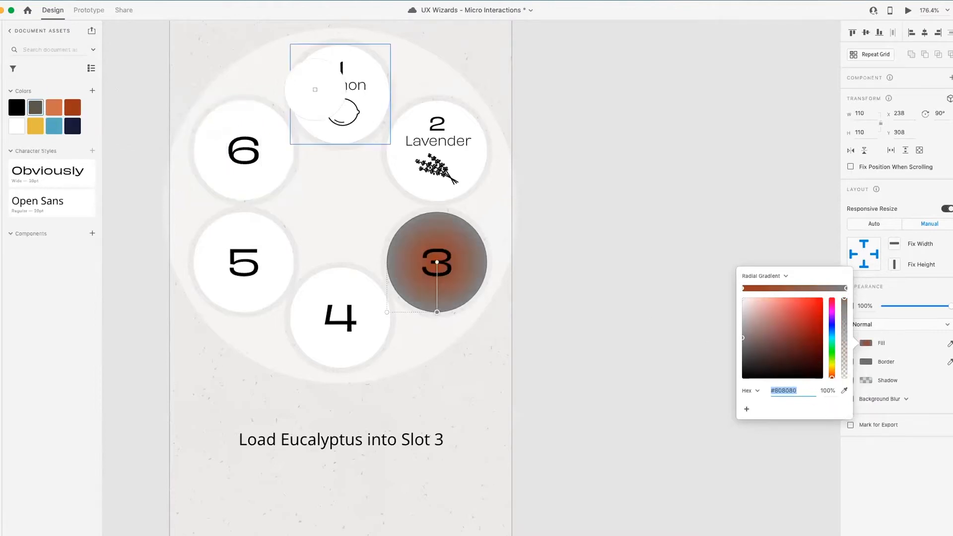
left_click(54, 108)
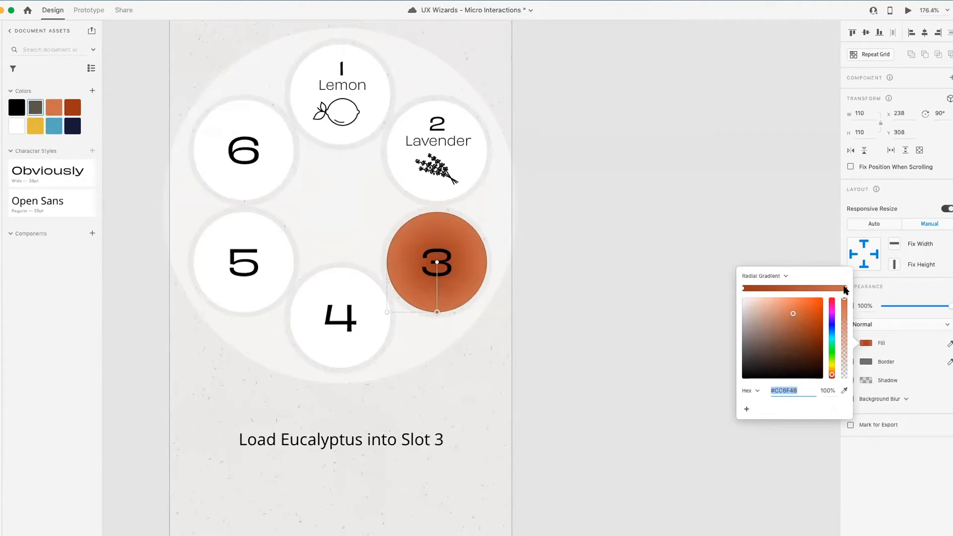
left_click_drag(844, 298, 843, 342)
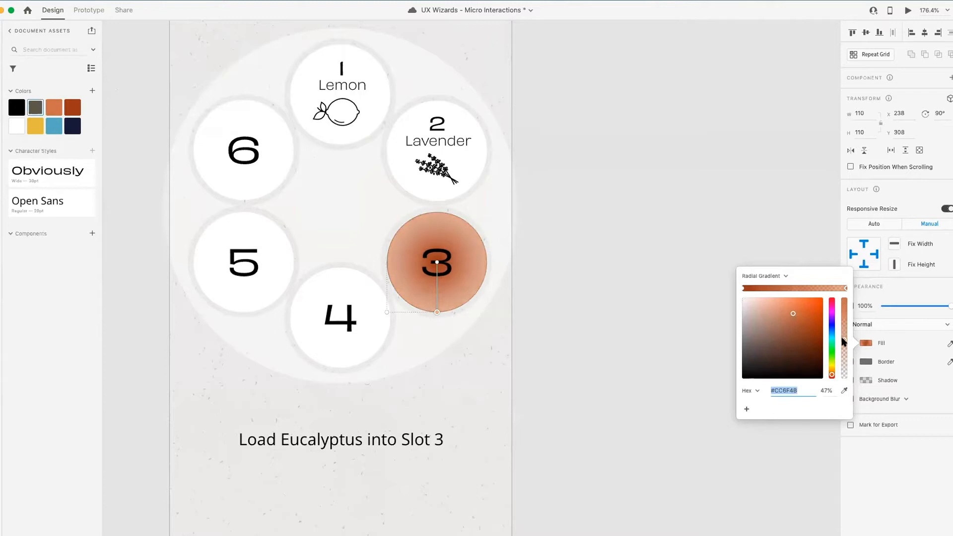
left_click(638, 223)
Step: Change the fill color of the number 3 to white
left_click(443, 265)
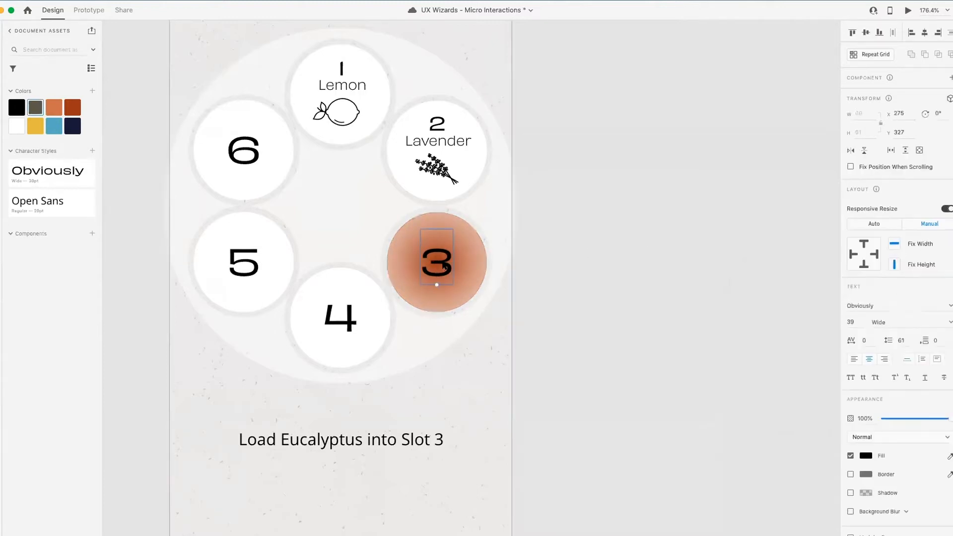
left_click(866, 456)
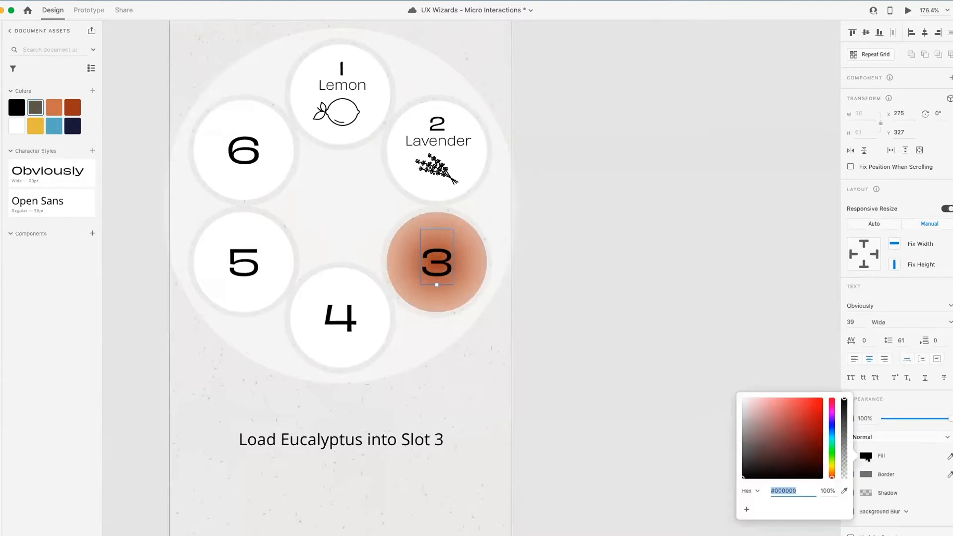
left_click(665, 302)
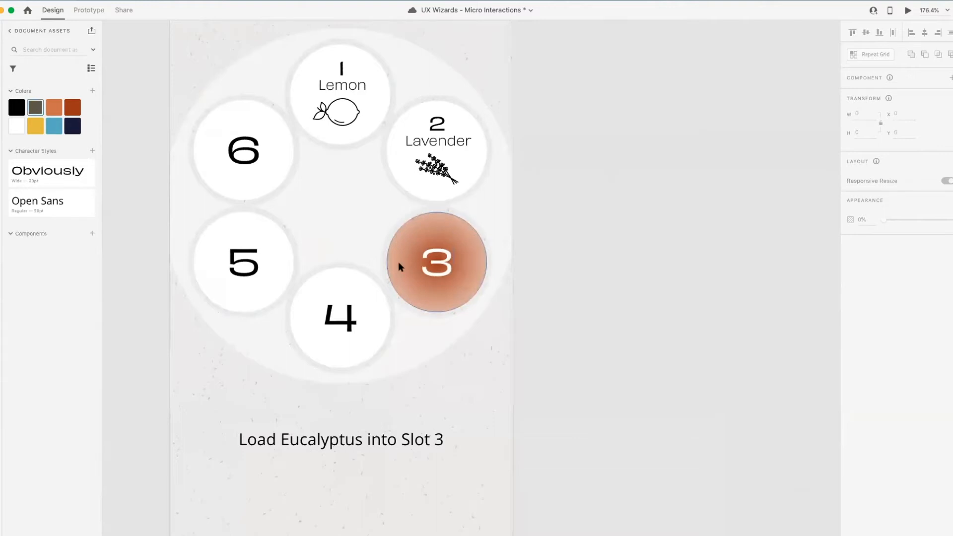
Step: Set the slot 3 circle's blend mode to Hard Light and deselect it
left_click(474, 244)
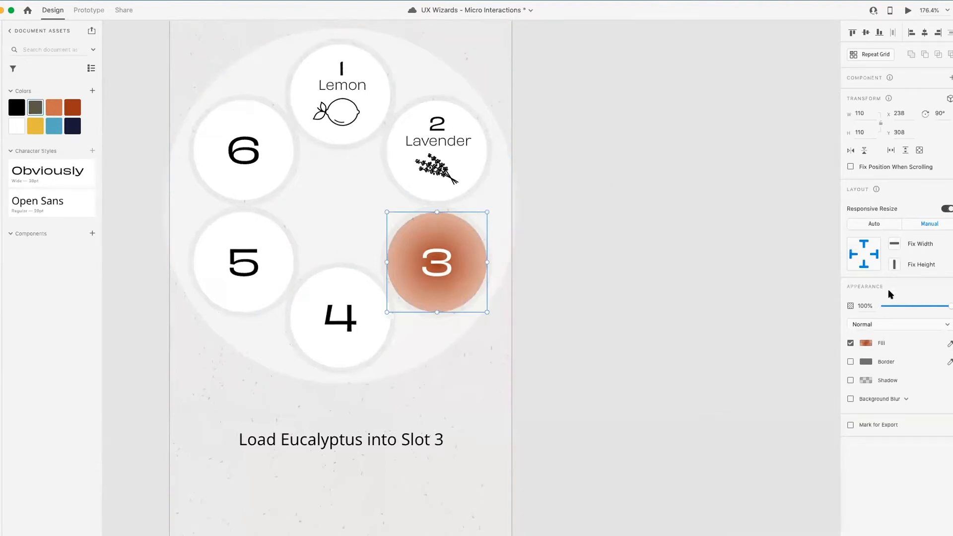
left_click(886, 324)
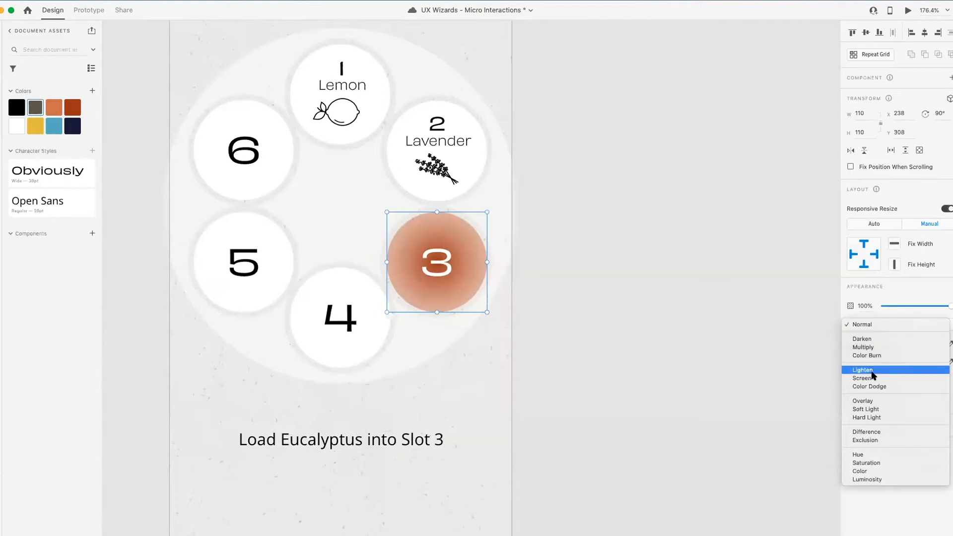
left_click(878, 419)
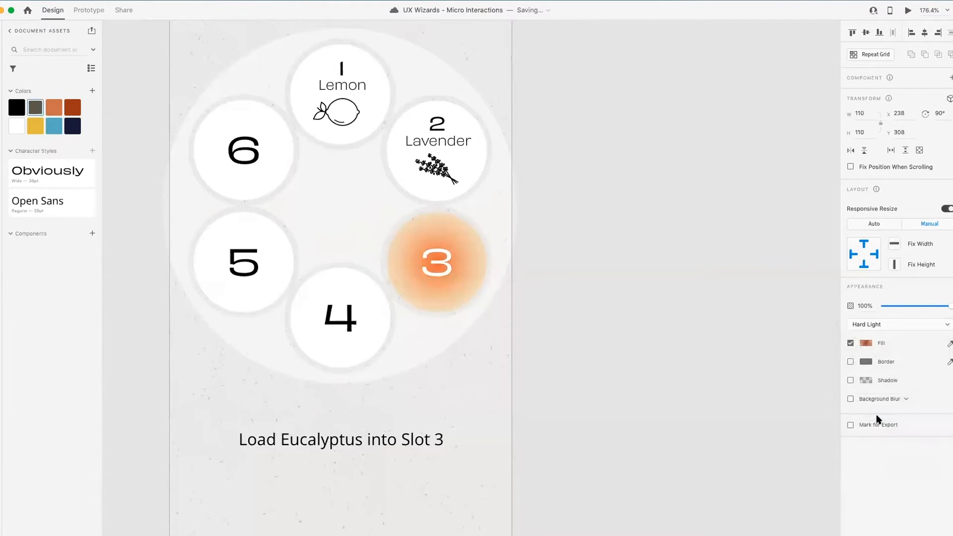
left_click(591, 240)
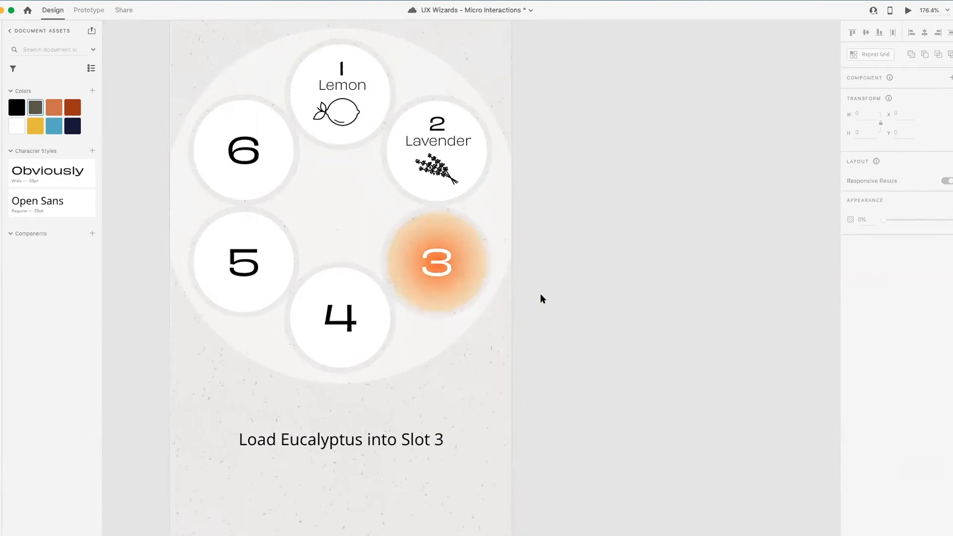
Step: Duplicate the slot 3 circle in place to intensify the glow and send the copy behind the number 3
key("super+0")
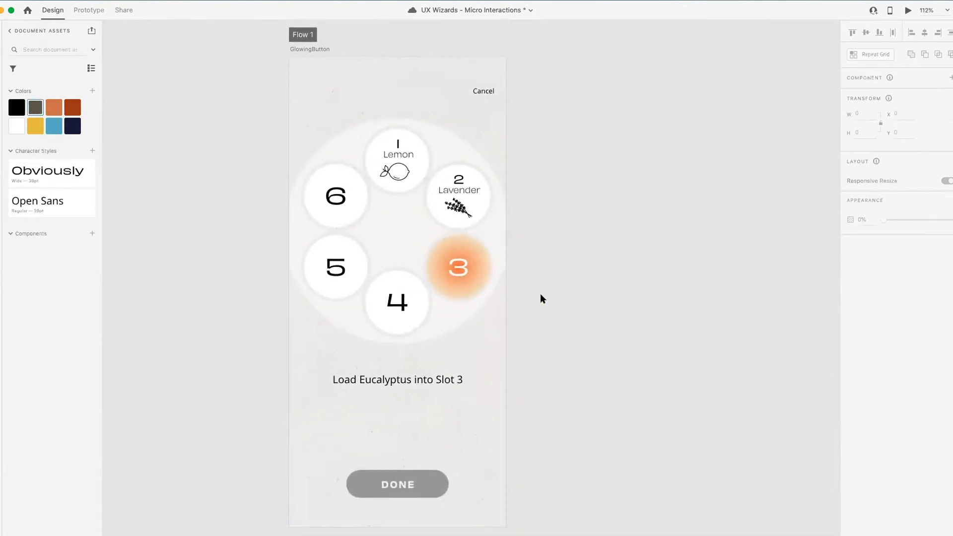
scroll(479, 287, "up", 5)
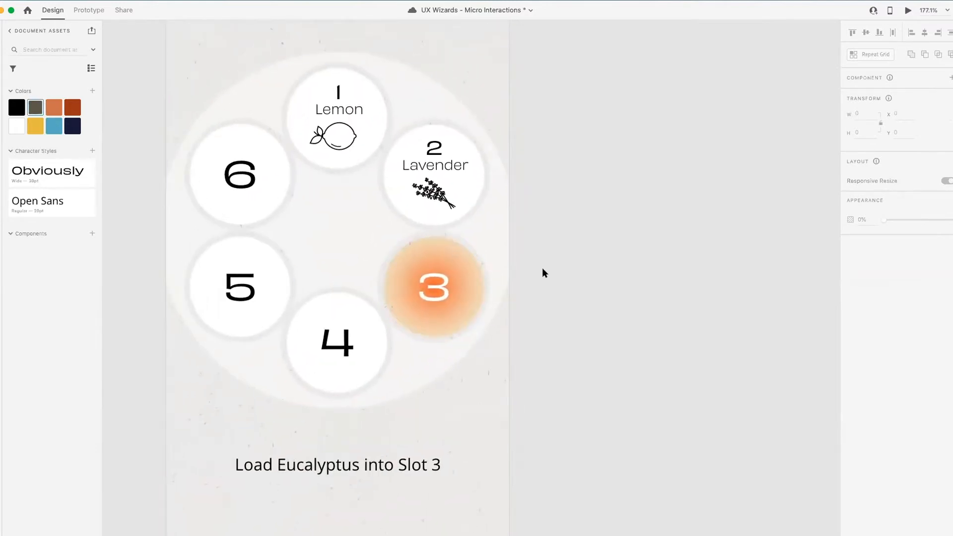
scroll(527, 280, "down", 4)
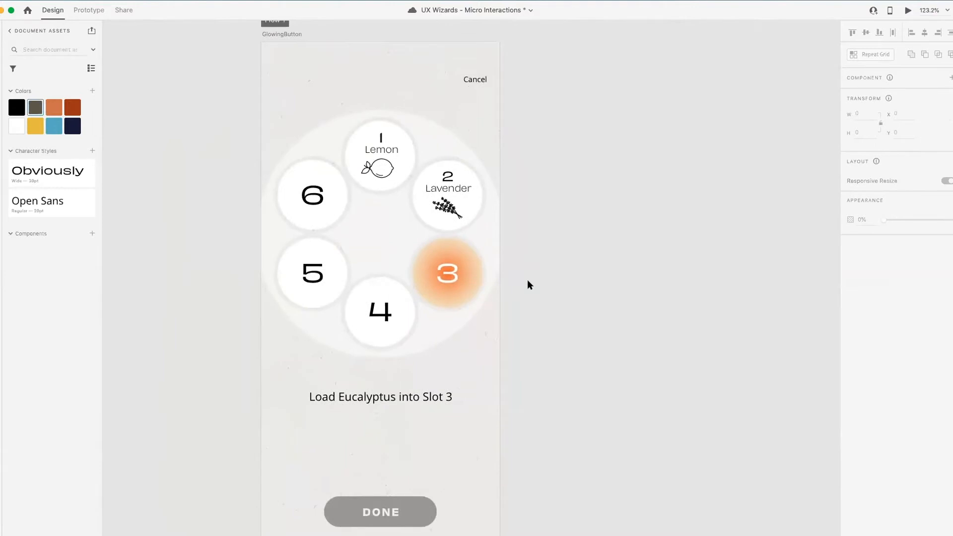
scroll(527, 279, "down", 2)
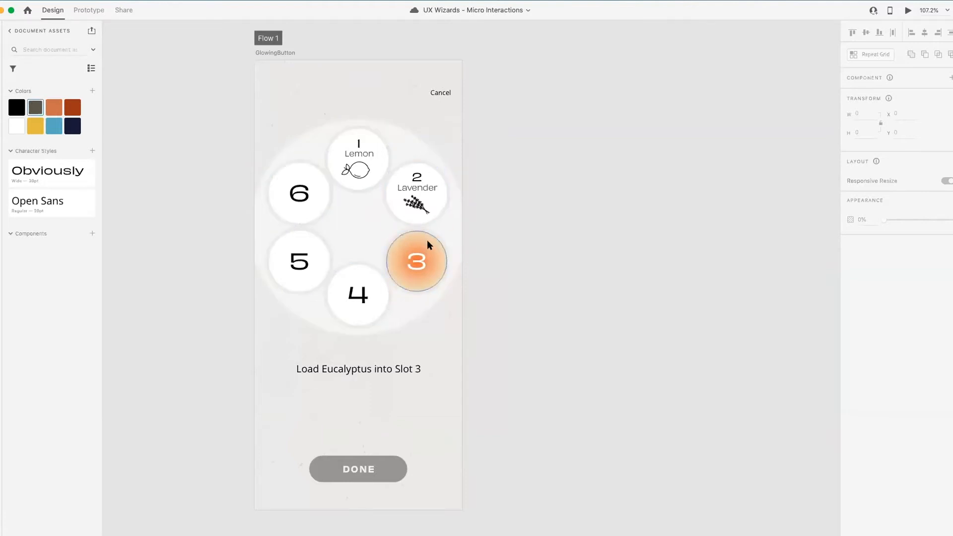
scroll(427, 239, "up", 5)
left_click(426, 221)
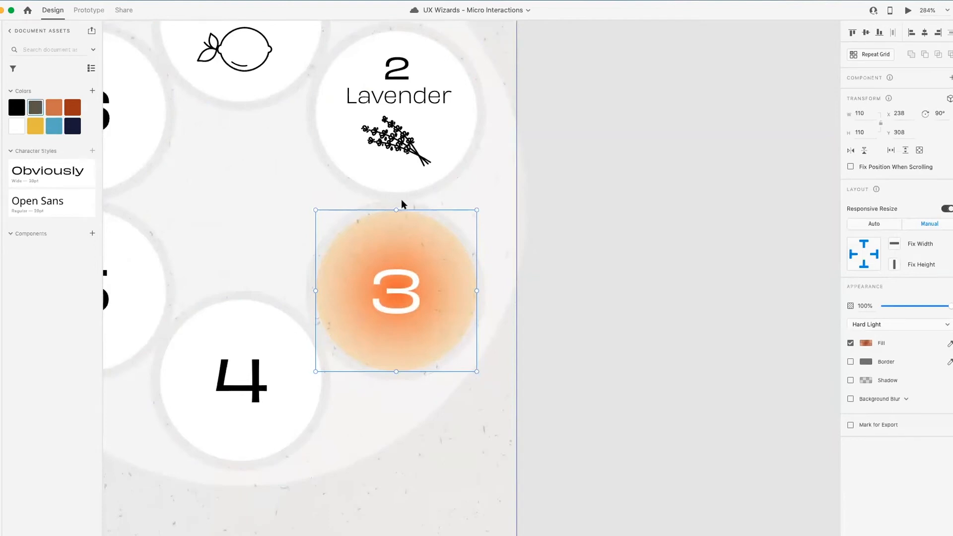
key("super+bracketright")
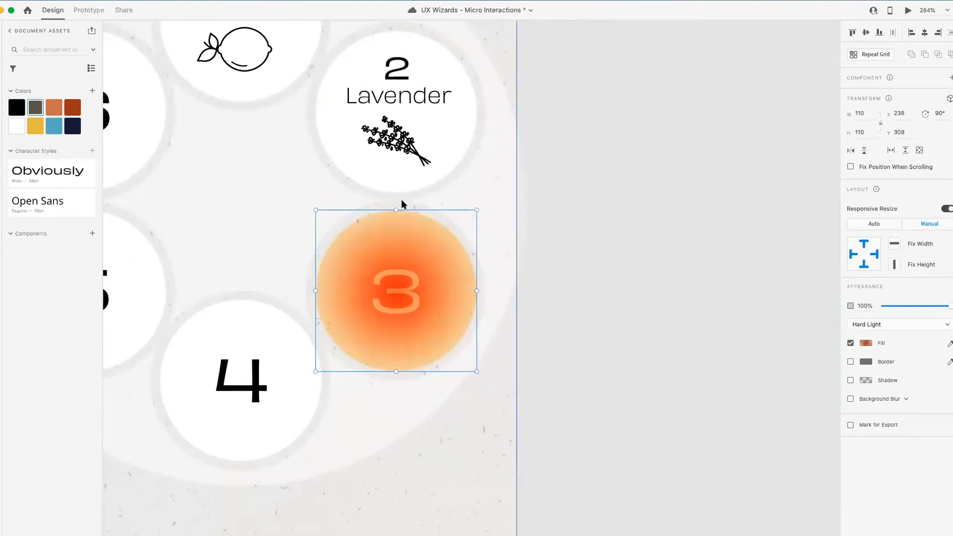
key("super+bracketleft")
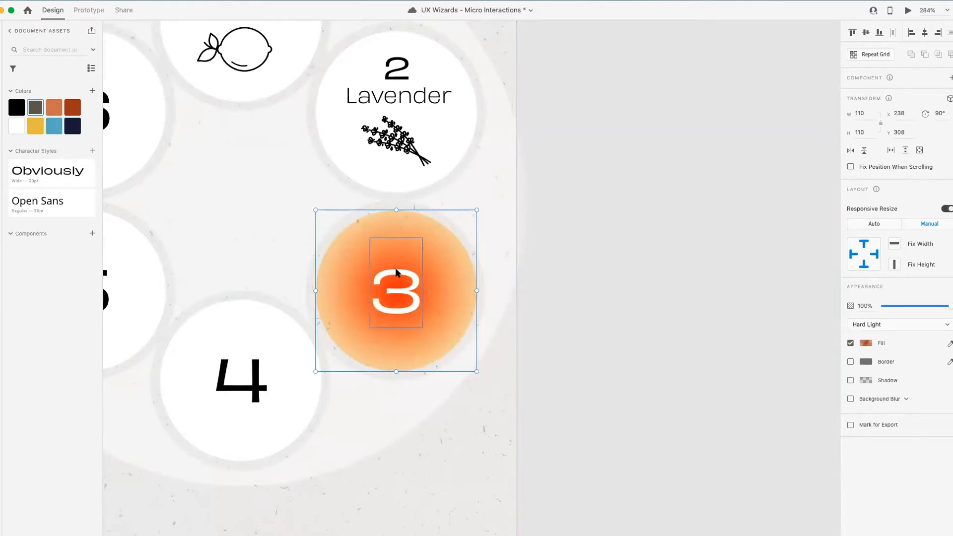
left_click(579, 249)
left_click(405, 284)
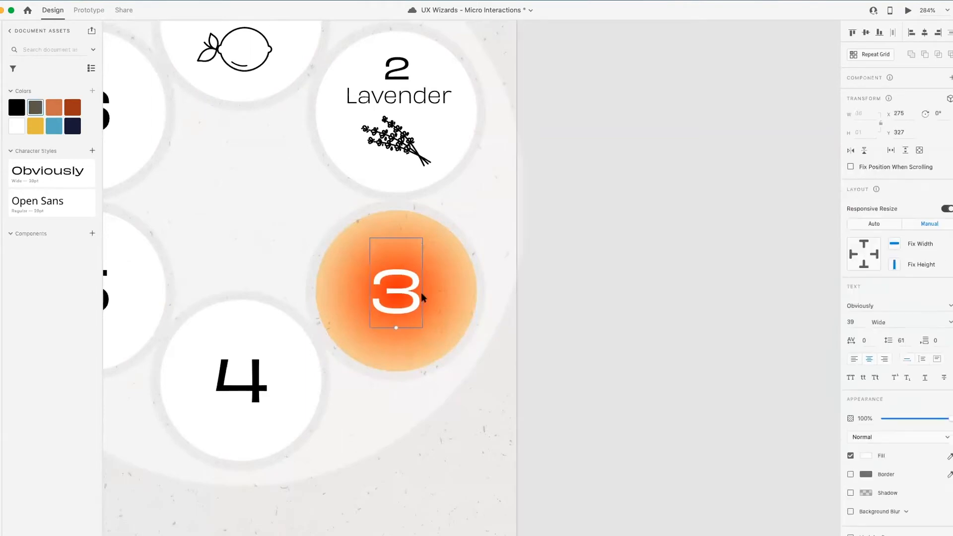
left_click(593, 277)
Step: Move the upper slot 3 circle aside to check the stacked circle beneath it, and undo the move
scroll(593, 276, "down", 3)
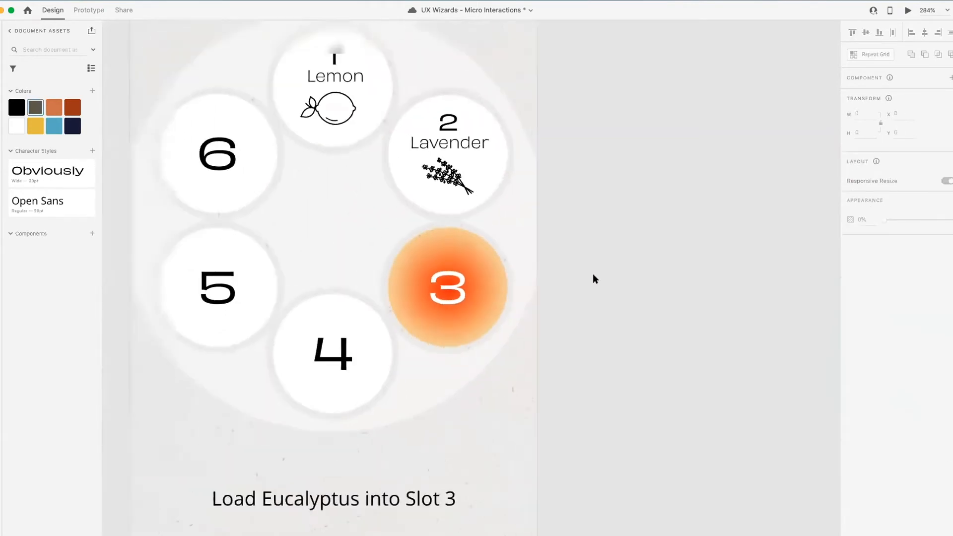
scroll(595, 279, "right", 3)
left_click(421, 236)
left_click_drag(425, 238, 457, 258)
key("super+z")
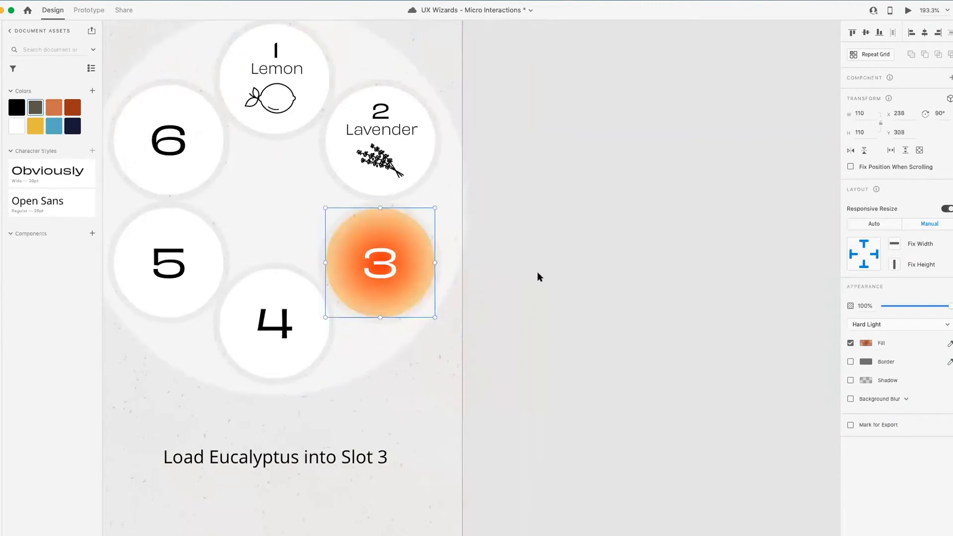
left_click(537, 272)
left_click(422, 253)
left_click(502, 272)
Step: Inspect the slot 3 glow up close and at artboard size, moving its upper circle away once more and undoing that
scroll(387, 272, "up", 3)
scroll(387, 272, "down", 5)
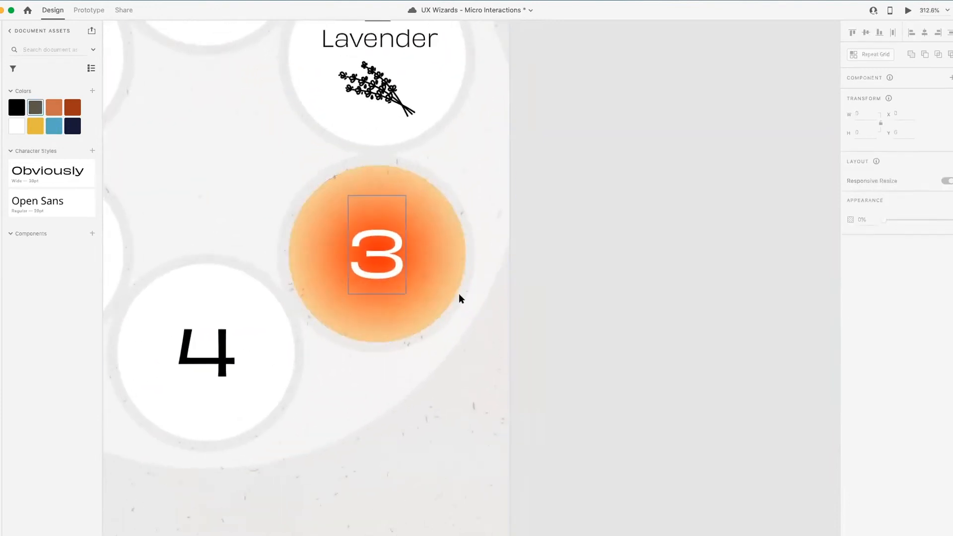
scroll(447, 288, "down", 3)
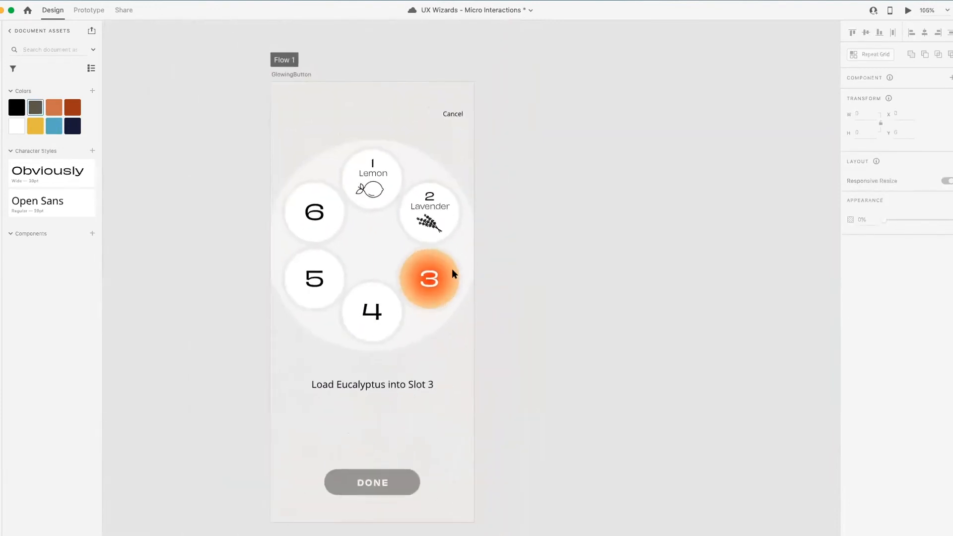
left_click_drag(451, 273, 569, 307)
key("ctrl+z")
scroll(461, 263, "up", 3)
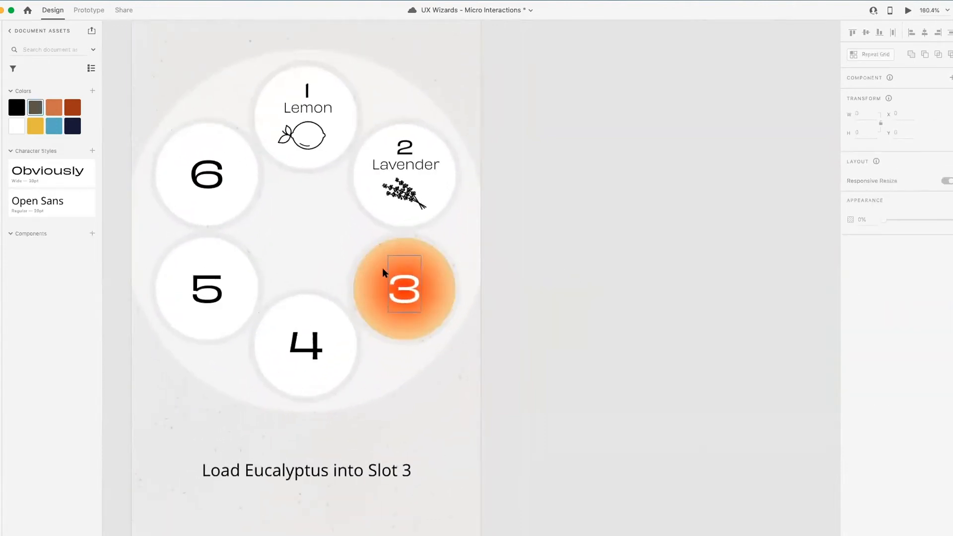
scroll(412, 312, "down", 5)
scroll(412, 311, "up", 8)
Step: Try the opacity adjustment on the slot 3 circle, leave it at 100%, and deselect the circle
left_click(373, 156)
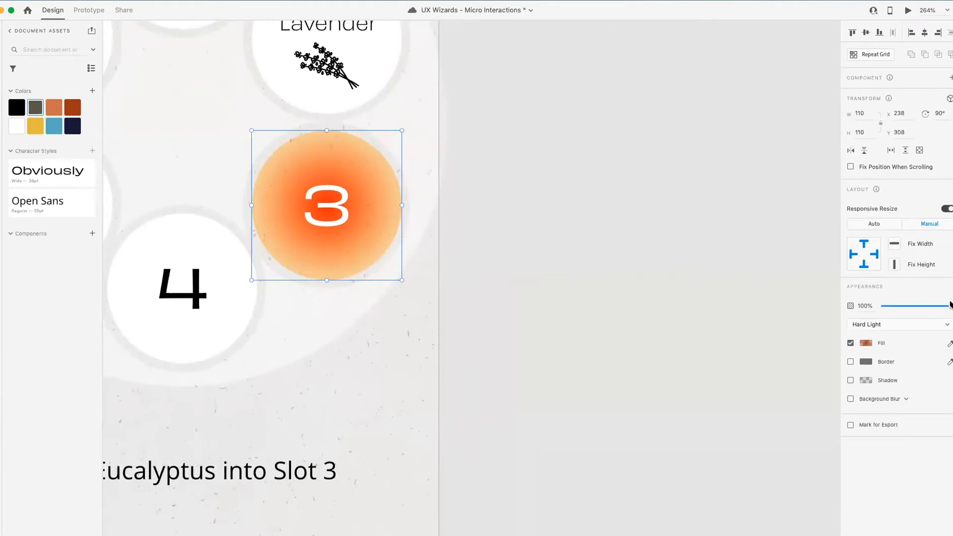
mouse_move(949, 307)
left_mouse_down()
mouse_move(827, 306)
mouse_move(952, 305)
left_mouse_up()
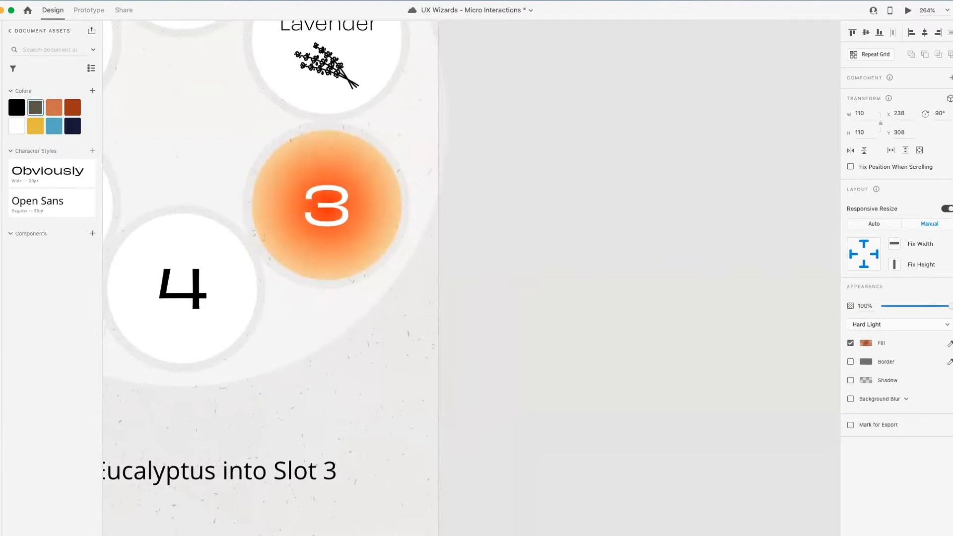
left_click(623, 293)
Step: Duplicate the GlowingButton artboard and place the copy directly beside the original
key("super+0")
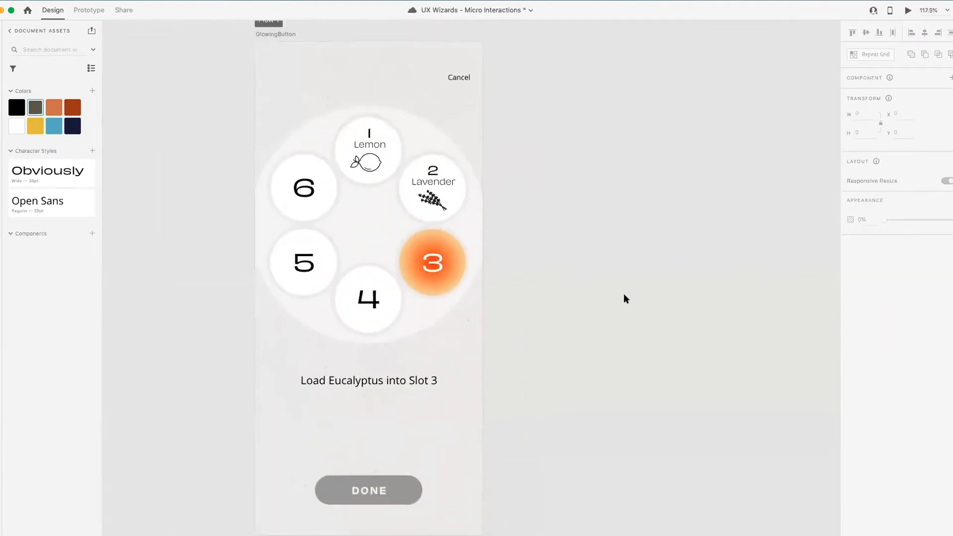
scroll(624, 293, "down", 3)
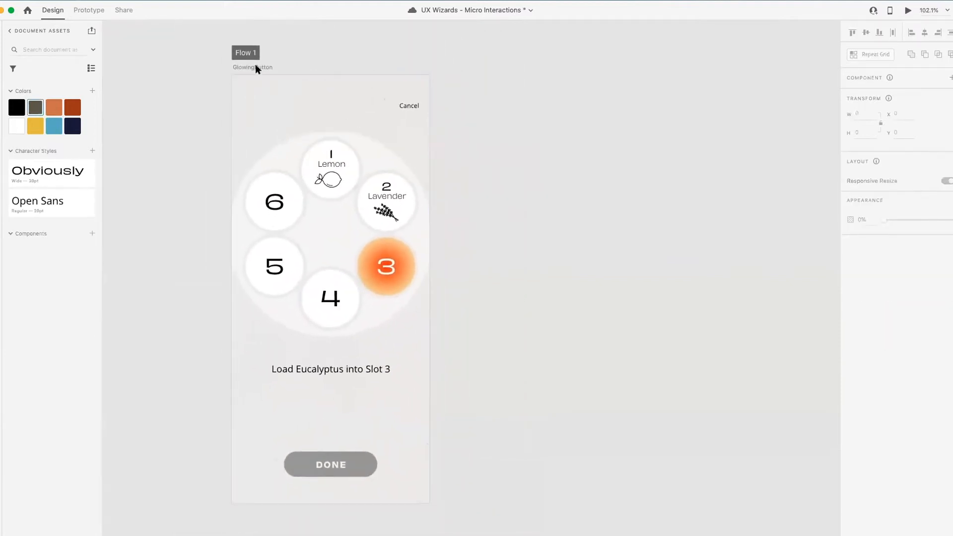
left_click_drag(255, 64, 463, 71)
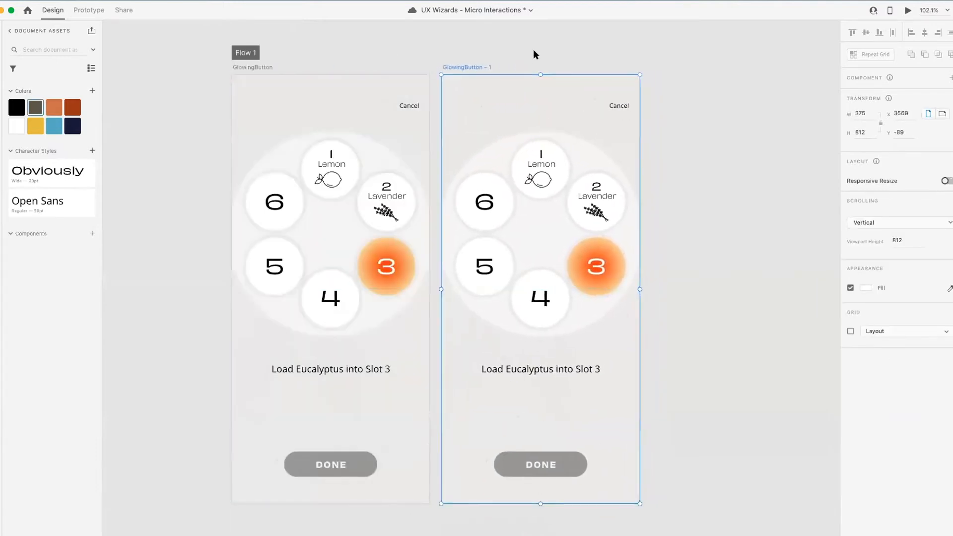
scroll(627, 219, "up", 5)
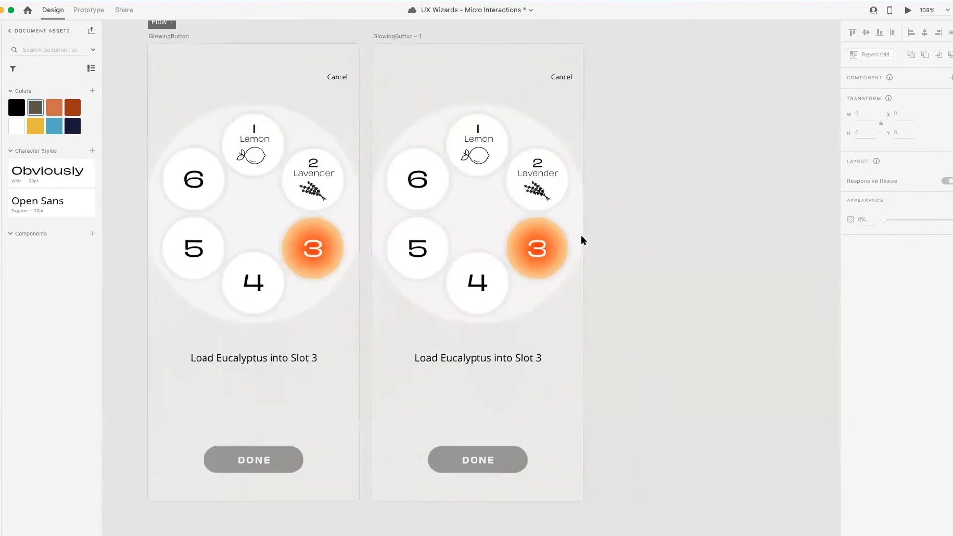
scroll(497, 234, "left", 3)
left_click(330, 230)
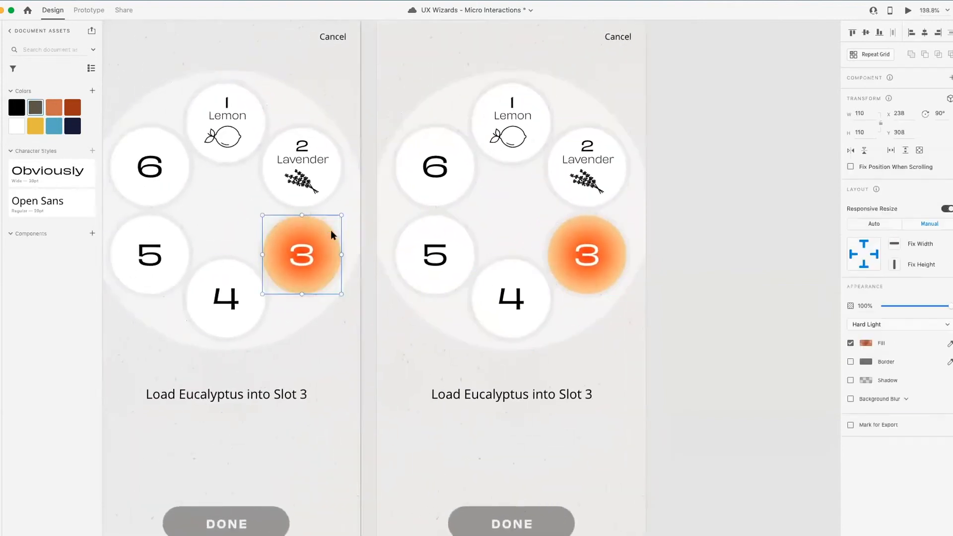
scroll(327, 240, "up", 3)
scroll(328, 240, "up", 3)
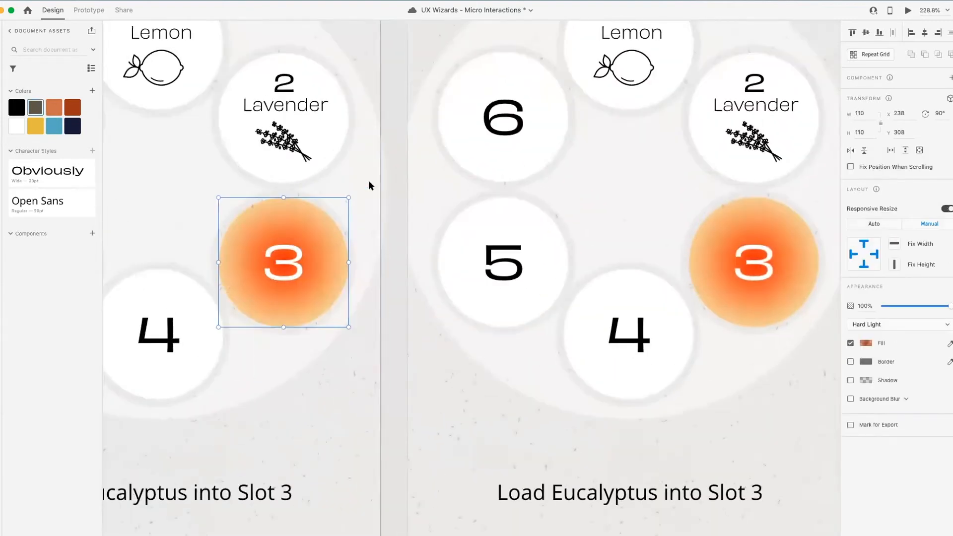
left_click(394, 178)
scroll(327, 228, "down", 5)
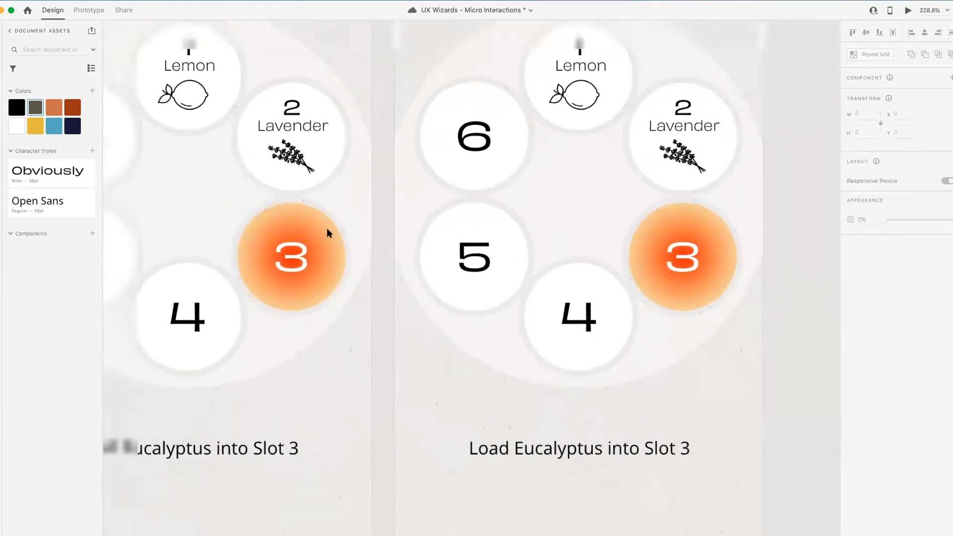
Step: Strongly lower the opacity of the slot 3 circle on the GlowingButton – 1 artboard to dim its glow
scroll(570, 224, "right", 3)
scroll(576, 223, "up", 3)
left_click(485, 210)
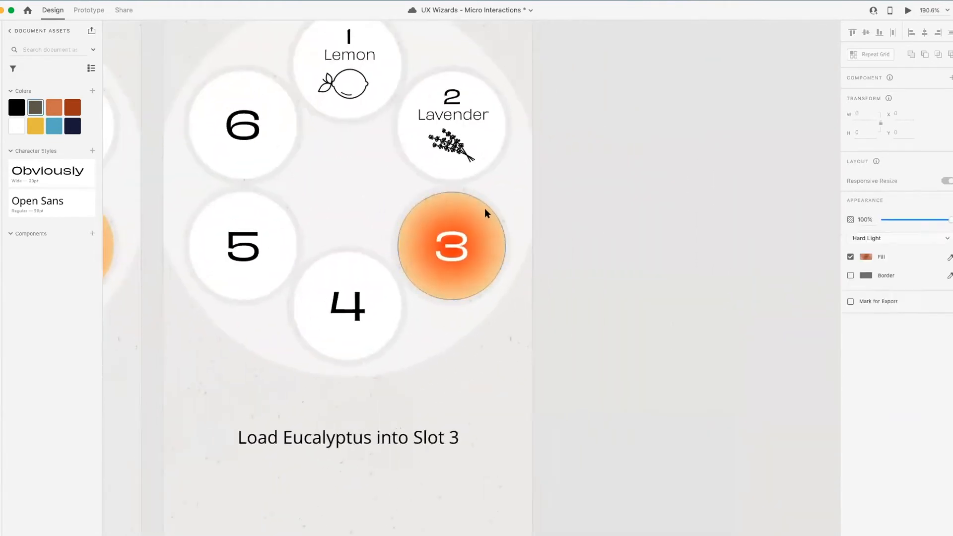
left_click_drag(949, 308, 874, 306)
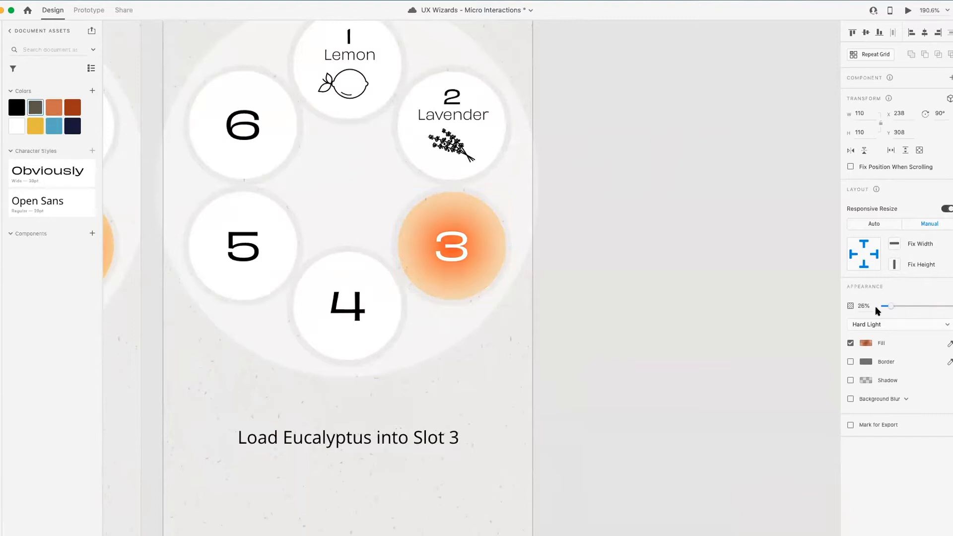
left_click(724, 276)
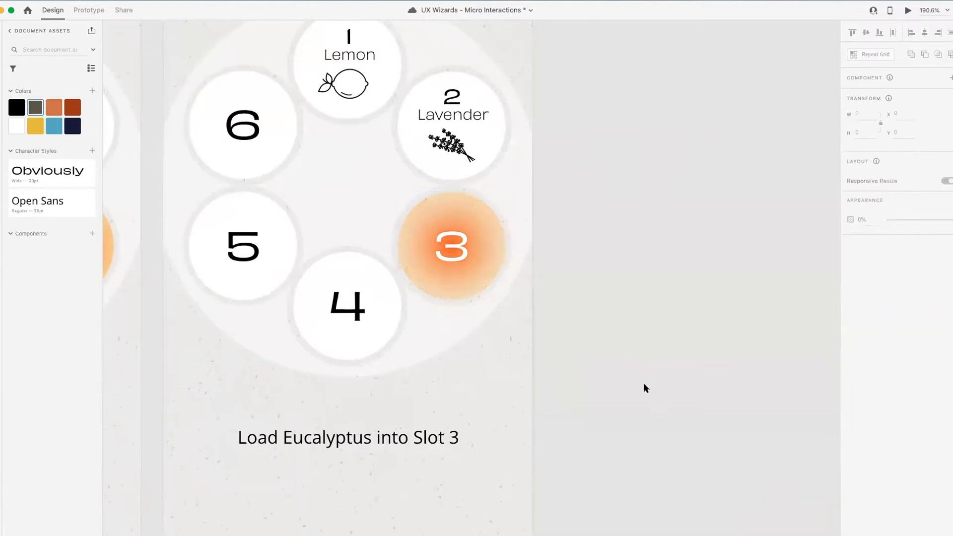
scroll(622, 437, "down", 5)
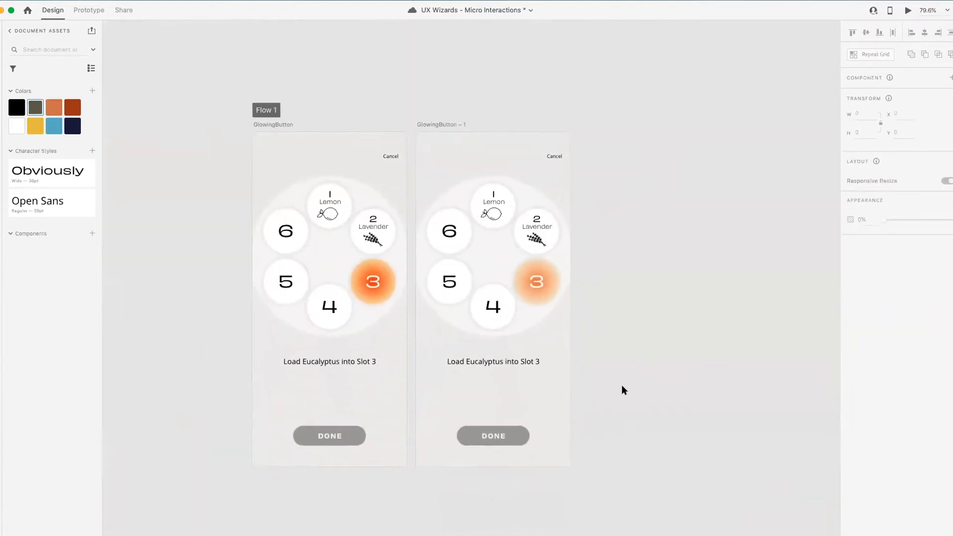
key("super+0")
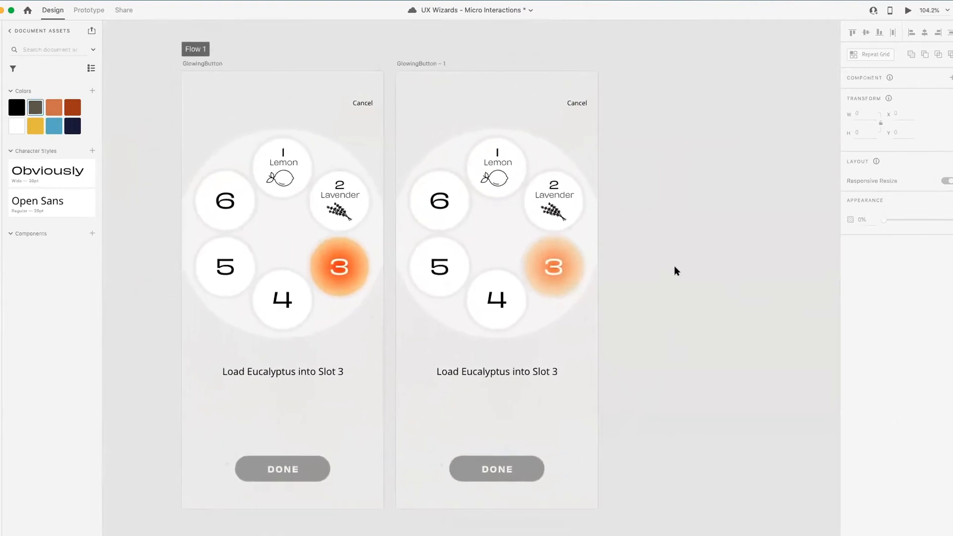
Step: Switch to Prototype mode and connect the GlowingButton artboard to the GlowingButton – 1 artboard
left_click(88, 10)
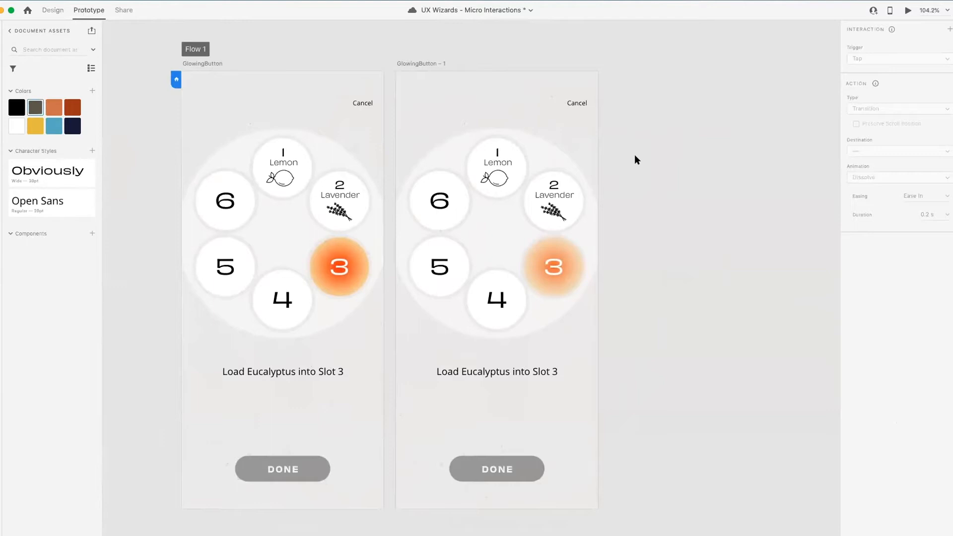
left_click(211, 63)
left_click_drag(384, 280, 417, 279)
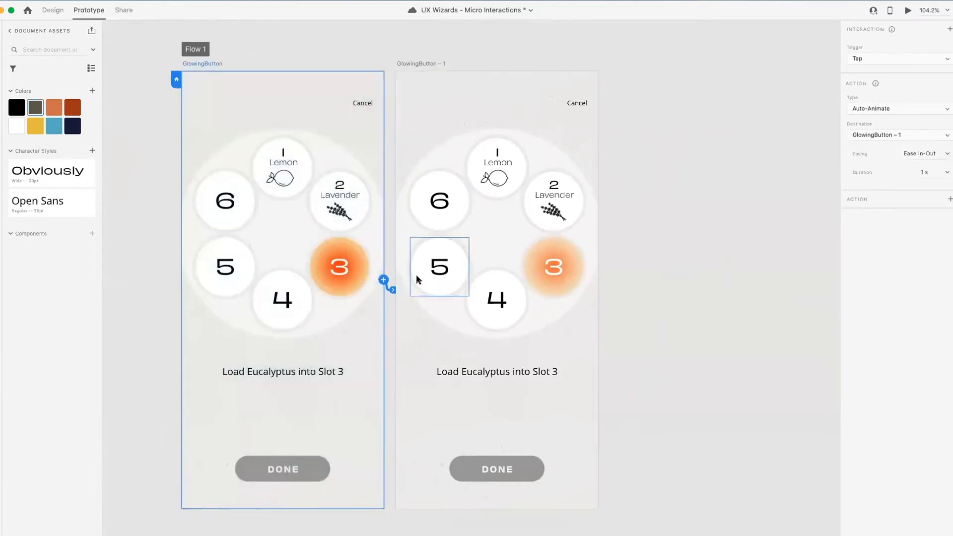
Step: Set the trigger of the GlowingButton interaction to Time and its easing to None
left_click(896, 59)
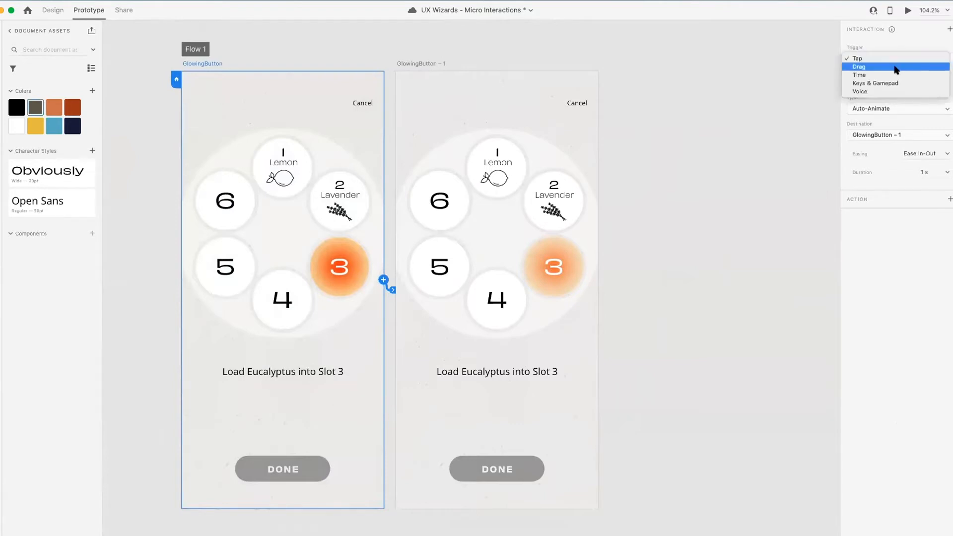
left_click(894, 75)
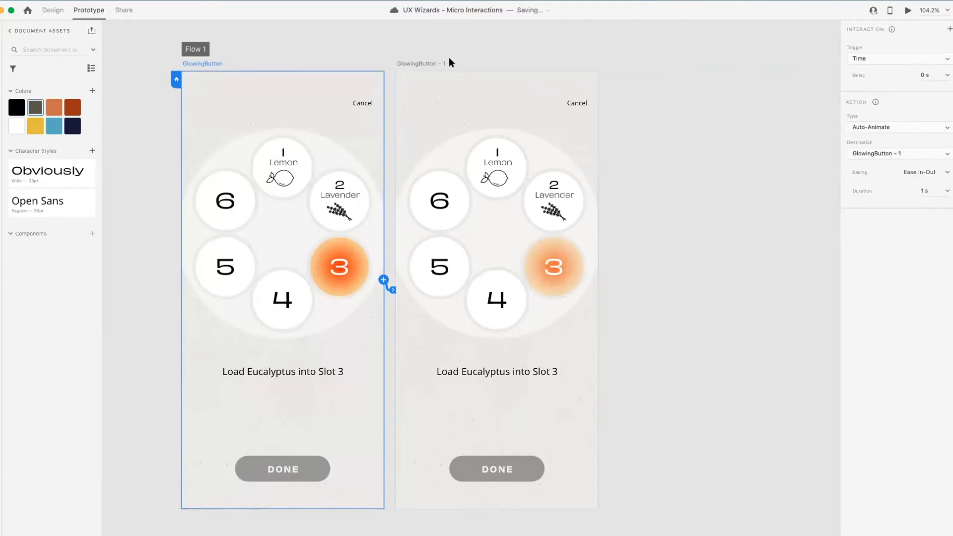
left_click(947, 172)
left_click(920, 184)
left_click(695, 148)
Step: Link the GlowingButton – 1 artboard back to GlowingButton with a Time trigger, Auto-Animate and no easing, and deselect it
left_click(430, 63)
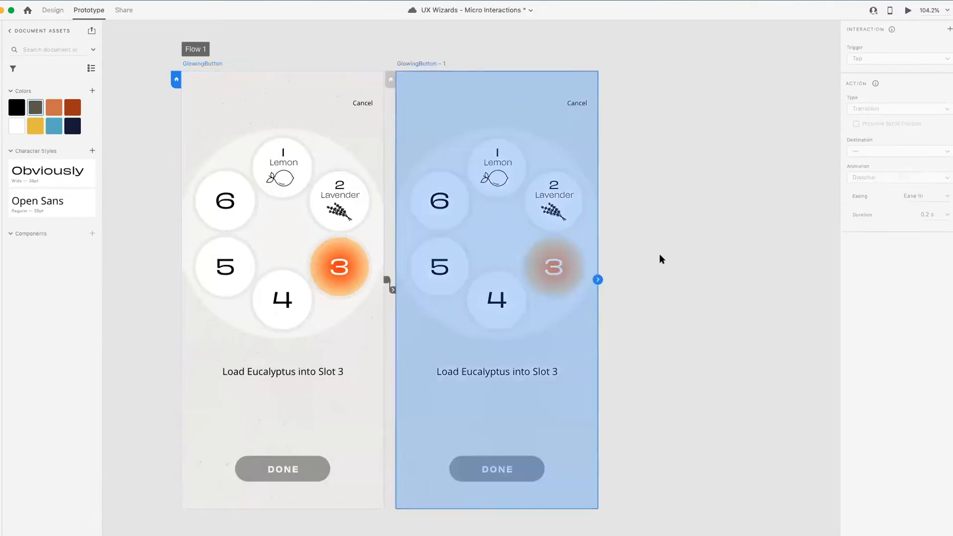
left_click_drag(653, 271, 313, 211)
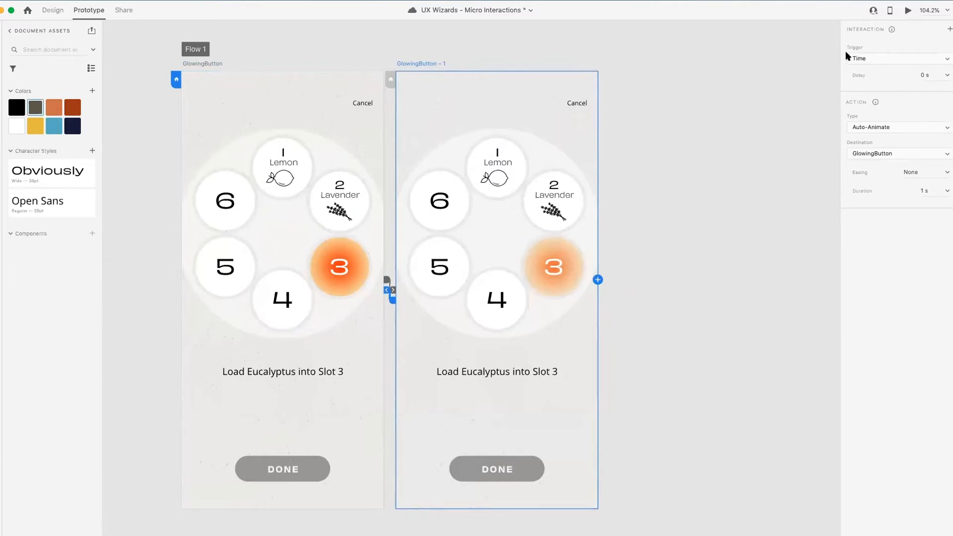
left_click(634, 95)
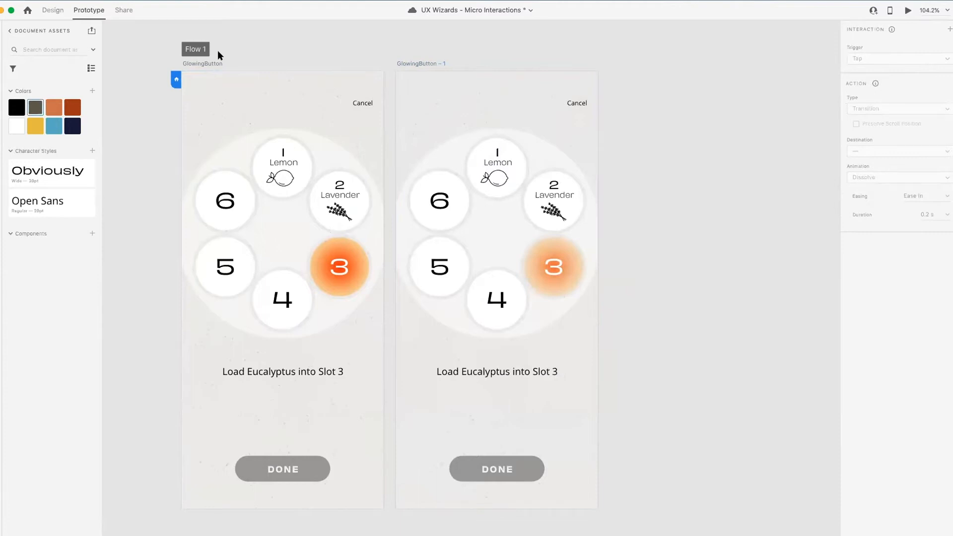
Step: Preview the looping glow animation starting from the GlowingButton artboard, close the preview and deselect the artboard
left_click(204, 65)
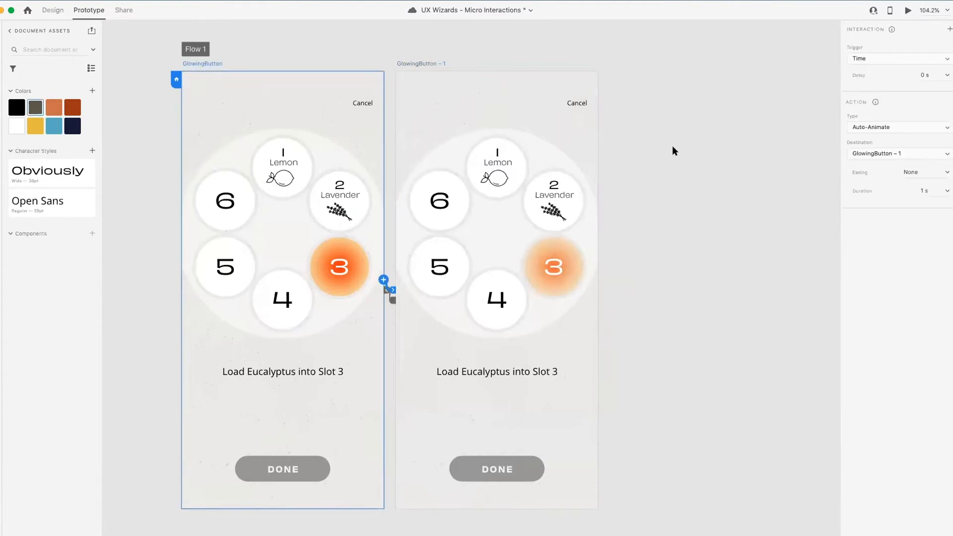
scroll(673, 150, "right", 5)
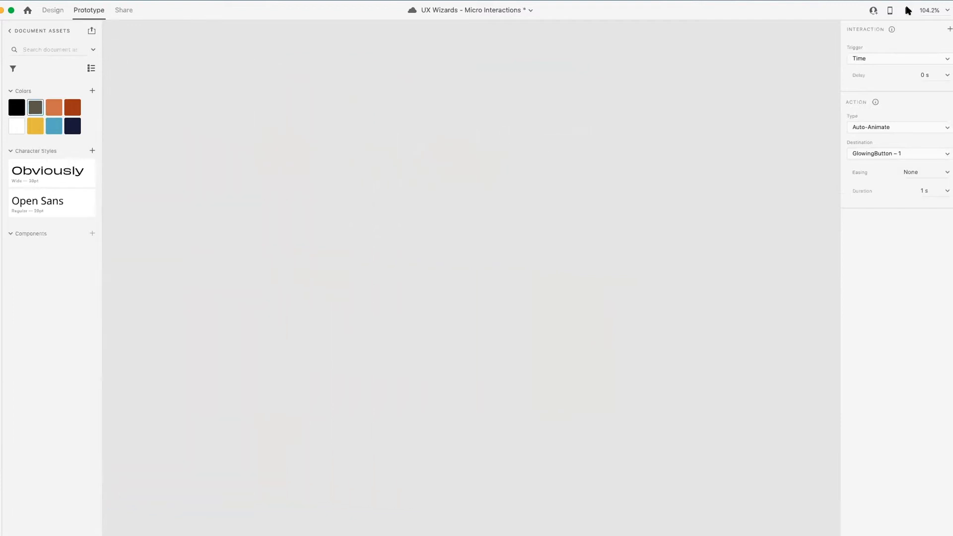
left_click(874, 11)
left_click_drag(344, 27, 389, 65)
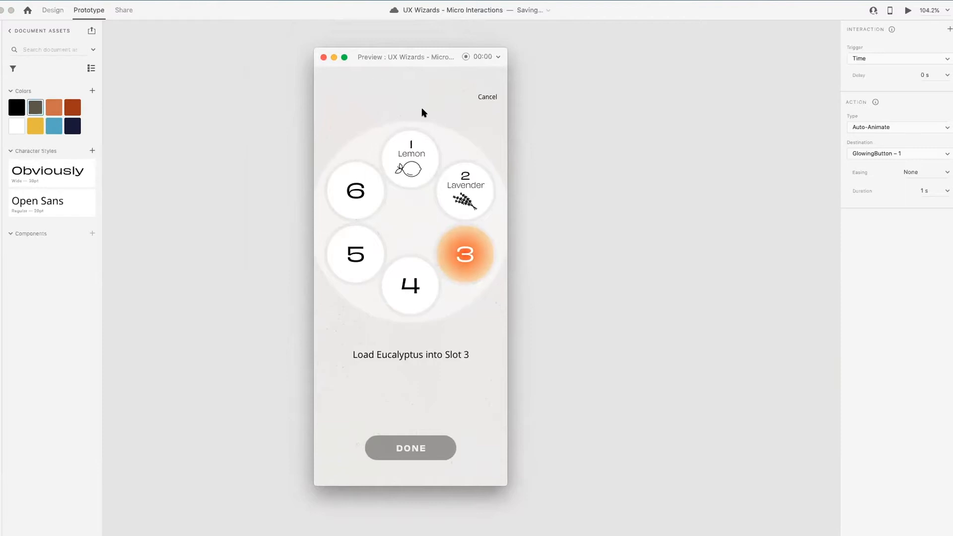
left_click(324, 57)
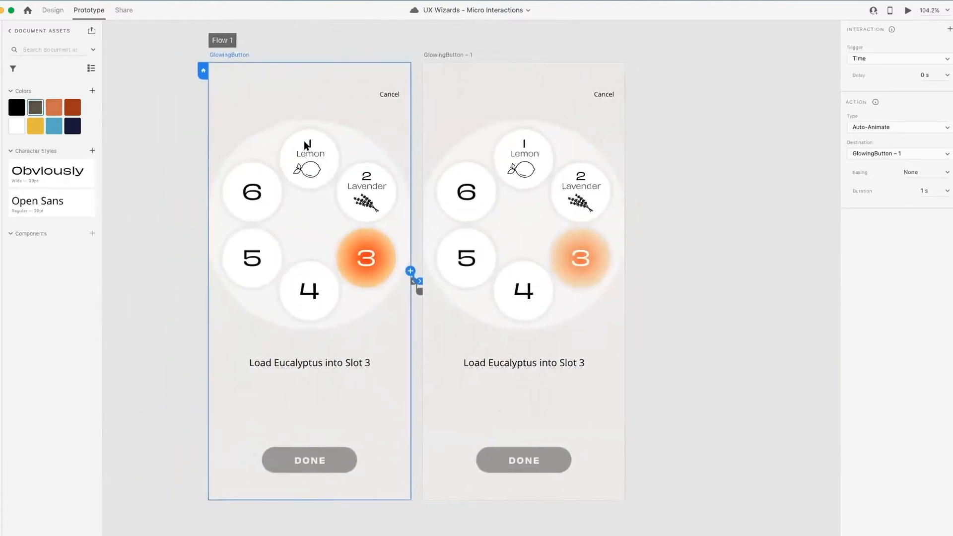
left_click(661, 207)
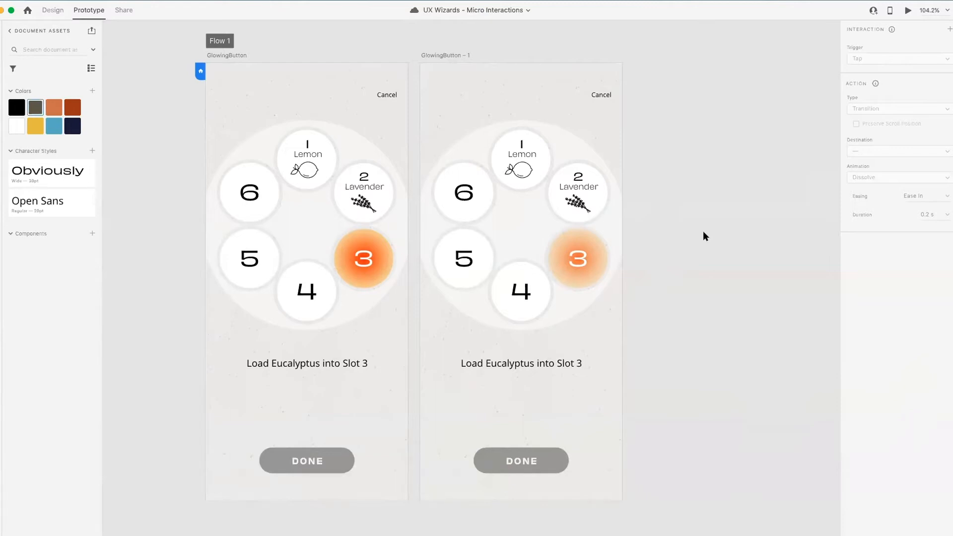
Step: Look over the What, When and Where sections of the TimePicker artboard and return to Design mode
left_click(421, 279)
scroll(419, 279, "down", 10)
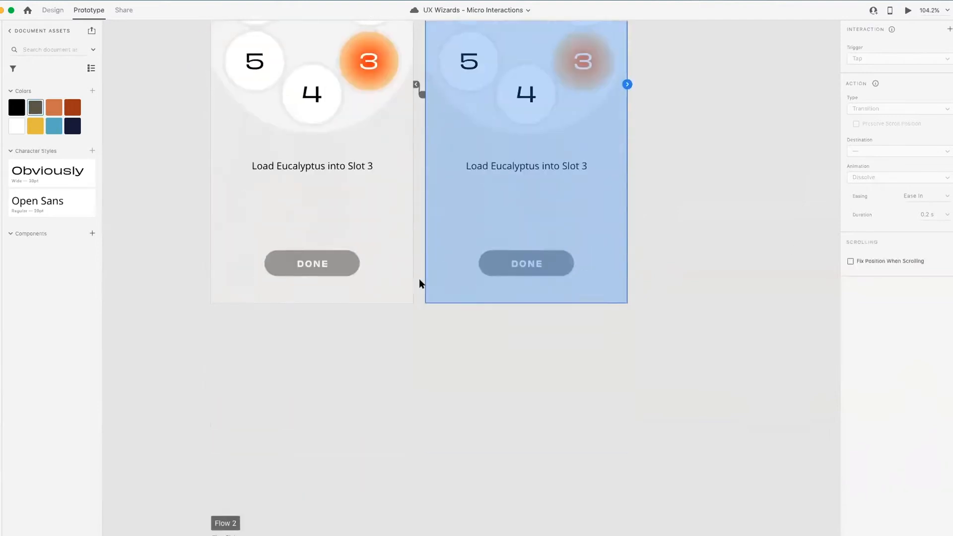
scroll(227, 280, "down", 3)
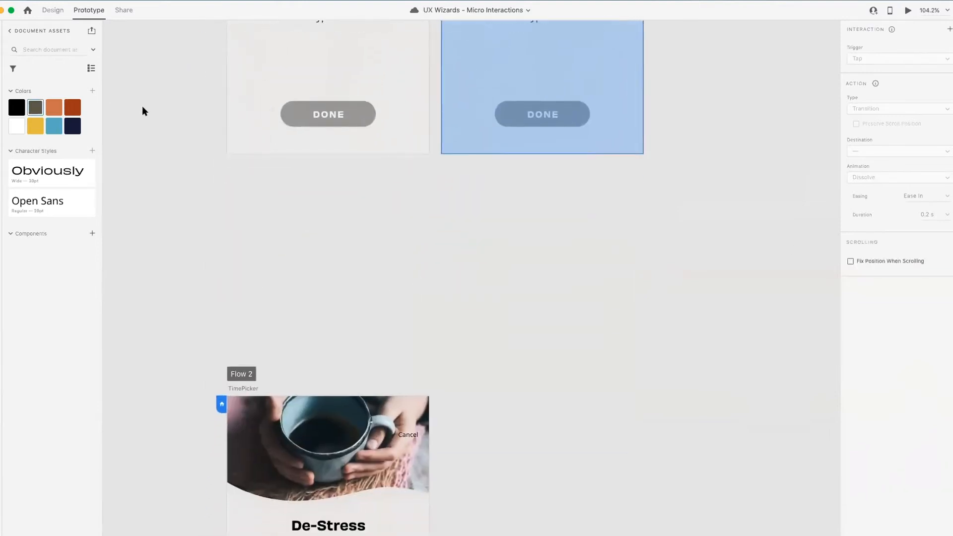
scroll(146, 130, "down", 5)
scroll(146, 130, "up", 3)
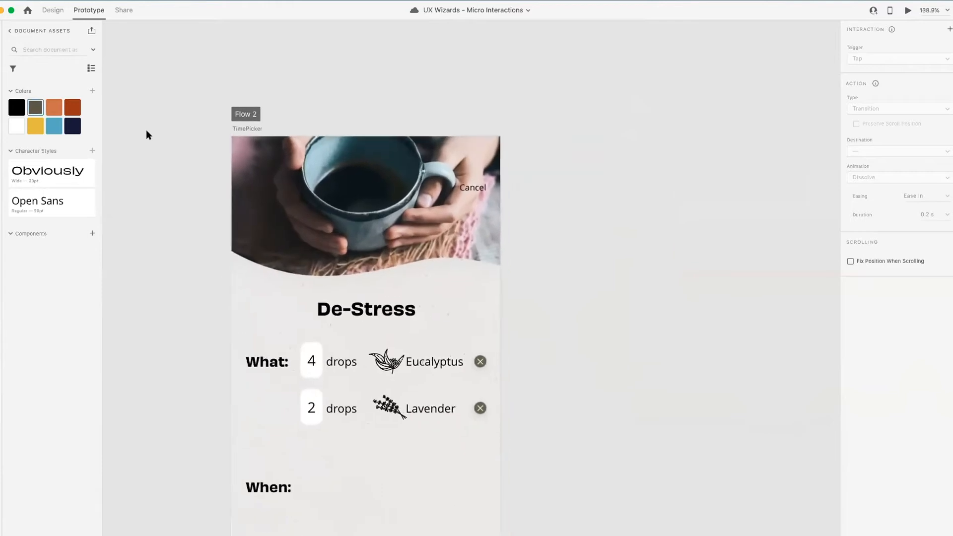
scroll(146, 130, "down", 5)
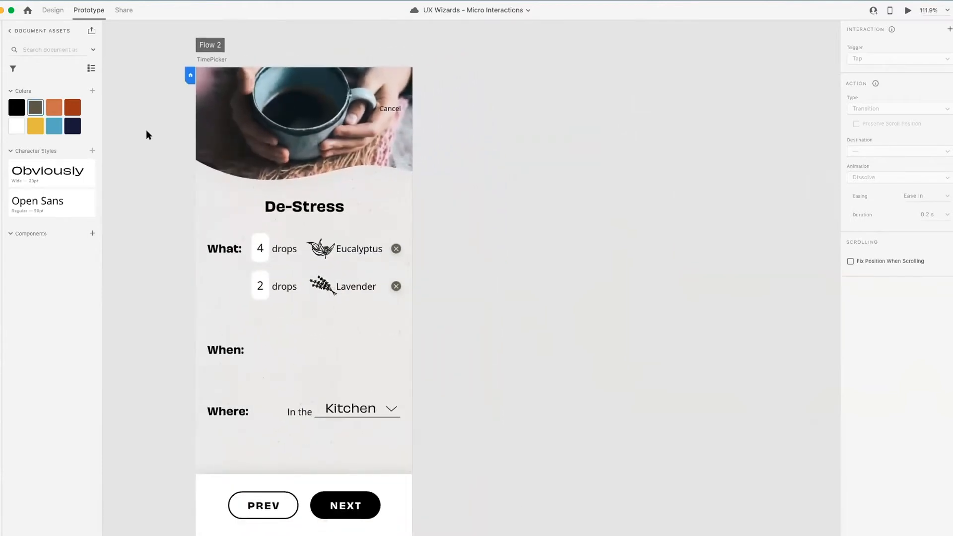
scroll(147, 131, "left", 1)
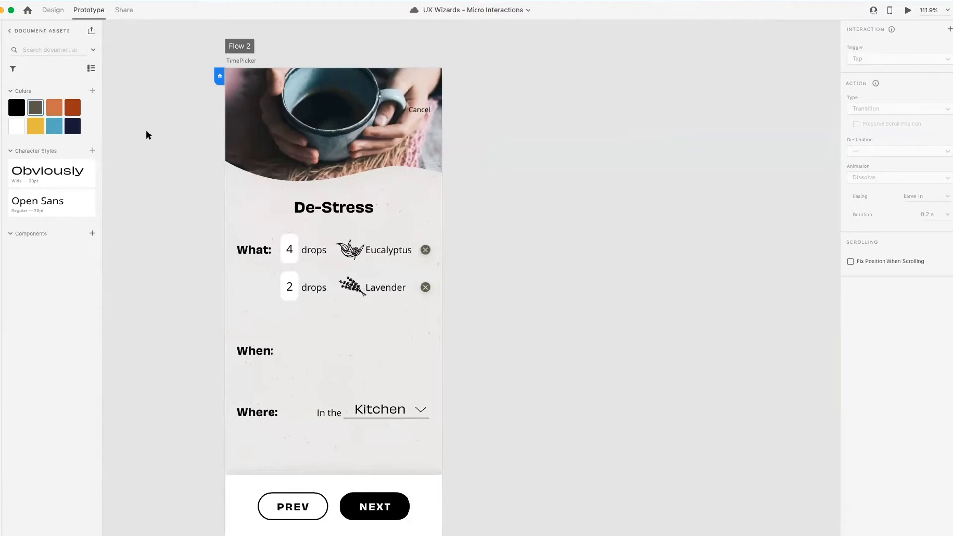
scroll(475, 139, "down", 2)
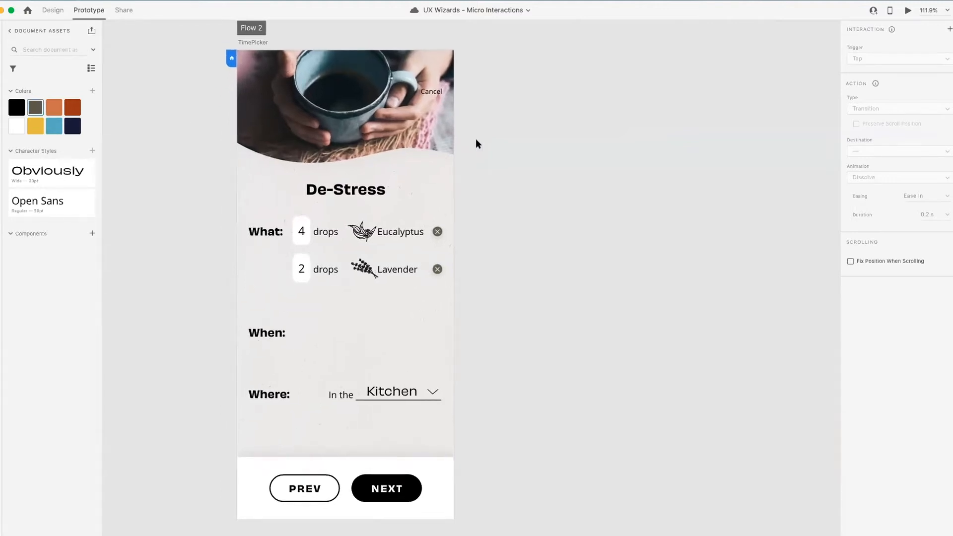
scroll(476, 143, "right", 1)
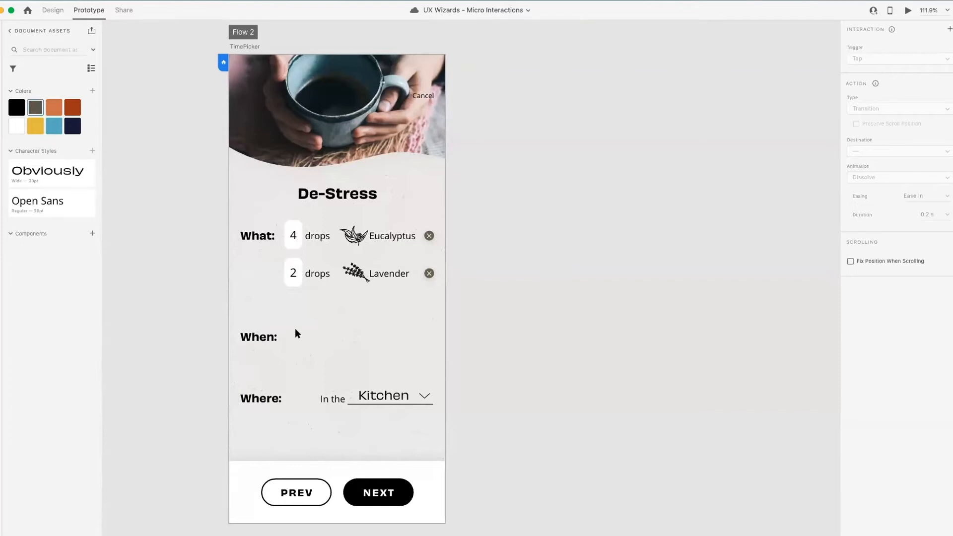
left_click(313, 325)
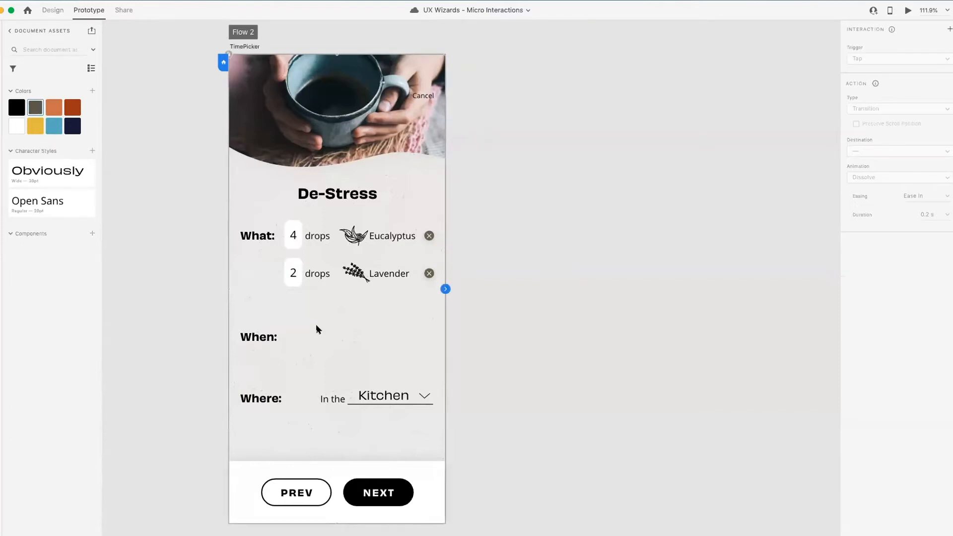
left_click(54, 10)
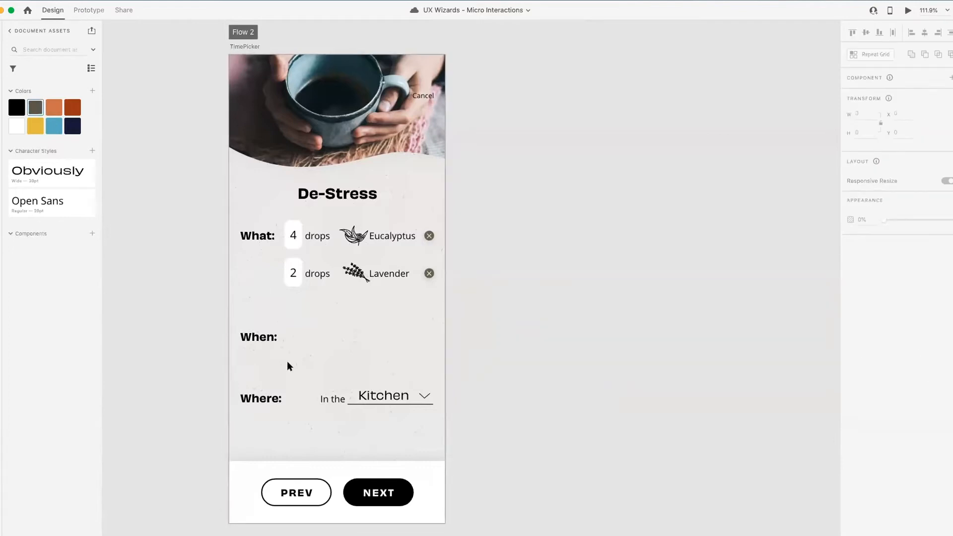
Step: Move the Lavender row aside on the TimePicker artboard, undo the move, and check the white box behind its drop count
scroll(287, 366, "up", 3)
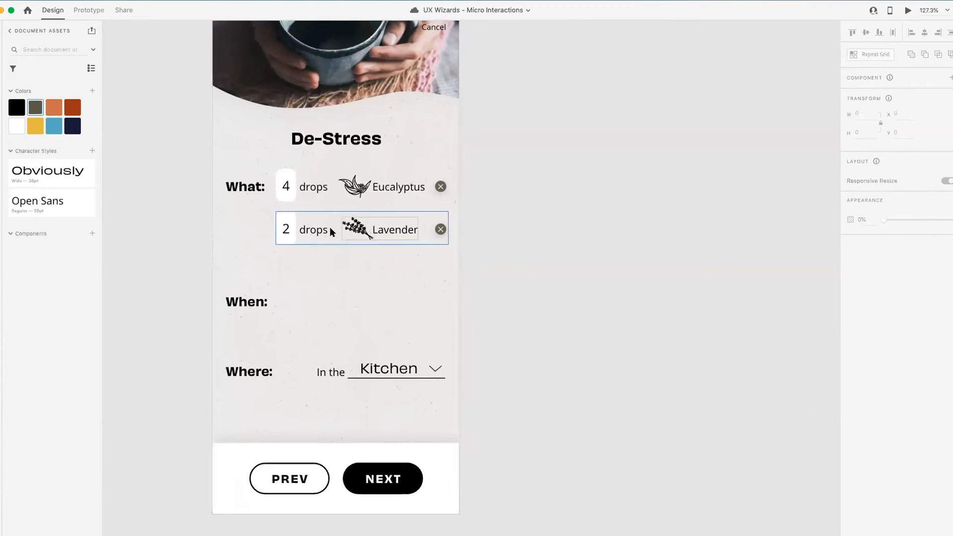
left_click_drag(283, 229, 251, 249)
key("super+z")
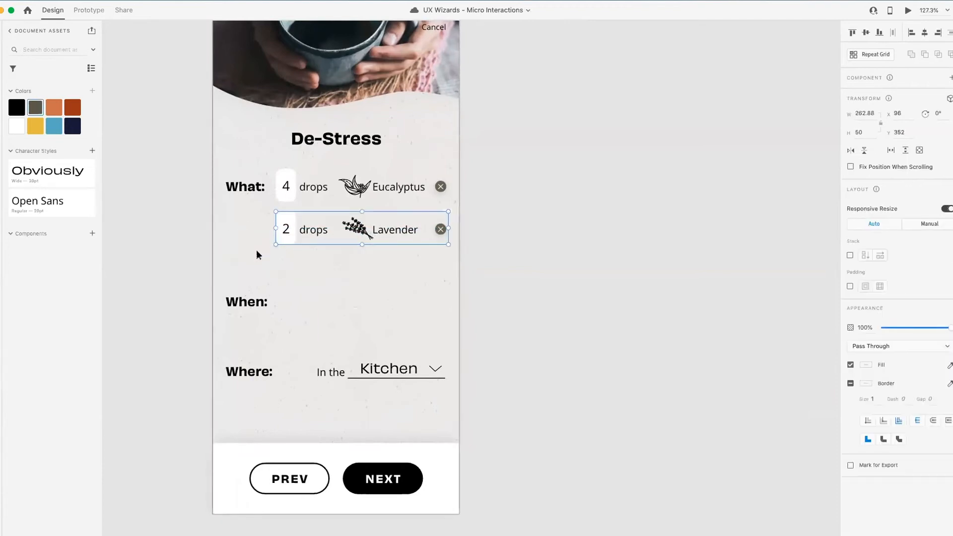
left_click(501, 255)
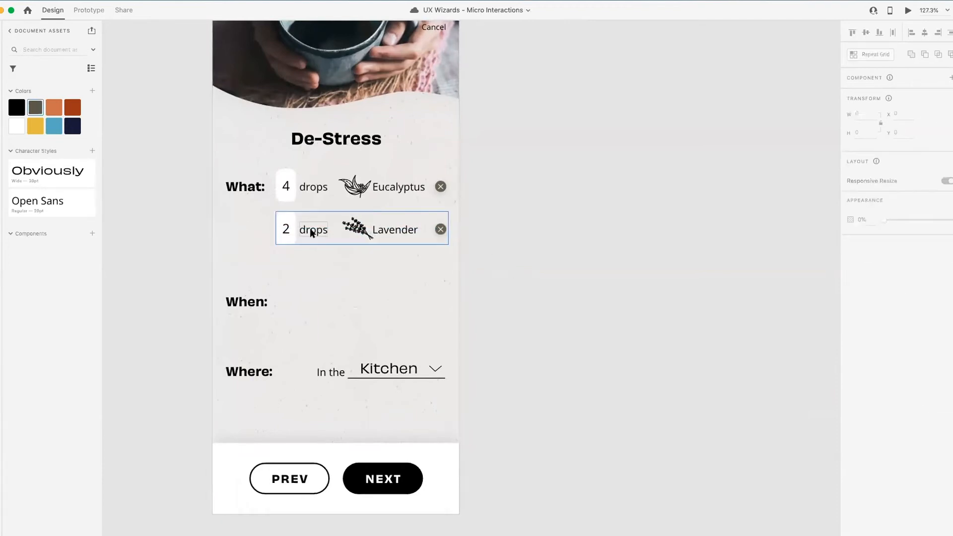
double_click(289, 234)
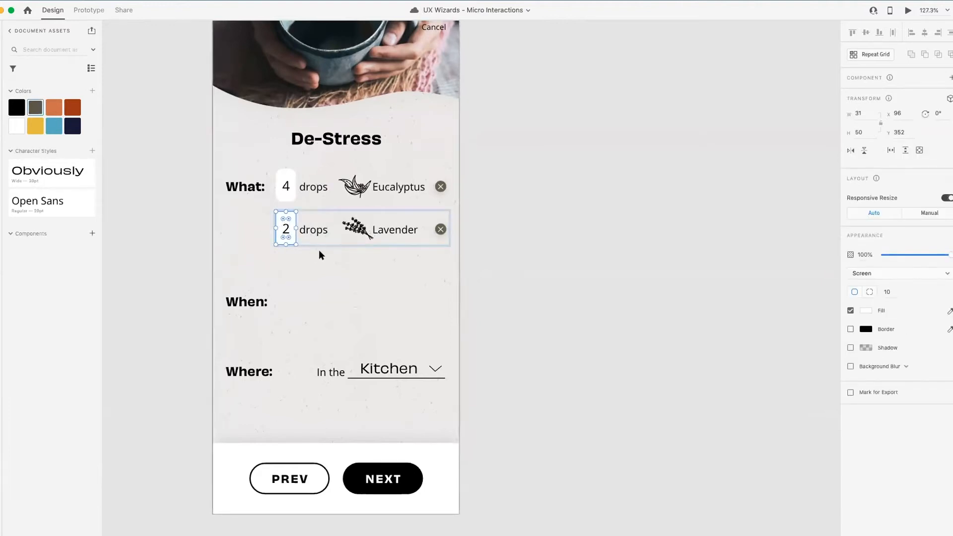
left_click(487, 314)
scroll(313, 308, "up", 5)
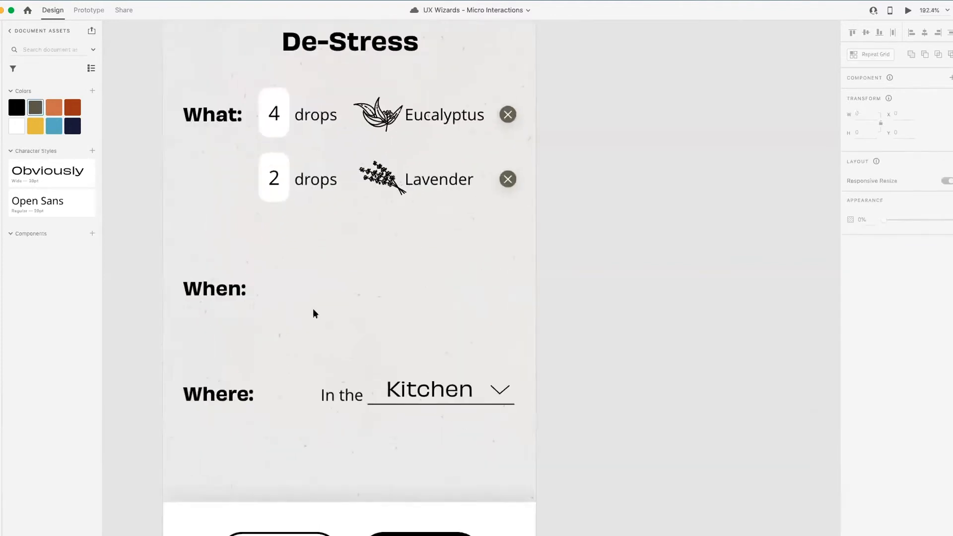
Step: Place a copy of the white drop count box beside the "When:" label
scroll(312, 313, "down", 2)
left_click_drag(298, 119, 304, 239)
scroll(308, 230, "up", 10)
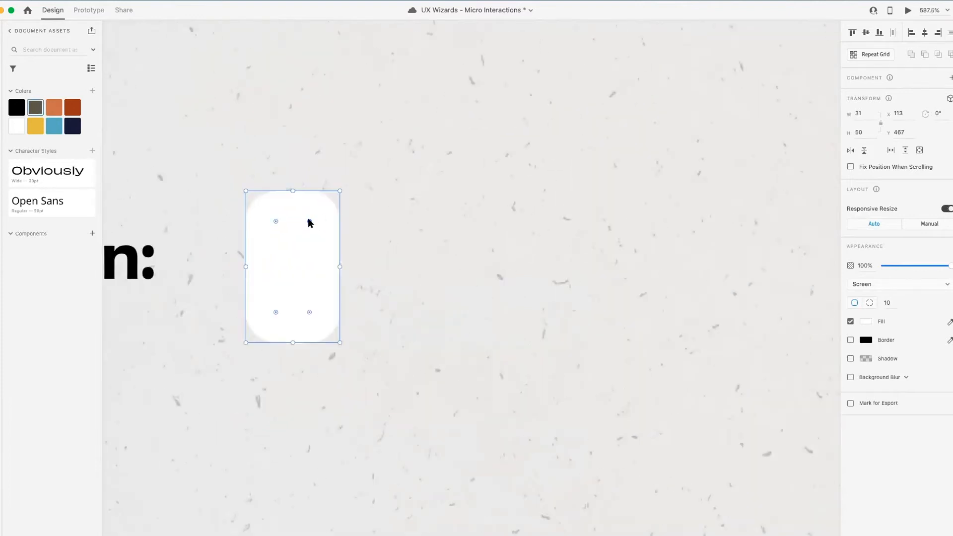
scroll(356, 237, "down", 6)
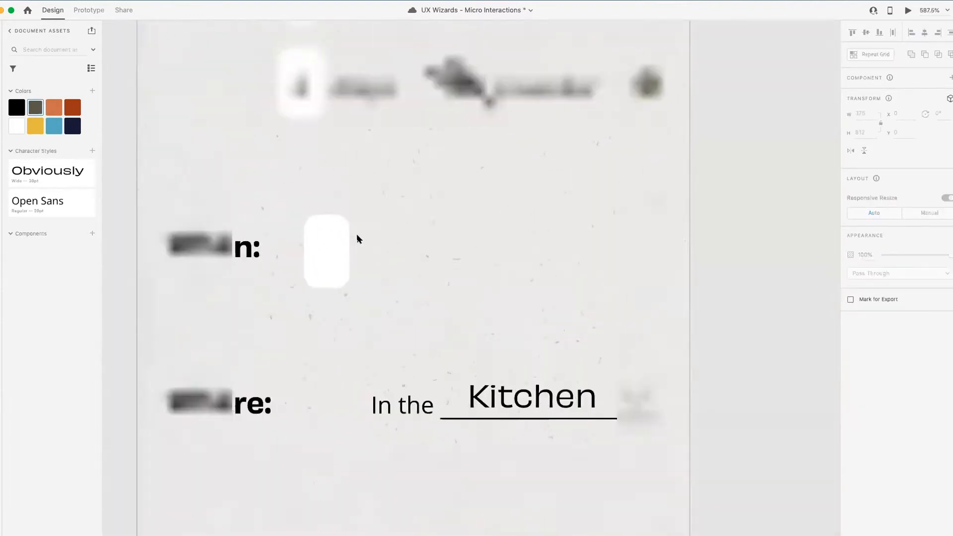
scroll(356, 234, "down", 4)
left_click(335, 238)
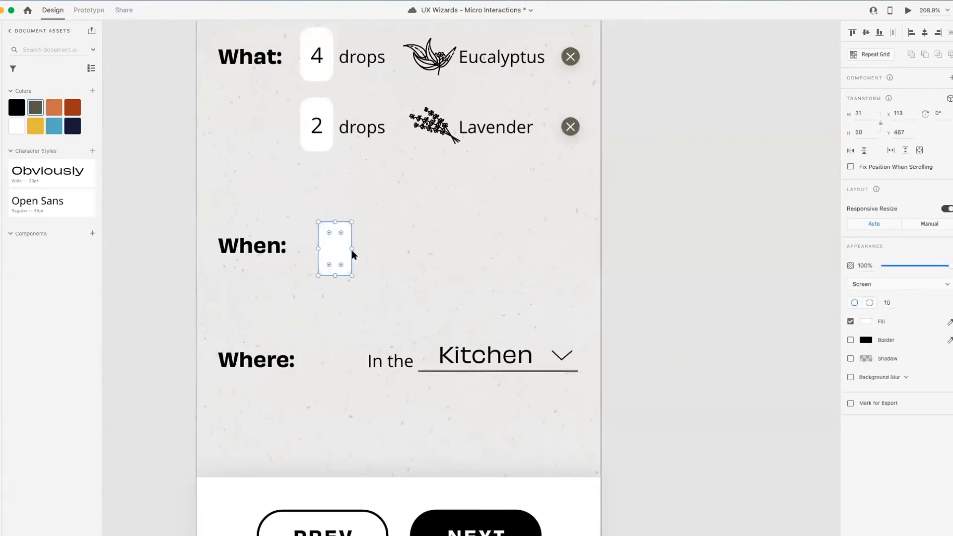
Step: Widen the white box beside "When:" to 110 and shift it slightly to X 114
left_click_drag(352, 247, 437, 259)
left_click(859, 112)
type("110")
key("Return")
left_click(679, 219)
left_click(391, 245)
left_click_drag(393, 245, 394, 246)
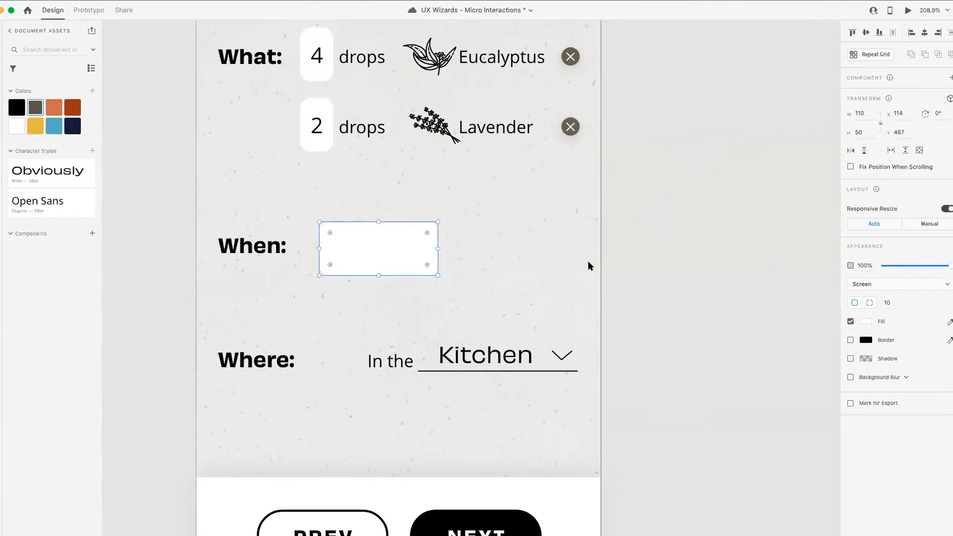
left_click(634, 213)
scroll(634, 212, "right", 2)
scroll(634, 213, "down", 1)
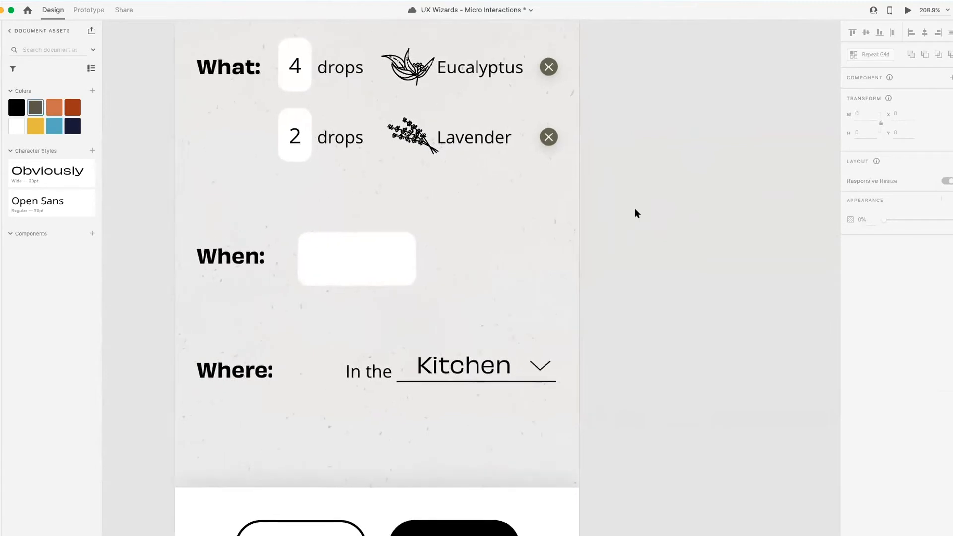
Step: Copy the Lavender drop count digit into the white time box and change it to 5
double_click(288, 111)
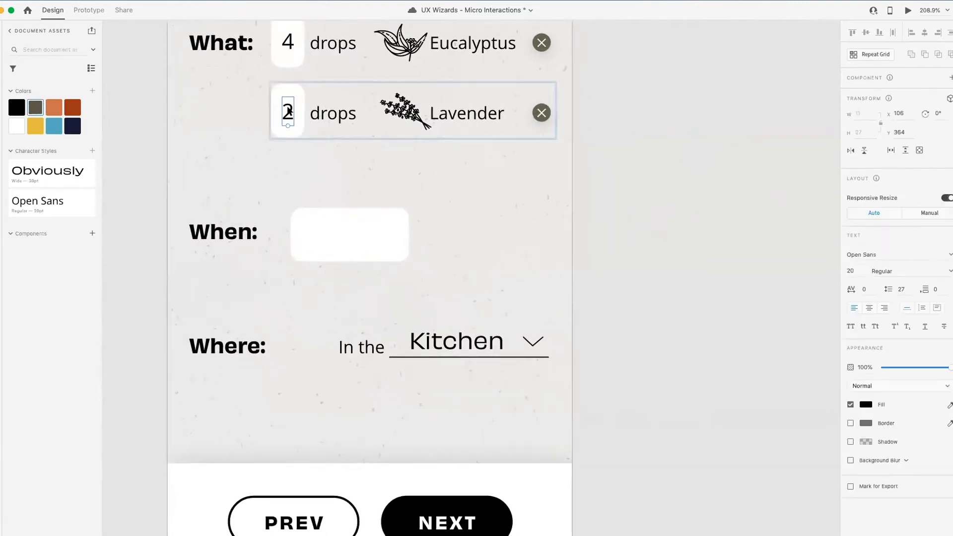
left_click(336, 214)
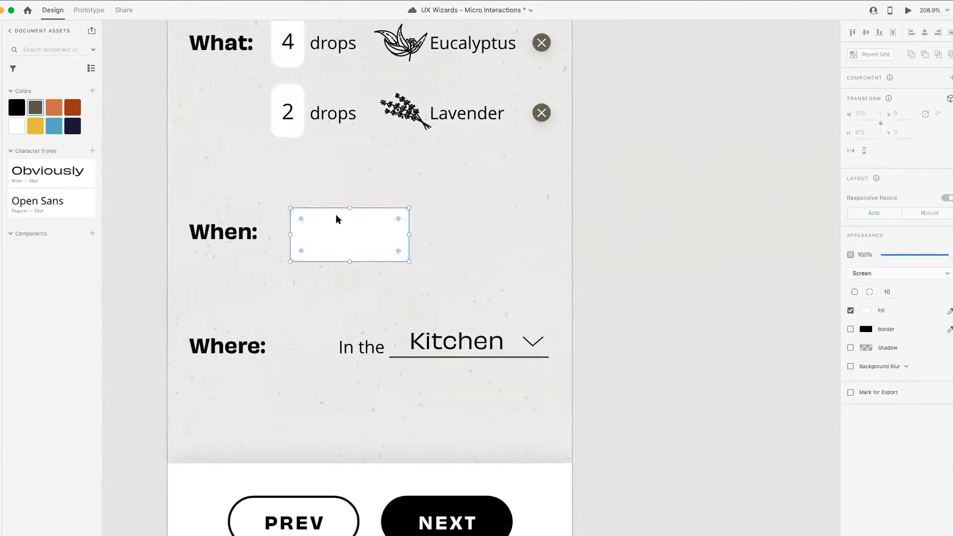
left_click_drag(288, 112, 316, 230)
double_click(315, 230)
type("5")
key("Escape")
Step: Duplicate the hour digit twice to its right, changing the copies to ":" and "00"
left_click_drag(315, 237, 368, 239)
double_click(342, 236)
type(":")
key("Escape")
double_click(368, 239)
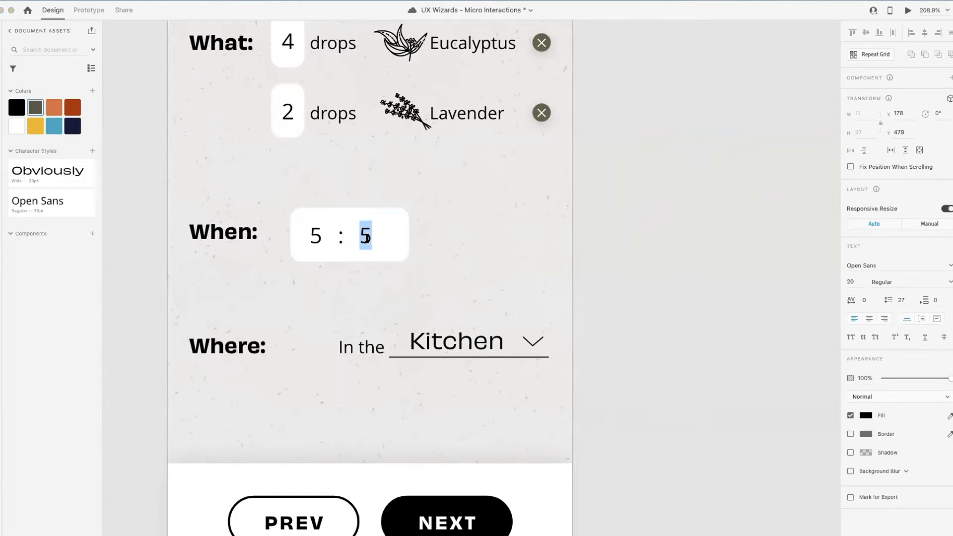
type("00")
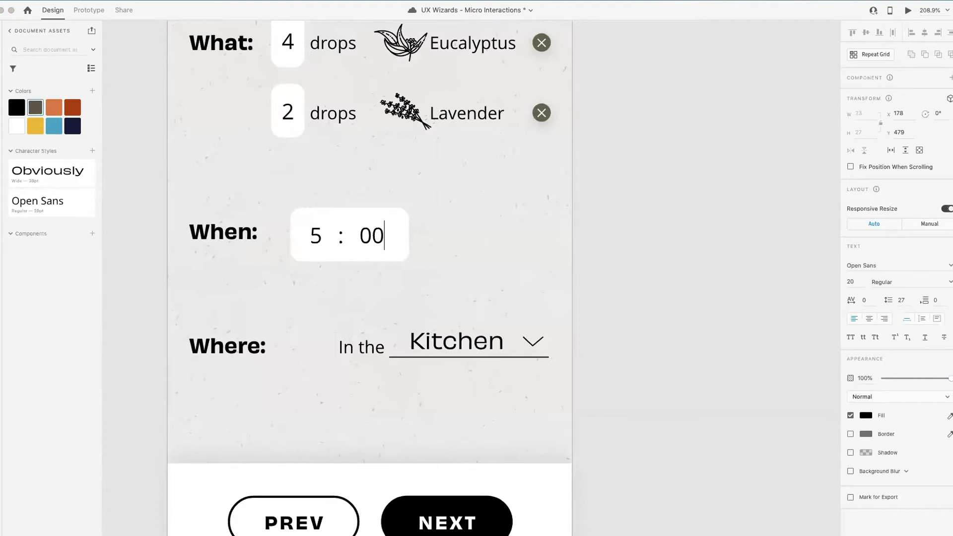
key("Escape")
key("Escape")
Step: Center the colon horizontally in the time box at X 167 and raise it to Y 477
scroll(311, 272, "up", 5)
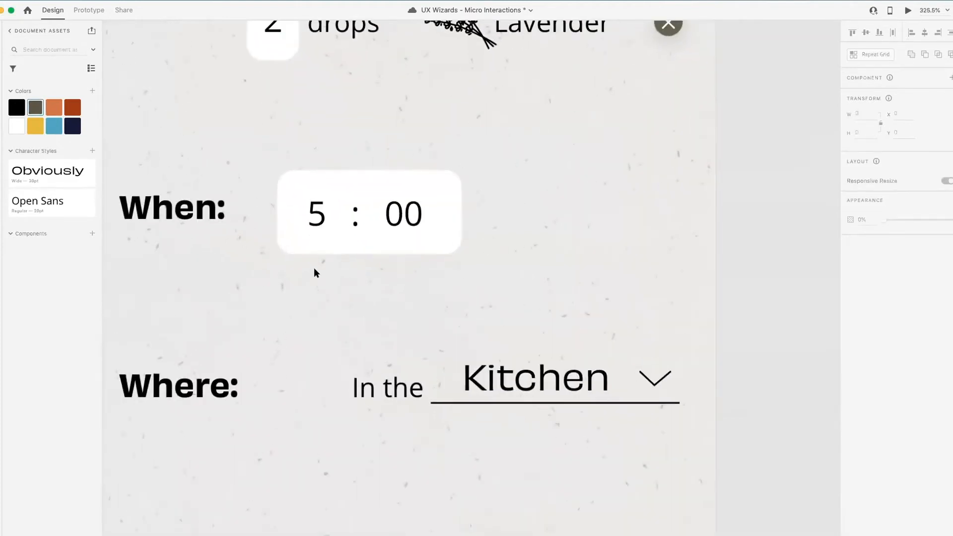
left_click(333, 214)
left_click_drag(333, 214, 372, 218)
left_click_drag(283, 216, 304, 215)
key("Tab")
key("Tab")
key("shift+Tab")
key("shift+Tab")
key("Tab")
key("Tab")
left_click_drag(307, 217, 333, 212)
left_click(336, 216)
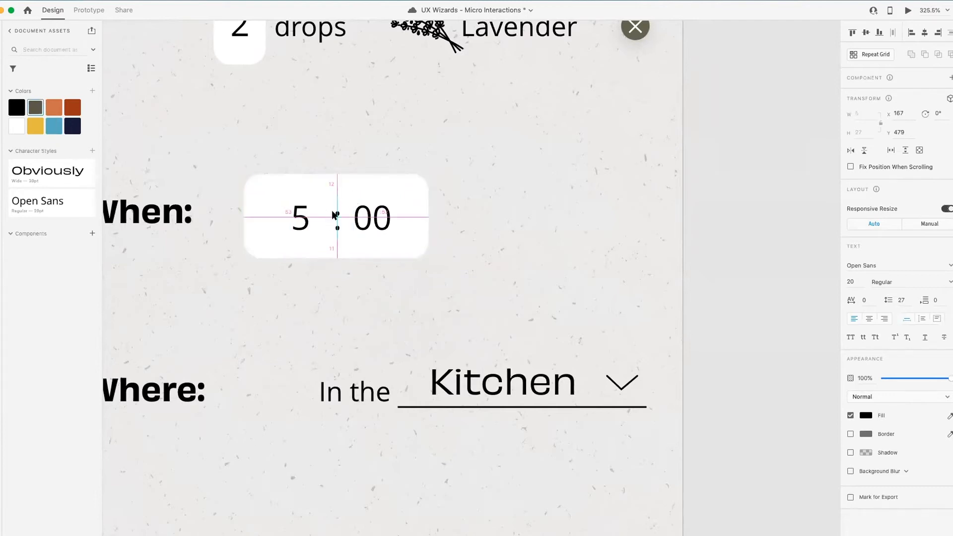
left_click(531, 246)
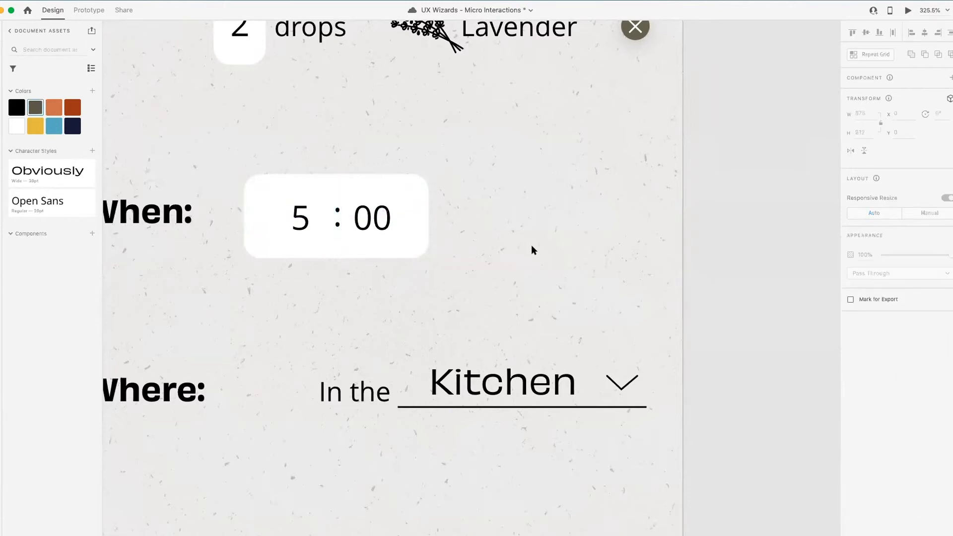
Step: Space the minutes and the hour digit evenly around the colon, with the hour digit at X 146
left_click(339, 217)
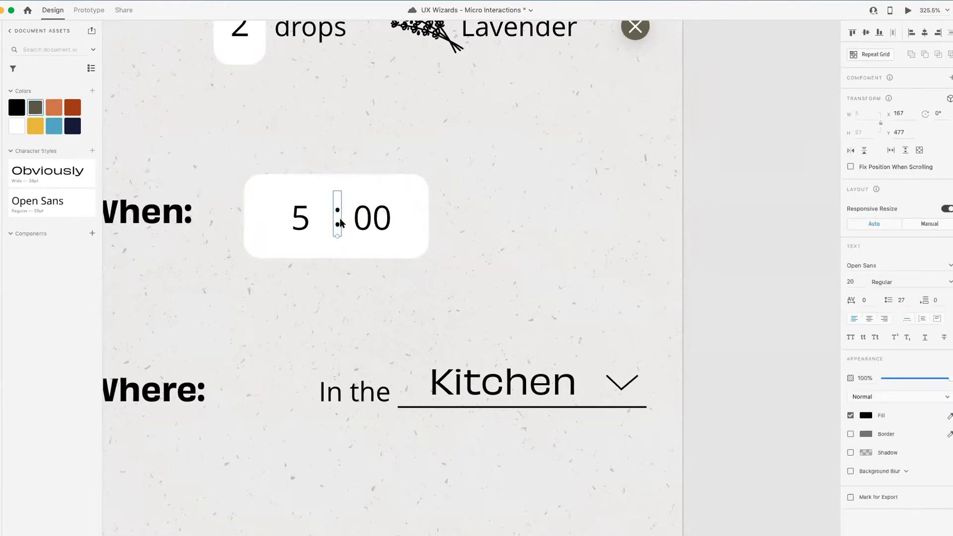
left_click(503, 234)
left_click_drag(388, 222, 390, 223)
left_click(301, 221)
left_click_drag(300, 221, 307, 222)
left_click(331, 125)
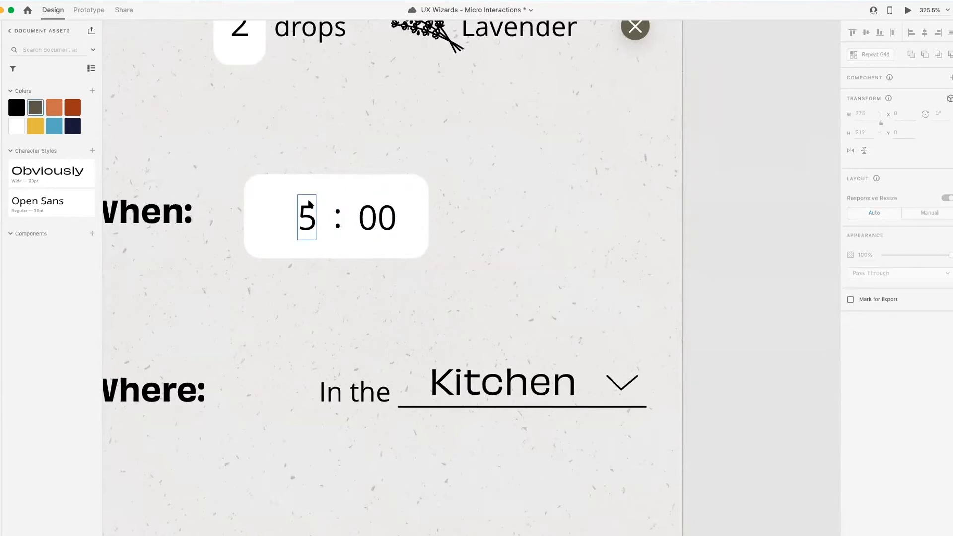
left_click(308, 214)
double_click(308, 214)
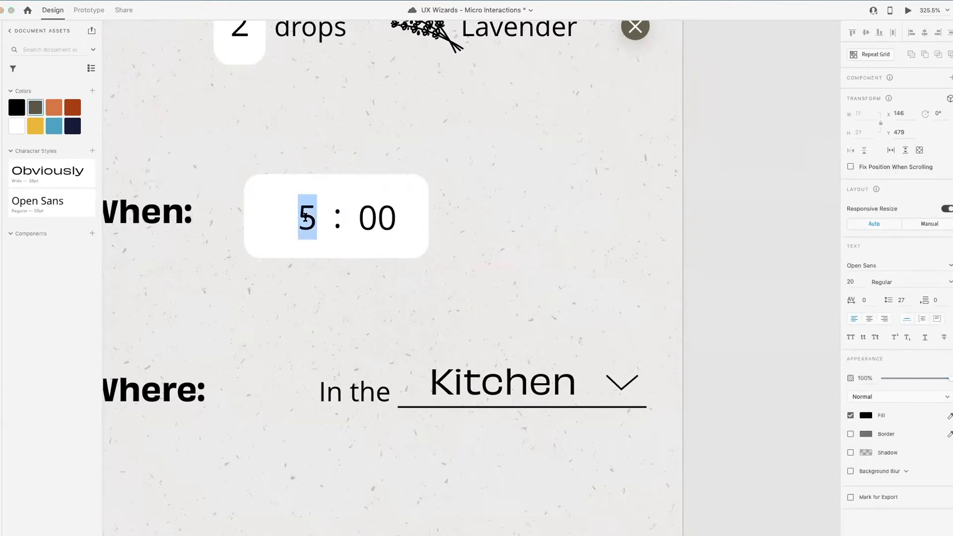
left_click(309, 222)
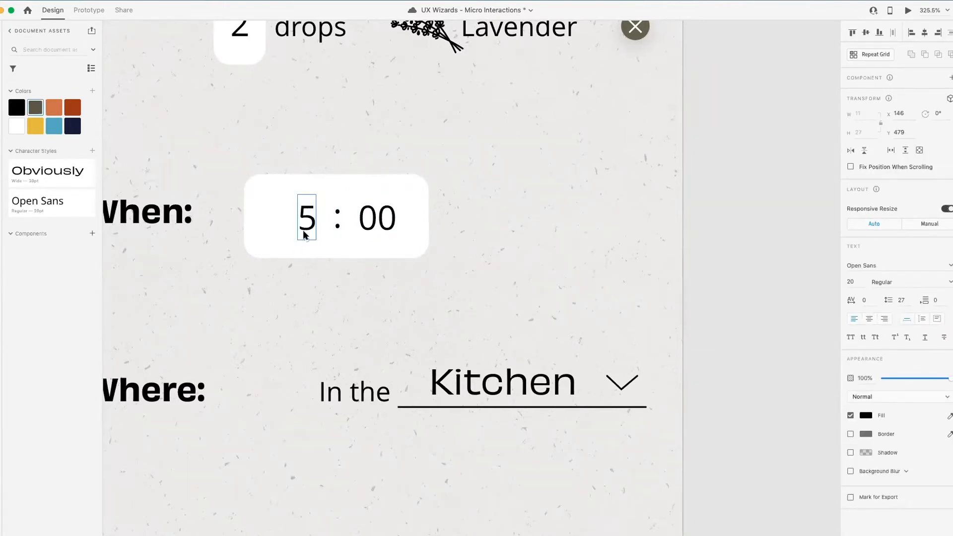
double_click(309, 222)
left_click(300, 214)
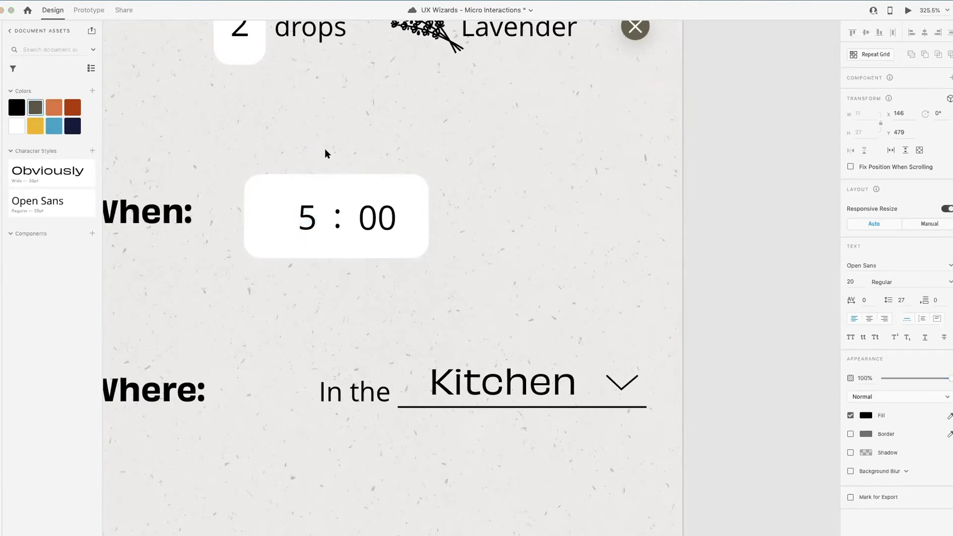
key("Escape")
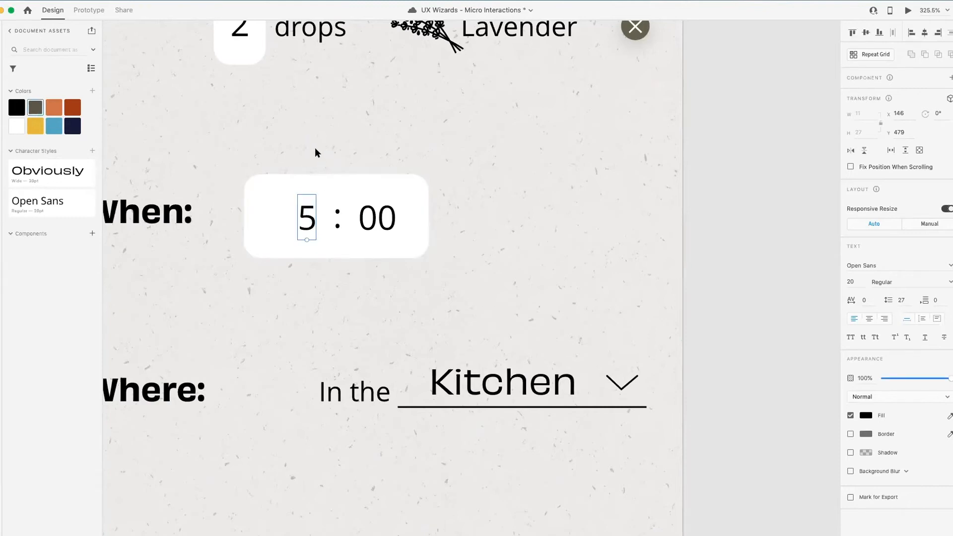
Step: Draw a 12 by 10 triangle above the hour digit and round its corners to a radius of 1
key("y")
left_click_drag(291, 150, 311, 167)
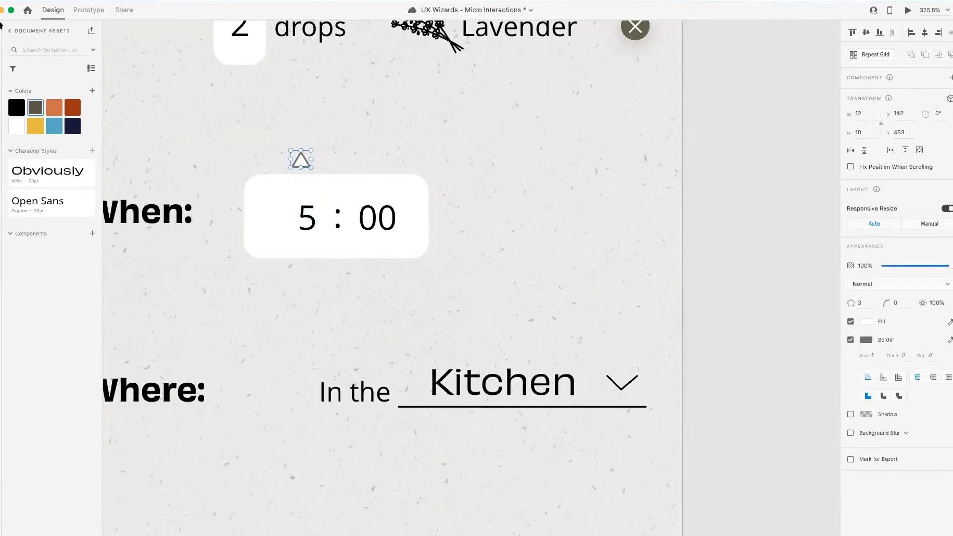
scroll(305, 159, "up", 5)
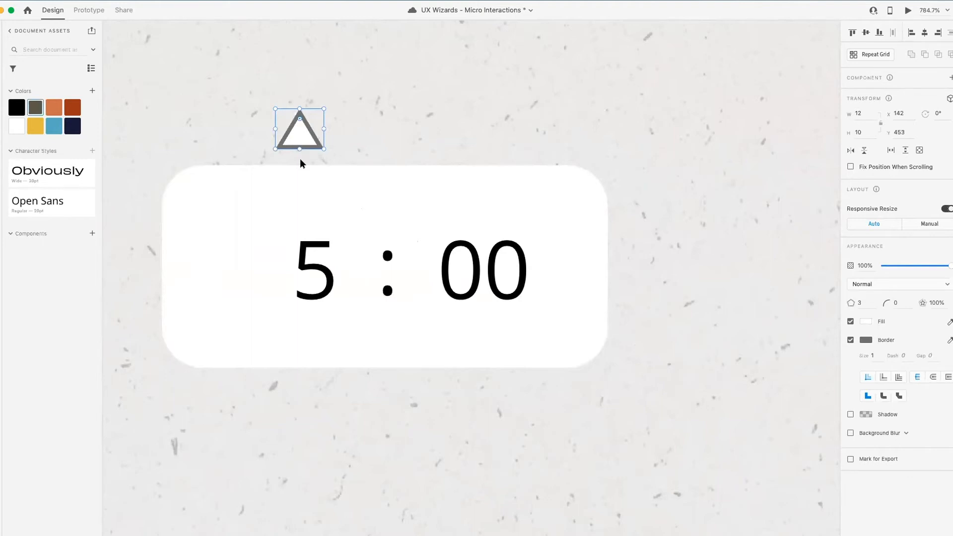
scroll(298, 118, "up", 3)
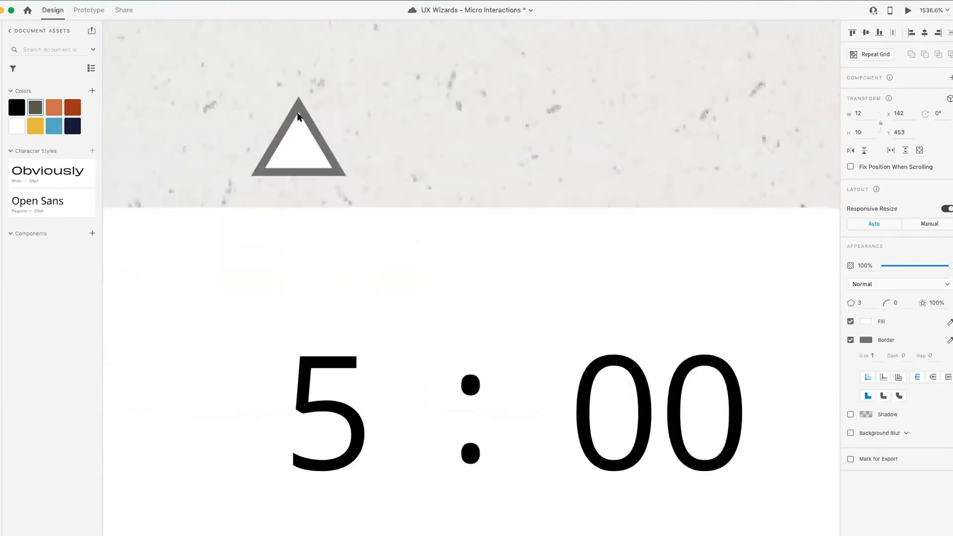
left_click(298, 113)
left_click_drag(298, 112, 298, 114)
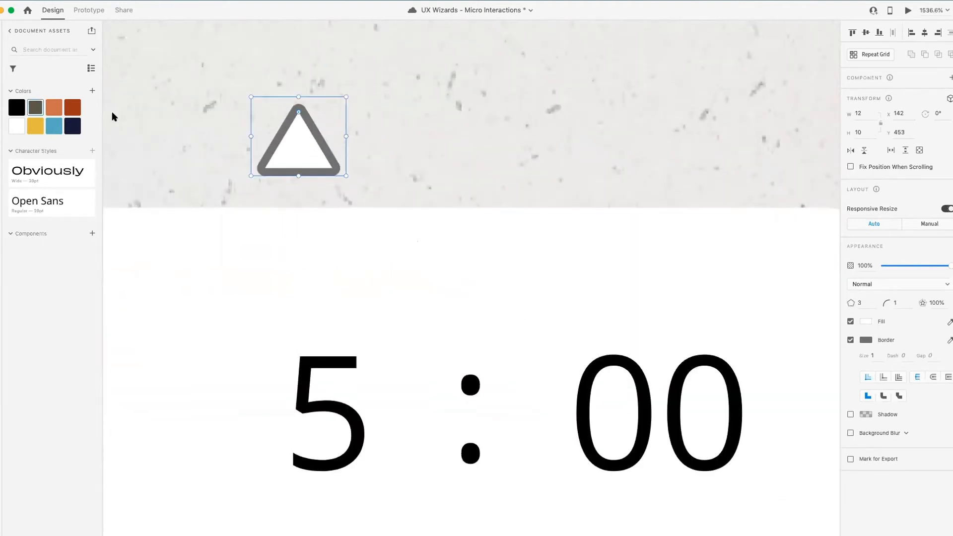
Step: Fill the triangle with the dark olive-grey document color and turn off its border
left_click(33, 105)
left_click(850, 340)
left_click(441, 157)
scroll(440, 155, "down", 5)
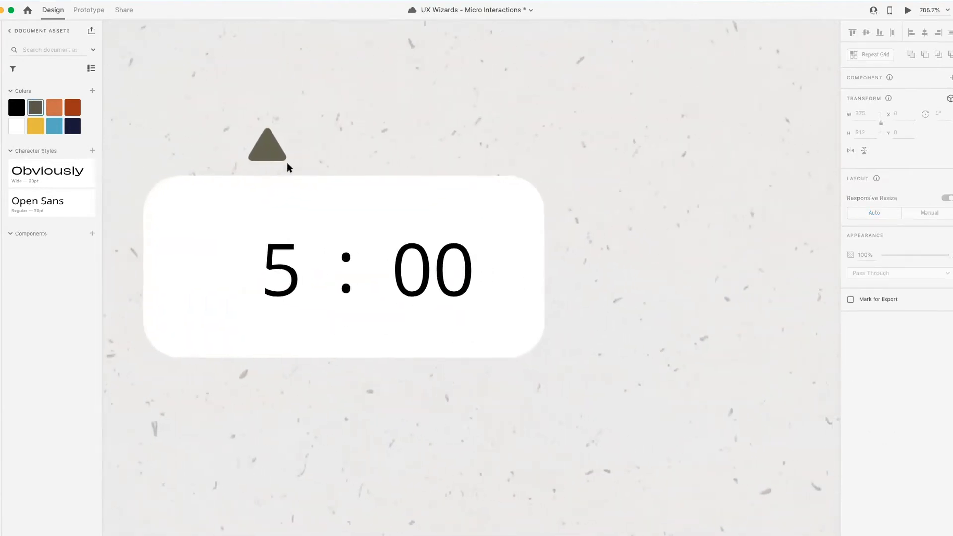
Step: Duplicate the triangle above the minutes, then place copies of both below the time box, rotated 180° to point down
left_click_drag(268, 151, 443, 153)
left_click_drag(272, 157, 261, 151)
left_click(432, 151, "shift")
left_click_drag(430, 147, 212, 412)
left_click(446, 418)
left_click(428, 380)
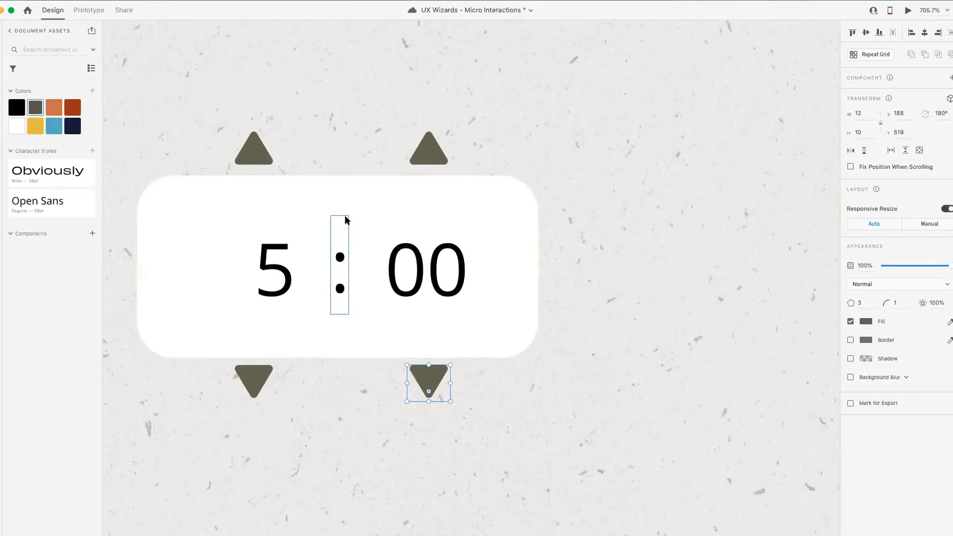
Step: Nudge the two upper triangles down one pixel toward the time box, to Y 455
left_click(259, 153)
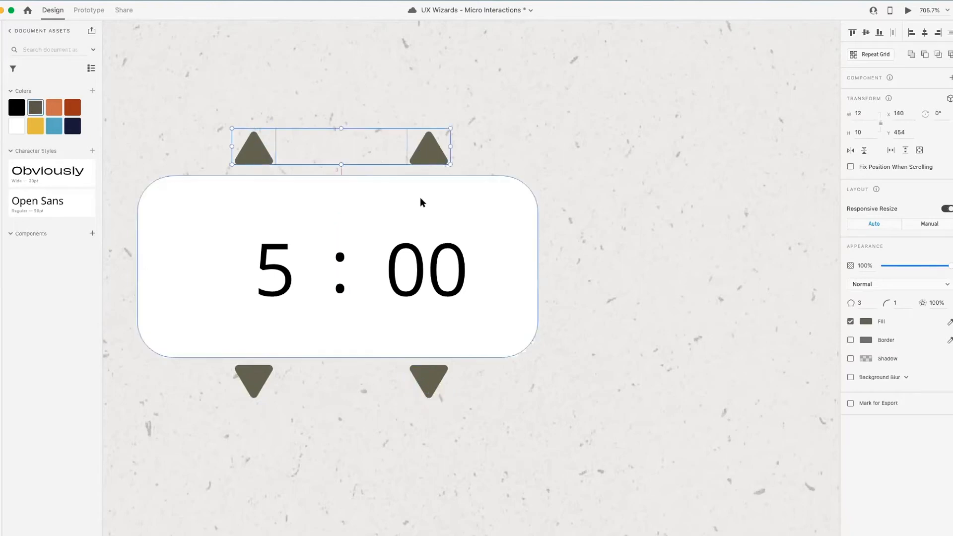
key("Down")
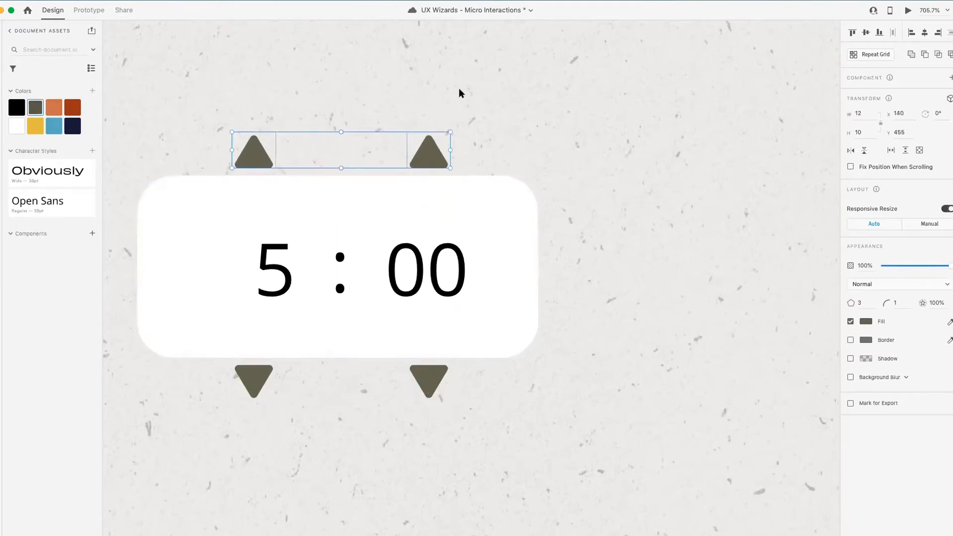
left_click(459, 88)
left_click(249, 218)
scroll(290, 216, "down", 5)
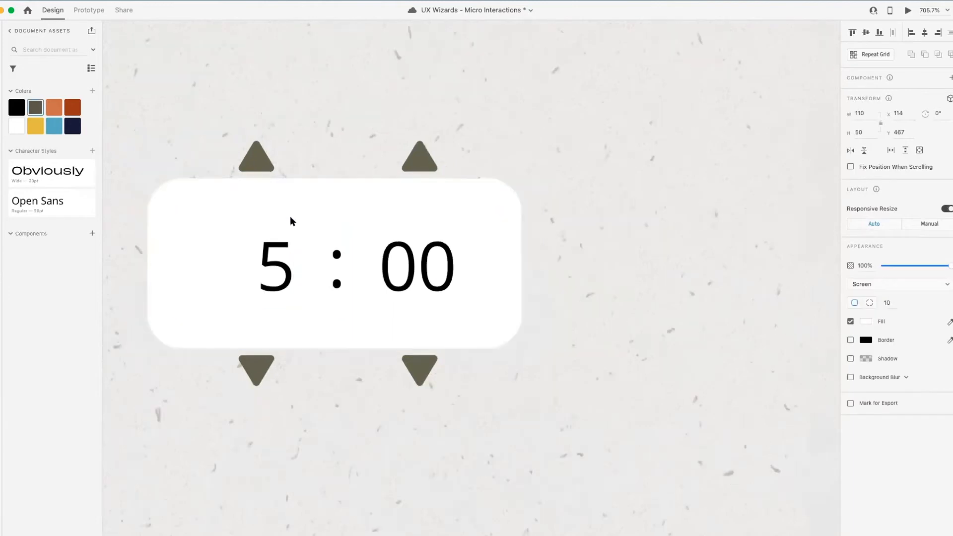
scroll(289, 216, "down", 4)
left_click(657, 244)
scroll(399, 282, "down", 4)
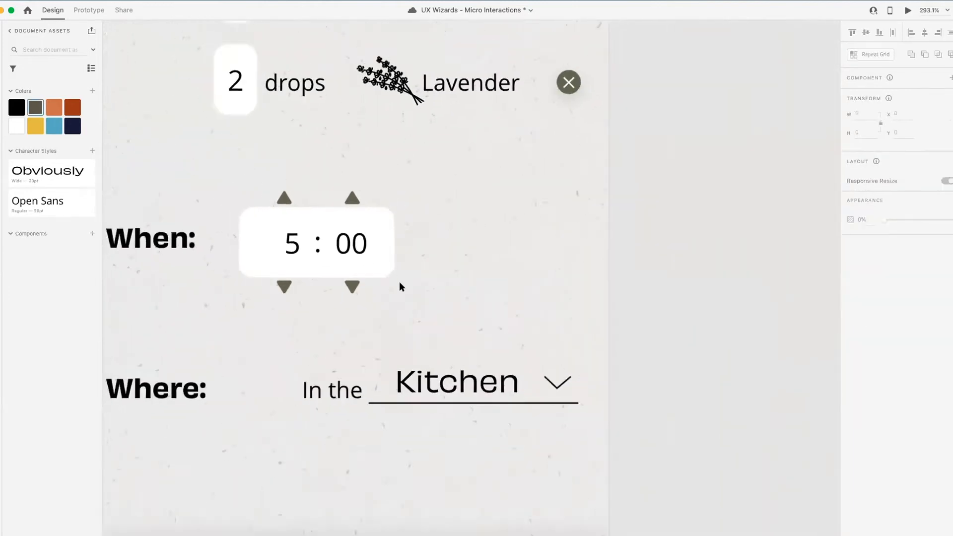
Step: Replace the hour digit with a column of the numbers 1 to 8, one per line
scroll(399, 281, "up", 3)
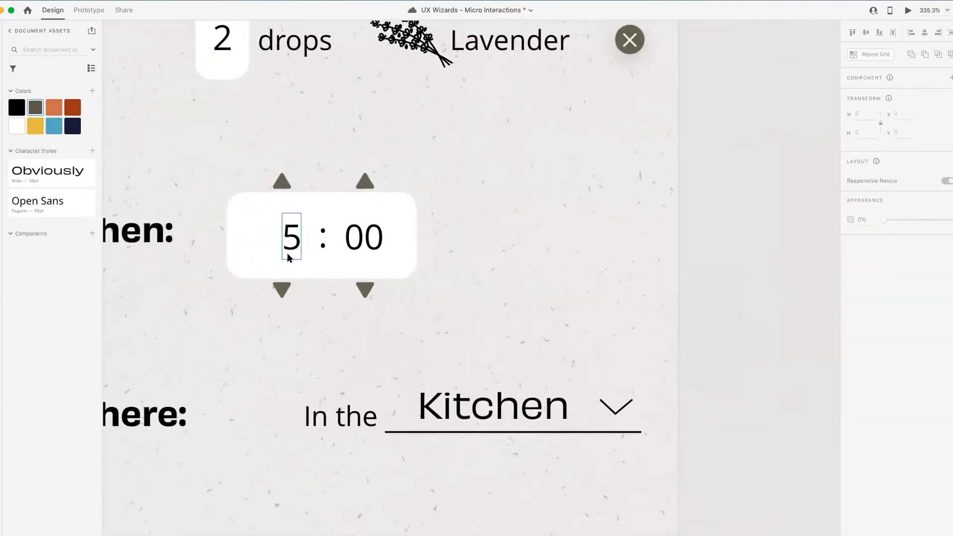
scroll(287, 252, "up", 3)
scroll(287, 252, "up", 3)
double_click(288, 221)
double_click(292, 226)
left_click(282, 212)
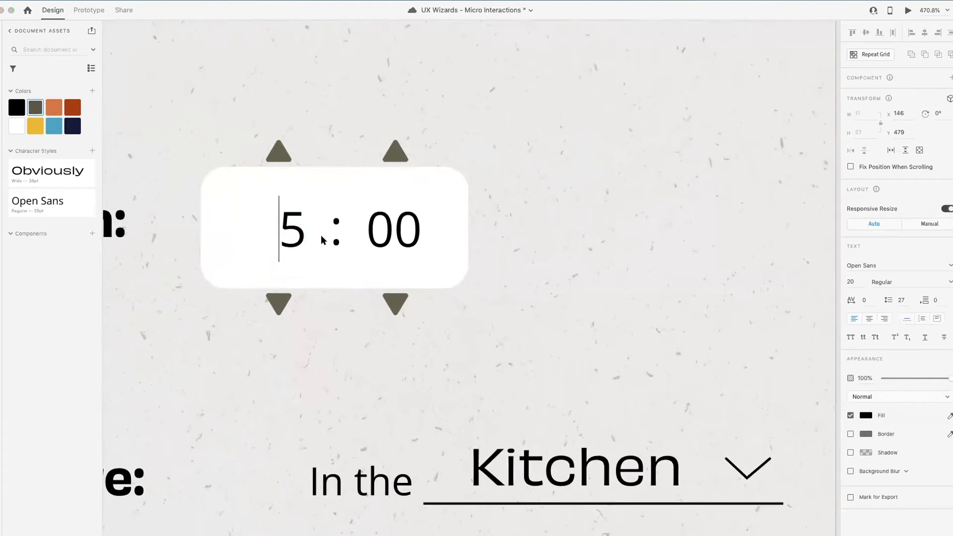
double_click(289, 227)
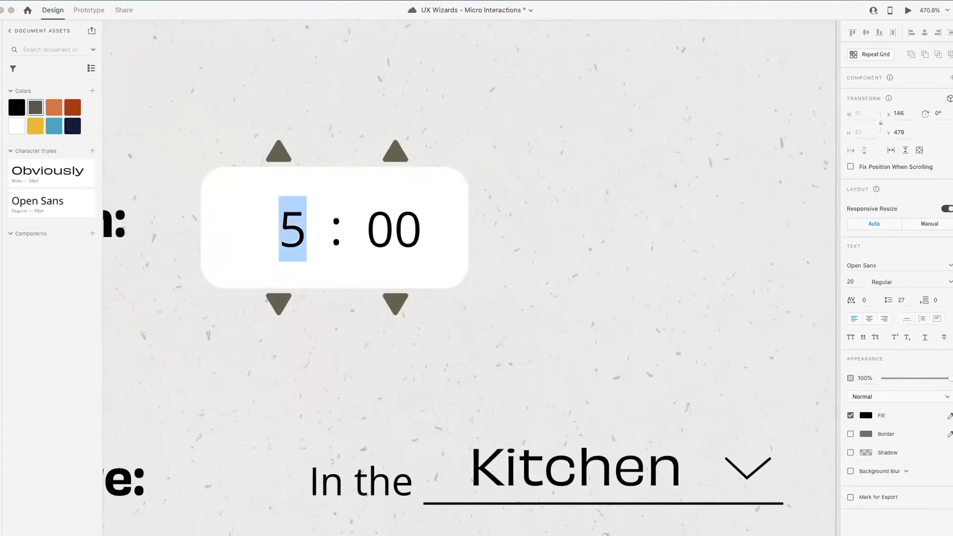
type("1")
key("Return")
type("2")
key("Return")
type("3")
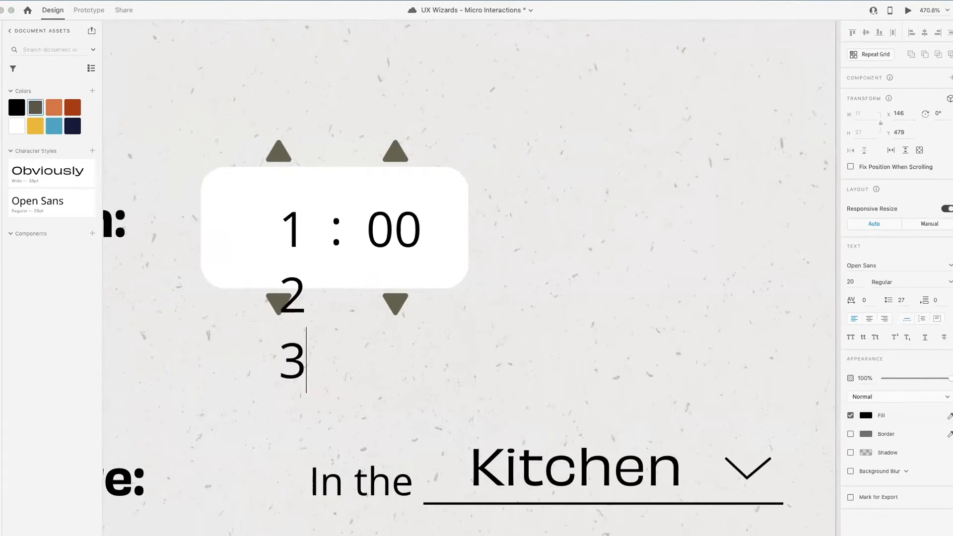
key("Return")
type("4")
key("Return")
type("5")
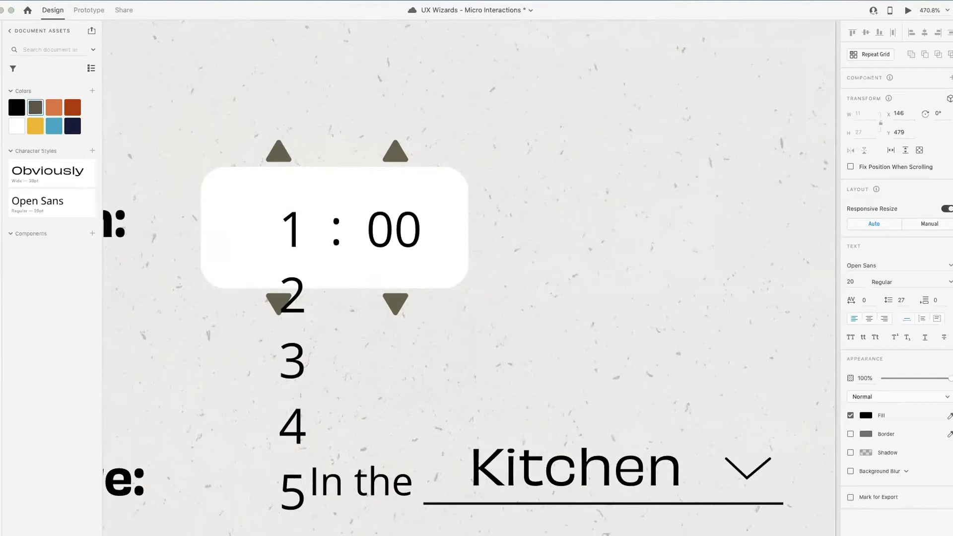
Step: Move the hour number column straight up to Y 372 so the 5 sits in the time box
key("Escape")
left_click_drag(303, 220, 338, 48)
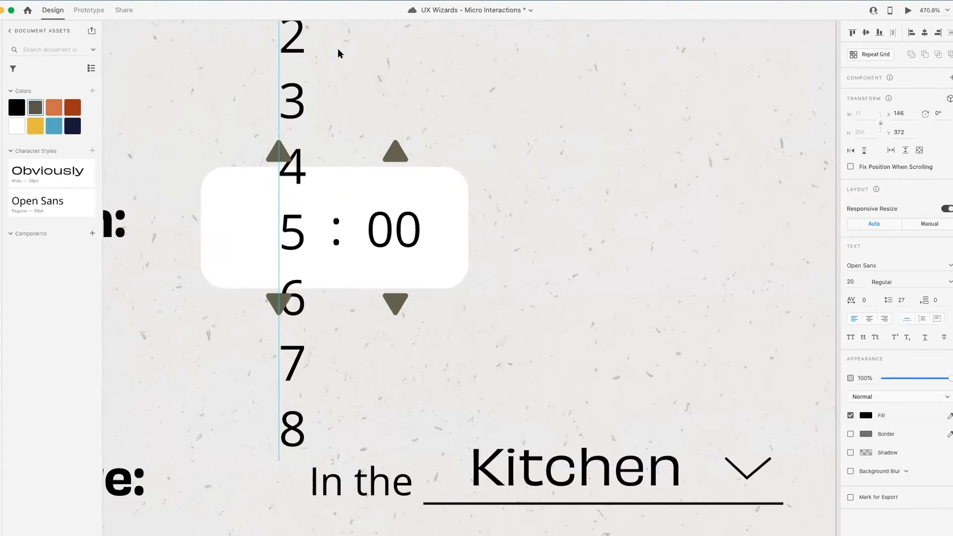
left_click(559, 160)
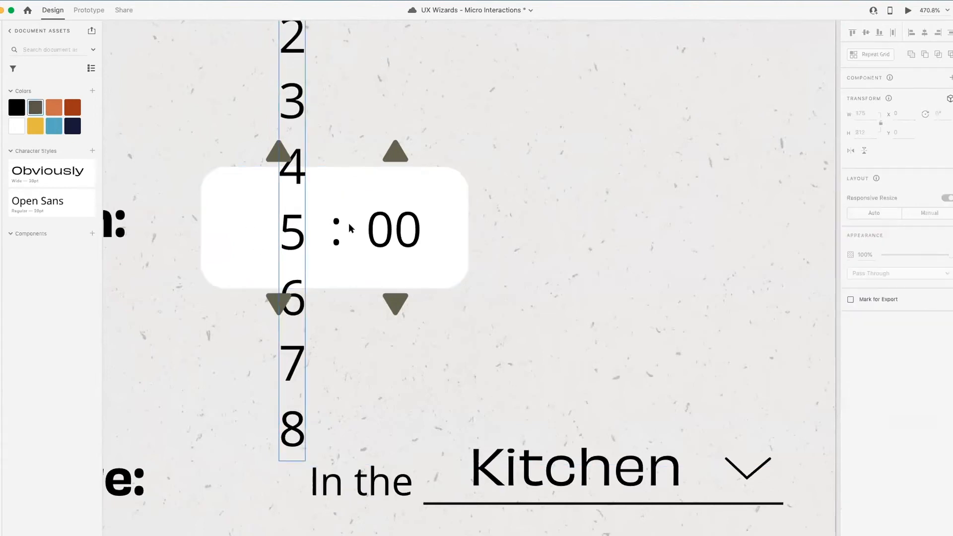
Step: Move the hour number column vertically to Y 344 so the 6 sits in the time box
left_click_drag(293, 151, 326, 100)
left_click(272, 154)
left_click_drag(292, 199, 292, 132)
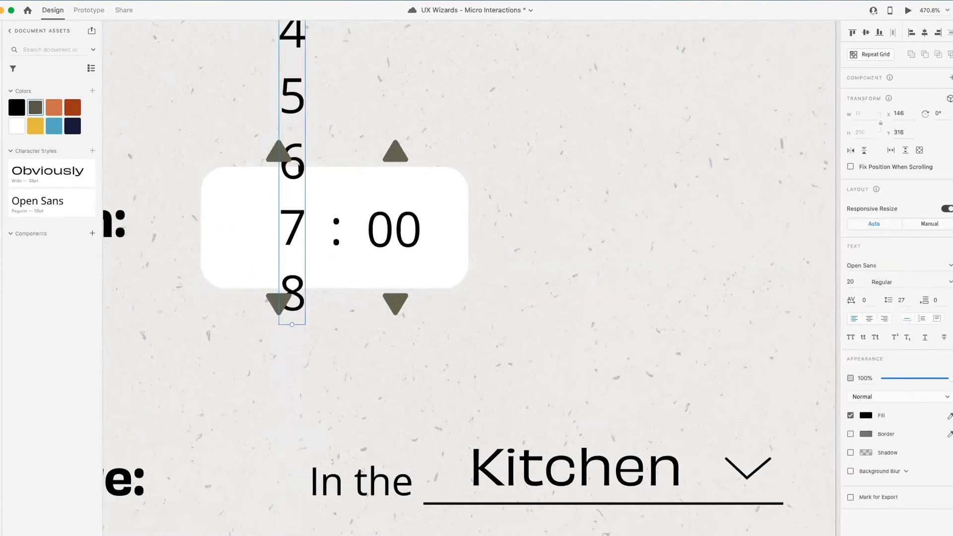
left_click_drag(308, 99, 301, 284)
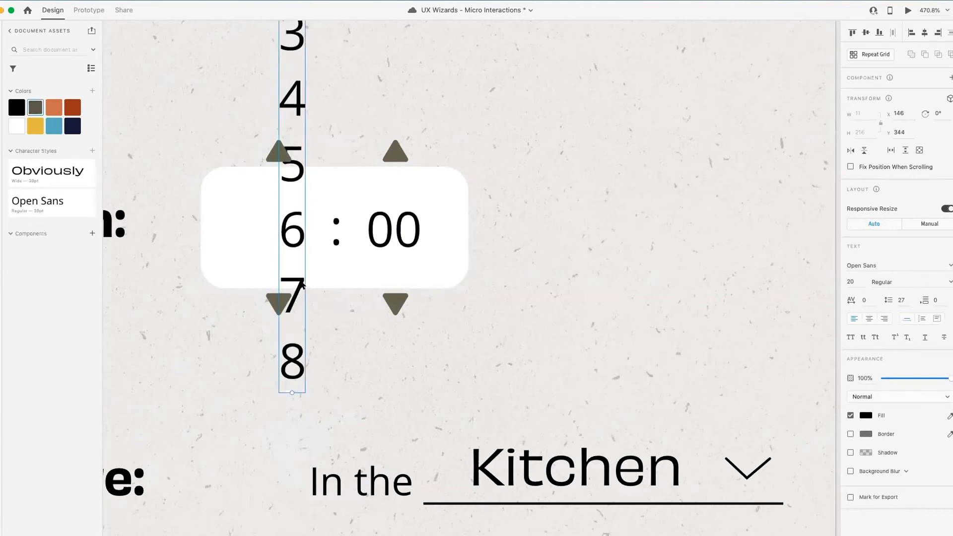
scroll(301, 283, "up", 3)
left_click(356, 337)
scroll(357, 337, "down", 3)
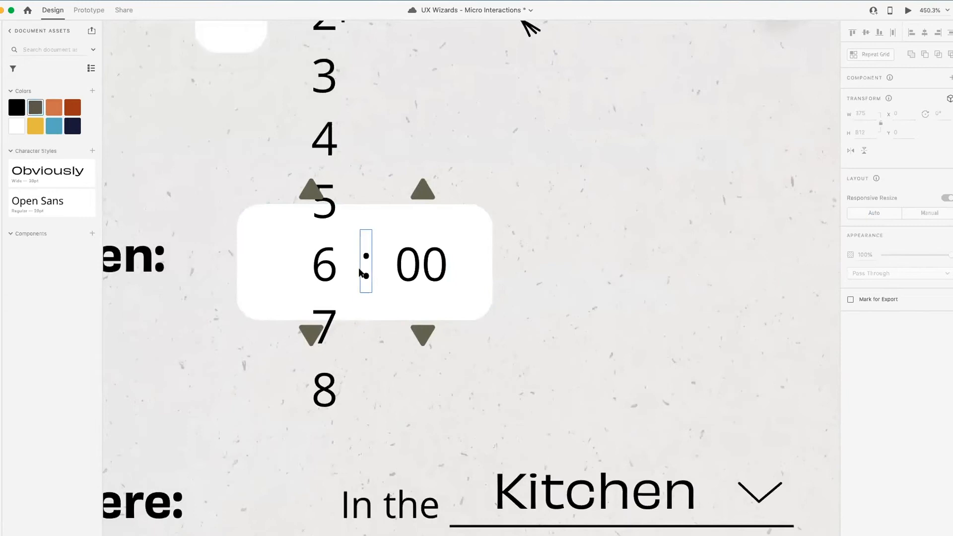
Step: Set the line spacing of all numbers in the hour column to 33
scroll(361, 273, "up", 3)
left_click(316, 203)
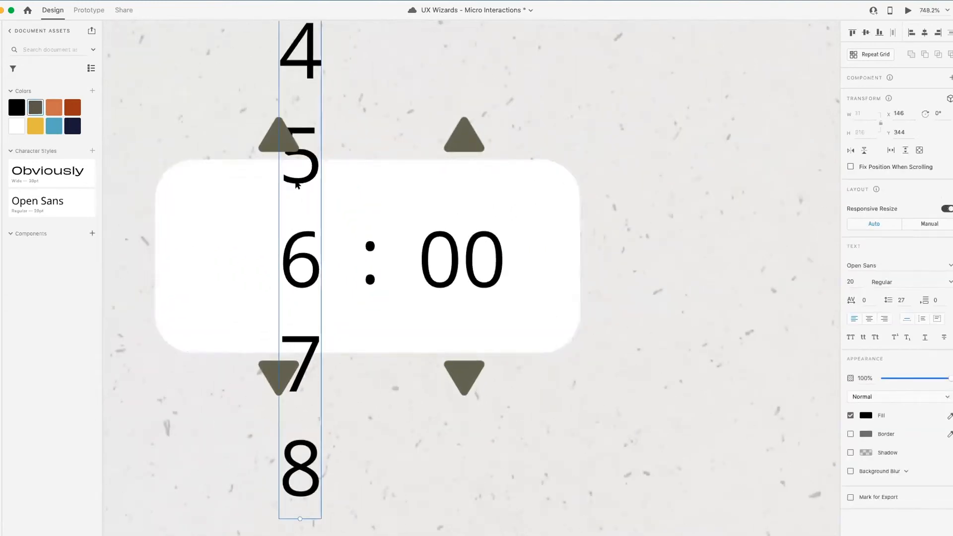
double_click(298, 226)
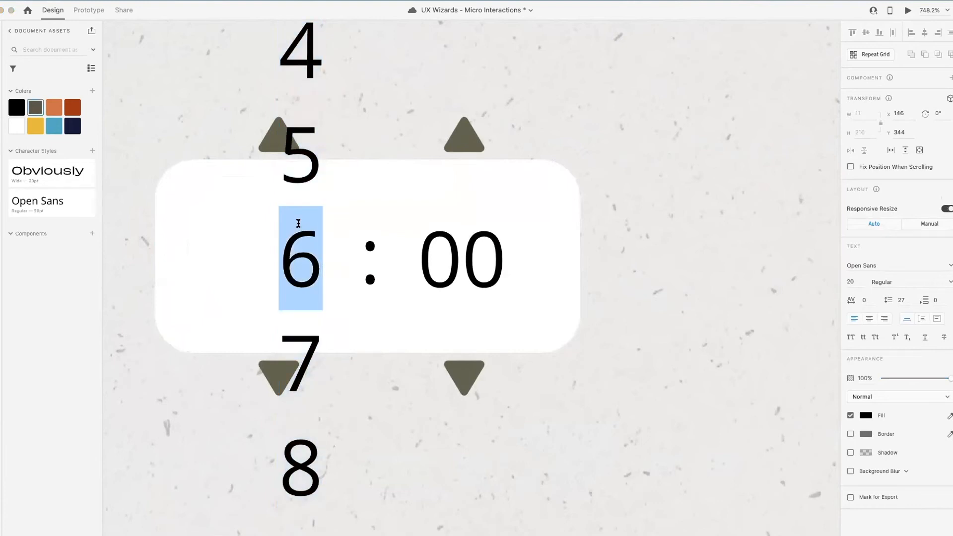
key("ctrl+a")
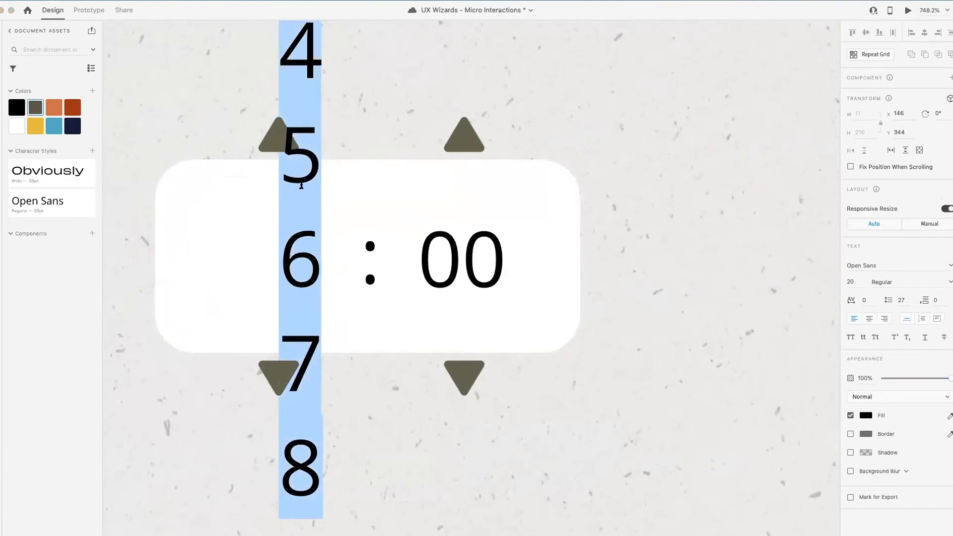
left_click(906, 299)
type("33")
key("Return")
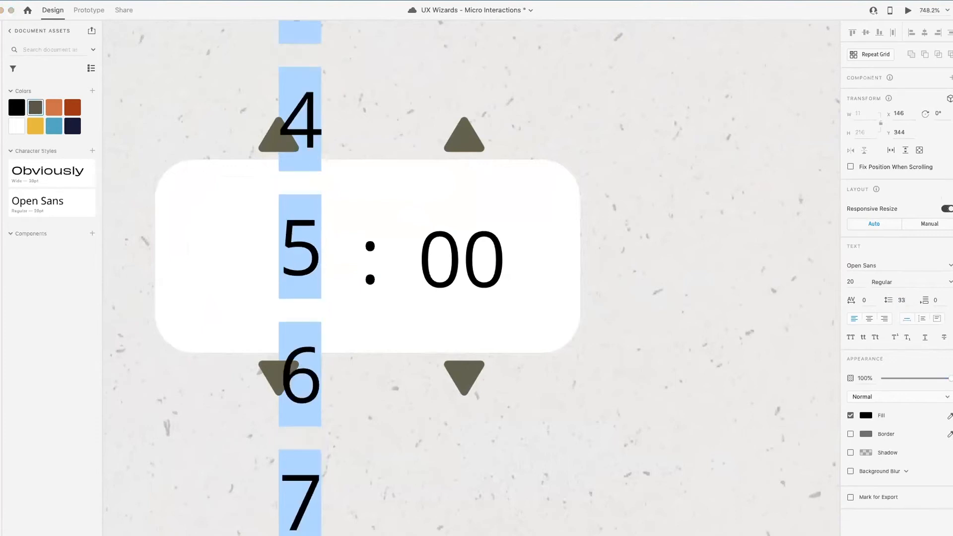
Step: Nudge the hour column down to Y 346 so the 5 lines up with the colon and minutes
key("Escape")
key("Down")
key("Down")
key("Down")
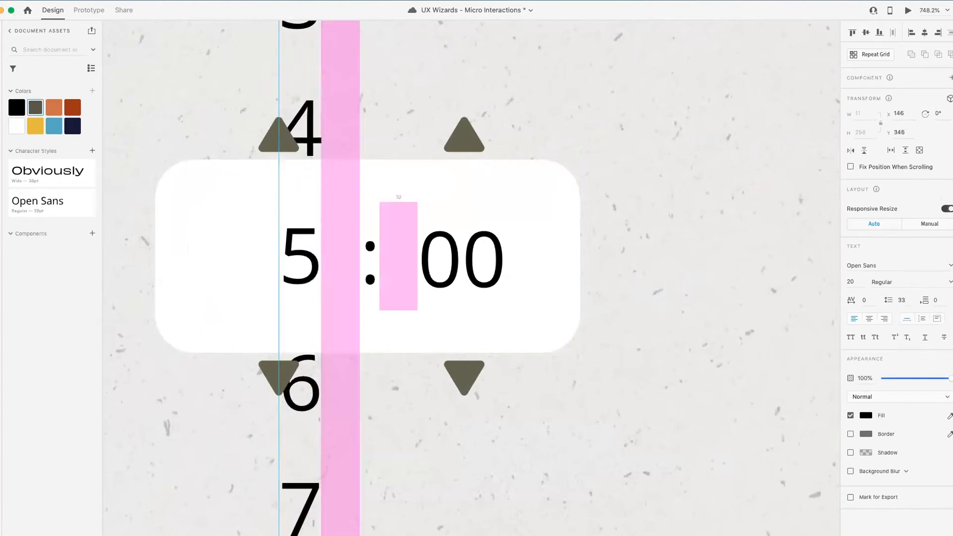
key("super+equal")
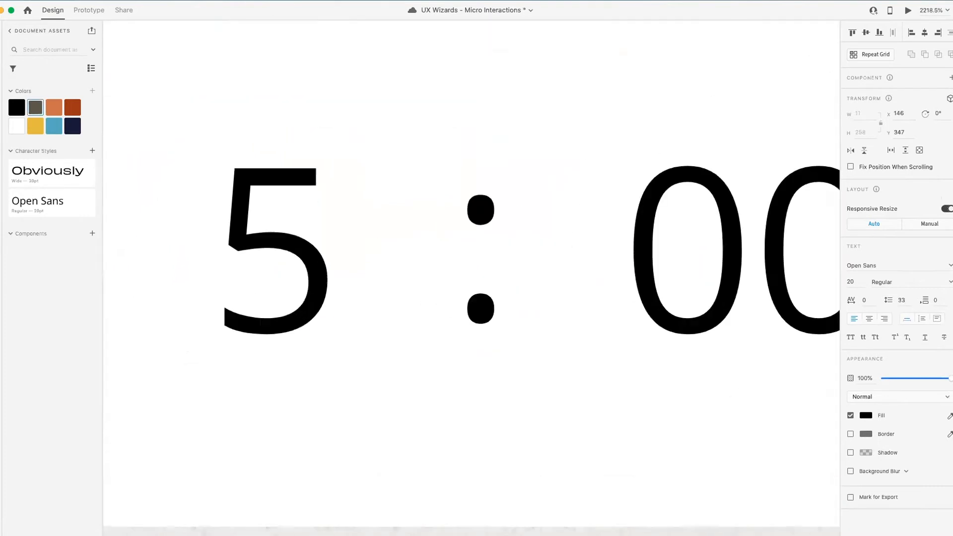
key("Up")
key("super+minus")
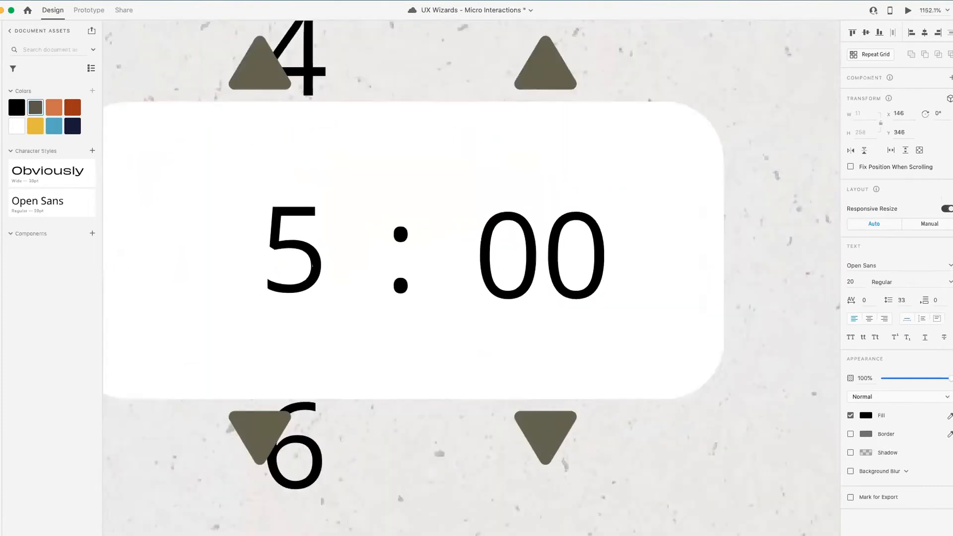
Step: Examine how the hour column's numbers sit relative to the time box and the surrounding screen layout
left_click(436, 215)
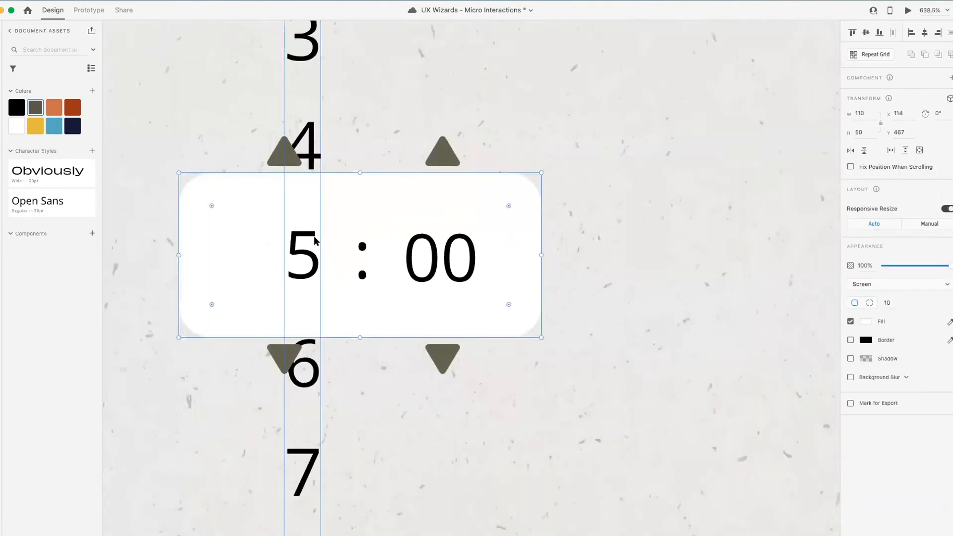
left_click(421, 396)
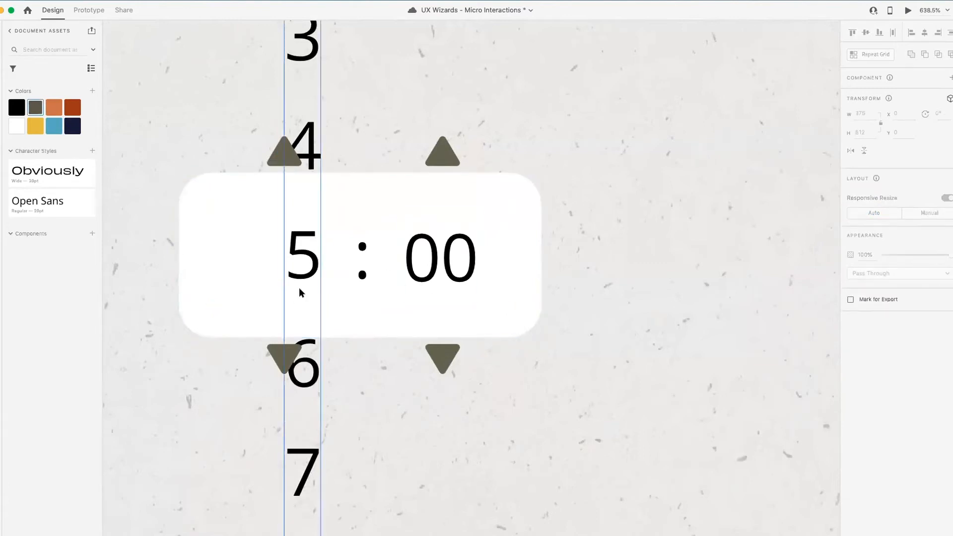
left_click(302, 258)
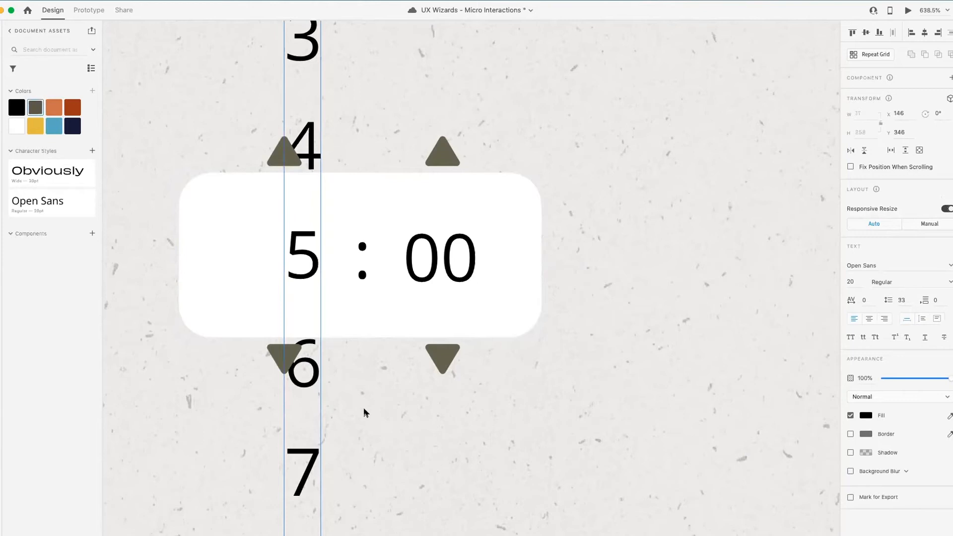
key("super+minus")
left_click(548, 287)
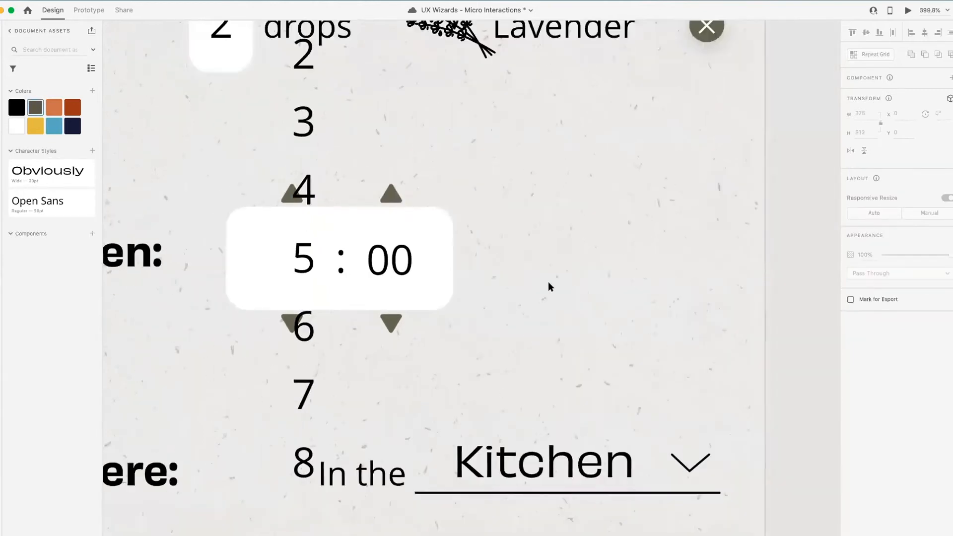
scroll(489, 269, "down", 5)
scroll(259, 204, "up", 6)
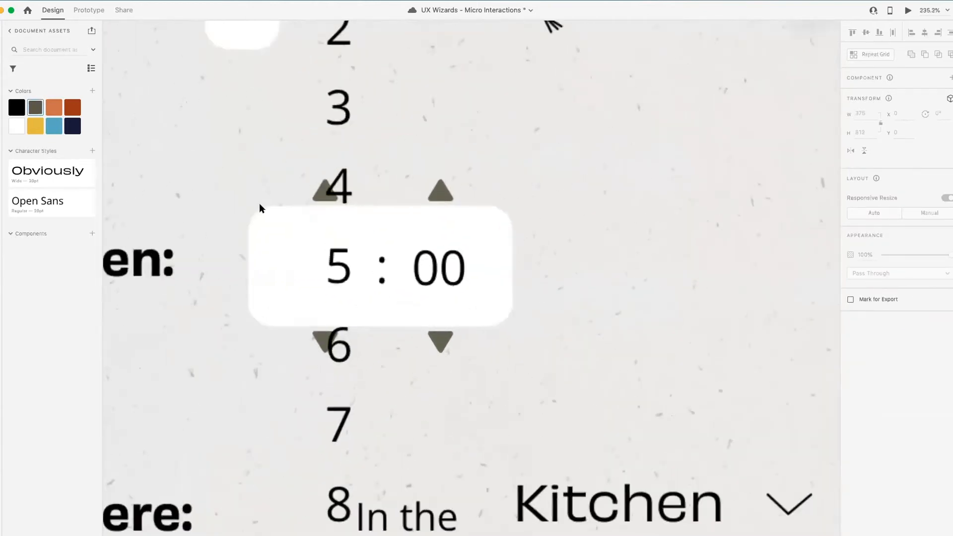
Step: Draw a rectangle over the hour digit spanning the time box's height, then widen it to 34 × 50 at X 130, Y 467
scroll(304, 314, "up", 5)
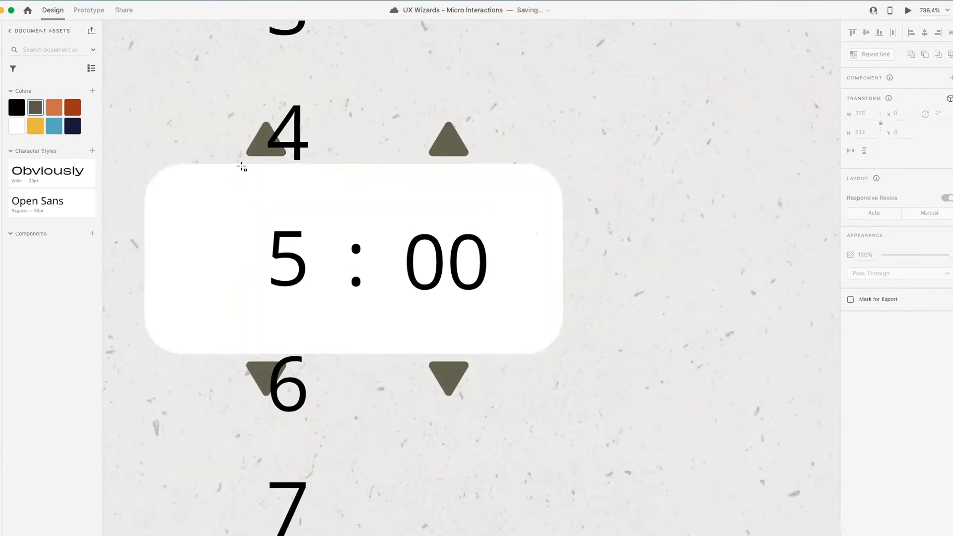
mouse_move(244, 165)
left_mouse_down()
mouse_move(295, 296)
mouse_move(331, 354)
left_mouse_up()
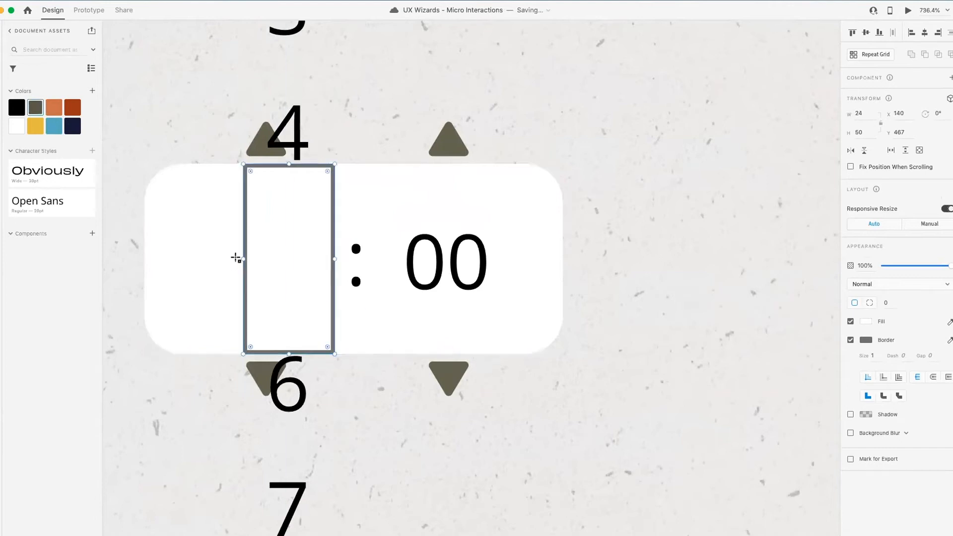
left_click_drag(242, 258, 203, 253)
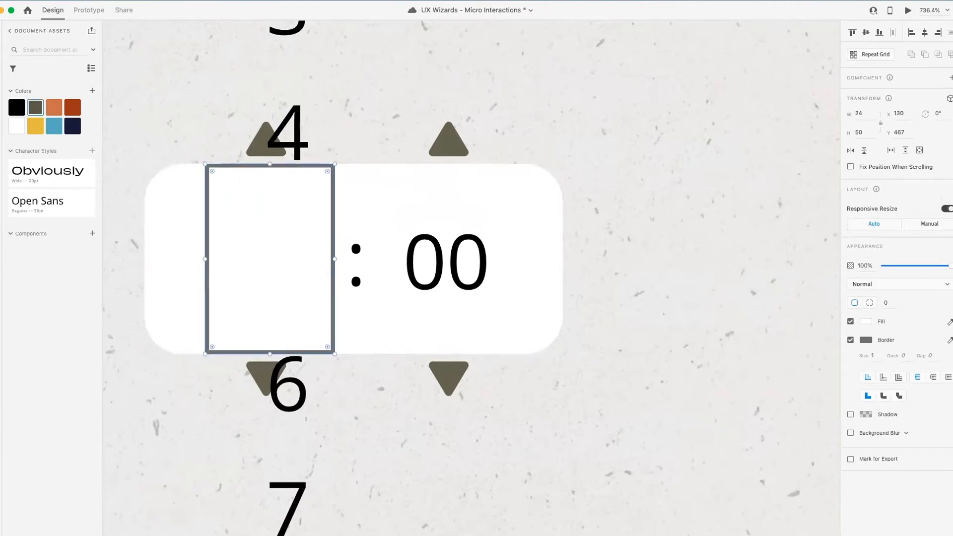
left_click(449, 85)
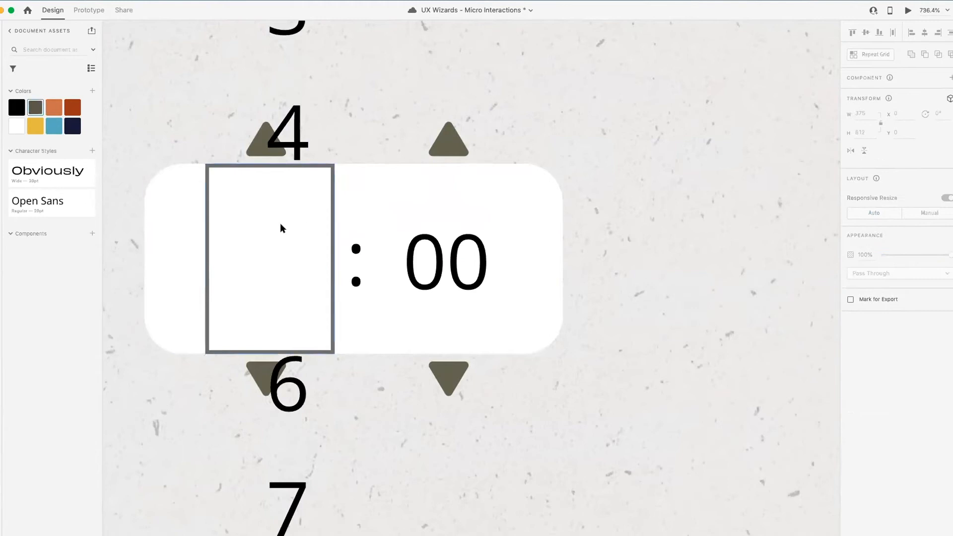
Step: Mask the hour number column with the rectangle so only the 5 shows inside the time box
left_click(281, 229)
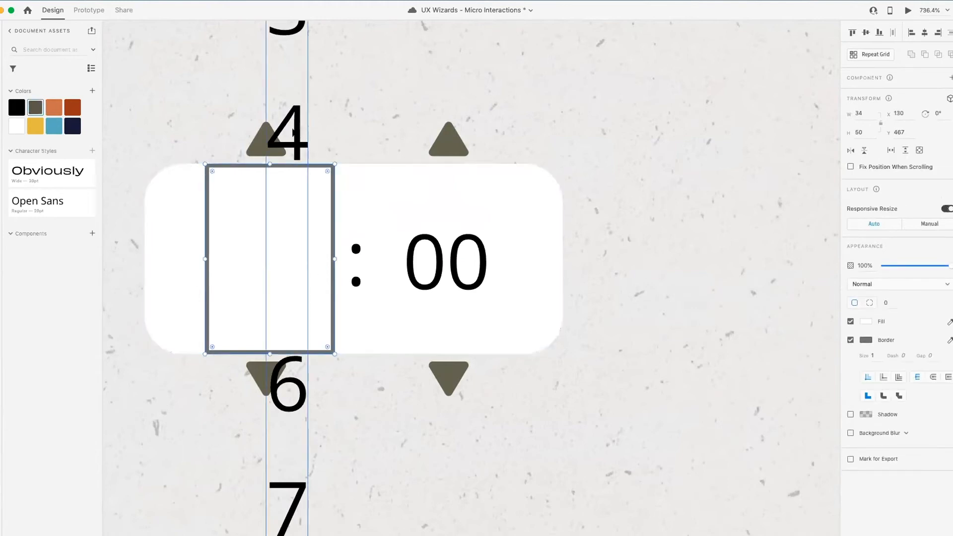
left_click(294, 133)
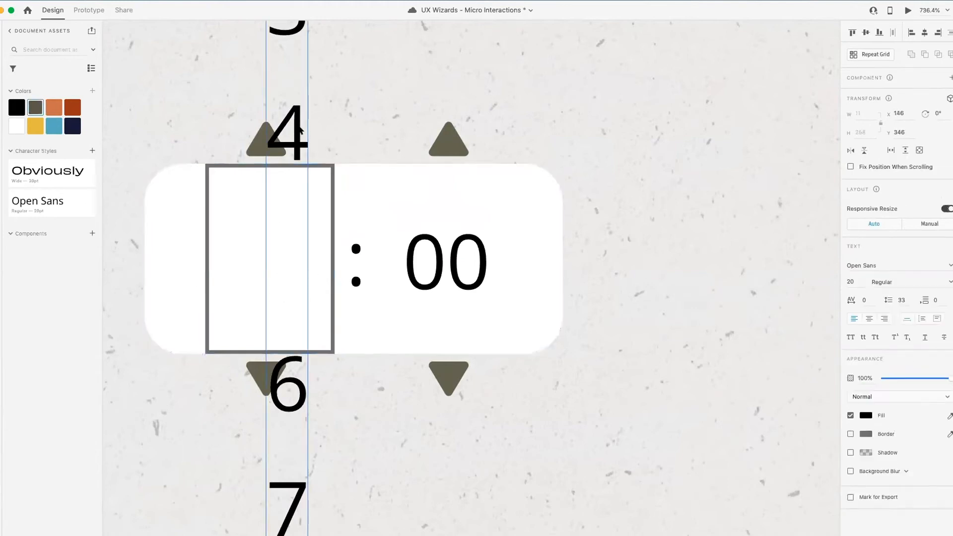
left_click(226, 216, "shift")
left_click(311, 97)
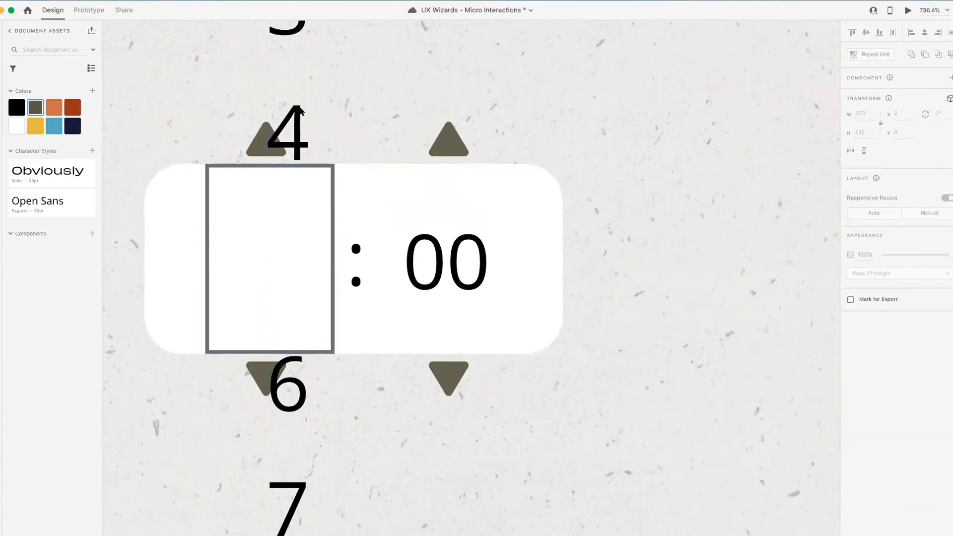
left_click(232, 198, "shift")
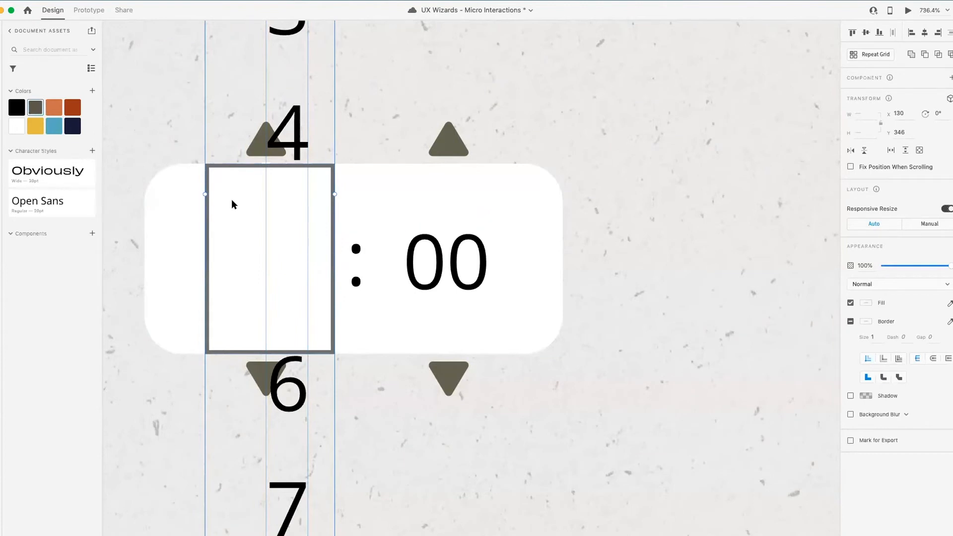
key("super+shift+m")
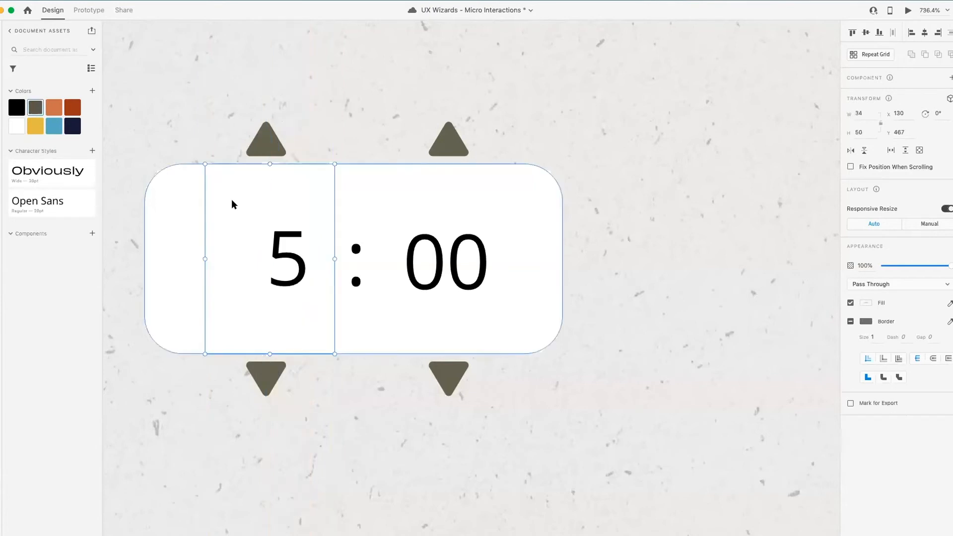
left_click(257, 121)
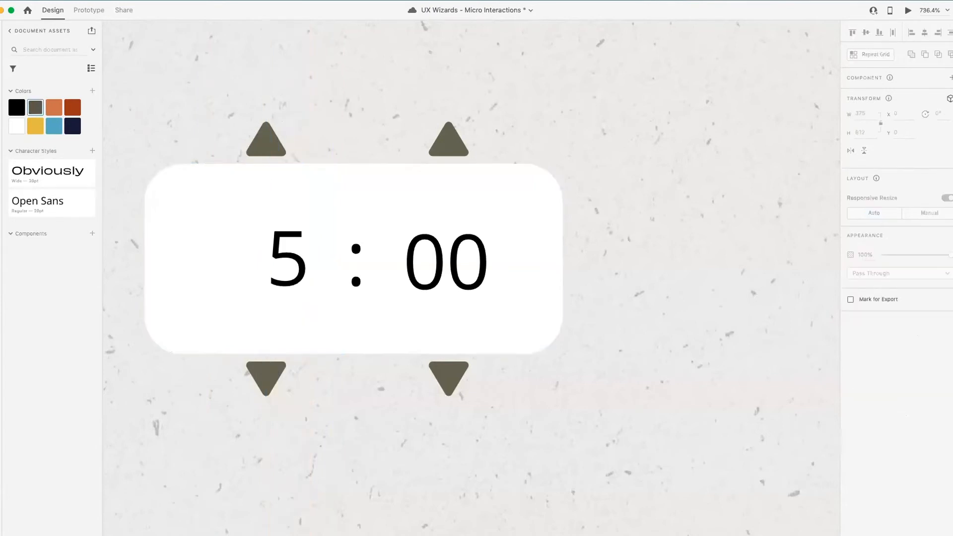
left_click(79, 0)
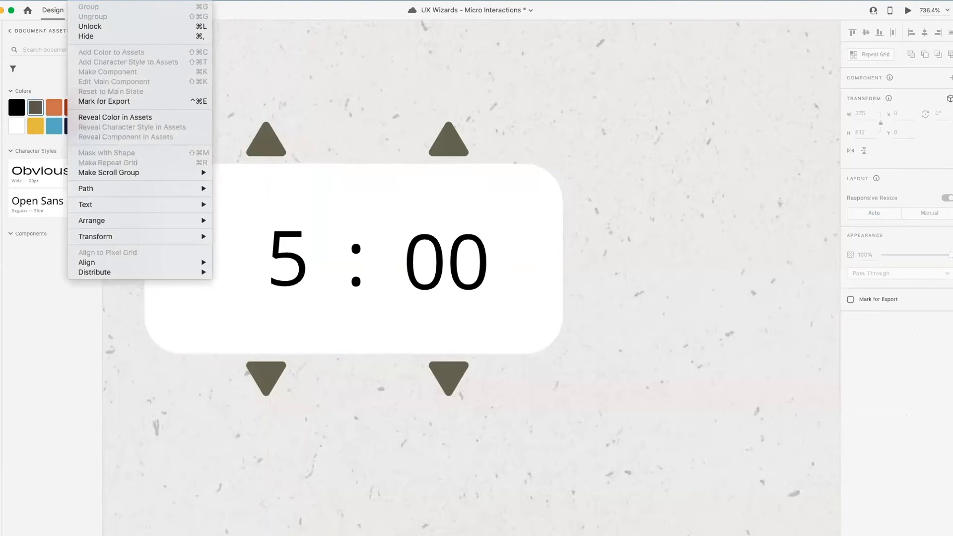
left_click(350, 113)
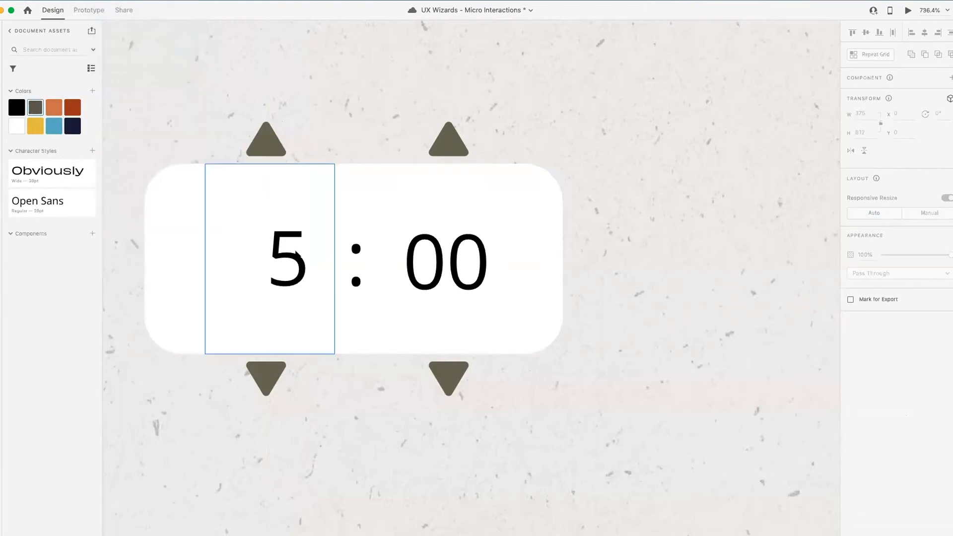
Step: Try moving the hour numbers up inside the mask to Y 280 so the 7 shows, and undo the move
double_click(292, 261)
scroll(292, 261, "down", 5)
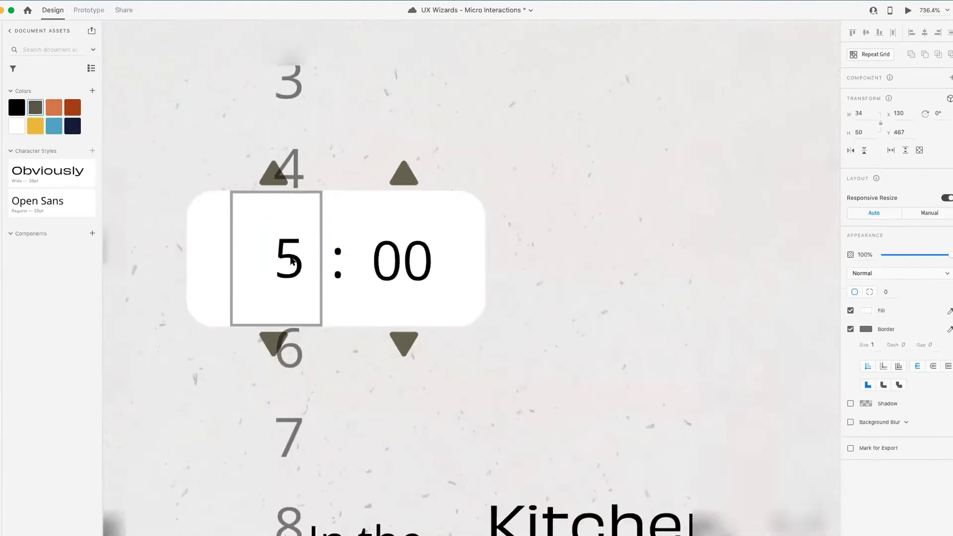
left_click_drag(289, 257, 310, 124)
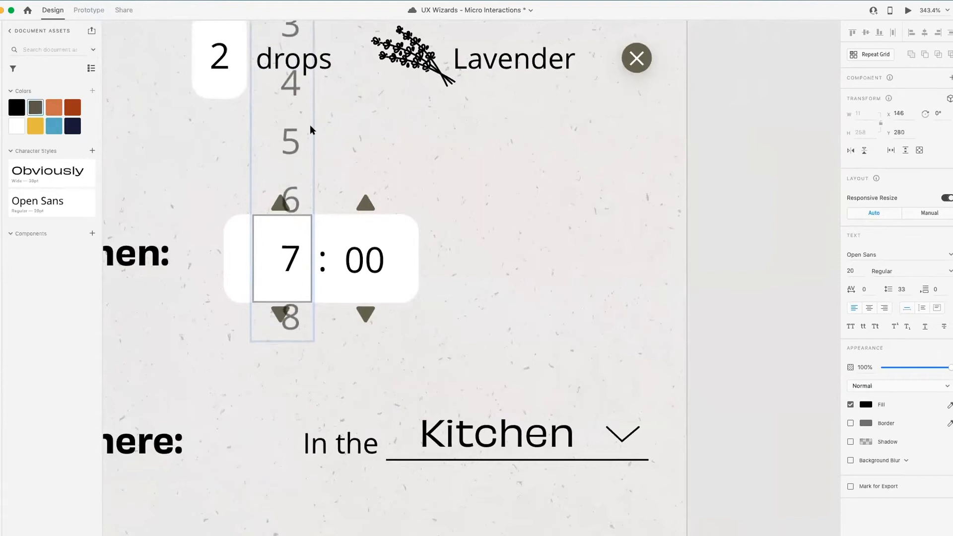
left_click(464, 213)
key("ctrl+z")
left_click(464, 219)
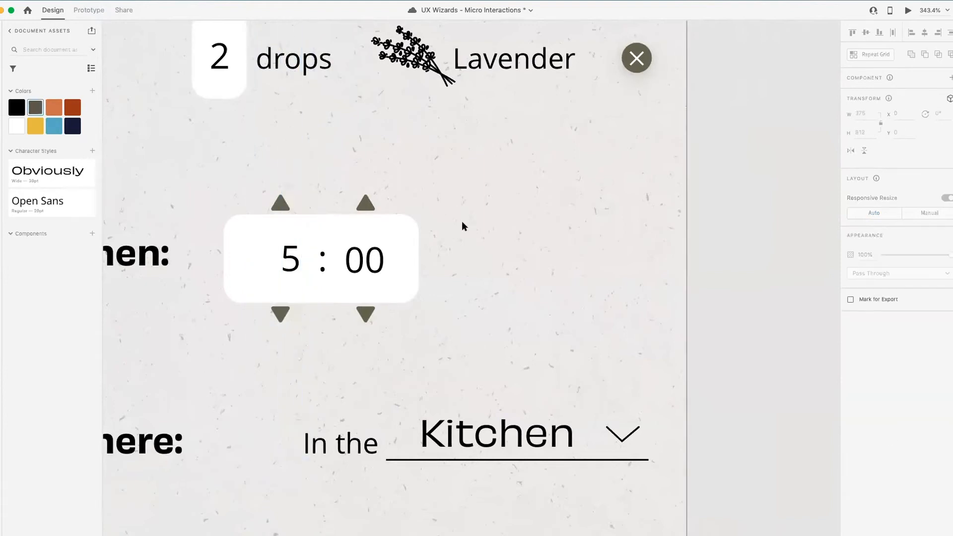
Step: Delete the 00 minutes text from the time box
scroll(286, 251, "up", 2)
scroll(338, 273, "up", 2)
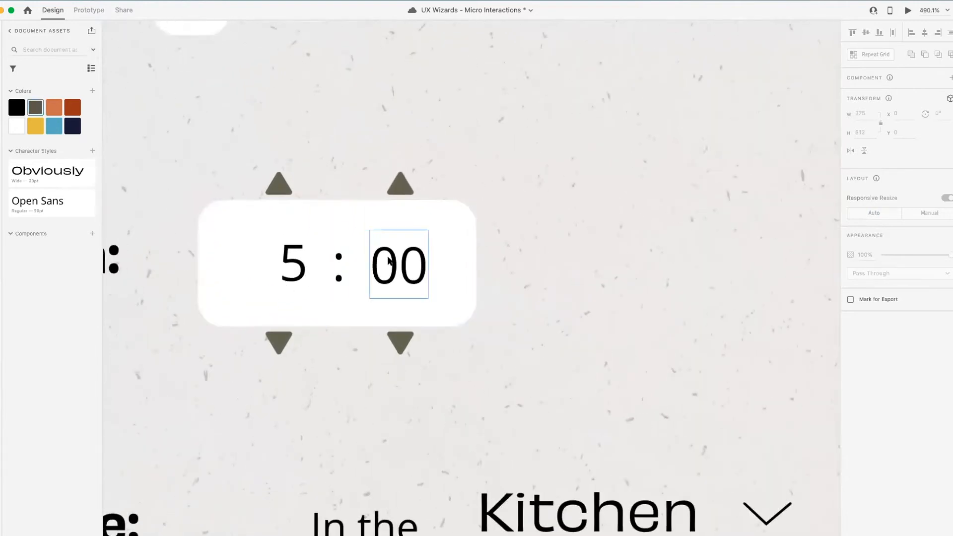
left_click(408, 264)
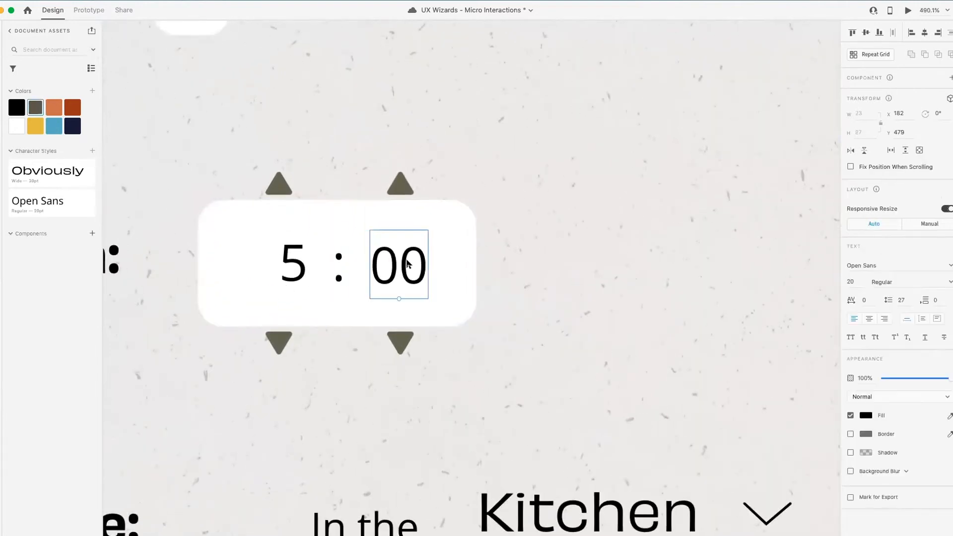
key("Delete")
Step: Duplicate the masked hour group and move the copy horizontally to X 175, into the minutes position
left_click(276, 266)
key("ctrl+d")
key("Right")
key("shift+Right")
key("shift+Right")
key("shift+Right")
key("shift+Right")
key("Right")
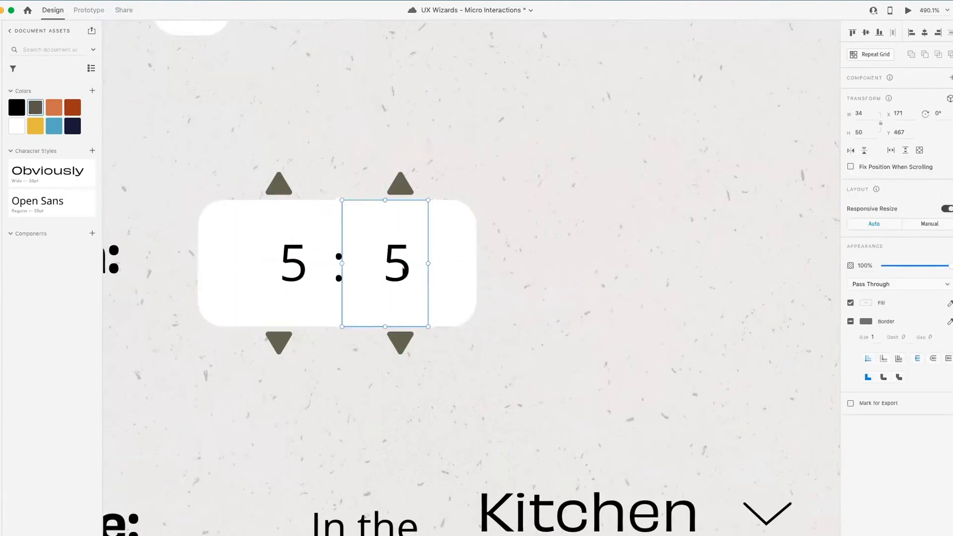
key("Right")
key("Right")
key("Right")
key("Right")
Step: Open the number text inside the duplicated minutes mask group for editing and clear all of its hour numbers
double_click(408, 265)
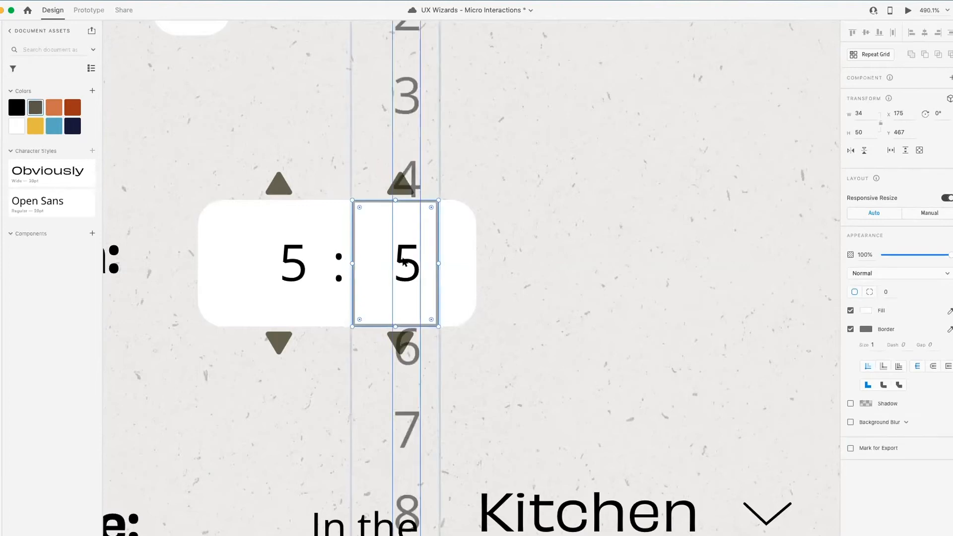
double_click(405, 262)
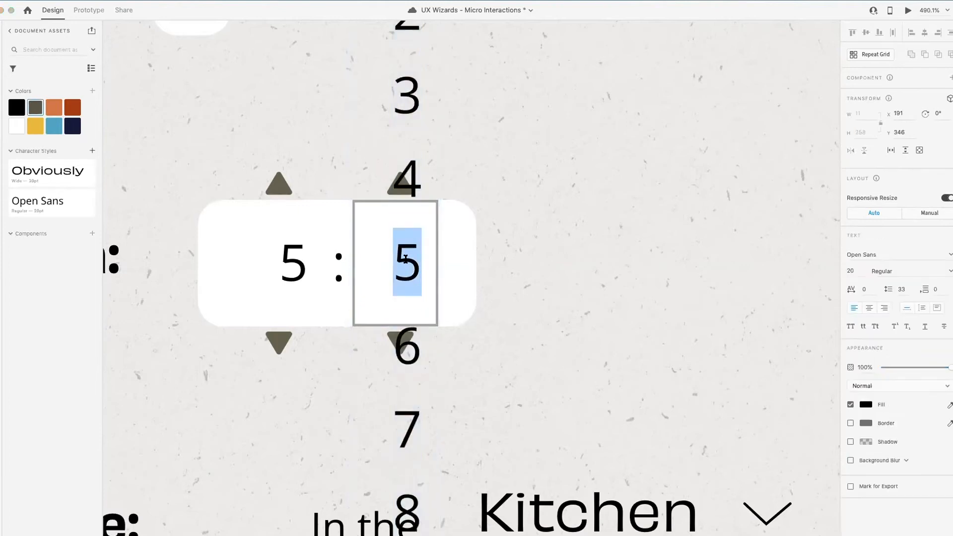
type("006")
key("Right")
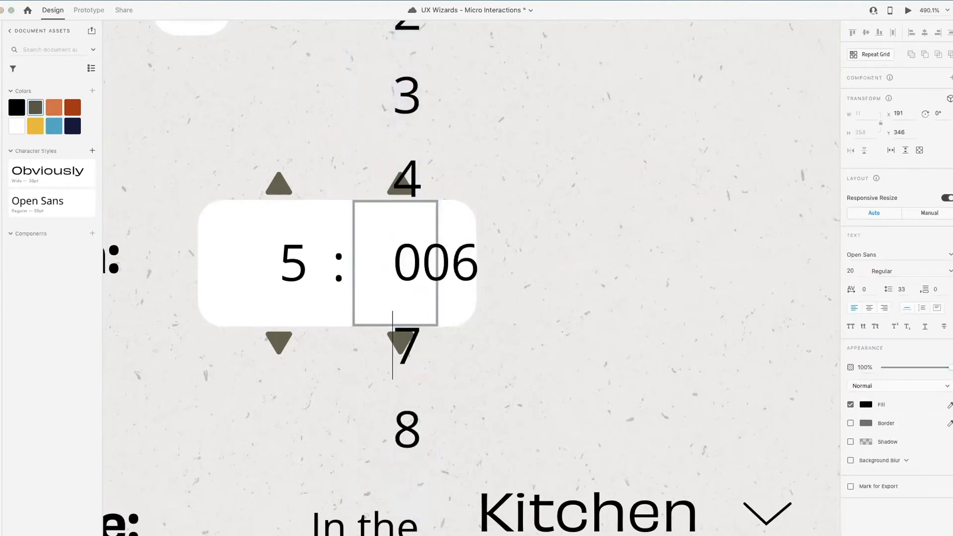
key("ctrl+a")
key("BackSpace")
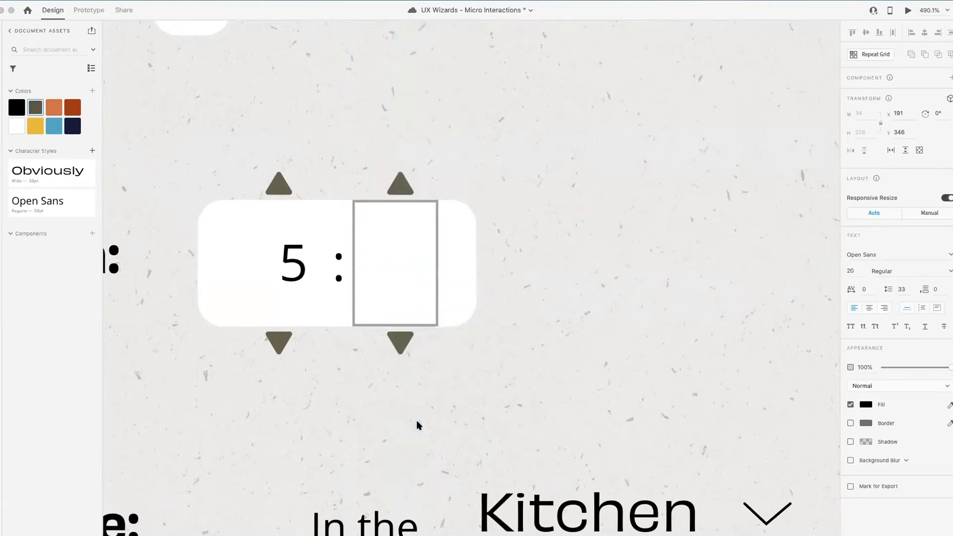
Step: Enter the minute values 00, 15, 30, 45 and 00 on separate lines in the masked minutes column
type("15")
key("Return")
type("30")
key("Return")
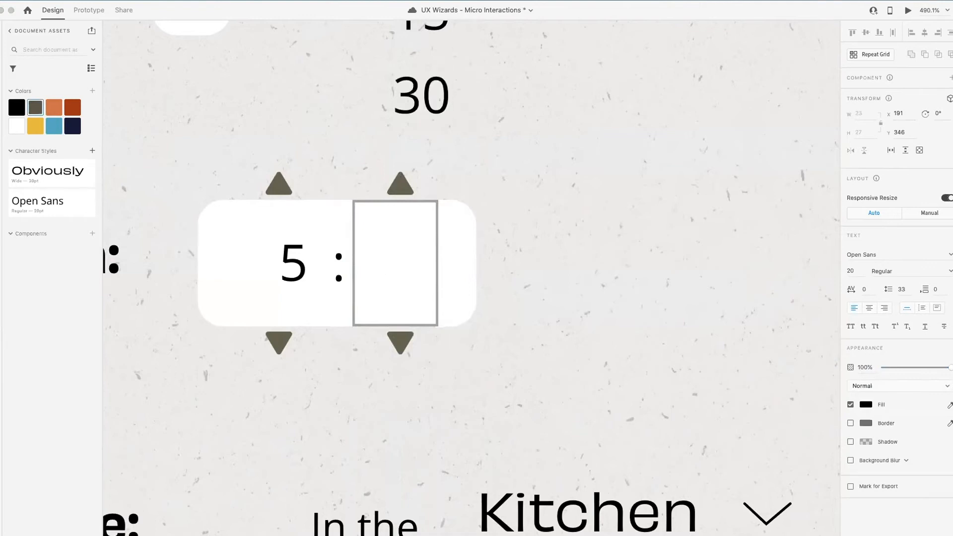
type("45")
key("Return")
type("00")
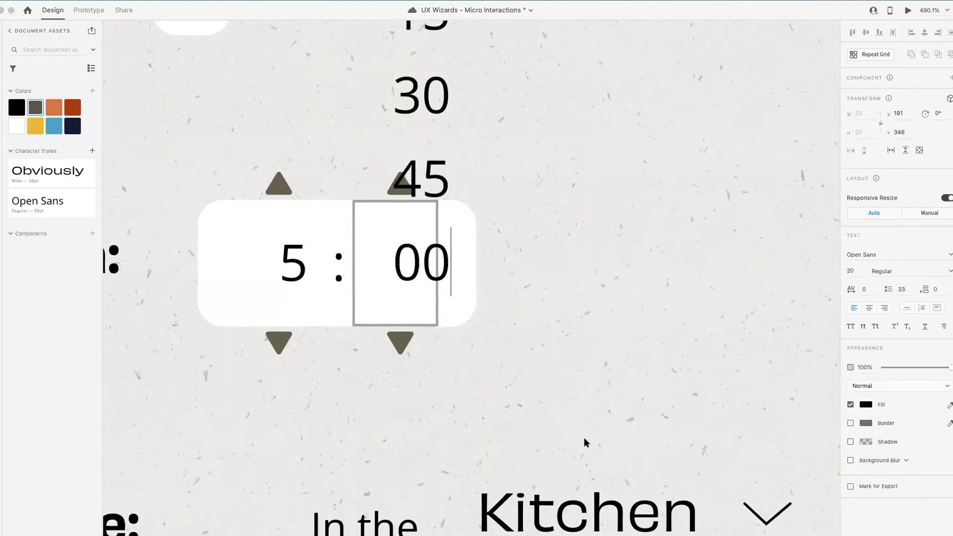
key("Escape")
Step: Move the minute numbers inside the mask to X 181, Y 445 so 15 shows in the time box
left_click_drag(416, 256, 390, 257)
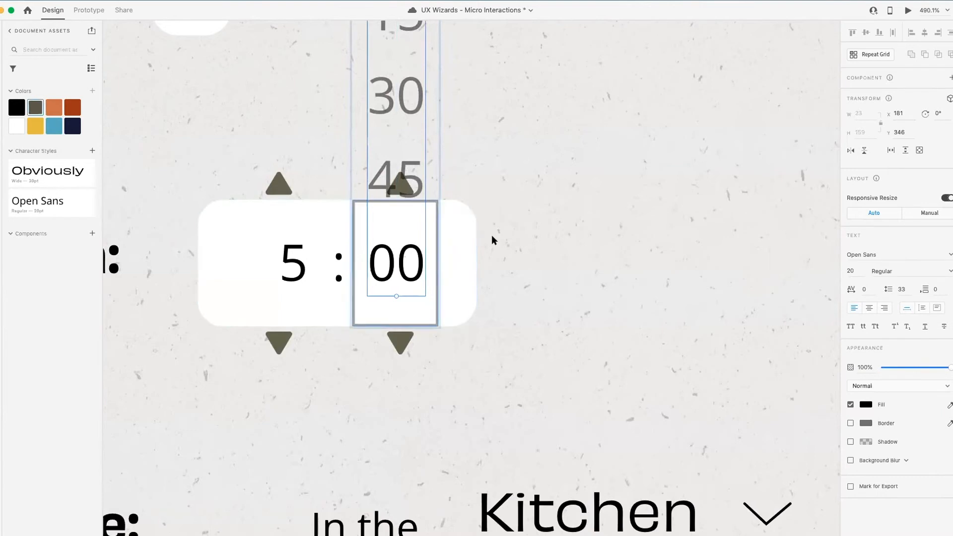
left_click_drag(385, 271, 386, 502)
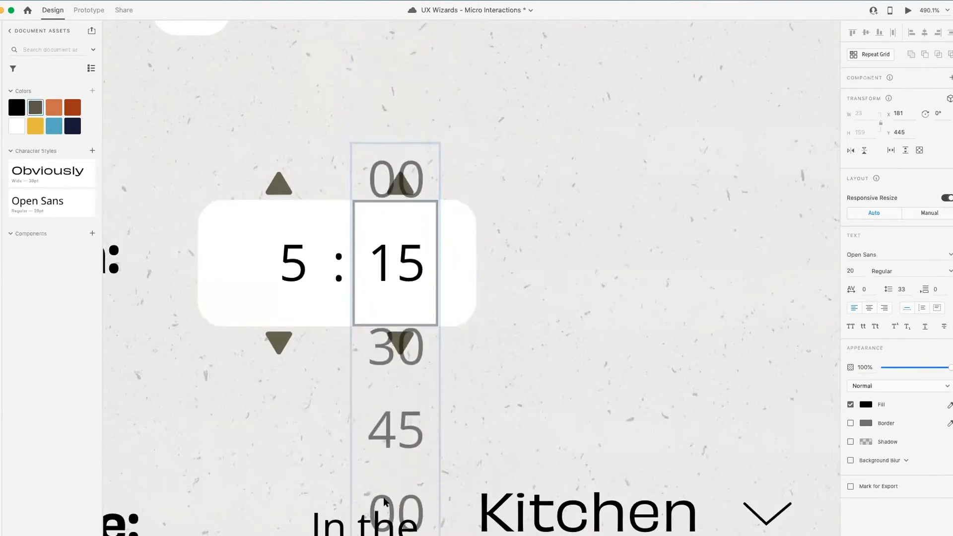
left_click(513, 440)
Step: Try moving the minute numbers down inside the mask to Y 479 so 00 shows, and undo the move
scroll(394, 210, "down", 5)
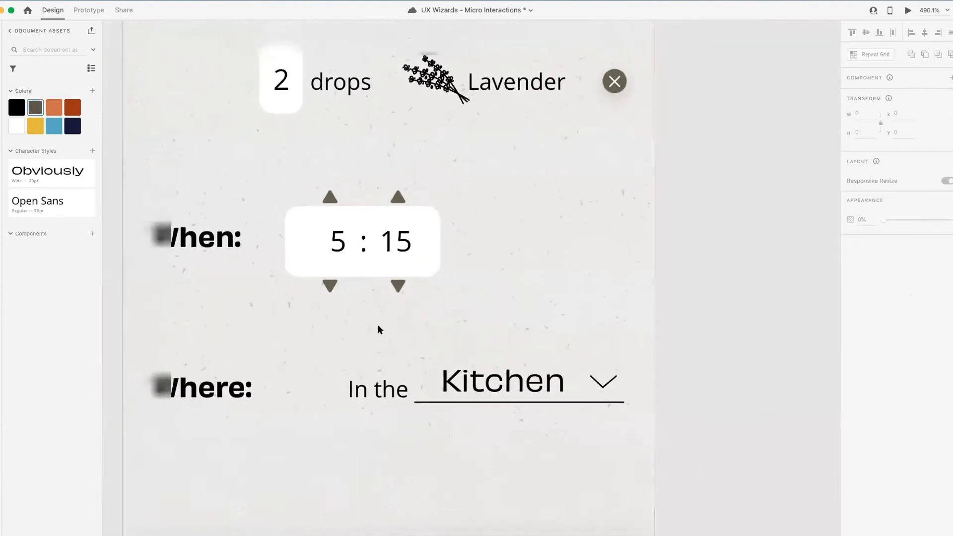
scroll(377, 324, "up", 1)
scroll(376, 318, "up", 5)
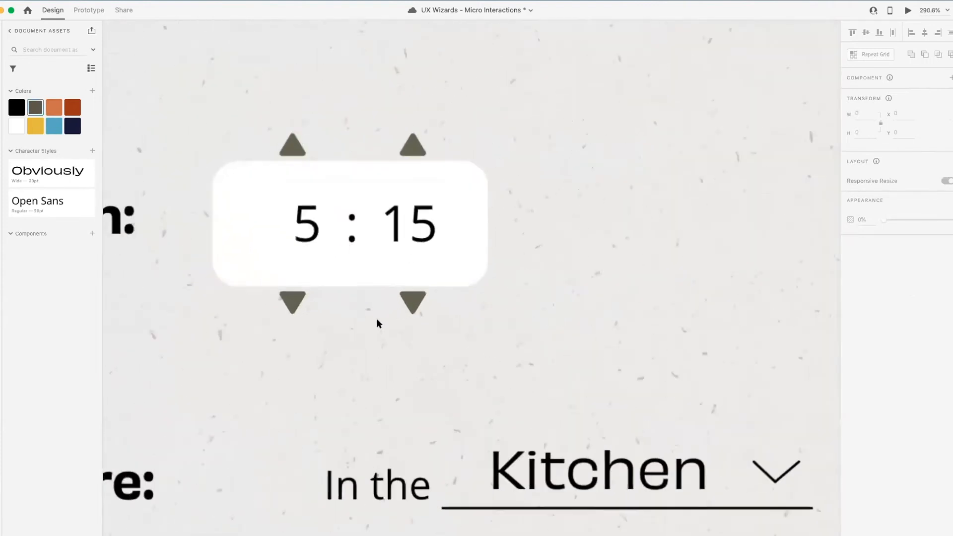
scroll(336, 278, "down", 5)
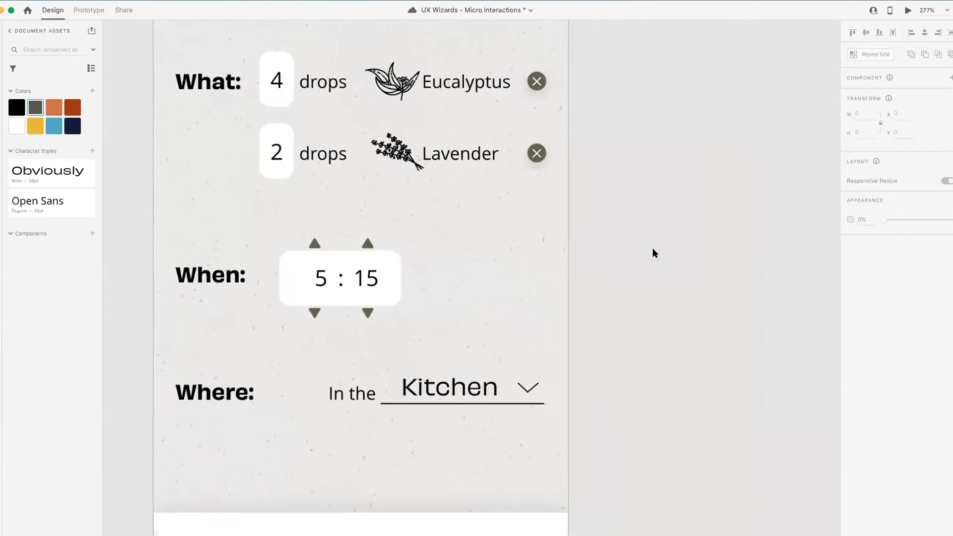
scroll(440, 274, "up", 3)
scroll(280, 290, "down", 4)
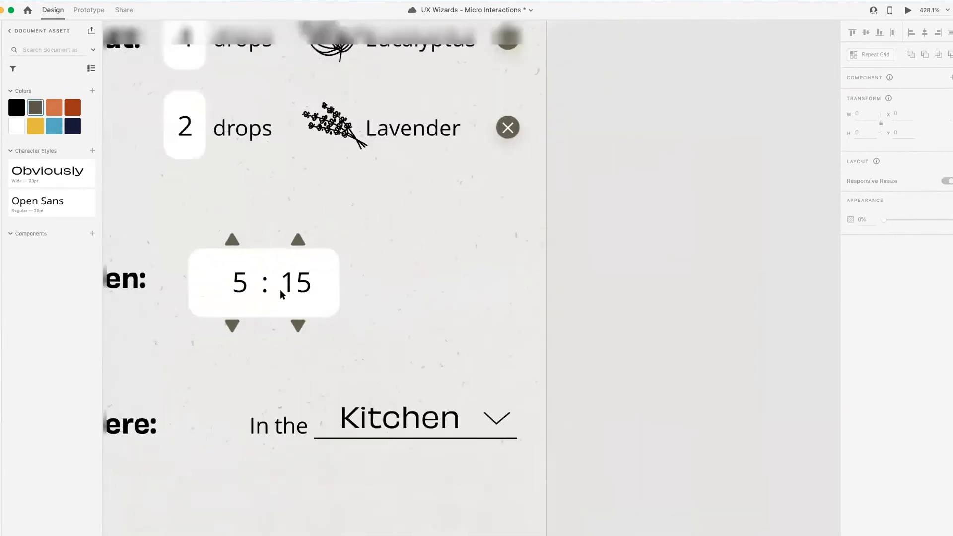
scroll(250, 298, "up", 3)
scroll(250, 297, "up", 4)
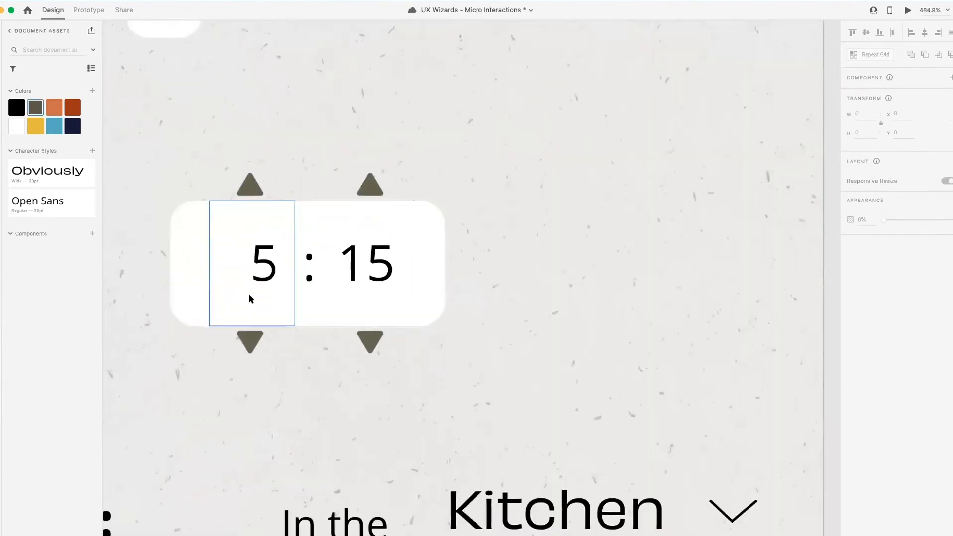
left_click(370, 185)
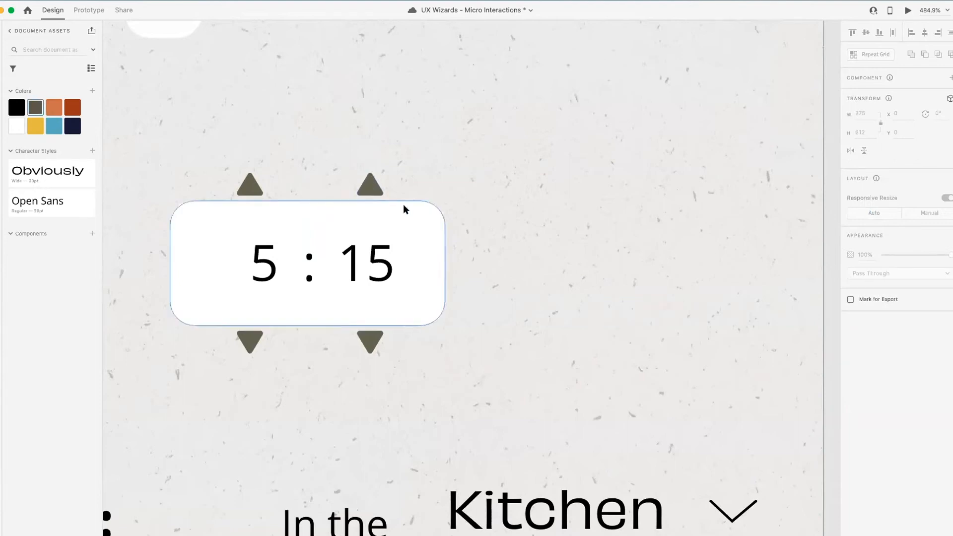
left_click_drag(377, 262, 380, 335)
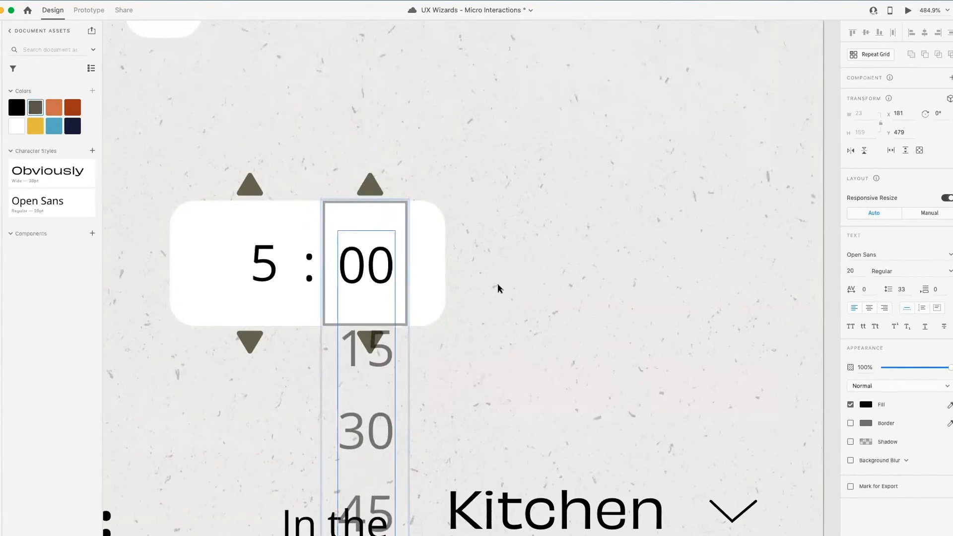
key("super+z")
left_click(487, 264)
Step: Duplicate the TimePicker artboard and place the copy beside the original at X 3580, Y 1173
scroll(487, 264, "down", 5)
scroll(486, 264, "down", 8)
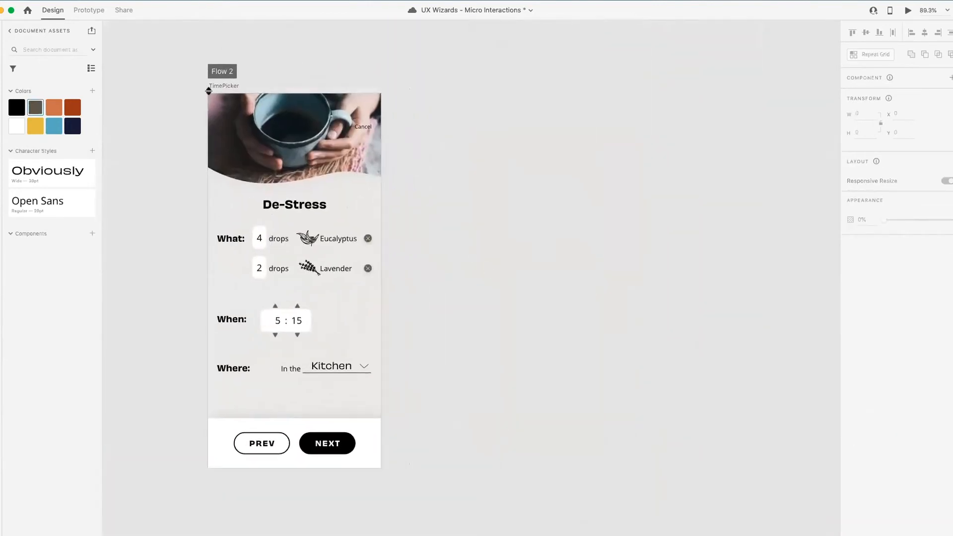
left_click_drag(211, 88, 404, 85)
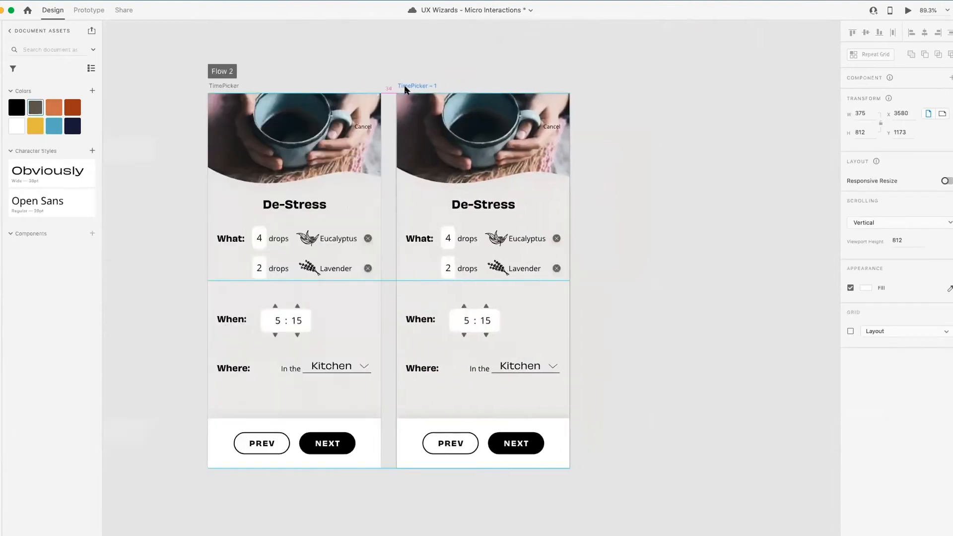
left_click(480, 370)
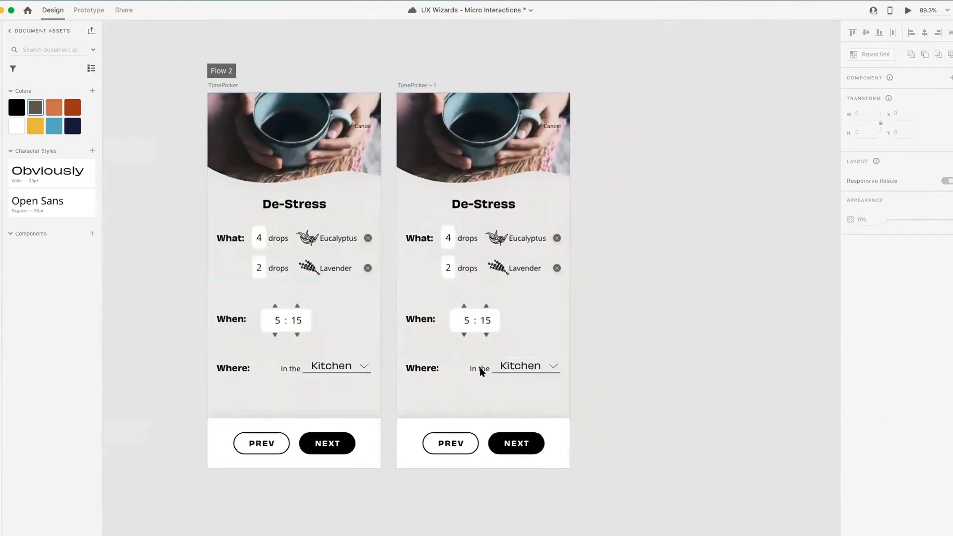
Step: In the TimePicker – 1 artboard, move the masked minute numbers down to Y 478 so 00 shows
scroll(481, 370, "up", 5)
scroll(360, 218, "up", 5)
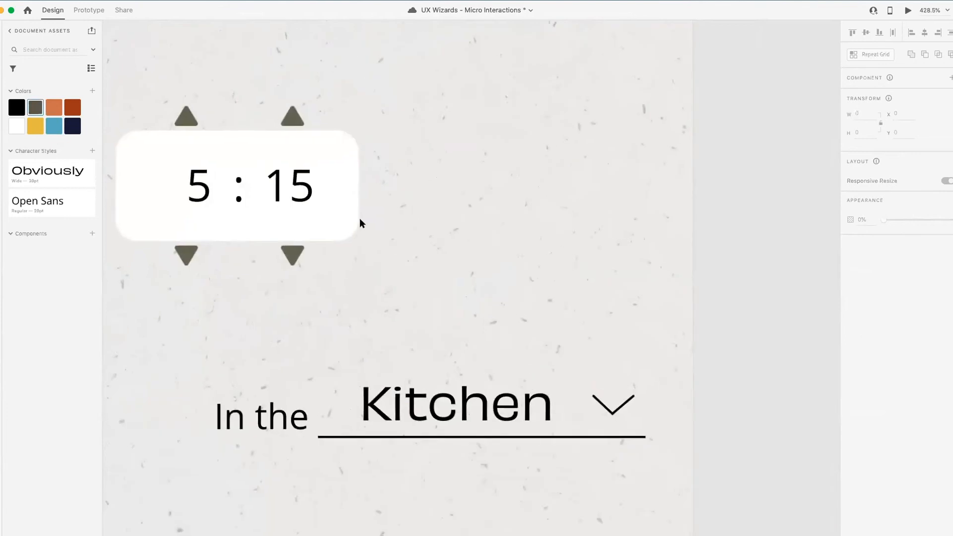
double_click(361, 237)
left_click_drag(362, 297, 361, 309)
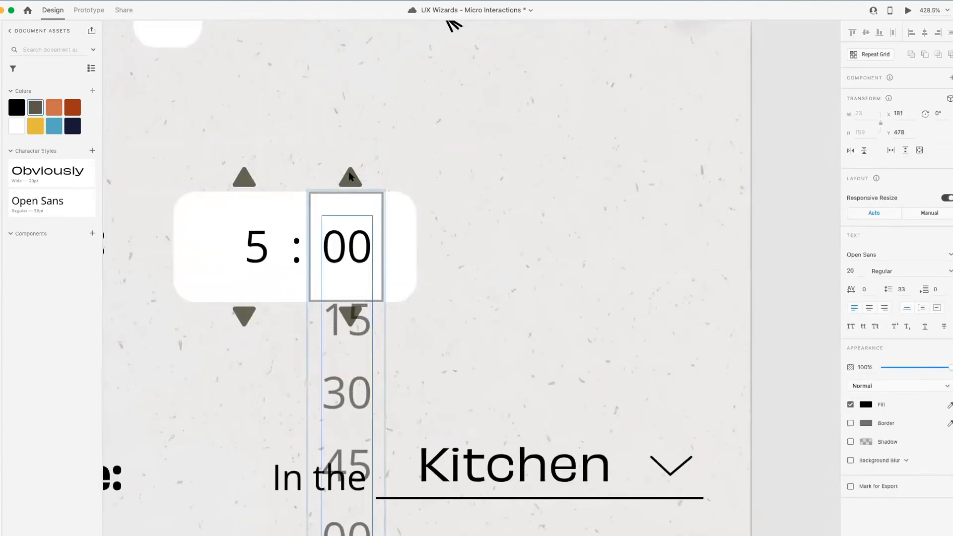
left_click(453, 192)
Step: Switch to prototyping and link the minutes' up arrow on the original TimePicker artboard to TimePicker – 1
scroll(453, 191, "down", 6)
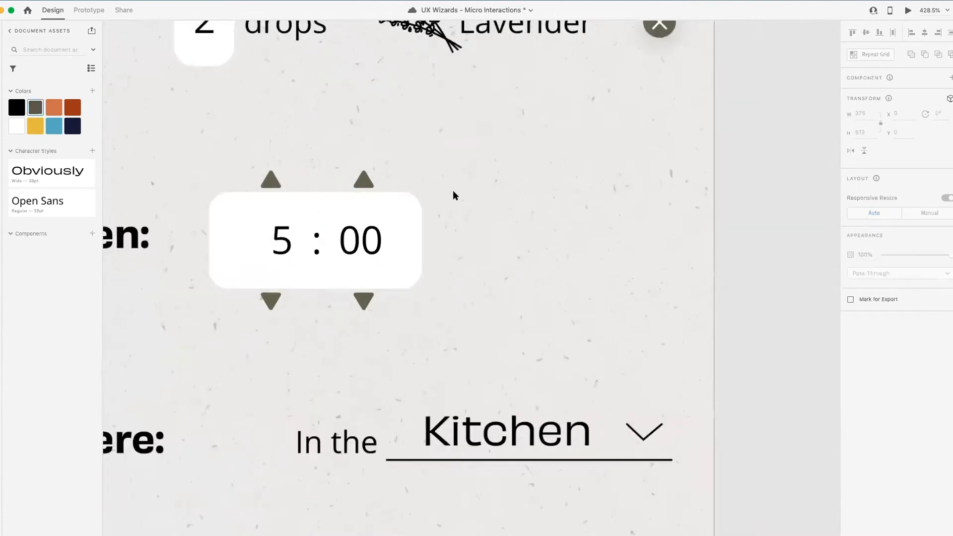
scroll(453, 191, "down", 10)
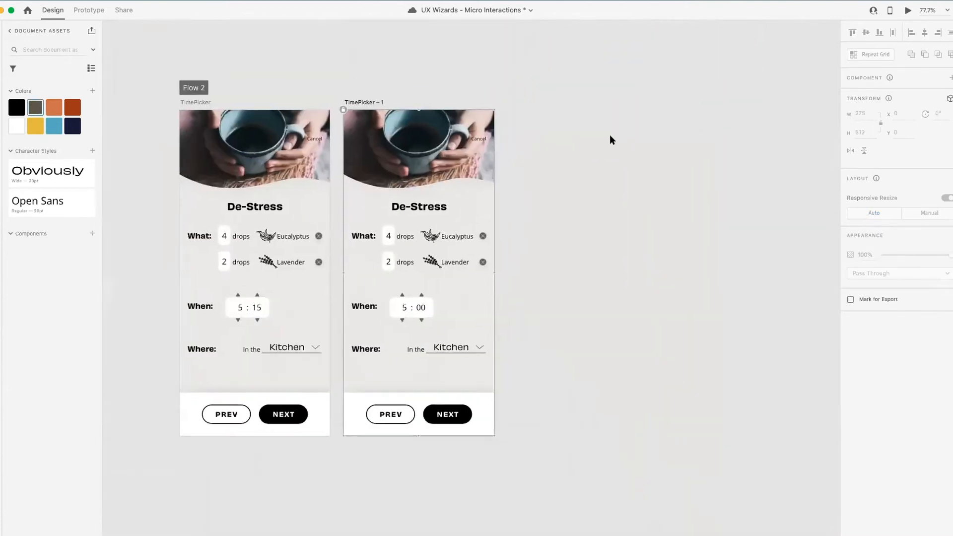
scroll(227, 329, "up", 5)
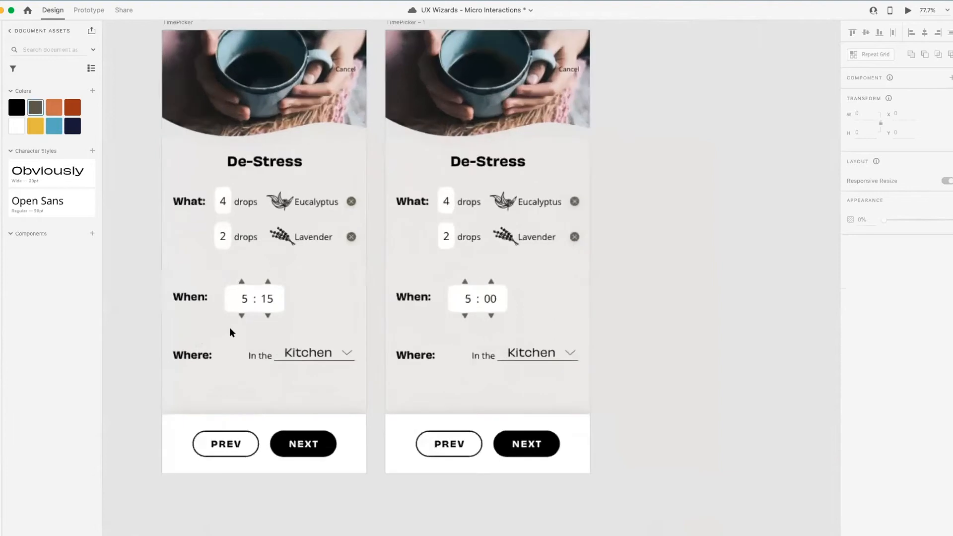
left_click(87, 10)
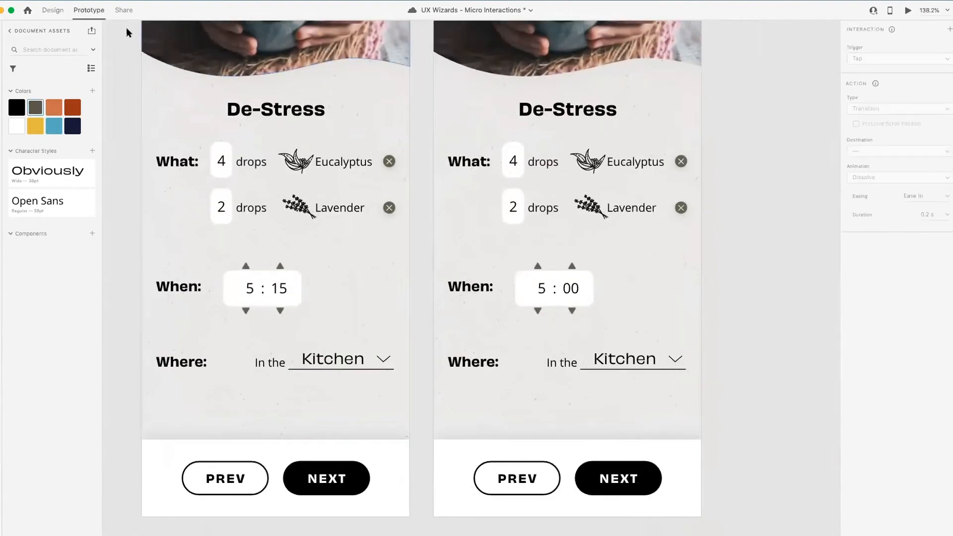
scroll(309, 179, "up", 2)
scroll(308, 177, "up", 5)
left_click(282, 257)
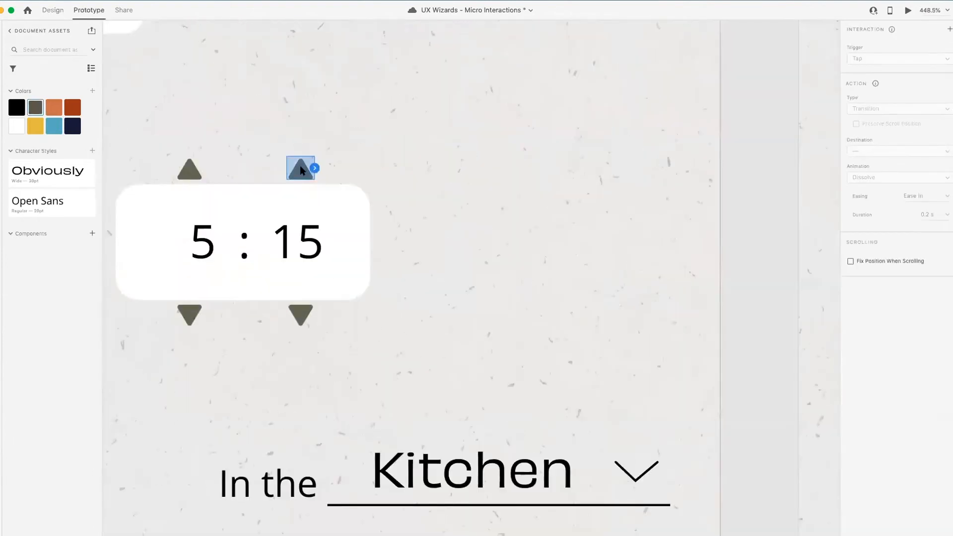
scroll(305, 162, "down", 5)
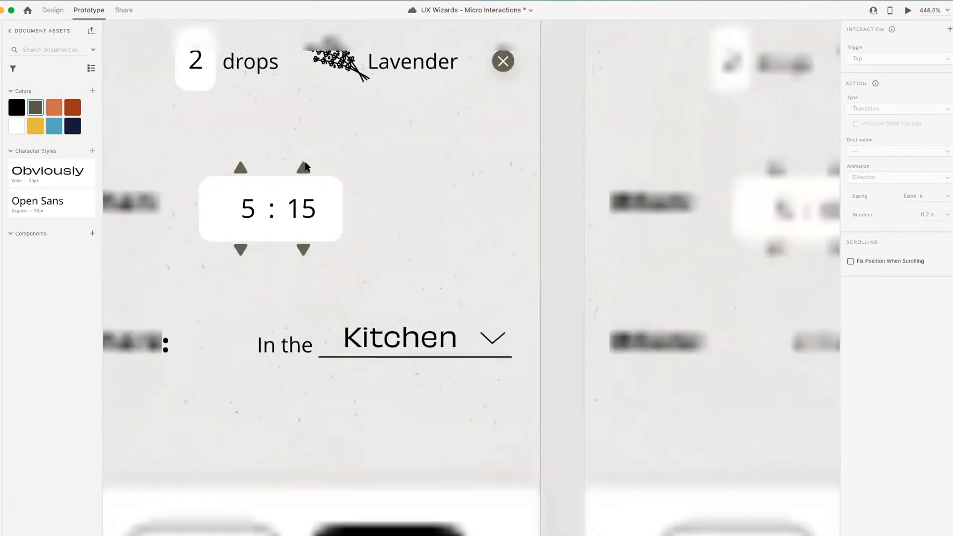
scroll(277, 191, "right", 2)
left_click_drag(272, 186, 534, 138)
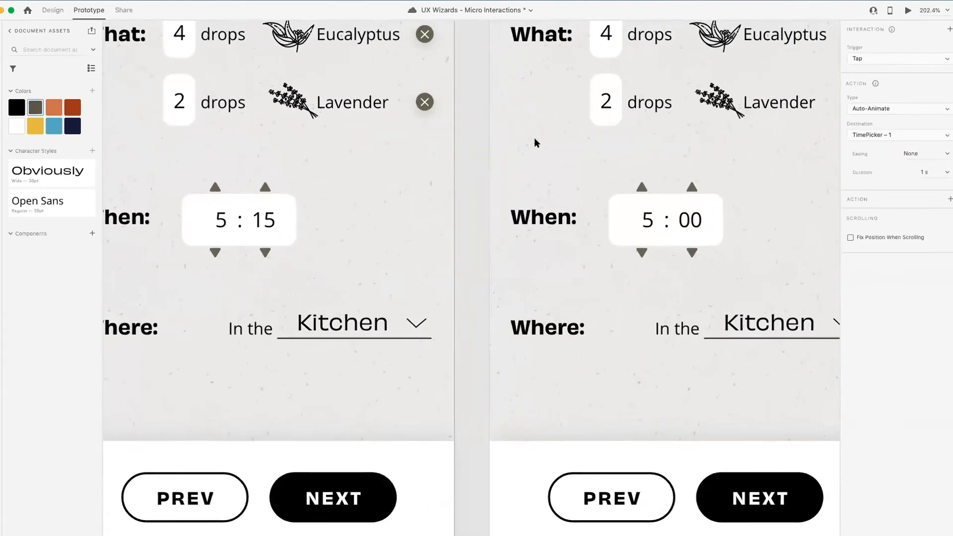
Step: Set the arrow's Auto-Animate interaction to Snap easing with a duration of 0.3 s
scroll(534, 138, "down", 5)
scroll(534, 138, "up", 3)
scroll(534, 144, "right", 4)
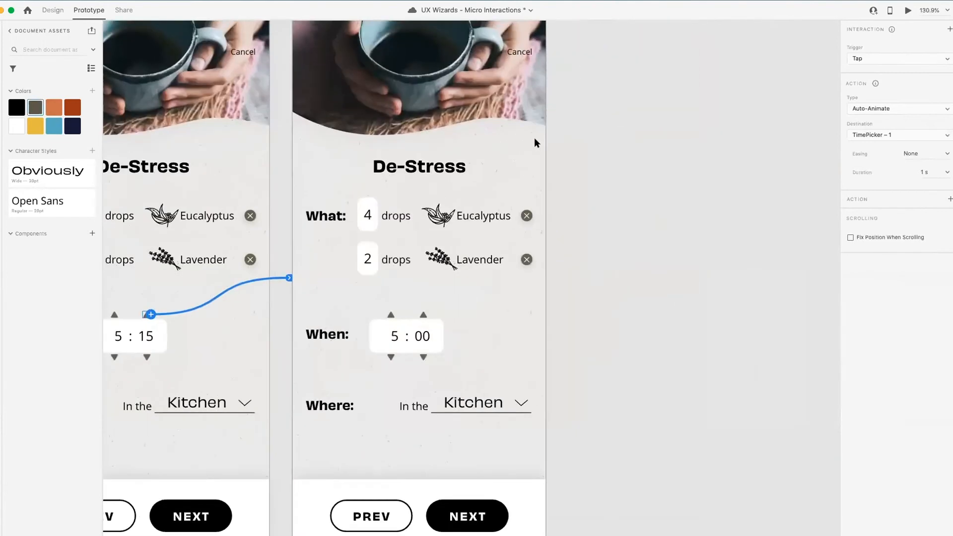
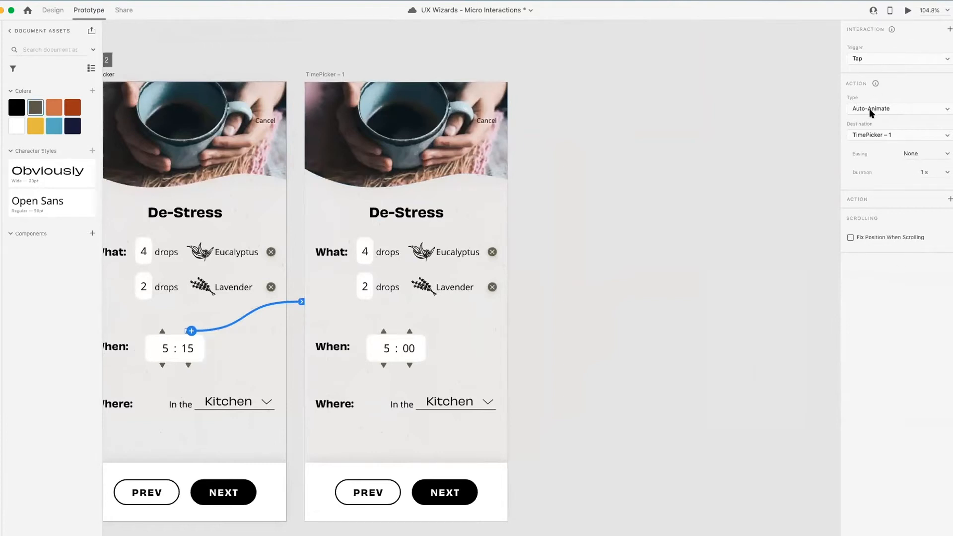
left_click(946, 154)
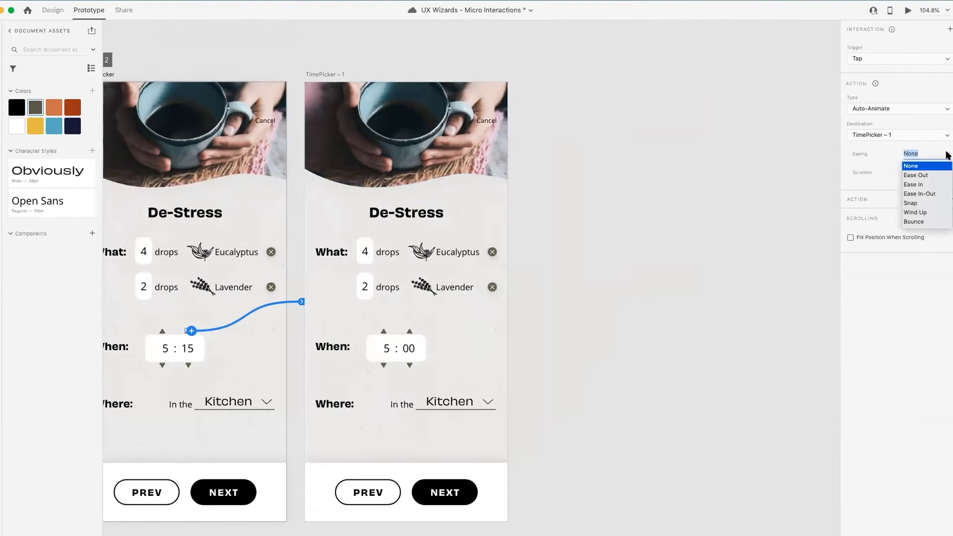
left_click(916, 204)
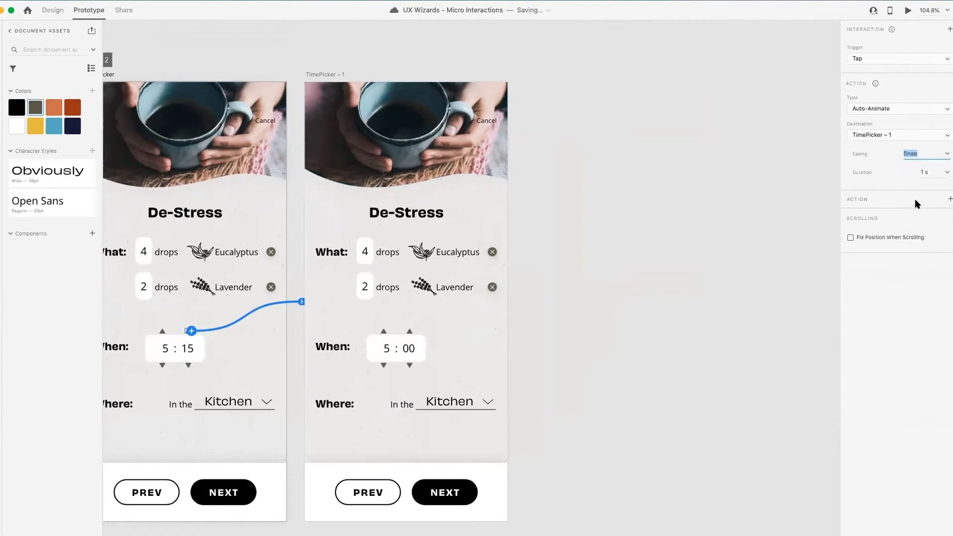
left_click(936, 171)
type(".3")
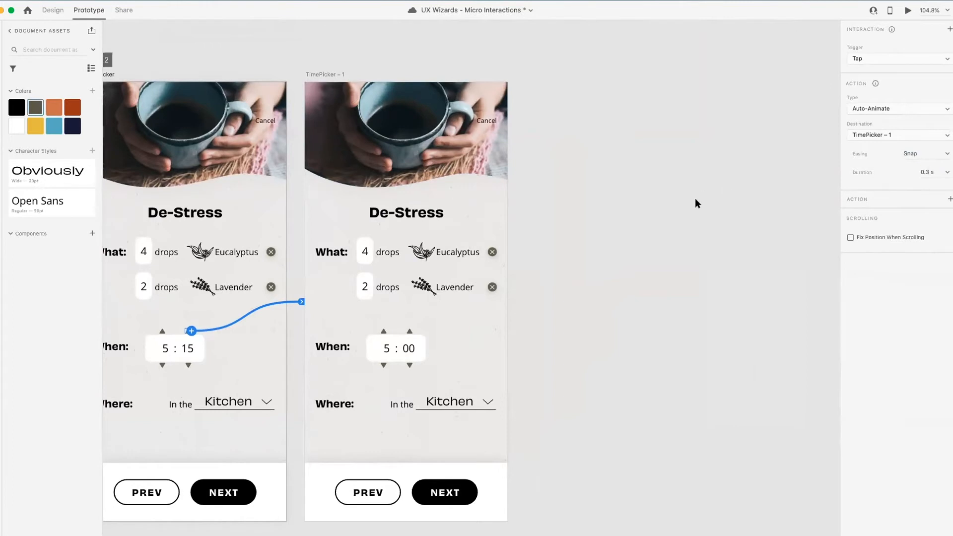
Step: Preview the prototype from the original TimePicker artboard, test the minutes' up arrow, and close the preview
scroll(660, 210, "down", 3)
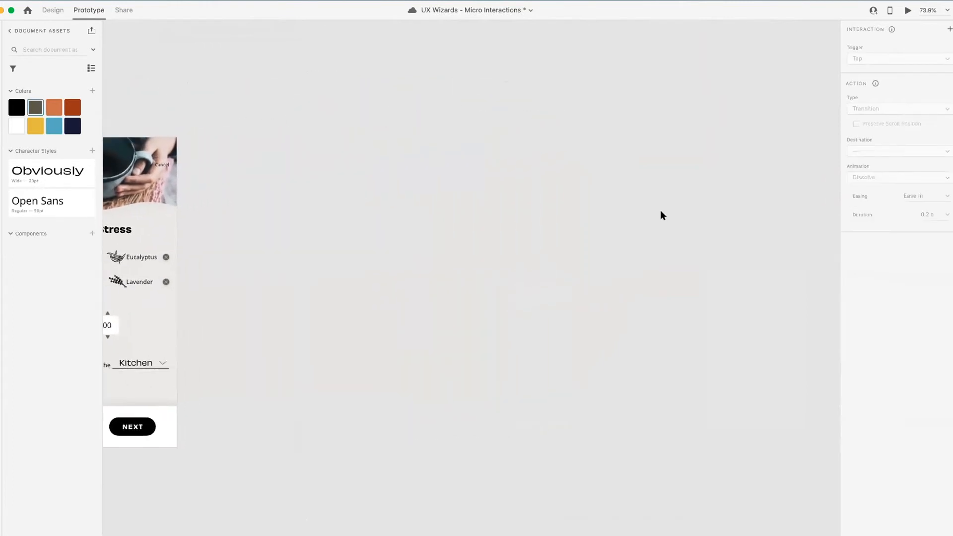
scroll(660, 210, "left", 7)
left_click(247, 123)
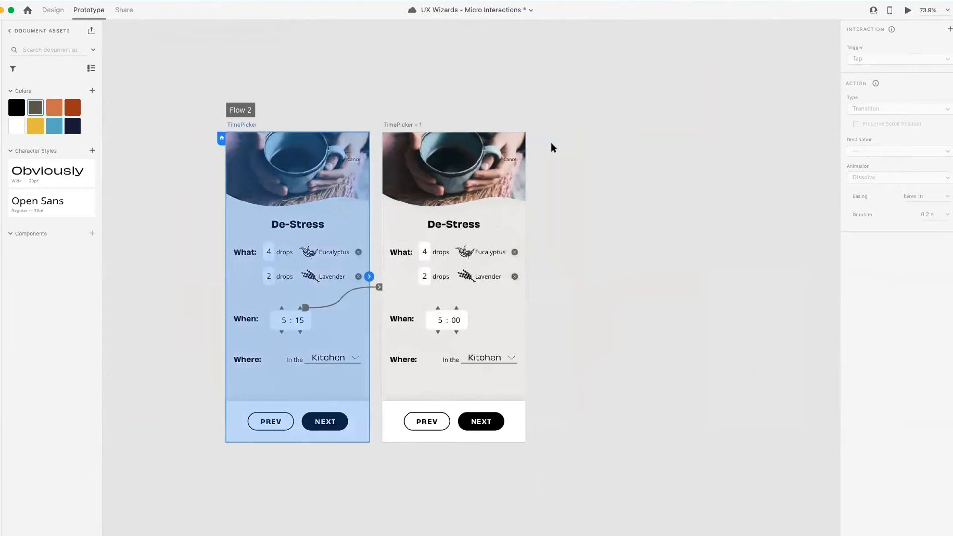
scroll(551, 147, "right", 10)
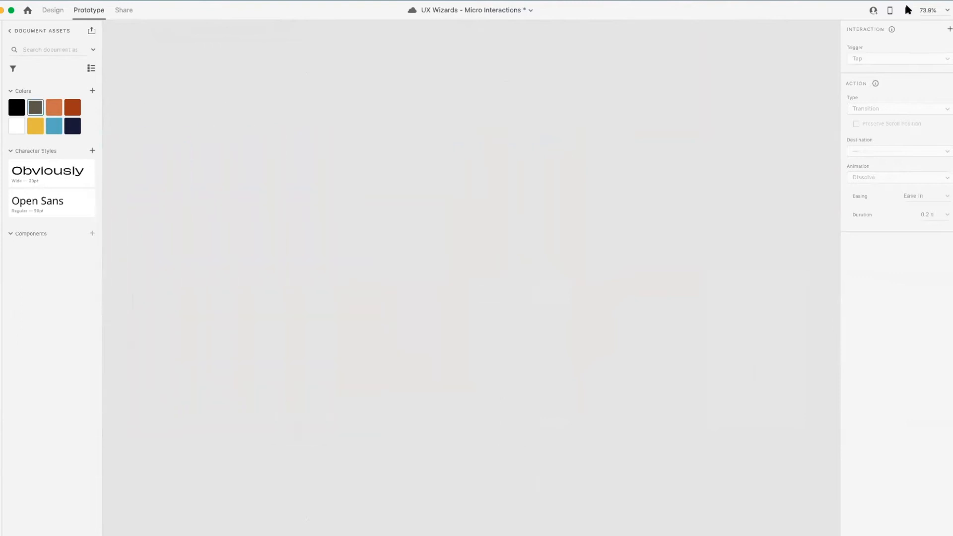
left_click(908, 10)
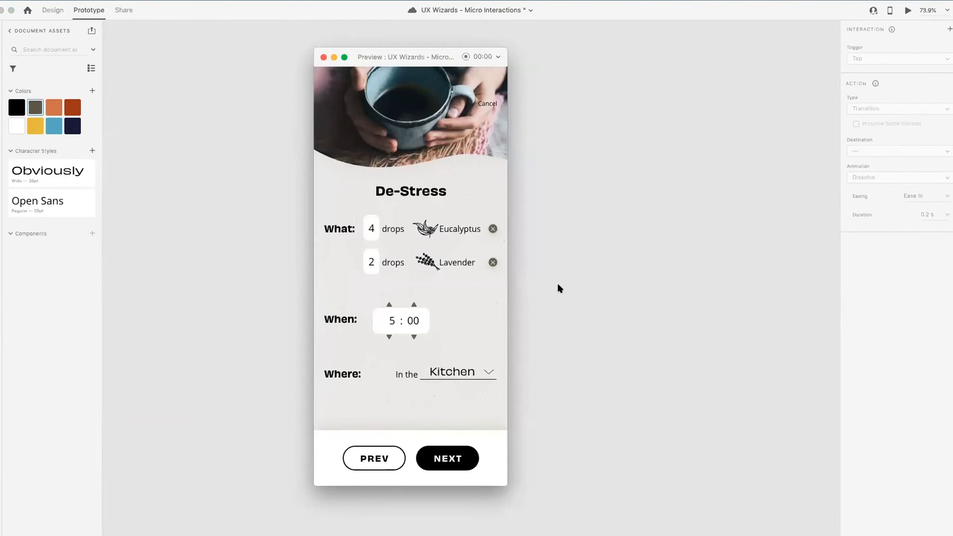
left_click(323, 56)
Step: Duplicate the TimePicker – 1 artboard and place the copy directly beside it as the third artboard in the row
scroll(314, 121, "down", 5)
scroll(244, 167, "left", 3)
scroll(245, 167, "up", 8)
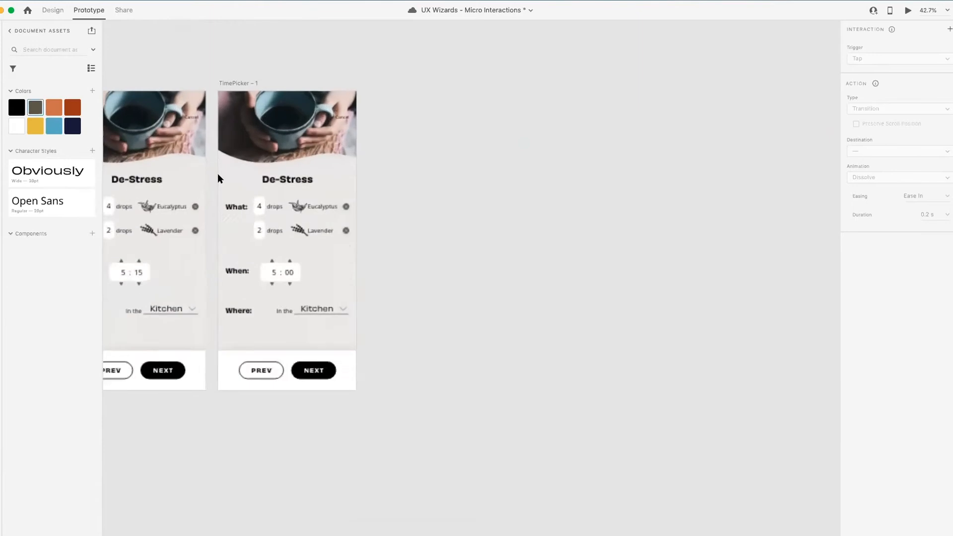
scroll(223, 121, "up", 2)
left_click_drag(223, 61, 409, 59)
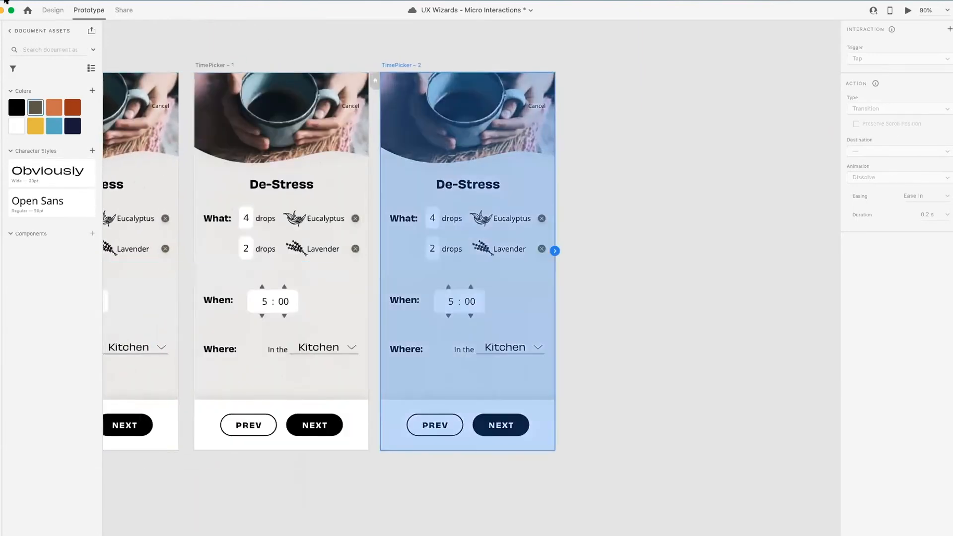
Step: Switch to designing and move the masked hour numbers in the TimePicker – 2 artboard up to Y 314 so 6 shows
left_click(53, 10)
left_click(544, 300)
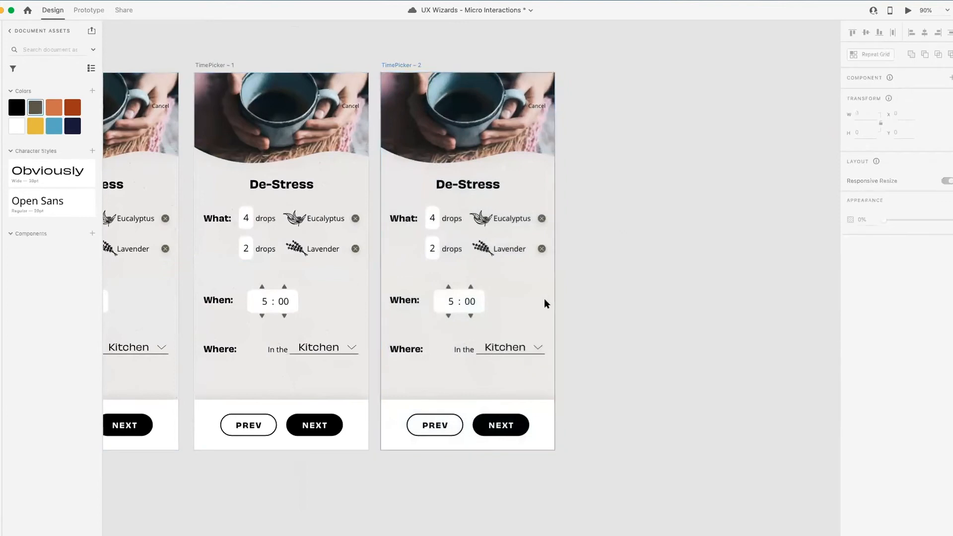
scroll(545, 300, "up", 3)
scroll(382, 365, "up", 5)
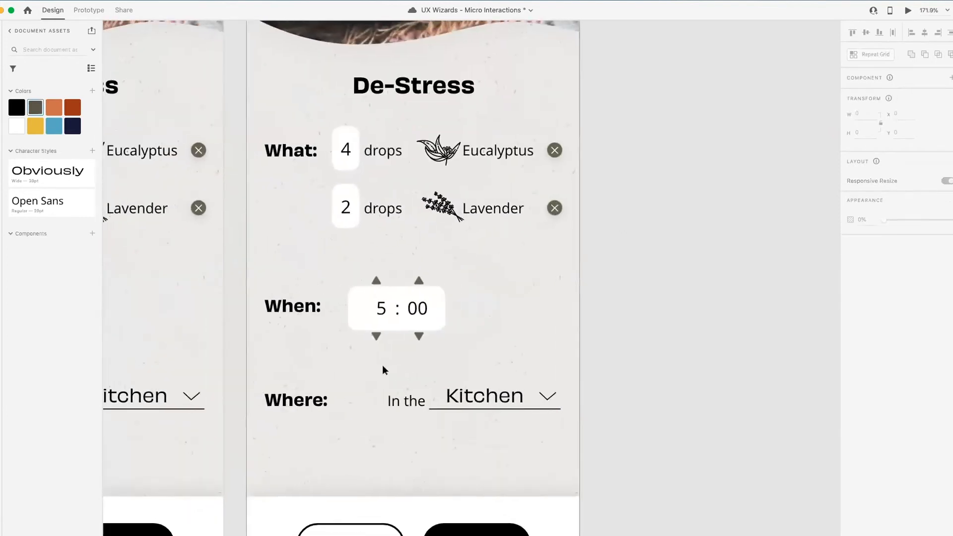
scroll(367, 310, "down", 5)
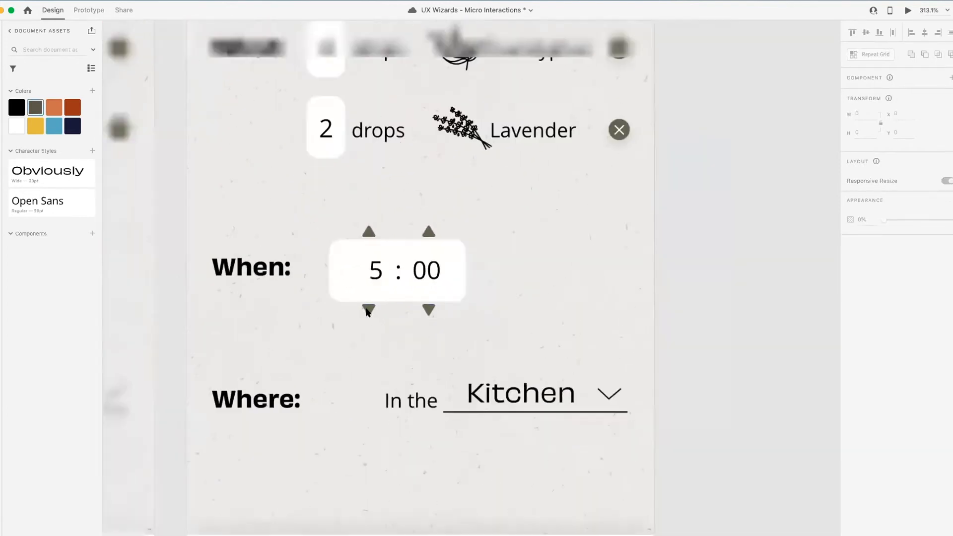
scroll(366, 261, "up", 5)
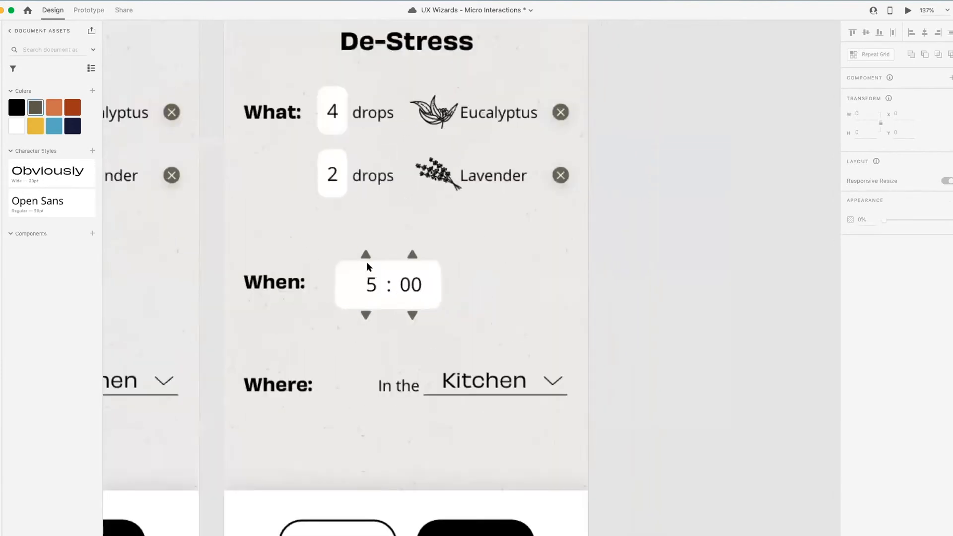
left_click_drag(367, 262, 367, 213)
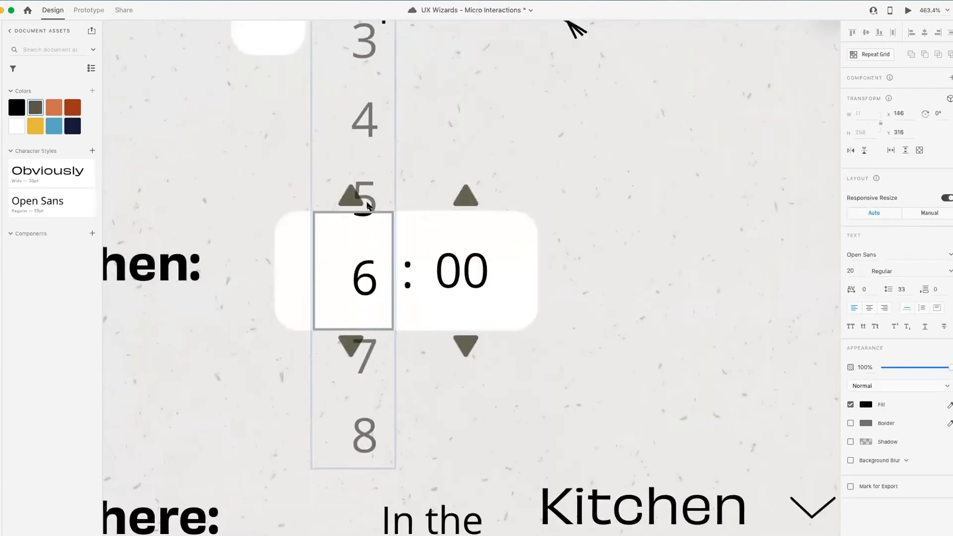
key("Up")
key("Up")
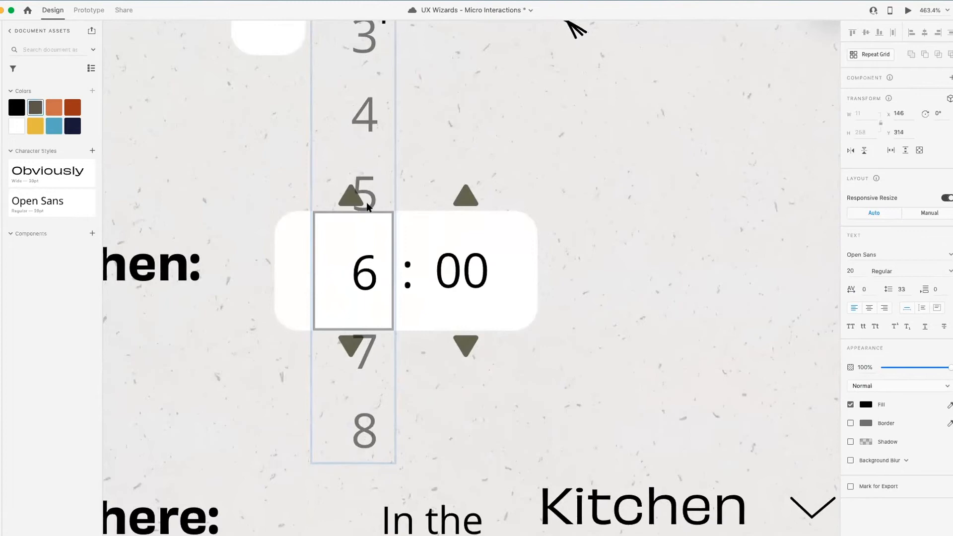
scroll(366, 202, "down", 3)
scroll(594, 258, "down", 3)
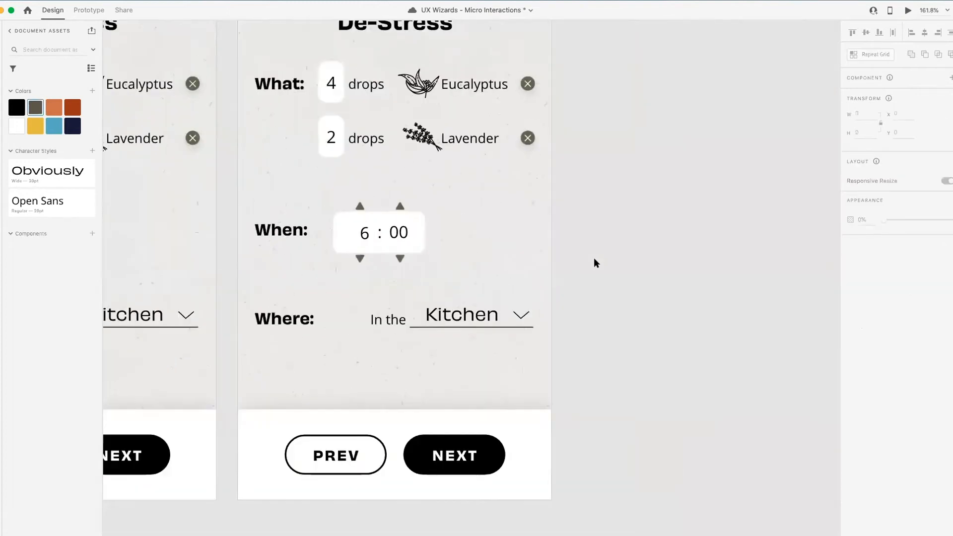
Step: Nudge the masked hour numbers in TimePicker – 2 up to Y 313 to line the 6 up with the minutes
scroll(422, 251, "up", 5)
left_click(218, 179)
left_click(225, 191)
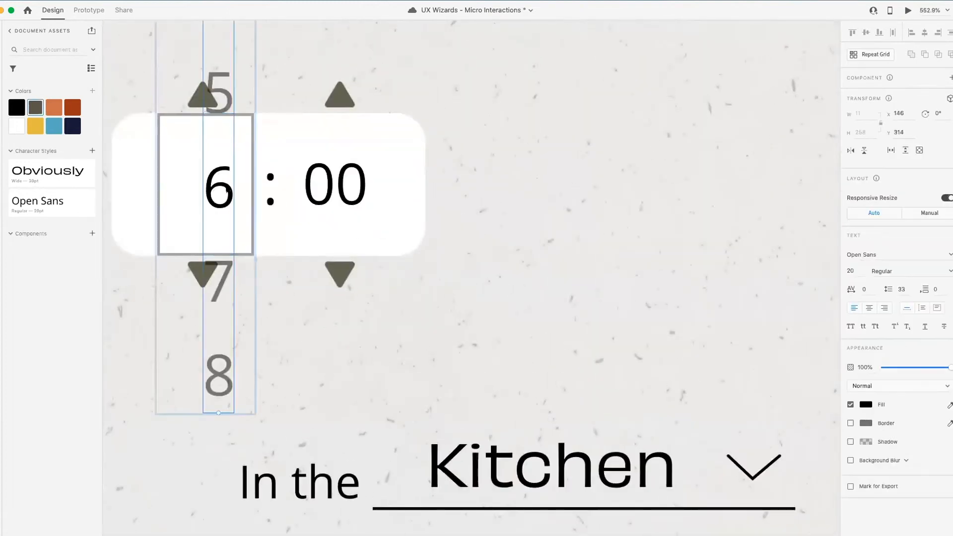
key("Up")
key("Up")
left_click(512, 312)
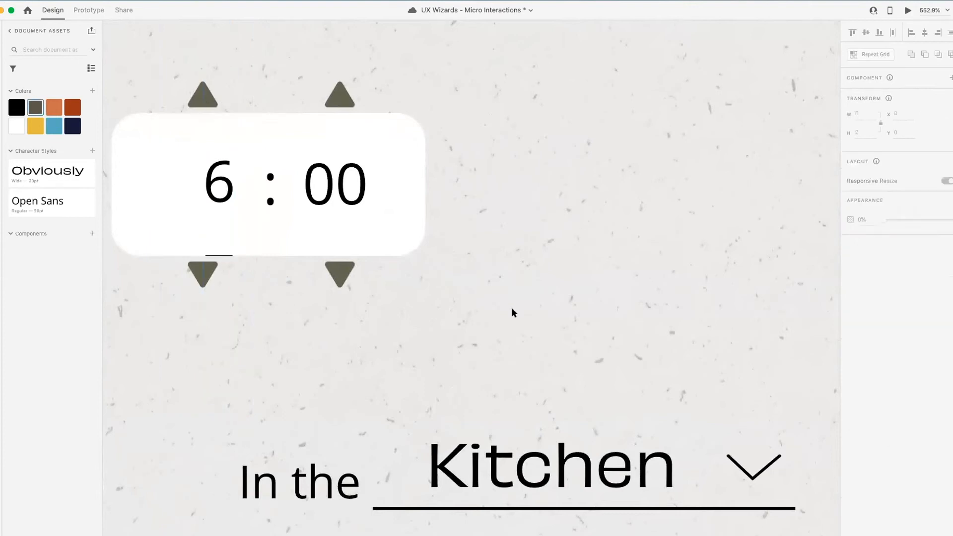
scroll(247, 220, "up", 5)
left_click(187, 97)
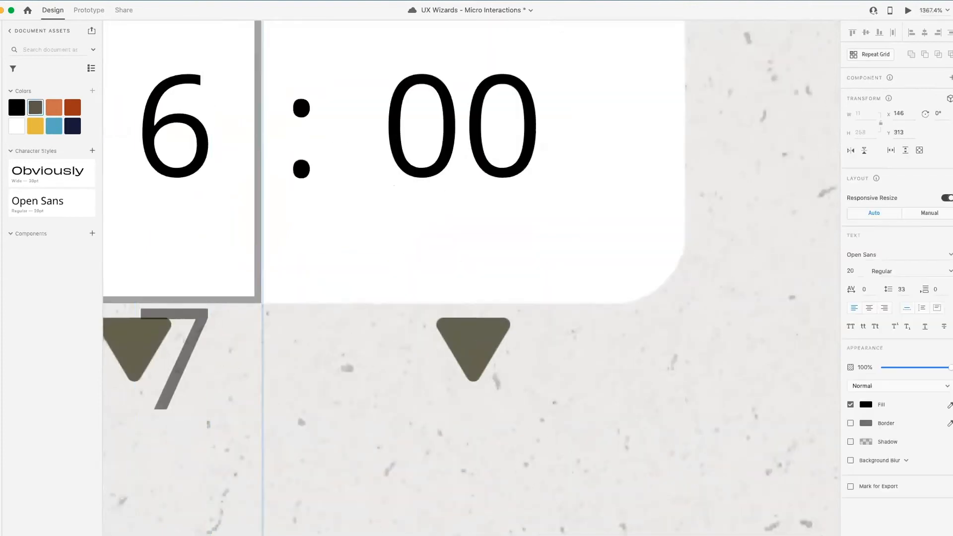
scroll(225, 129, "down", 3)
scroll(420, 204, "down", 10)
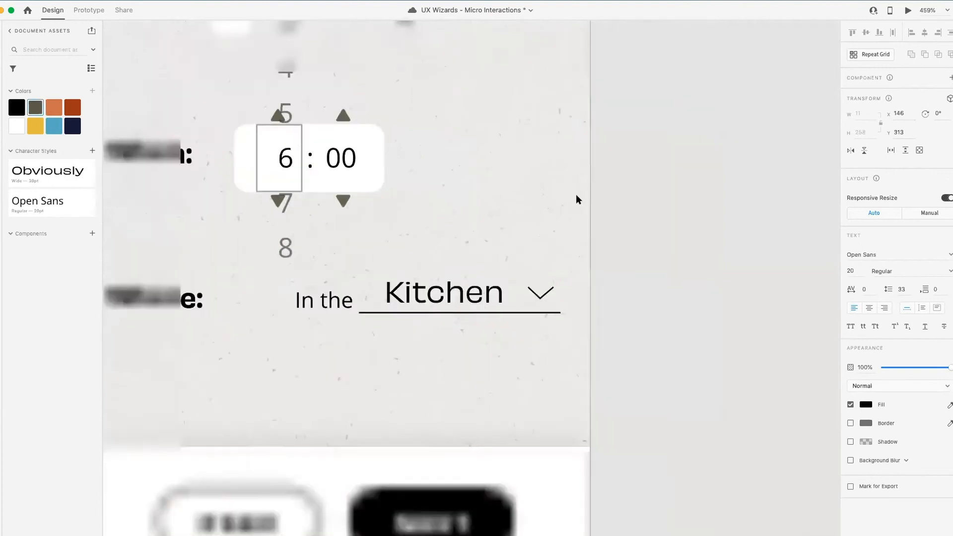
left_click(634, 202)
scroll(635, 204, "up", 3)
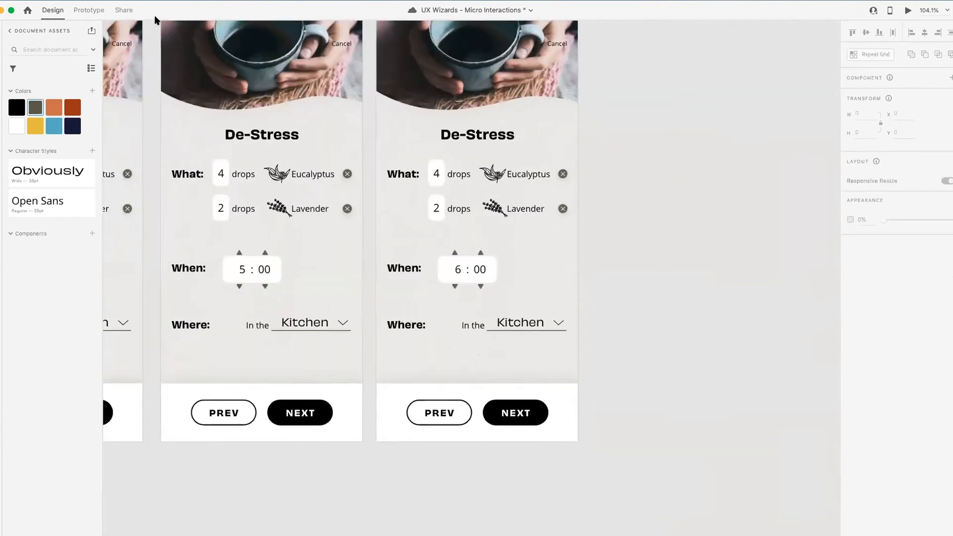
Step: Switch to prototyping and link the hours' down arrow on TimePicker – 1 to TimePicker – 2 with a Tap Auto-Animate interaction
left_click(84, 9)
scroll(240, 268, "up", 5)
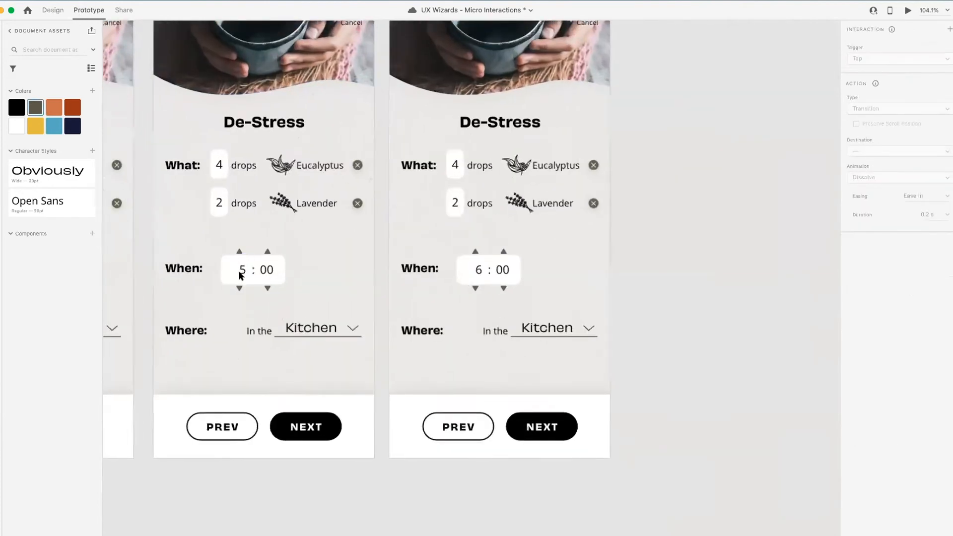
left_click(238, 286)
left_click_drag(243, 301, 548, 242)
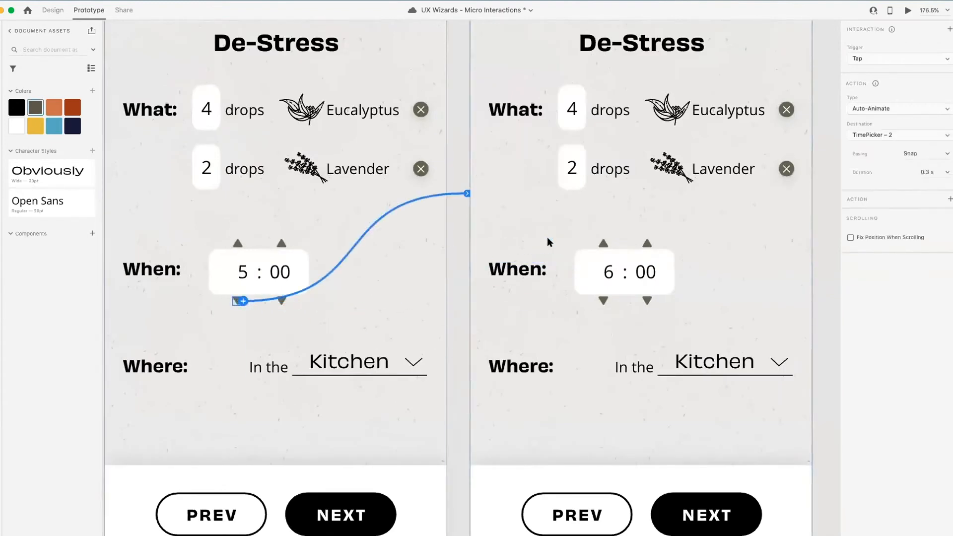
Step: Preview the flow from the TimePicker artboard, test the minutes' up arrow and the hours' down arrow, and close the preview
key("super+0")
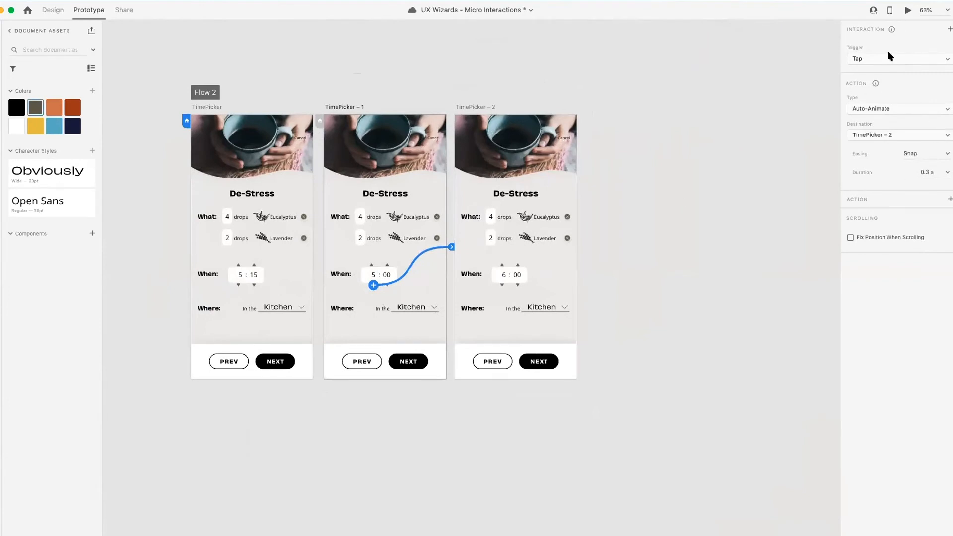
left_click(469, 95)
left_click(204, 107)
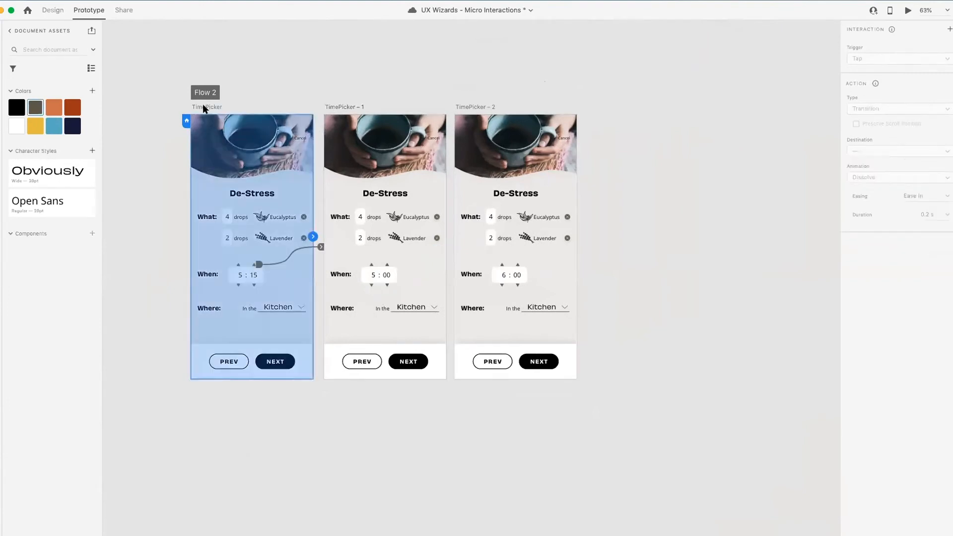
scroll(673, 73, "left", 2)
scroll(673, 72, "up", 1)
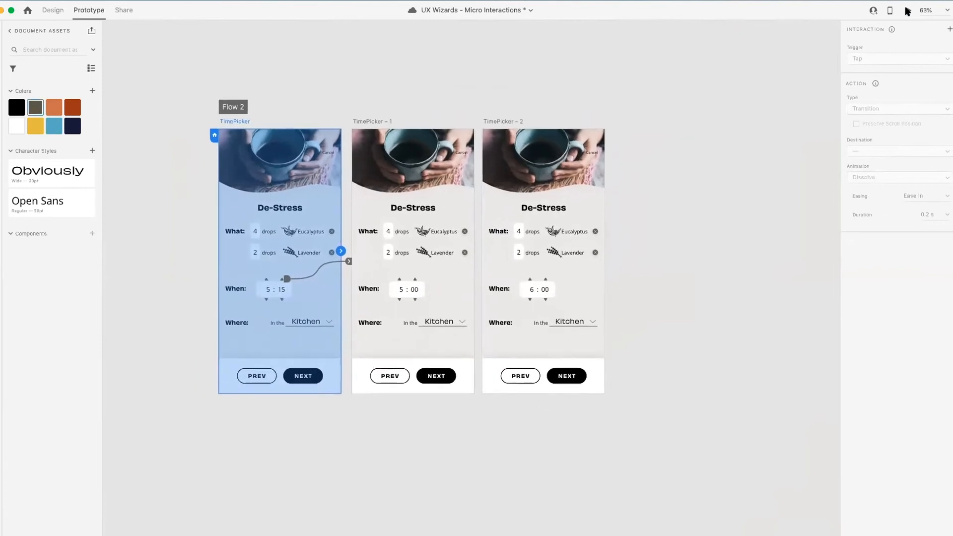
left_click(907, 9)
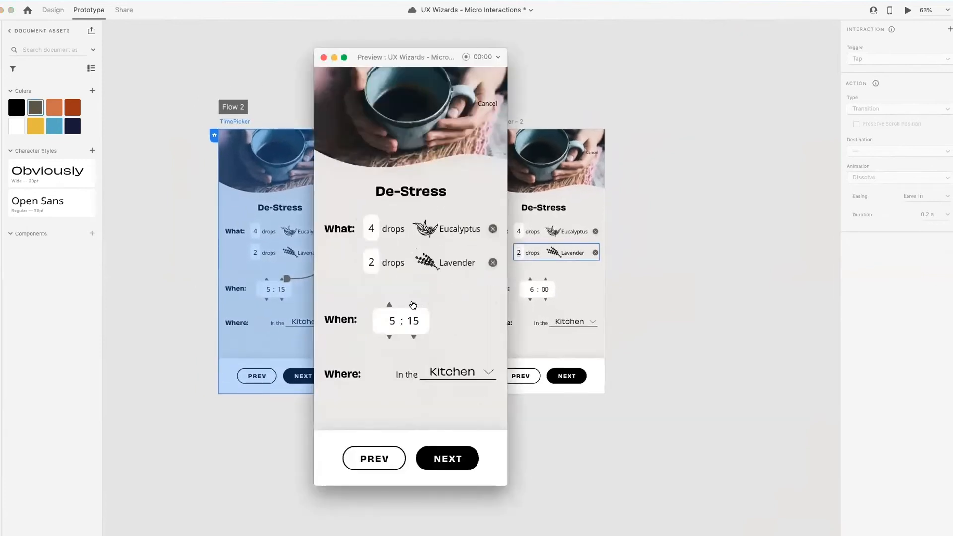
left_click(388, 337)
left_click(323, 56)
left_click(278, 52)
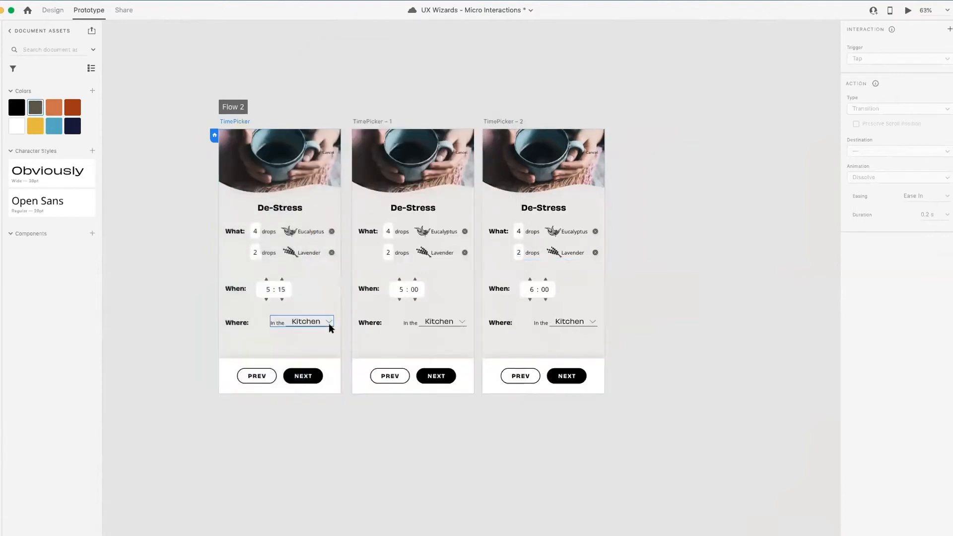
Step: Select the white background box behind the time numbers on the original TimePicker artboard
scroll(329, 323, "up", 5)
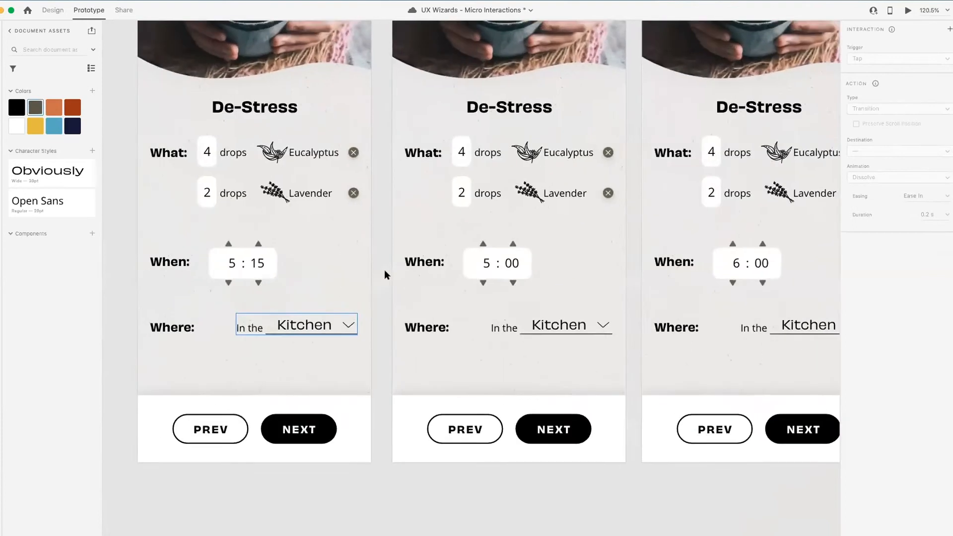
scroll(333, 302, "up", 3)
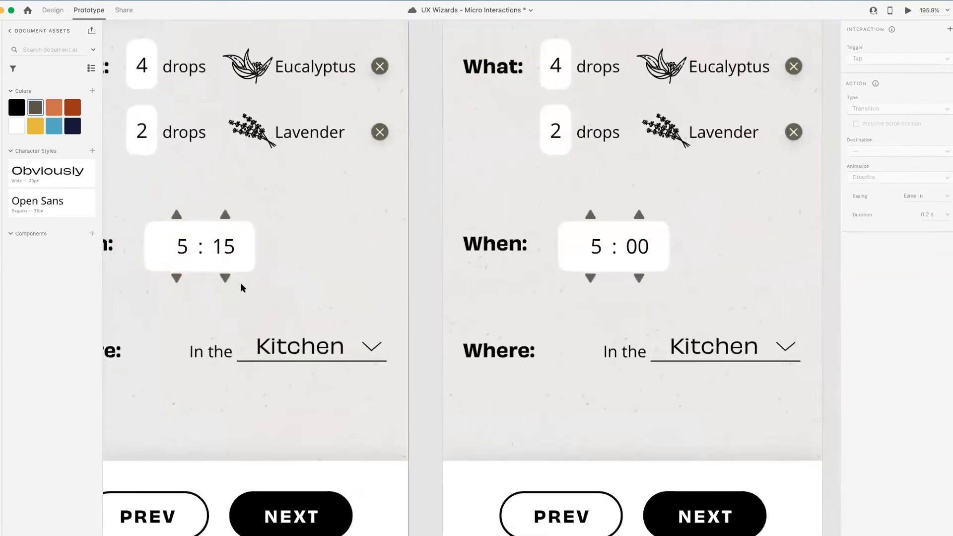
scroll(242, 286, "down", 6)
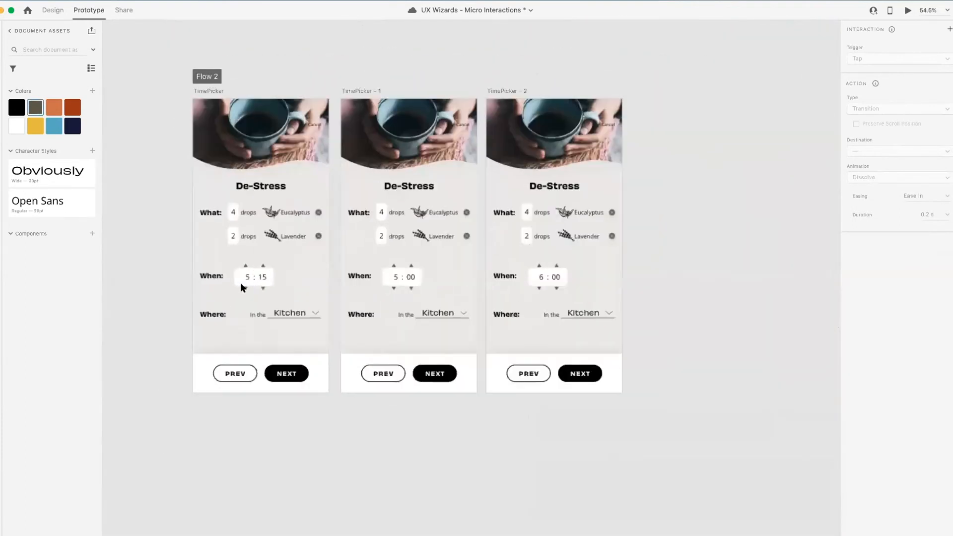
scroll(241, 284, "up", 6)
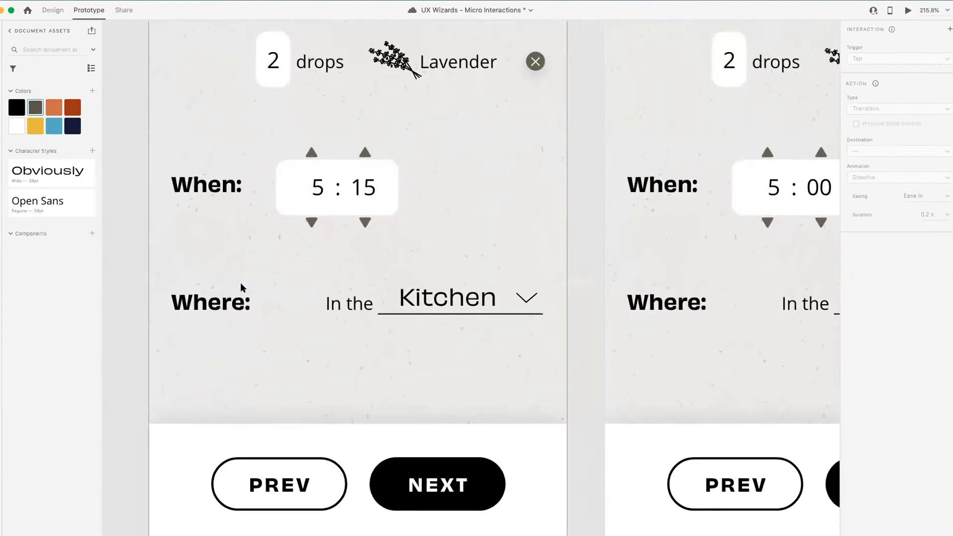
scroll(357, 198, "up", 2)
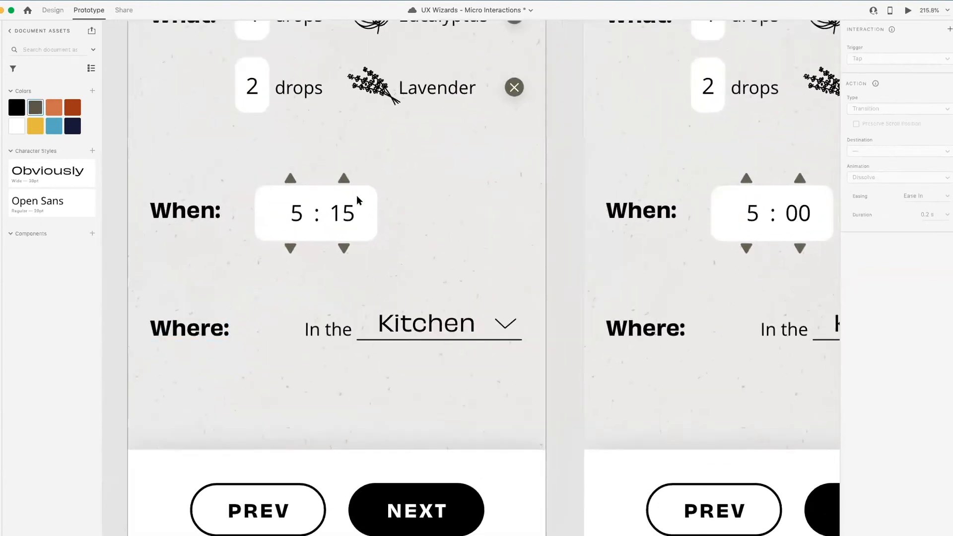
left_click(263, 201)
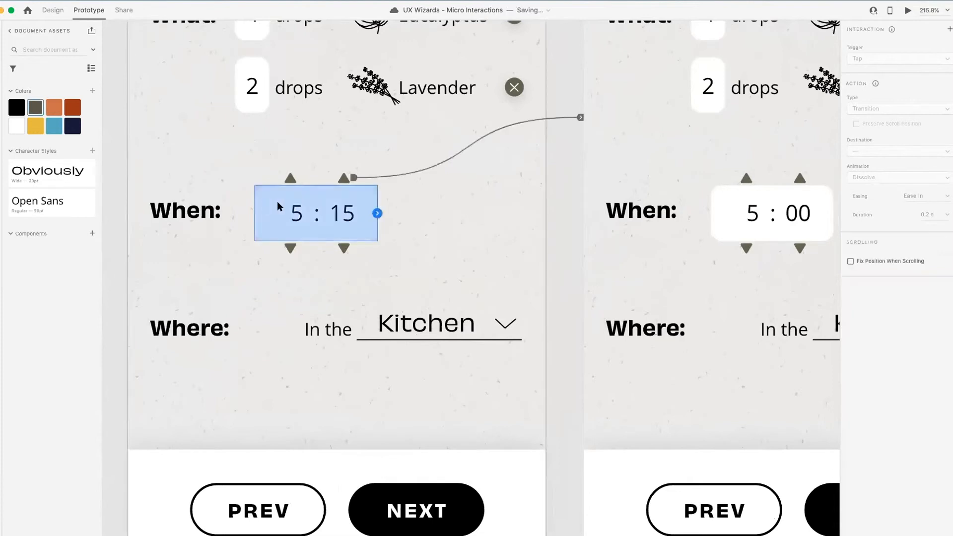
Step: In design mode, duplicate the white time box beside the original and narrow the copy to 98 wide
left_click(52, 10)
left_click_drag(267, 204, 403, 191)
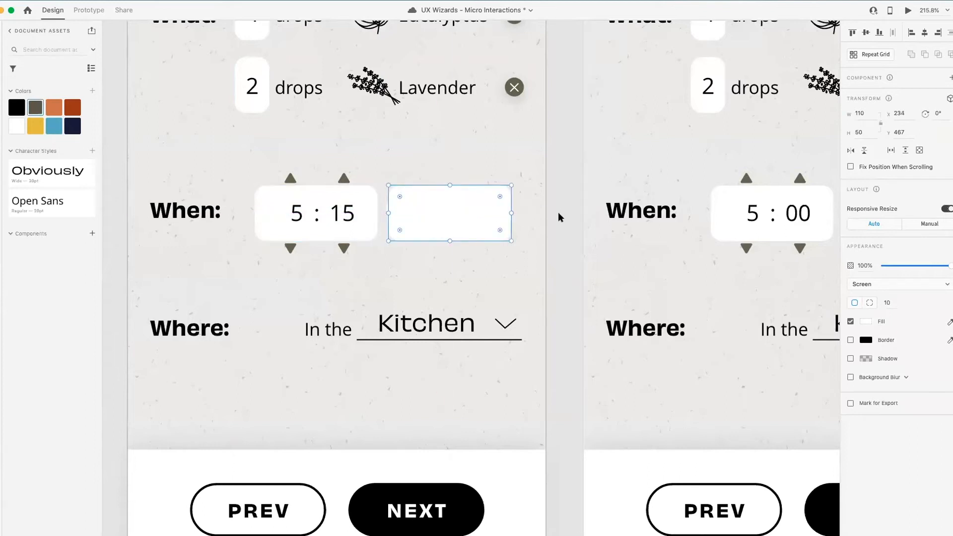
scroll(486, 231, "up", 6)
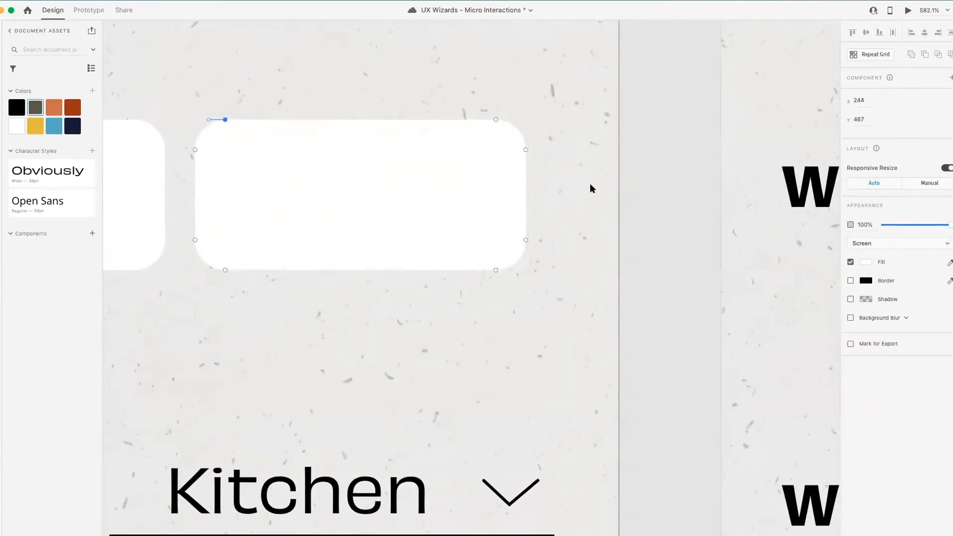
left_click_drag(526, 191, 487, 191)
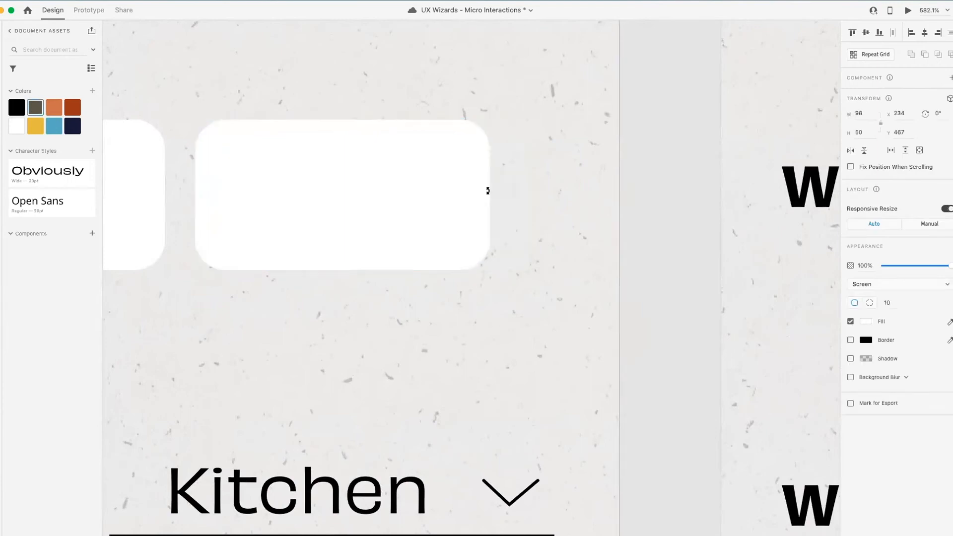
left_click(676, 215)
scroll(471, 298, "down", 3)
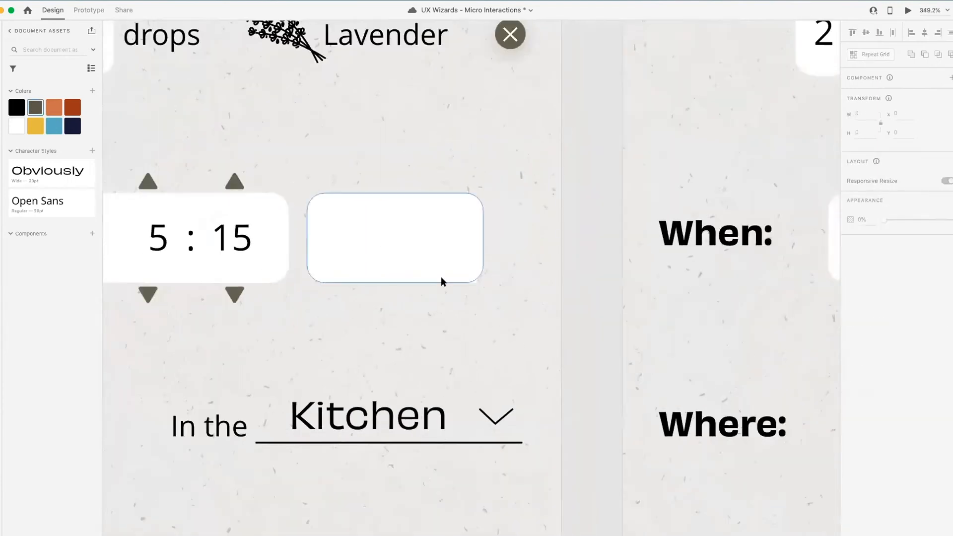
Step: Duplicate the empty 98-wide box, fill the copy with the dark olive swatch and set its blend mode to Normal
scroll(442, 278, "up", 4)
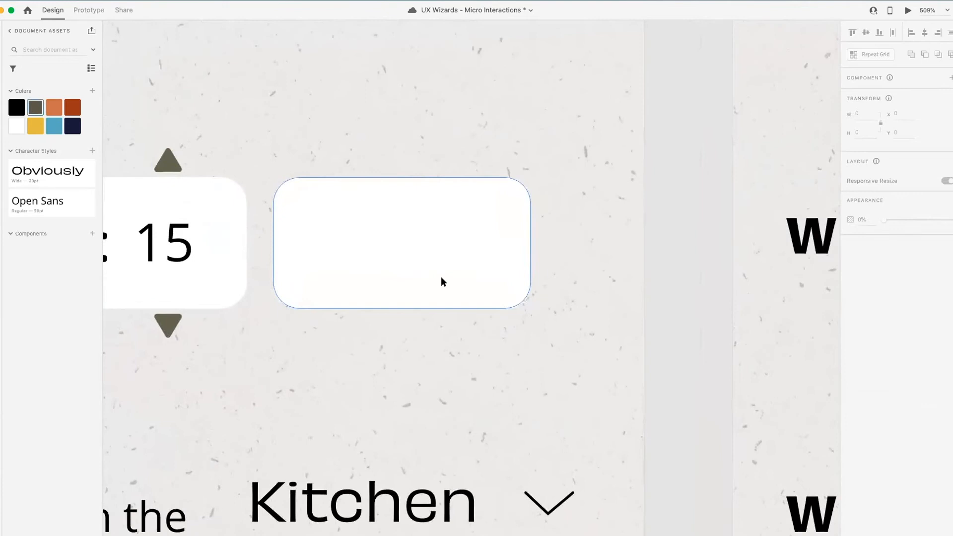
left_click(412, 228)
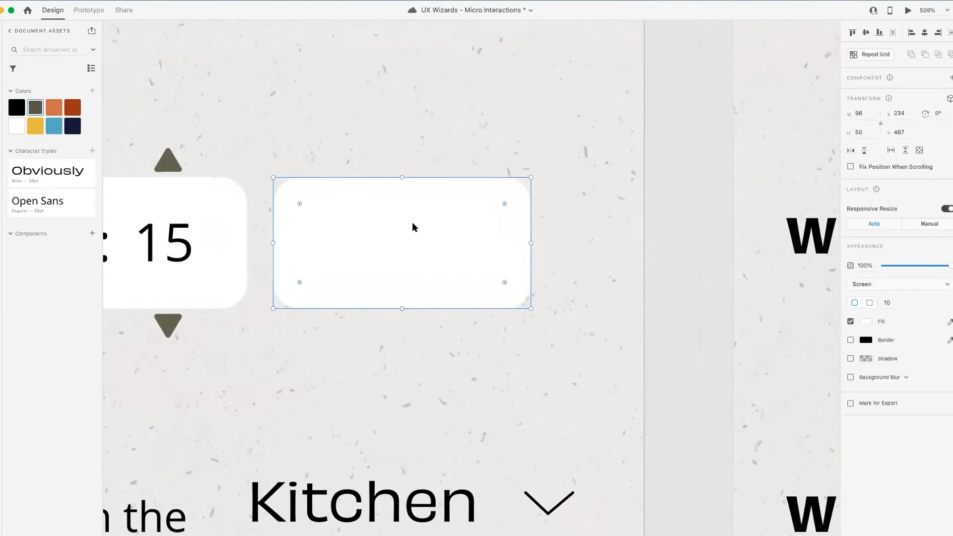
left_click(700, 213)
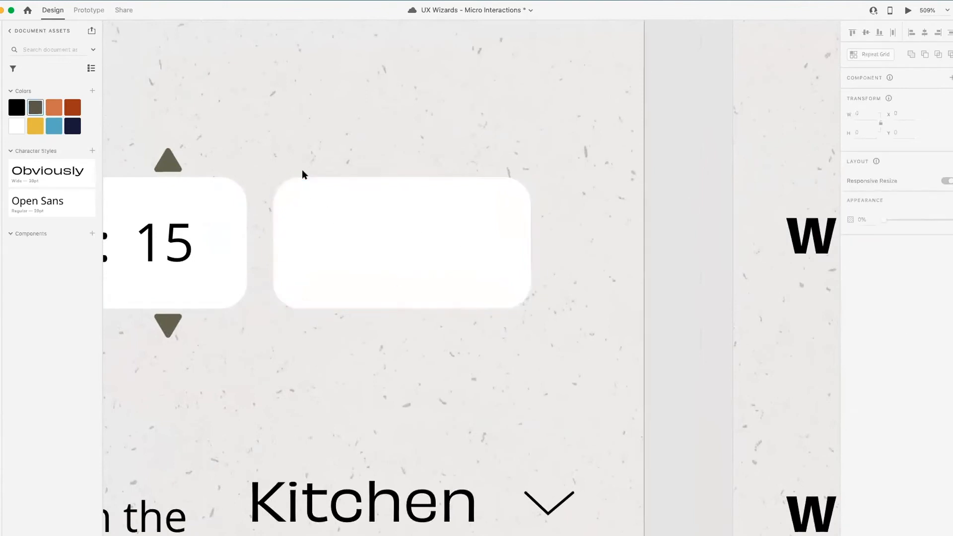
left_click(363, 231)
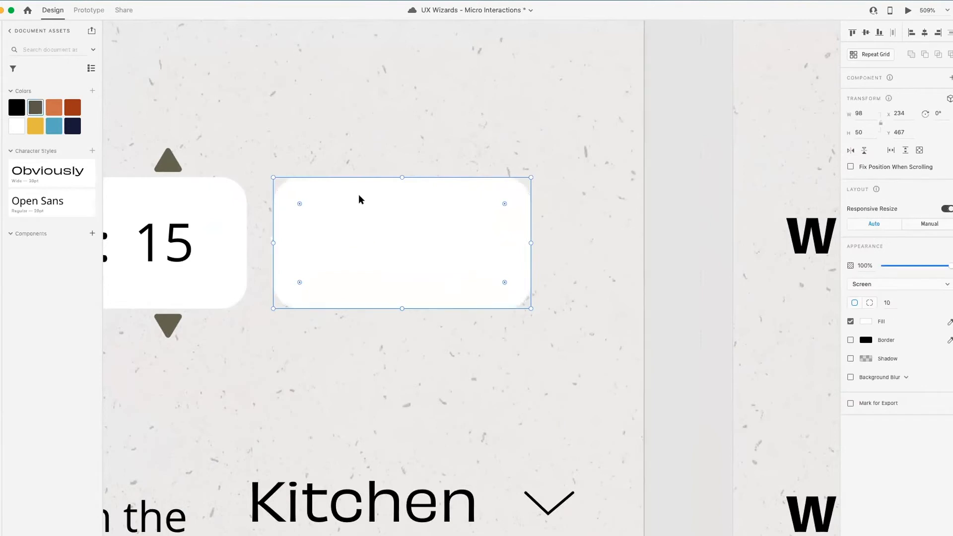
left_click(36, 108)
scroll(589, 258, "down", 5)
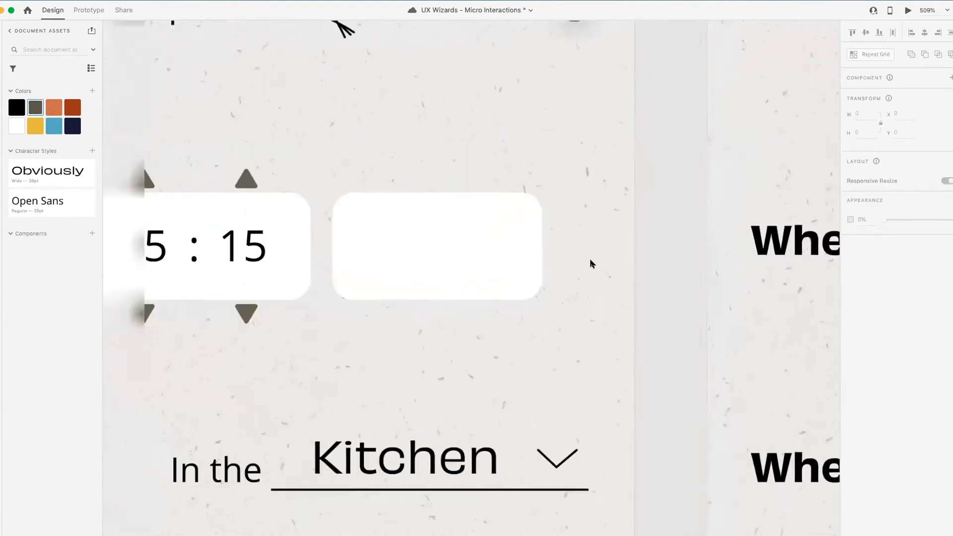
left_click_drag(504, 246, 557, 281)
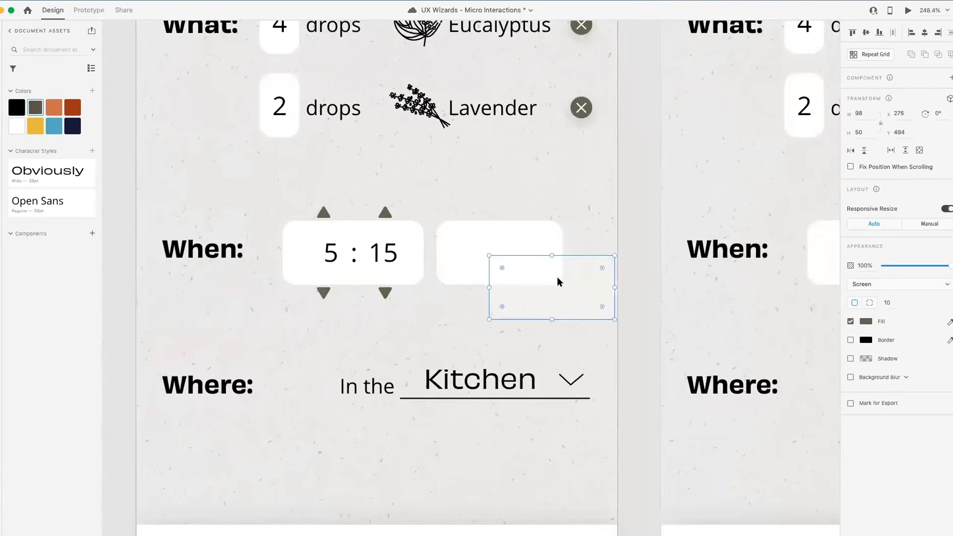
left_click(892, 284)
left_click(874, 228)
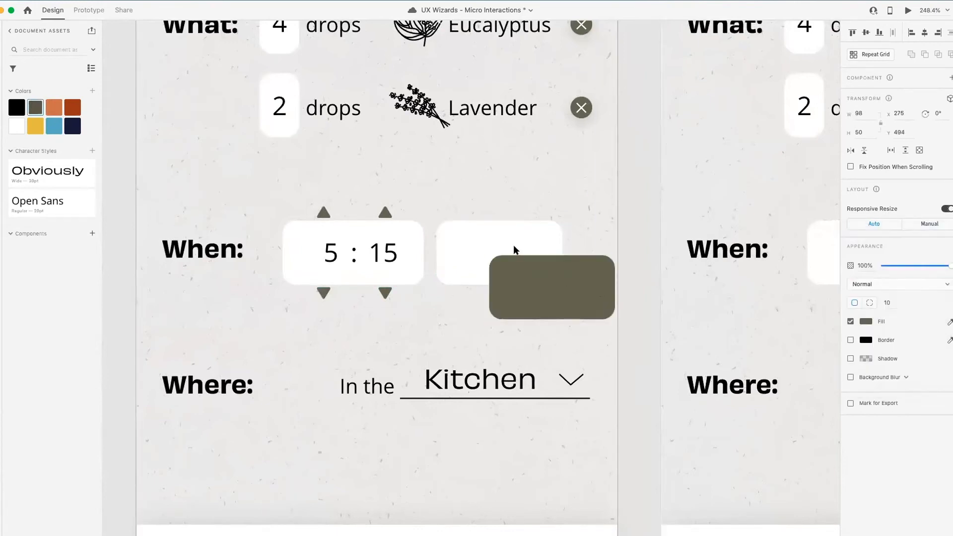
Step: Align the olive box over the empty white box and resize it to a 48 × 48 square at X 235, Y 468
left_click_drag(513, 245, 535, 279)
scroll(535, 281, "up", 5)
mouse_move(436, 235)
left_mouse_down()
mouse_move(461, 234)
mouse_move(453, 237)
left_mouse_up()
left_click_drag(367, 134, 367, 135)
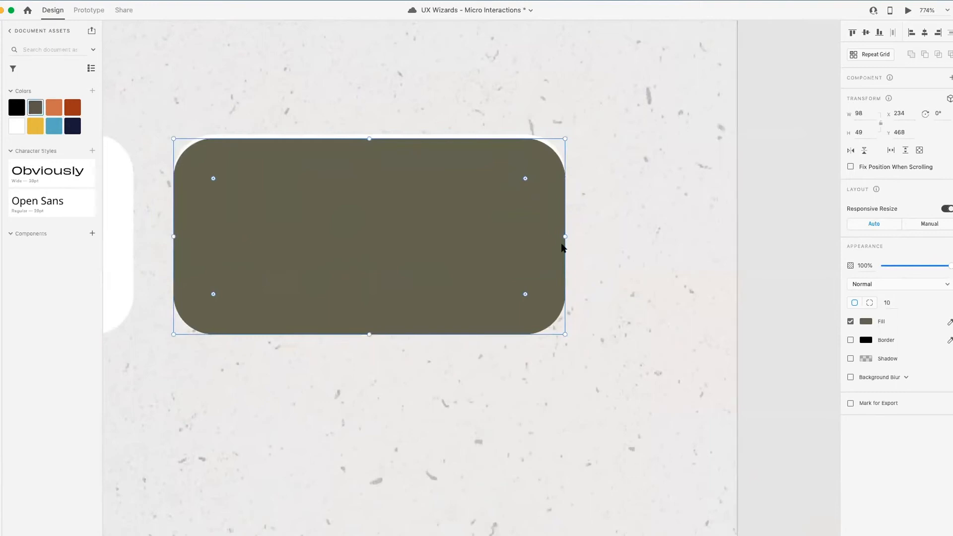
left_click_drag(565, 236, 370, 238)
left_click_drag(271, 334, 271, 330)
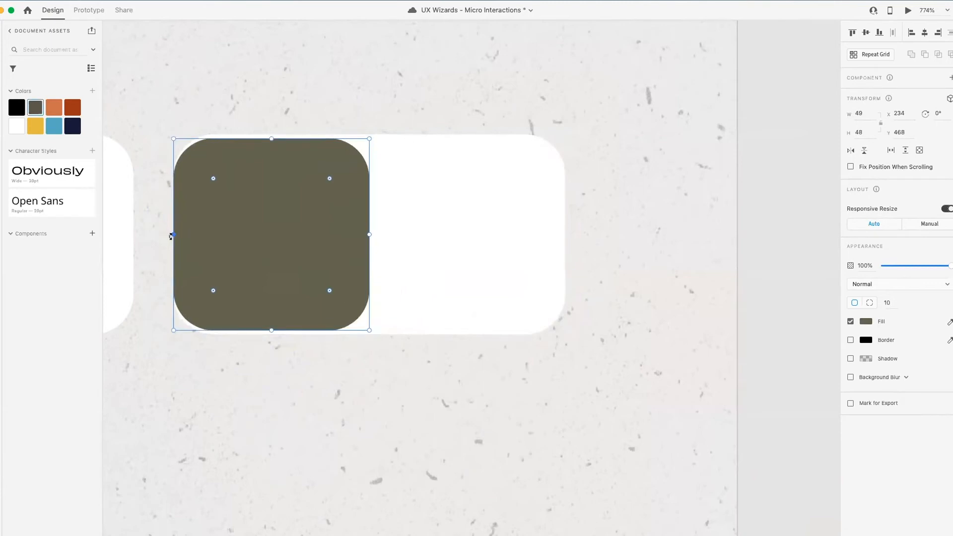
left_click_drag(175, 234, 179, 234)
Step: Slightly reduce the olive square's corner radius so its curves run parallel to the white box's corners
scroll(184, 204, "up", 5)
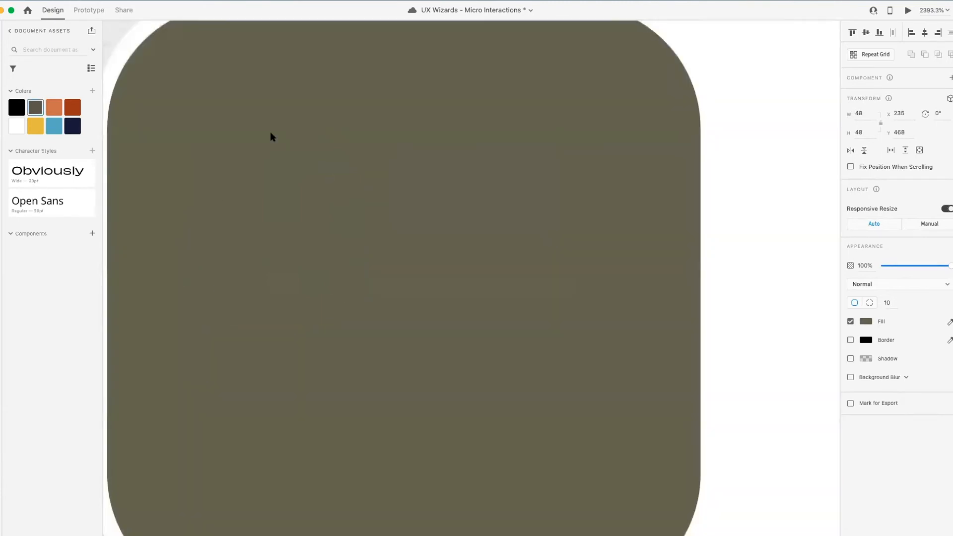
scroll(165, 288, "down", 6)
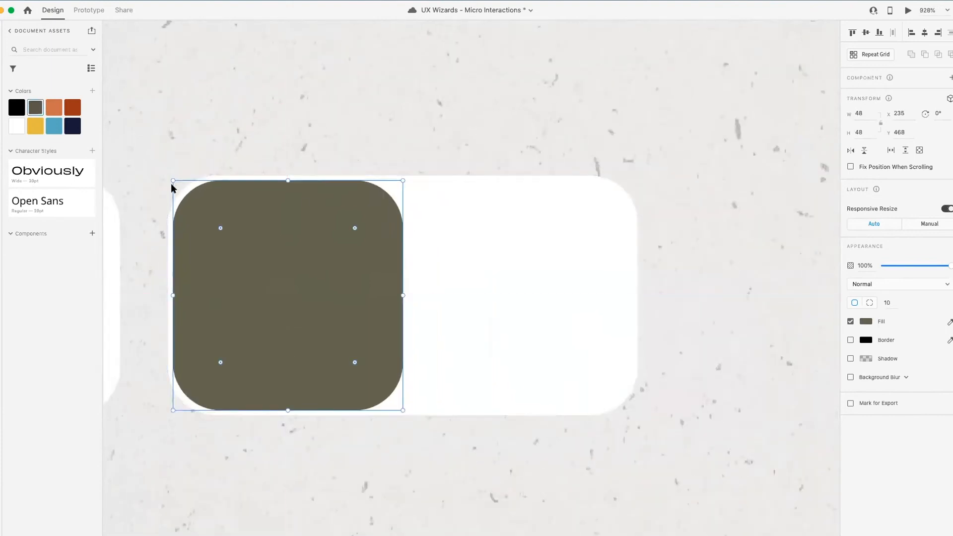
scroll(153, 210, "up", 1)
scroll(152, 210, "up", 5)
left_click_drag(350, 269, 336, 255)
left_click(324, 119)
left_click(343, 194)
left_click(151, 90)
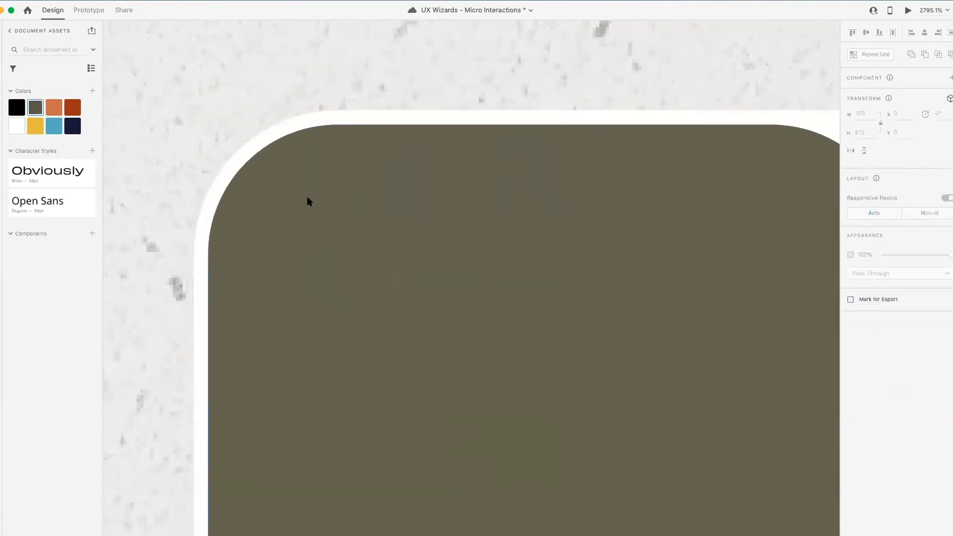
Step: Add the text "am" and centre it on the olive square
scroll(326, 213, "down", 4)
scroll(326, 213, "down", 5)
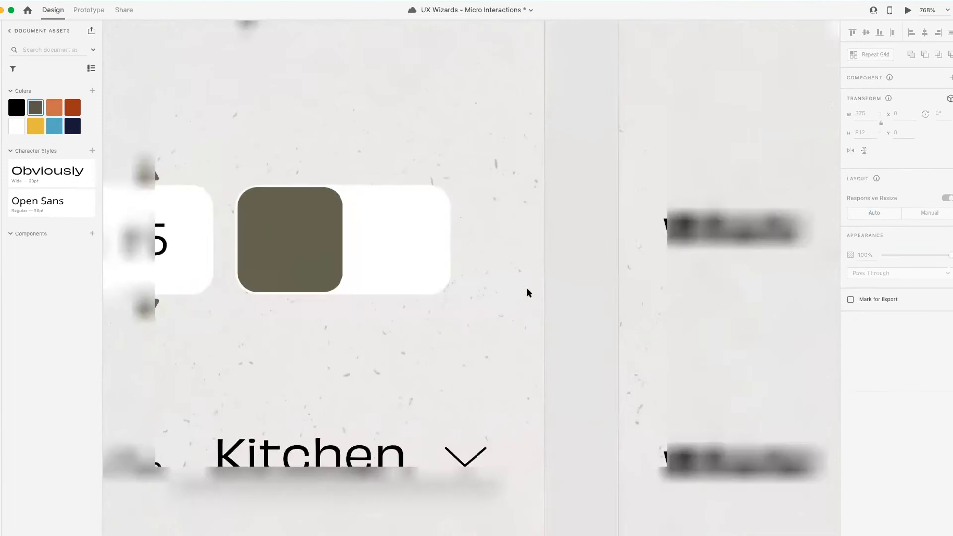
scroll(336, 257, "up", 2)
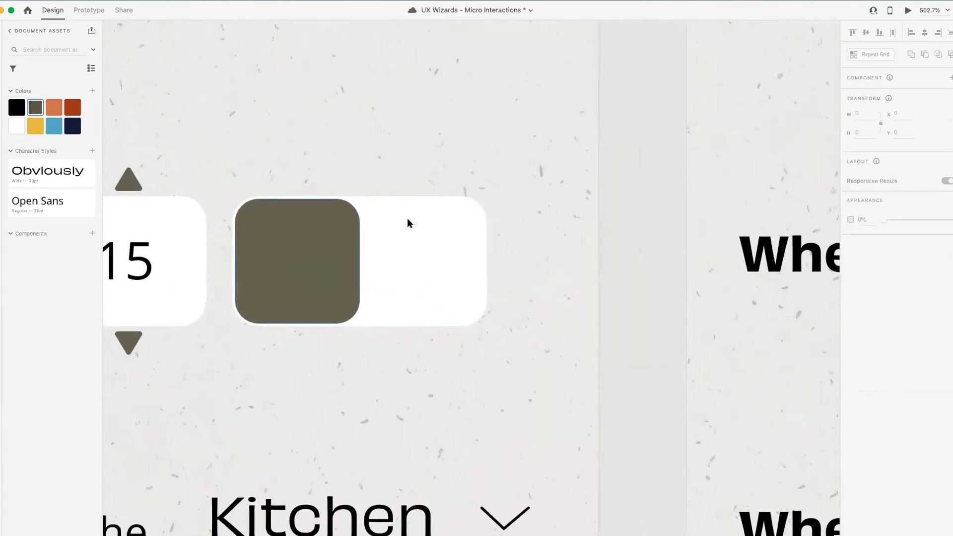
scroll(370, 308, "up", 2)
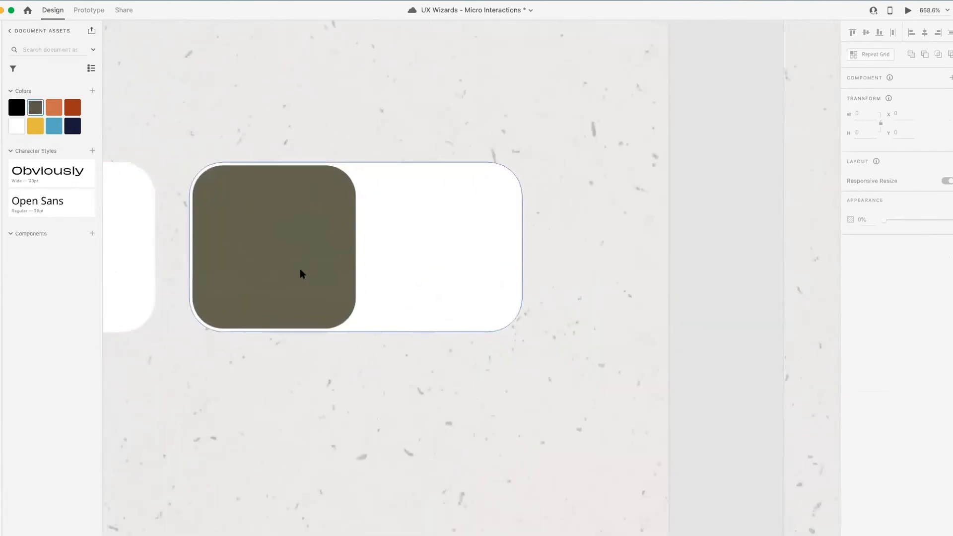
key("t")
left_click(272, 245)
type("am")
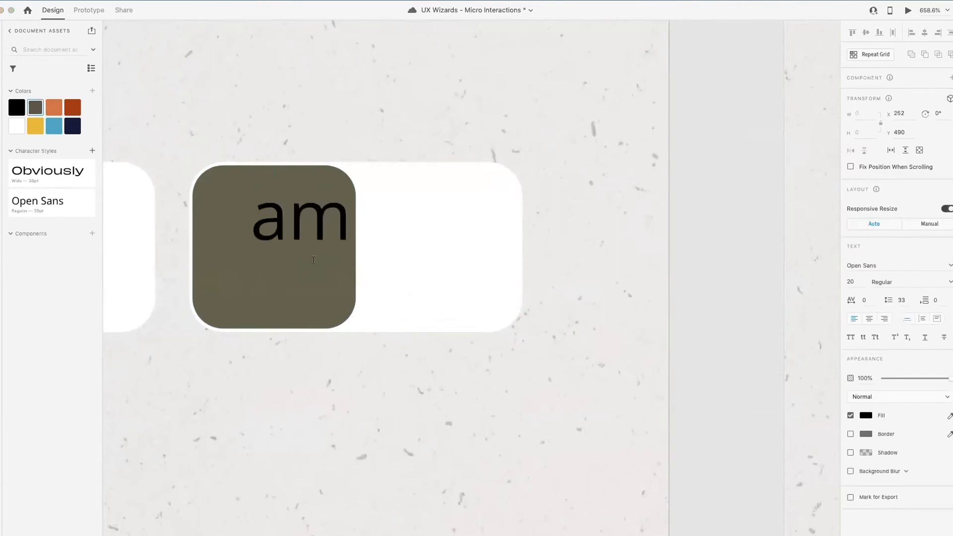
key("super+a")
key("Escape")
left_click_drag(314, 224, 299, 241)
Step: Set the "am" text fill to white, #FFFFFF
left_click(866, 416)
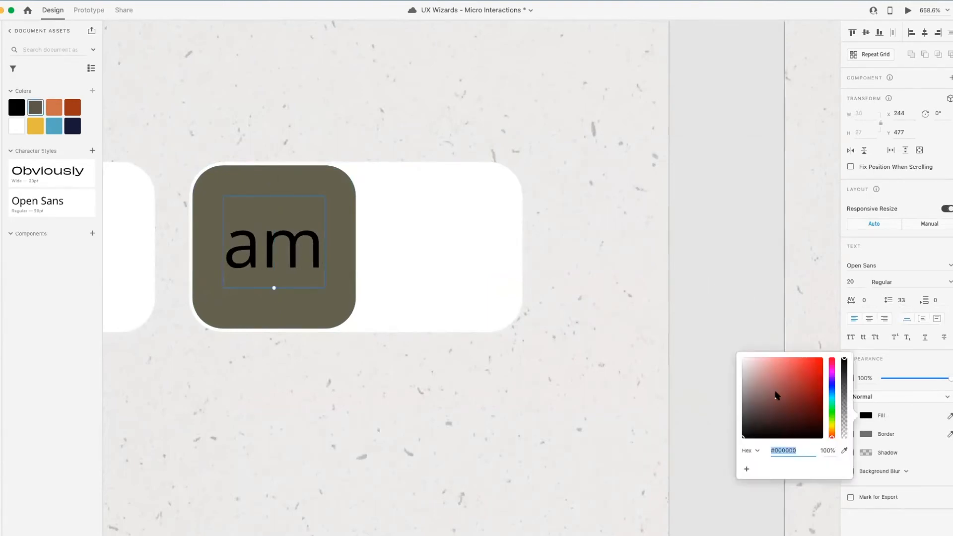
type("ffffff")
key("Return")
left_click(705, 164)
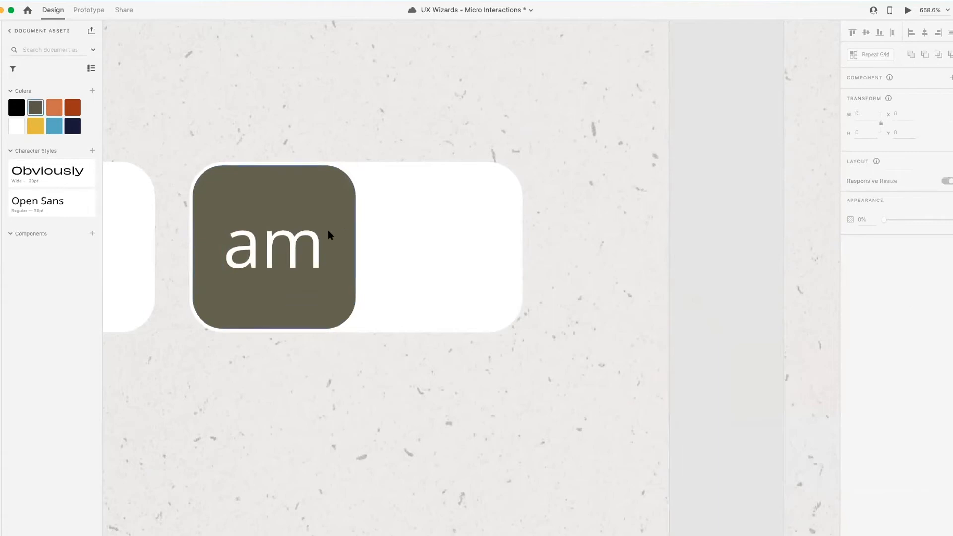
Step: Duplicate the "am" text onto the empty half of the white box and set the copy's fill to #000000
left_click_drag(448, 259, 453, 257)
left_click(866, 415)
left_click_drag(804, 419, 705, 469)
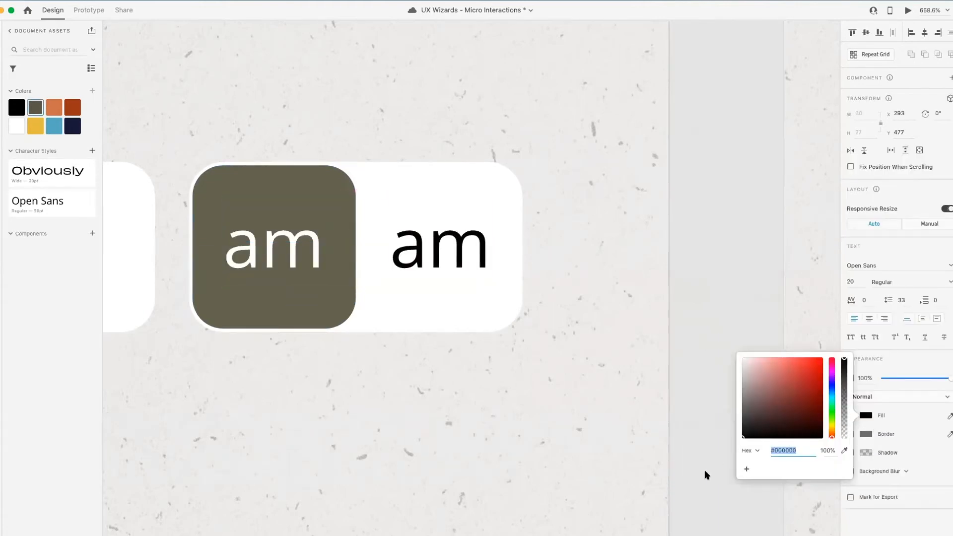
left_click(658, 240)
Step: Change the black label's text to "pm" and centre it on the white half of the toggle
left_click(416, 255)
double_click(416, 254)
type("pm")
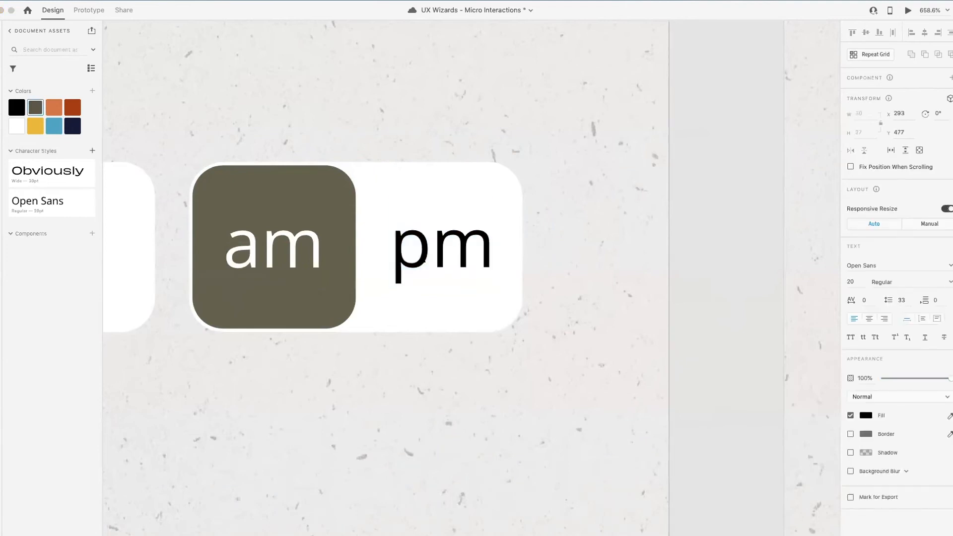
key("BackSpace")
key("BackSpace")
type("Pm")
left_click(444, 257)
key("BackSpace")
type("p")
key("Escape")
left_click_drag(443, 251, 440, 250)
left_click(730, 226)
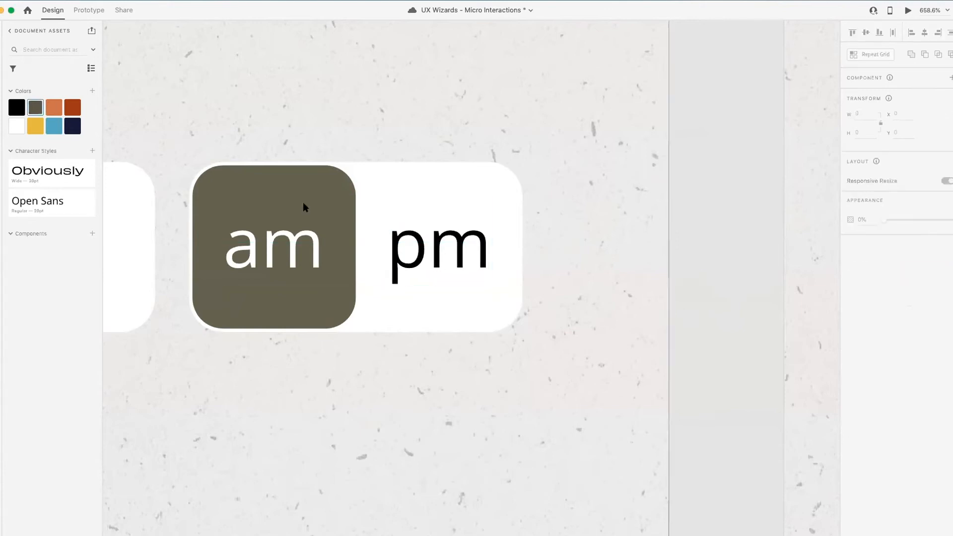
Step: Examine the am/pm toggle up close and in context with the other TimePicker artboards
scroll(355, 257, "down", 5)
scroll(305, 288, "down", 5)
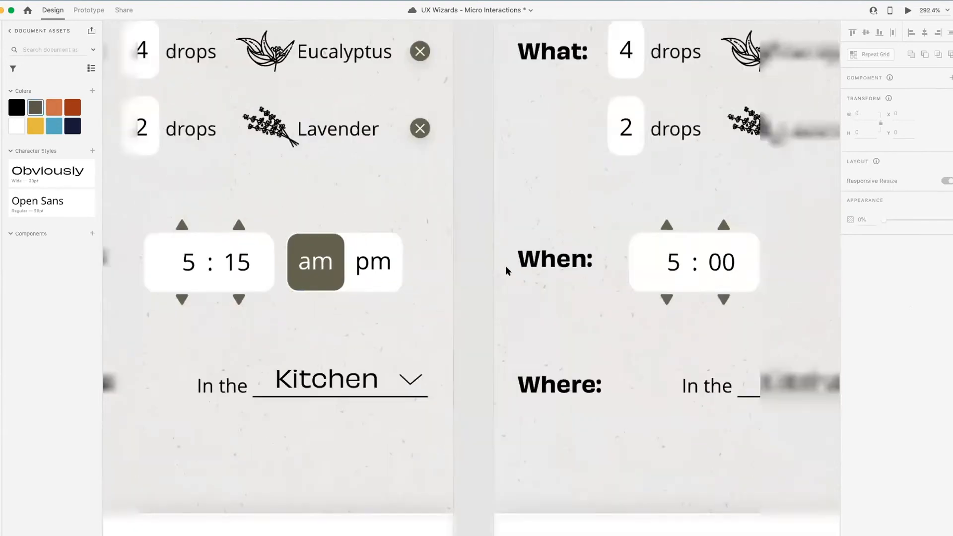
scroll(306, 233, "up", 5)
scroll(307, 232, "up", 5)
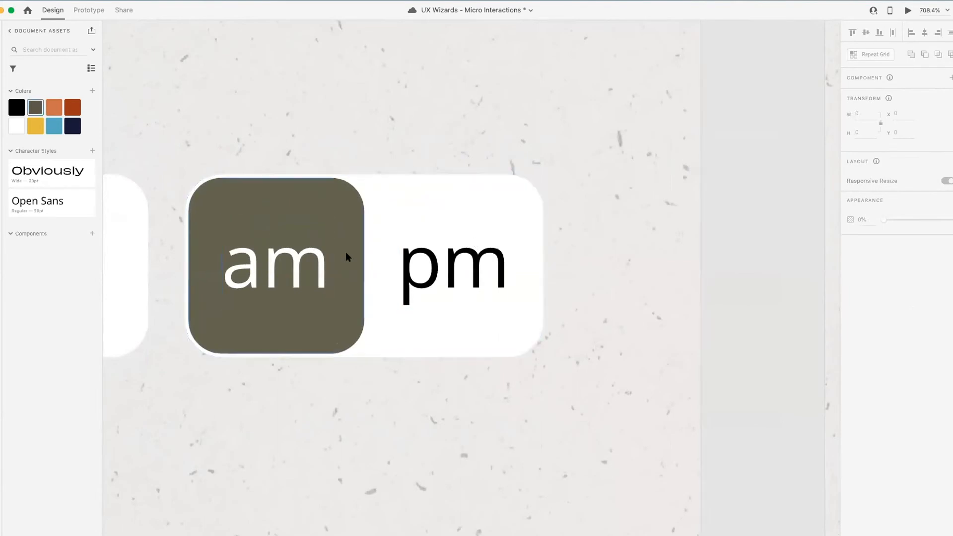
scroll(347, 256, "down", 5)
scroll(345, 252, "down", 3)
scroll(345, 252, "up", 5)
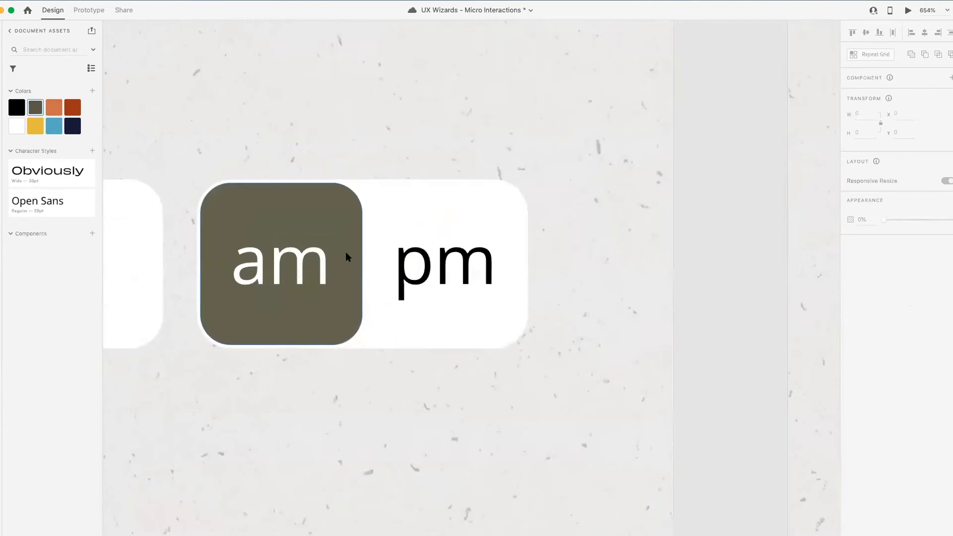
scroll(346, 253, "down", 5)
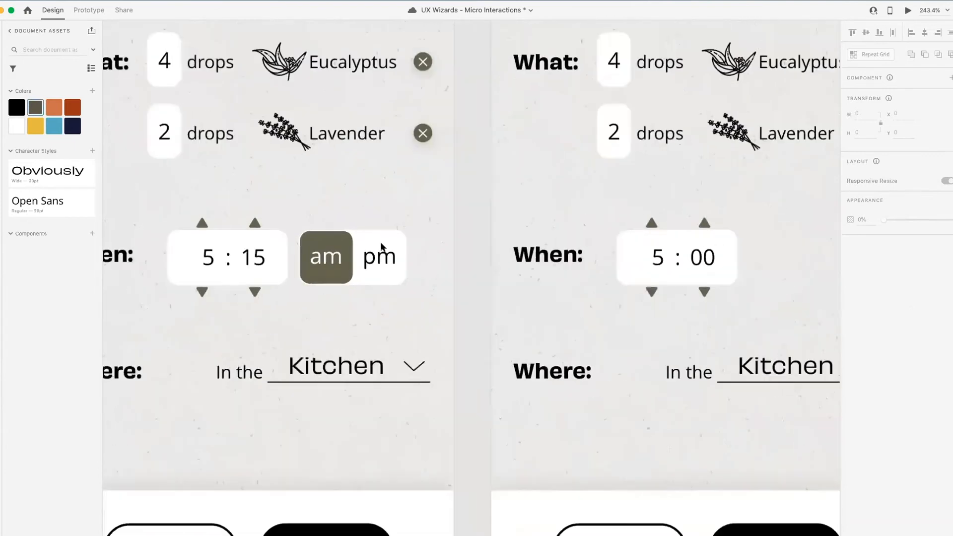
scroll(623, 236, "down", 6)
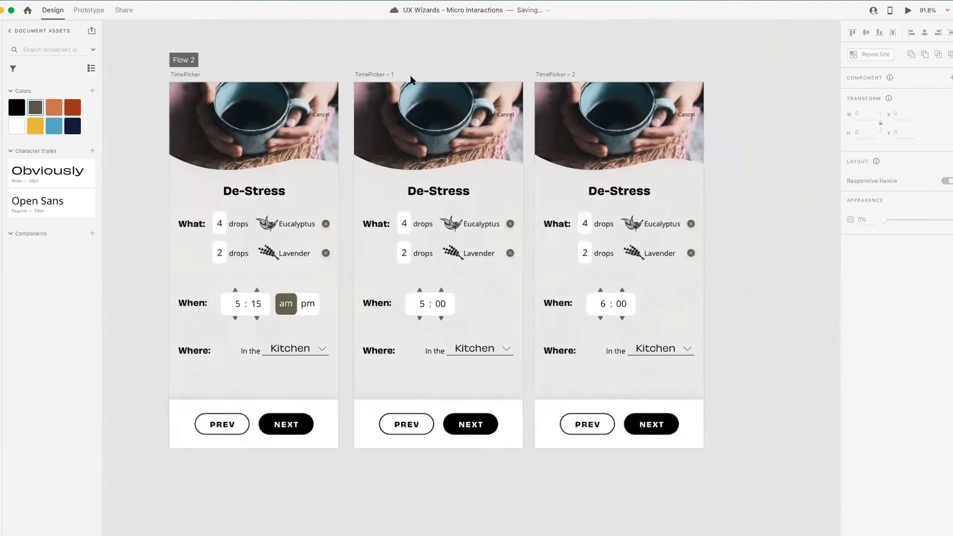
left_click(395, 87)
left_click(365, 254)
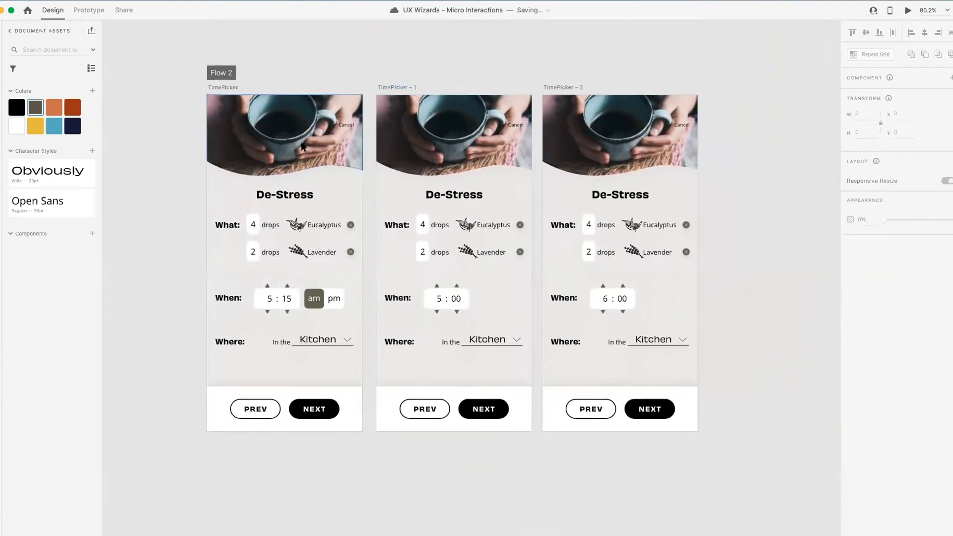
scroll(303, 144, "up", 2)
scroll(329, 340, "up", 10)
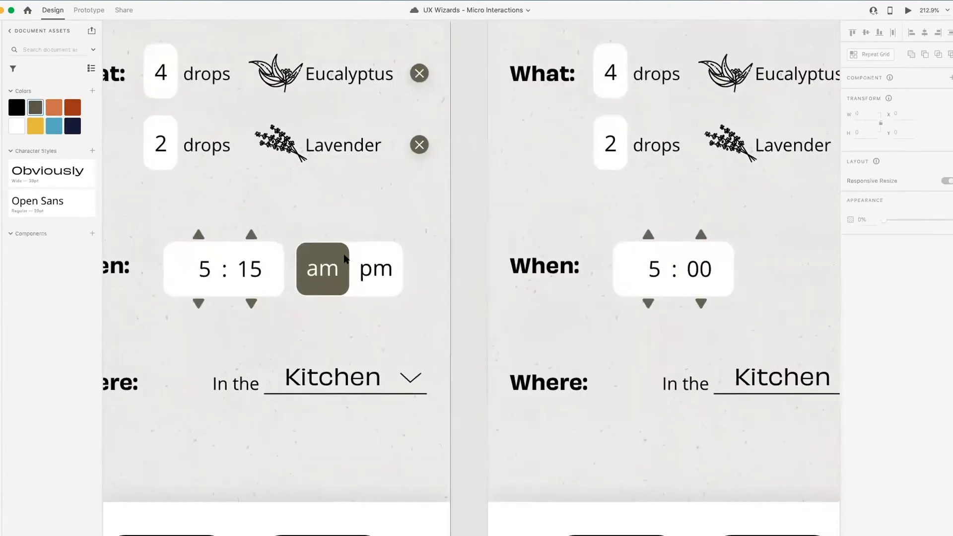
scroll(344, 254, "up", 3)
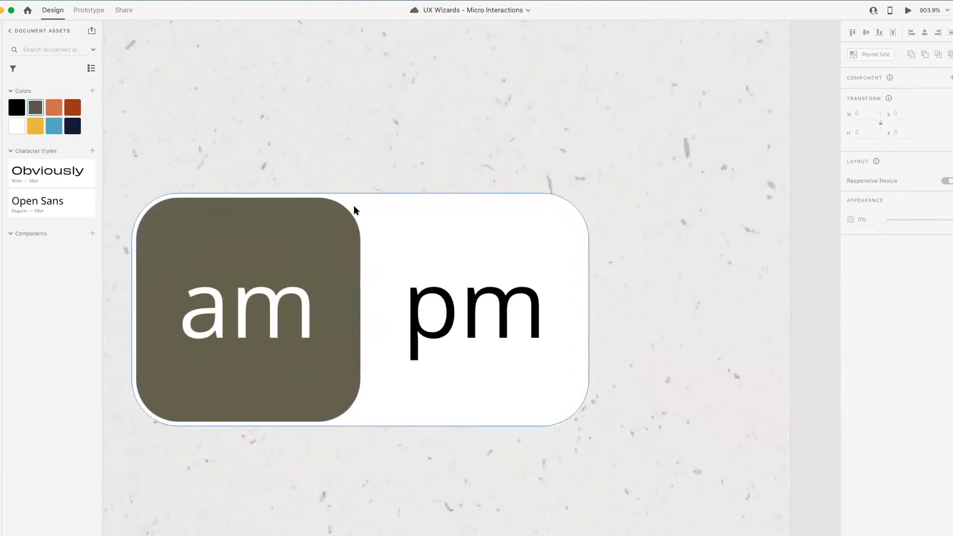
Step: Group the white box, the olive square and the "am" and "pm" labels together
scroll(513, 185, "down", 4)
left_click_drag(506, 172, 229, 344)
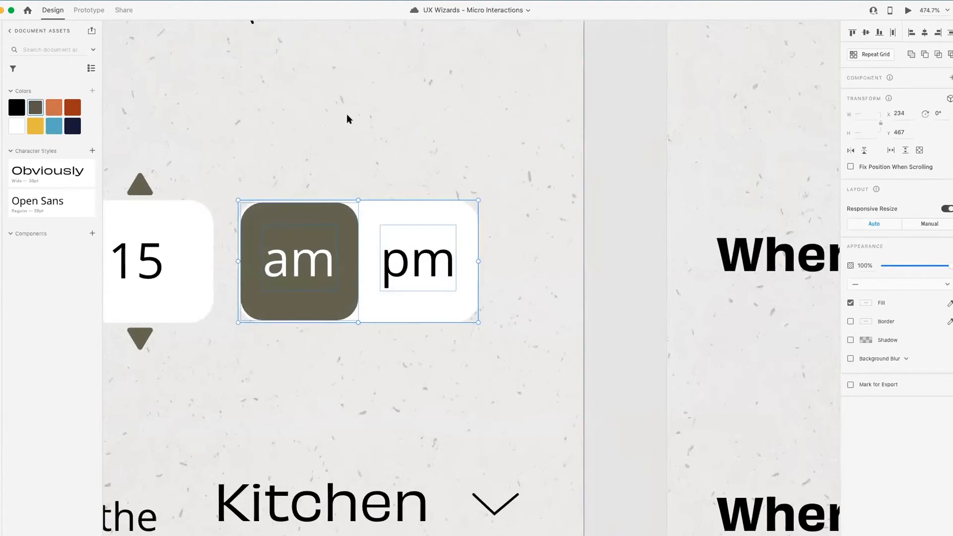
key("super+g")
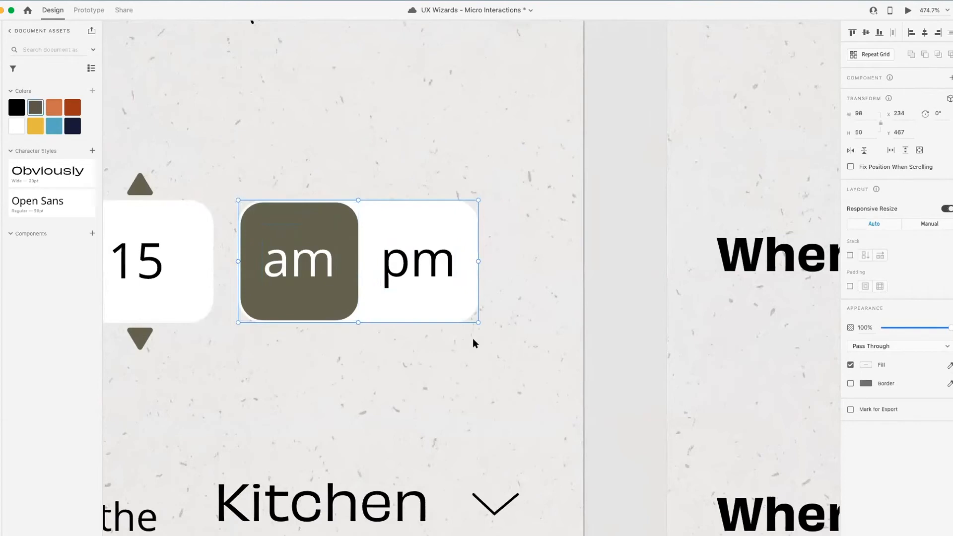
Step: Turn the grouped am/pm toggle into a component
key("super+k")
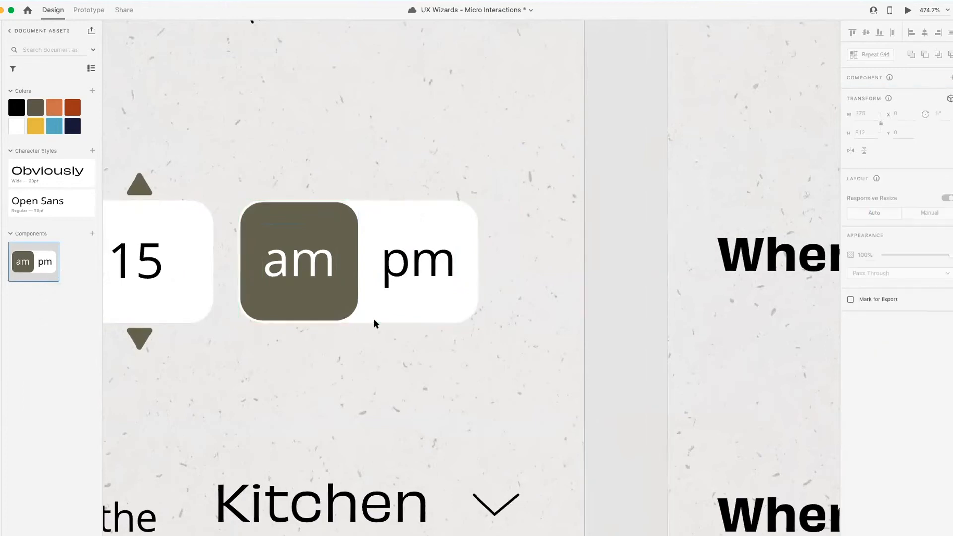
scroll(375, 320, "up", 3)
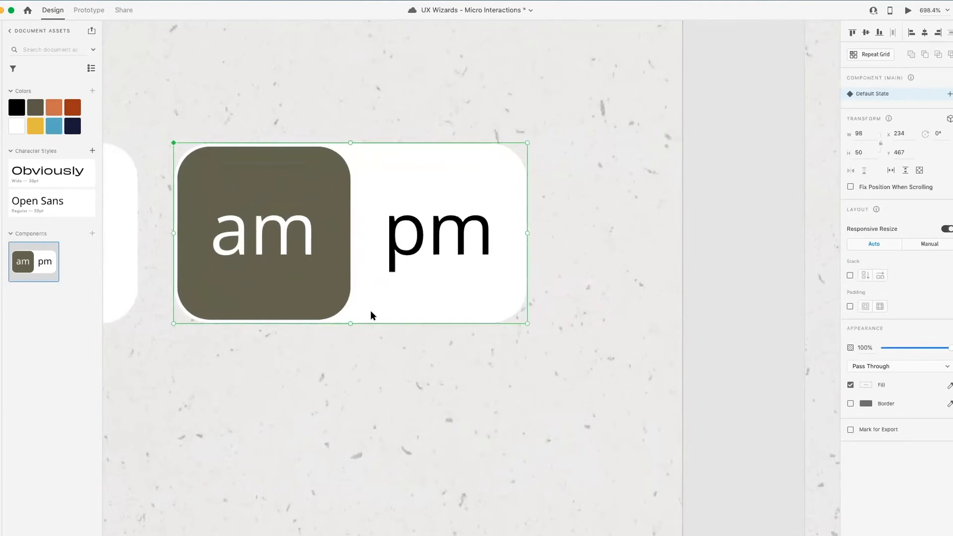
left_click(667, 189)
left_click(296, 174)
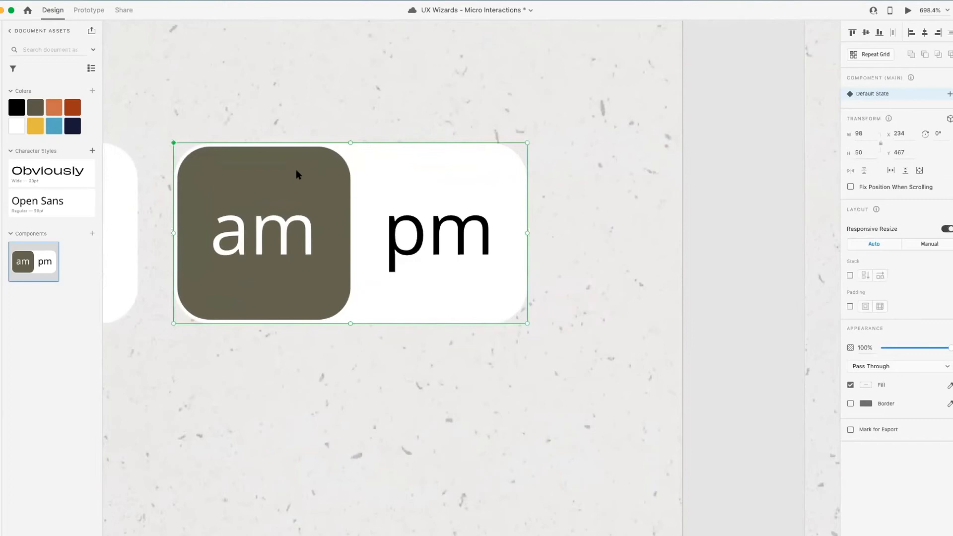
Step: Add a new state named "pm" to the toggle component
left_click(950, 94)
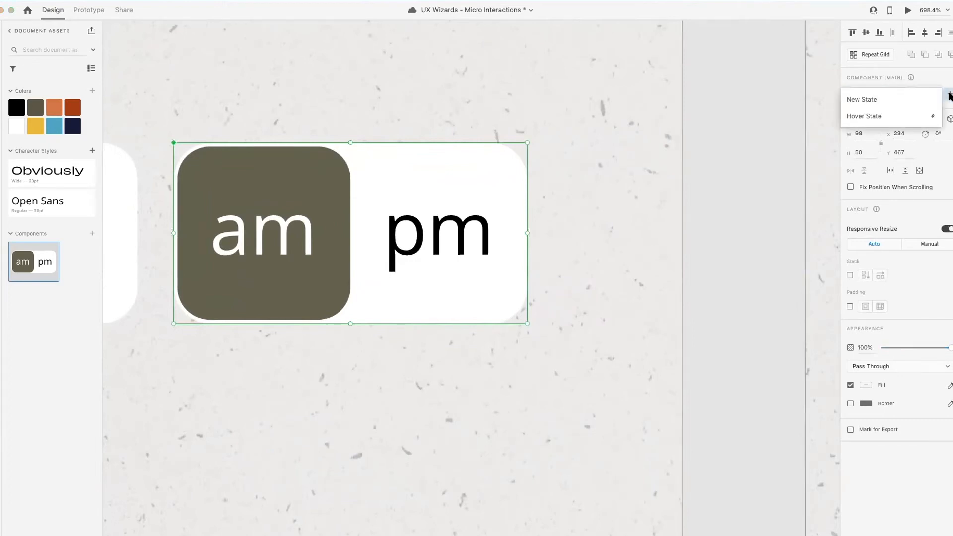
left_click(888, 99)
type("pm")
key("Return")
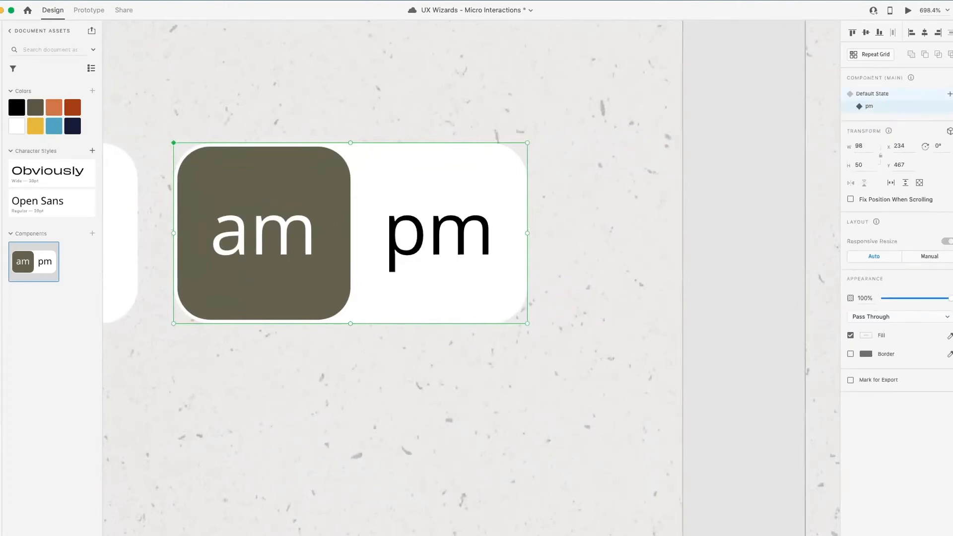
Step: In the pm state, move the olive square onto the "pm" half of the white box
left_click(769, 142)
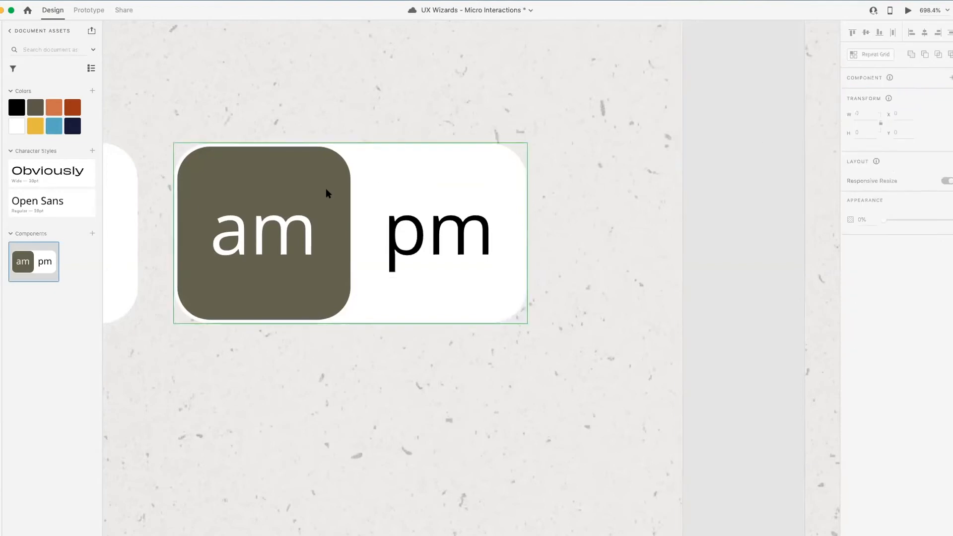
left_click(504, 169)
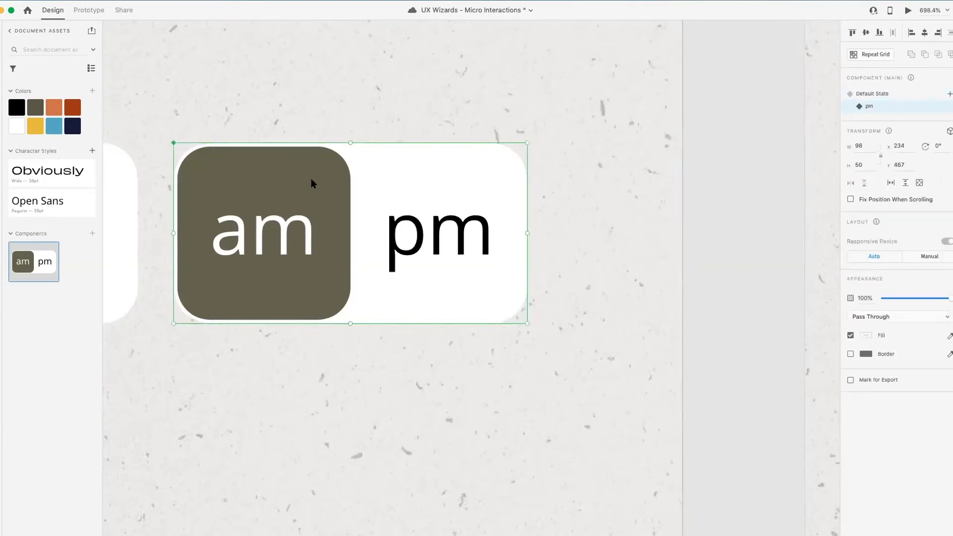
left_click_drag(309, 165, 482, 165)
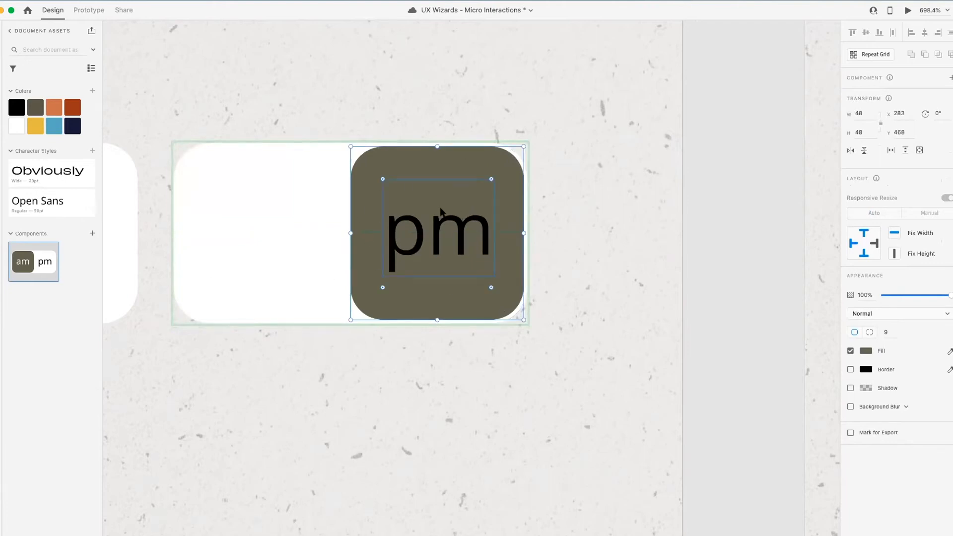
Step: In the pm state, set the "pm" label's fill to white and the "am" label's fill to black
left_click(442, 231)
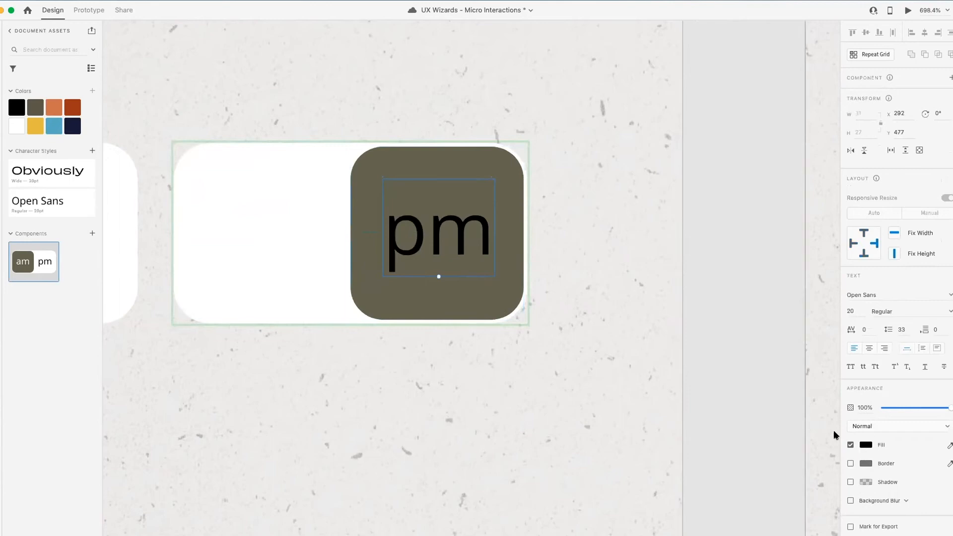
left_click(865, 445)
left_click(751, 389)
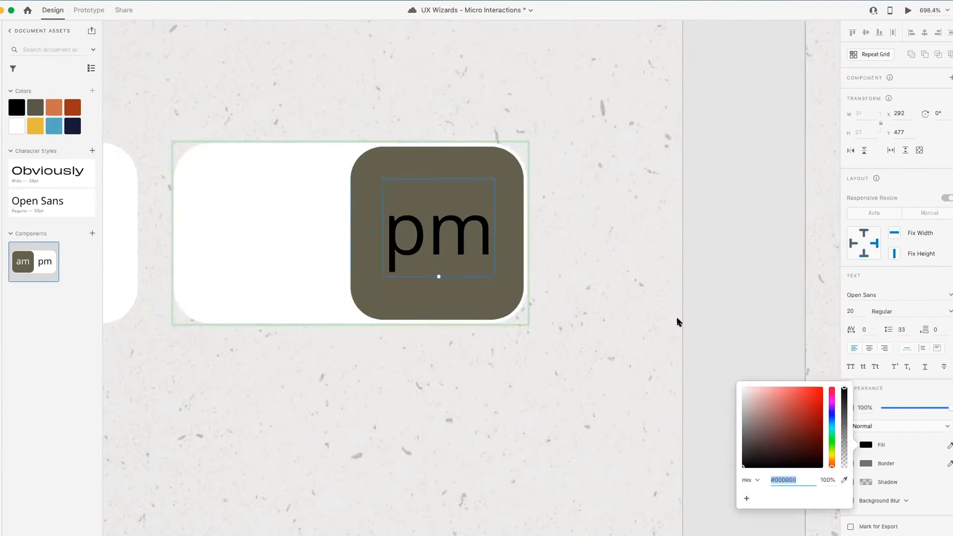
left_click(292, 233)
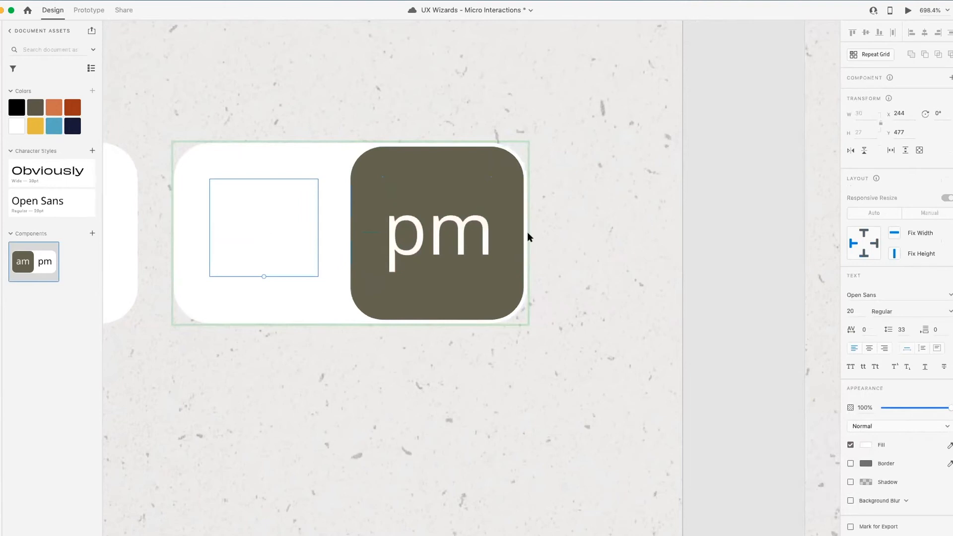
left_click(865, 445)
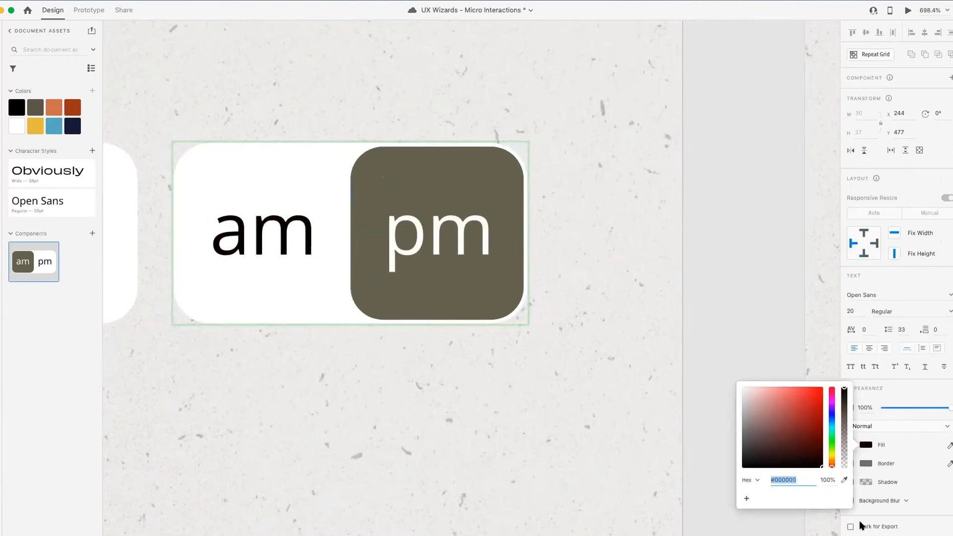
left_click(744, 257)
left_click(740, 238)
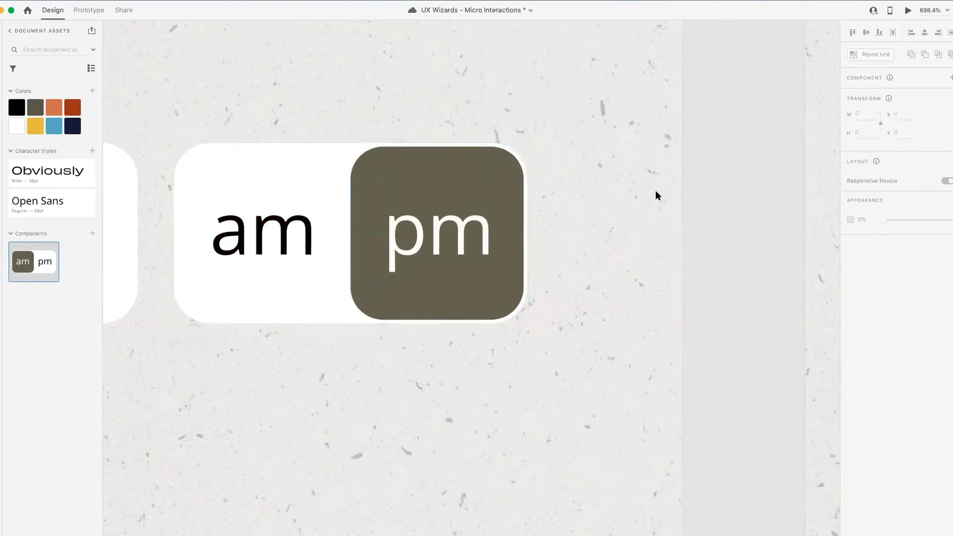
Step: Compare the toggle component's Default State and pm state by switching between them repeatedly
left_click(409, 177)
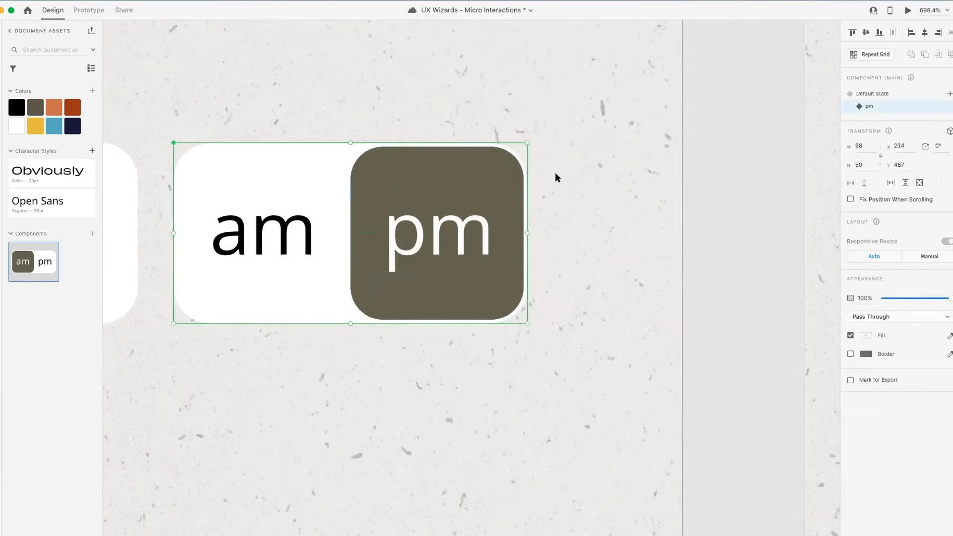
left_click(872, 95)
left_click(873, 107)
left_click(875, 94)
left_click(874, 107)
left_click(876, 91)
left_click(874, 106)
left_click(877, 91)
left_click(868, 109)
left_click(872, 94)
left_click(870, 105)
left_click(870, 94)
left_click(725, 175)
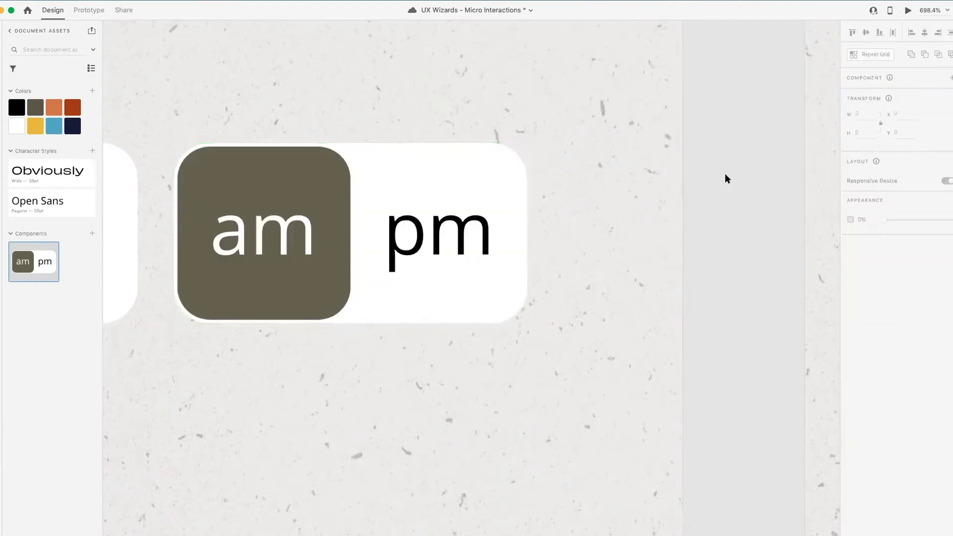
Step: Switch to prototyping with the am/pm toggle selected in its Default State
scroll(516, 222, "down", 3)
scroll(516, 222, "down", 3)
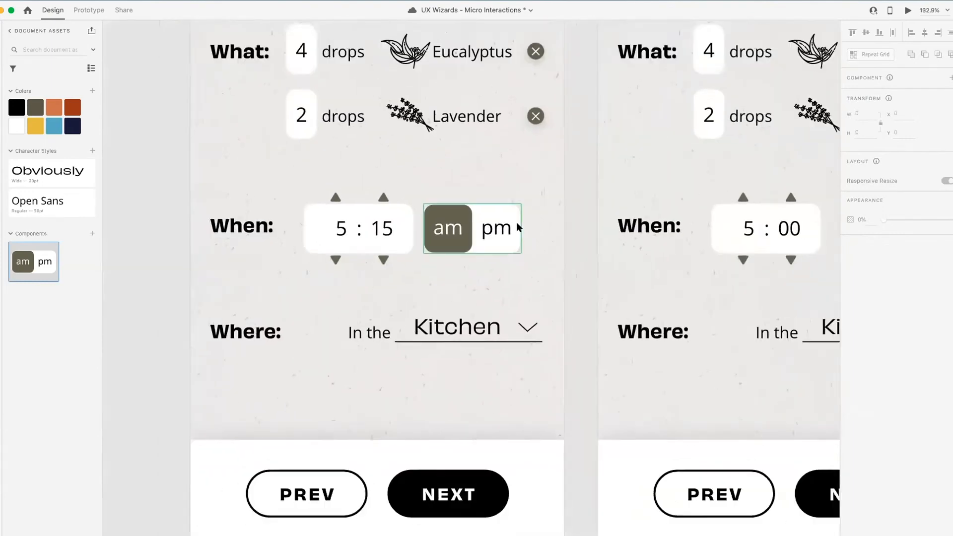
scroll(516, 222, "up", 1)
scroll(517, 222, "right", 1)
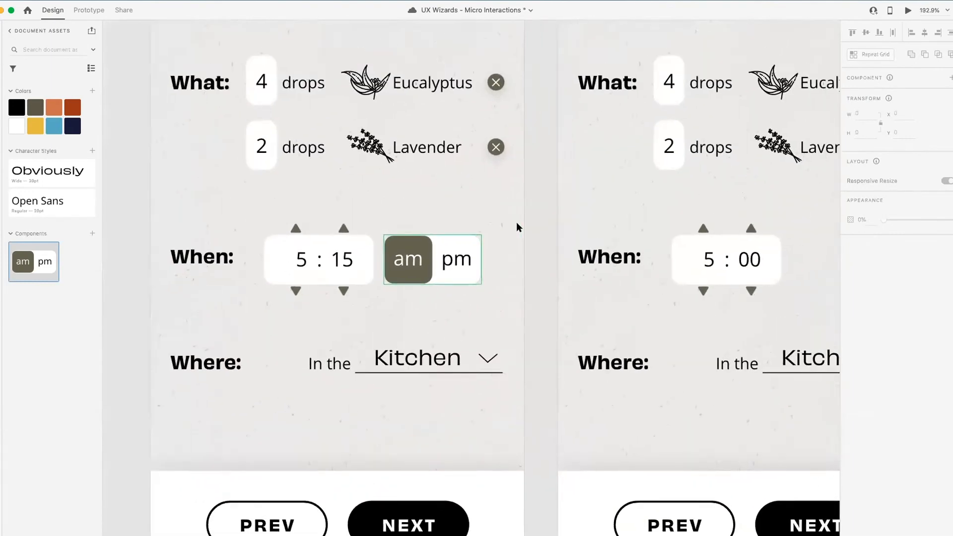
scroll(496, 285, "down", 1)
scroll(495, 284, "up", 1)
scroll(495, 285, "right", 1)
left_click(433, 270)
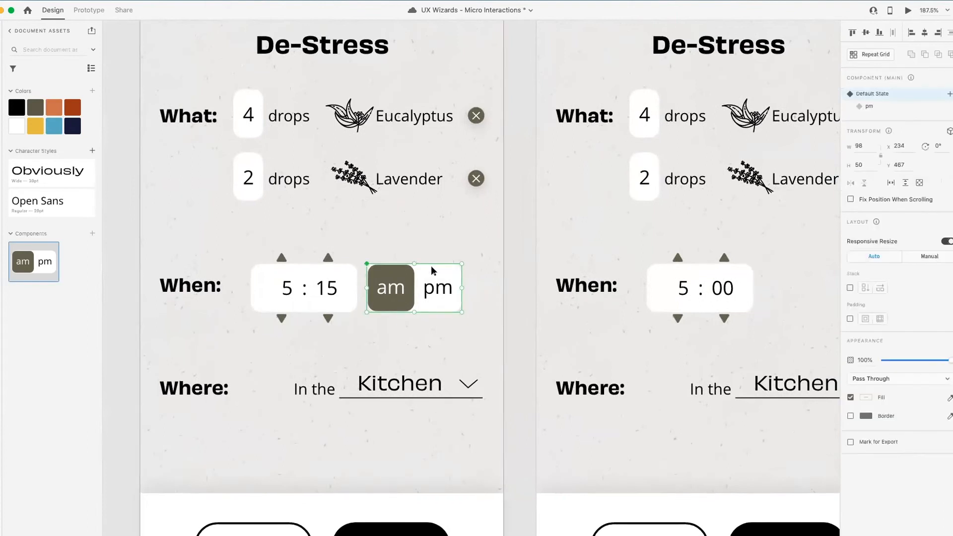
left_click(89, 10)
scroll(417, 302, "up", 5)
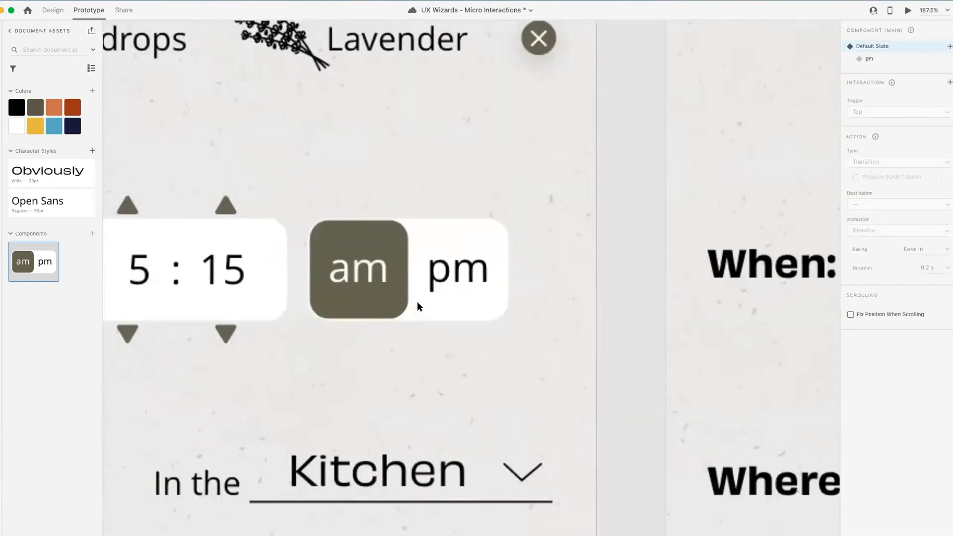
scroll(417, 303, "up", 2)
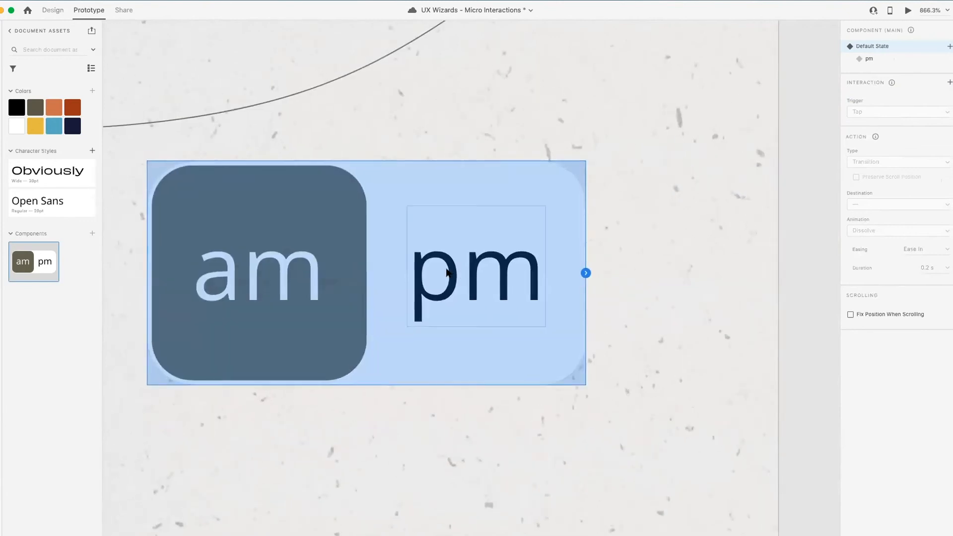
Step: Give the "pm" label in the Default State a Tap interaction that auto-animates to the pm state
double_click(453, 268)
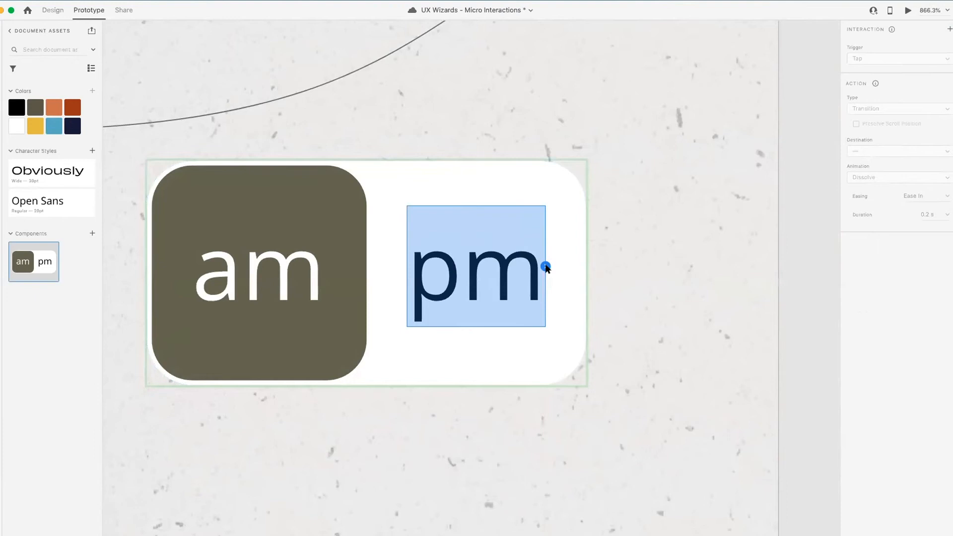
left_click_drag(545, 267, 518, 264)
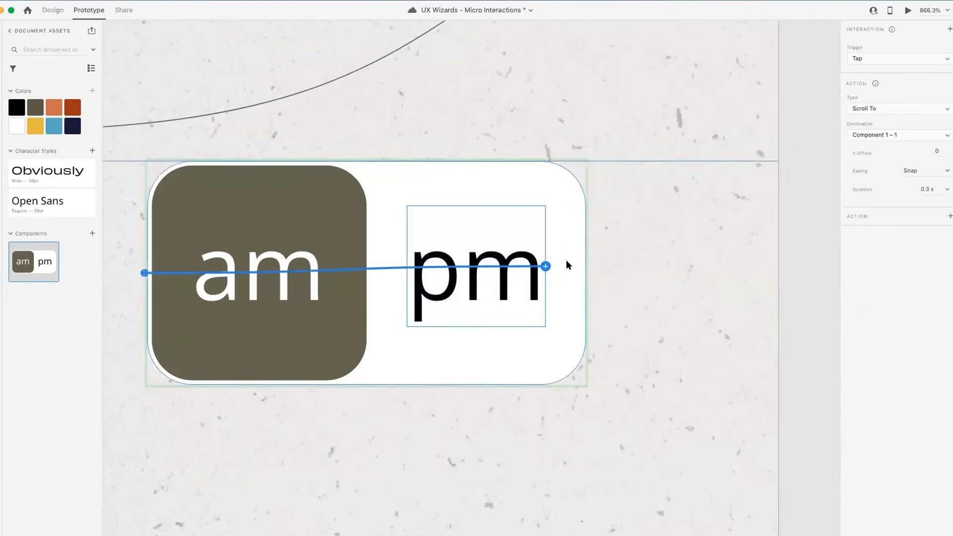
key("super+z")
left_click(546, 267)
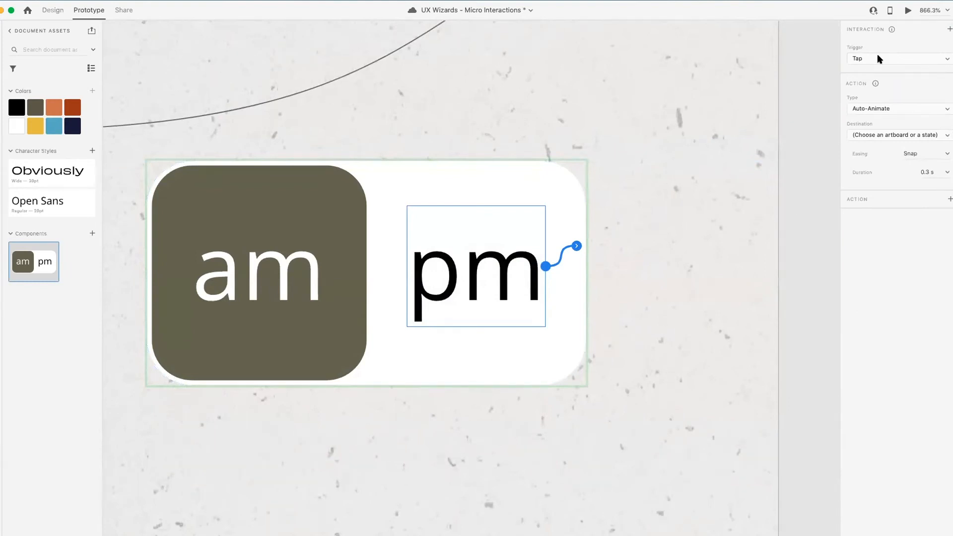
left_click(888, 133)
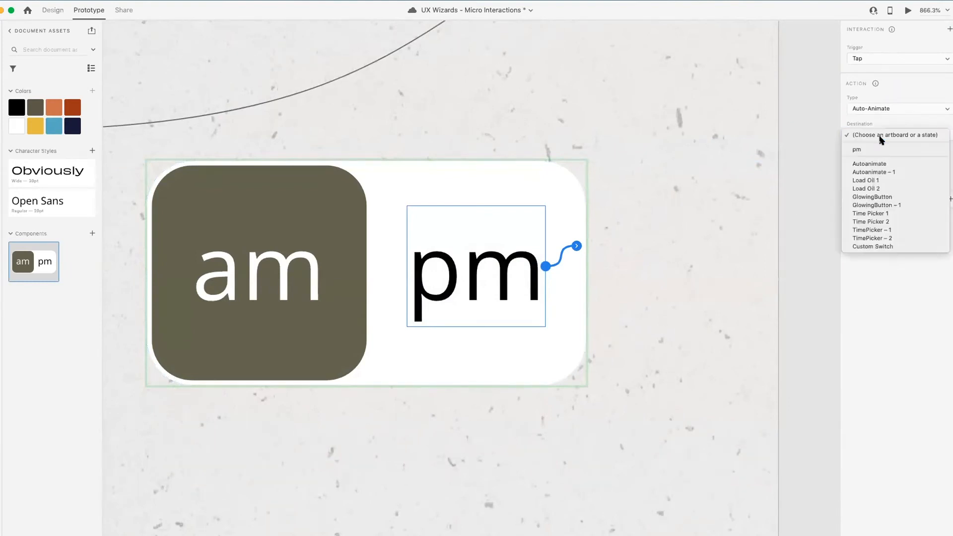
left_click(859, 150)
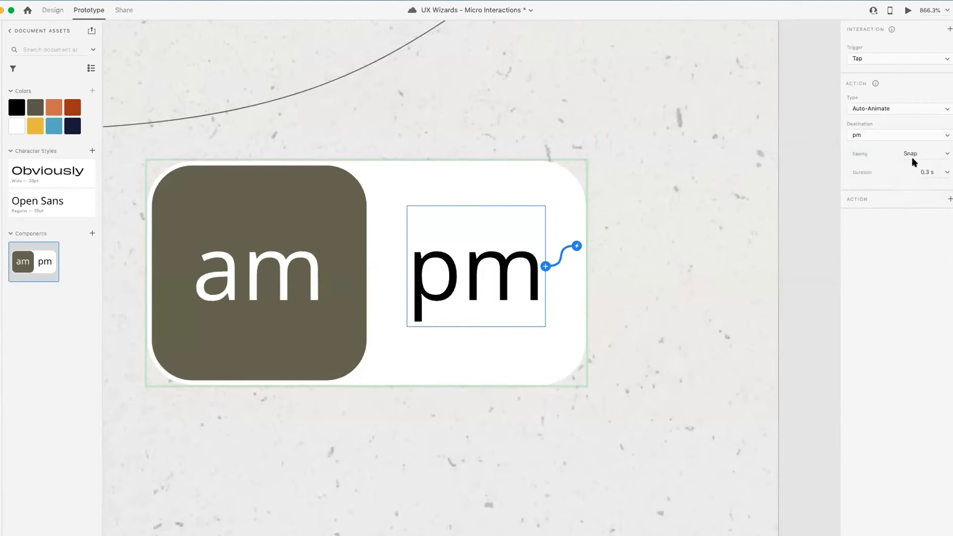
left_click(795, 191)
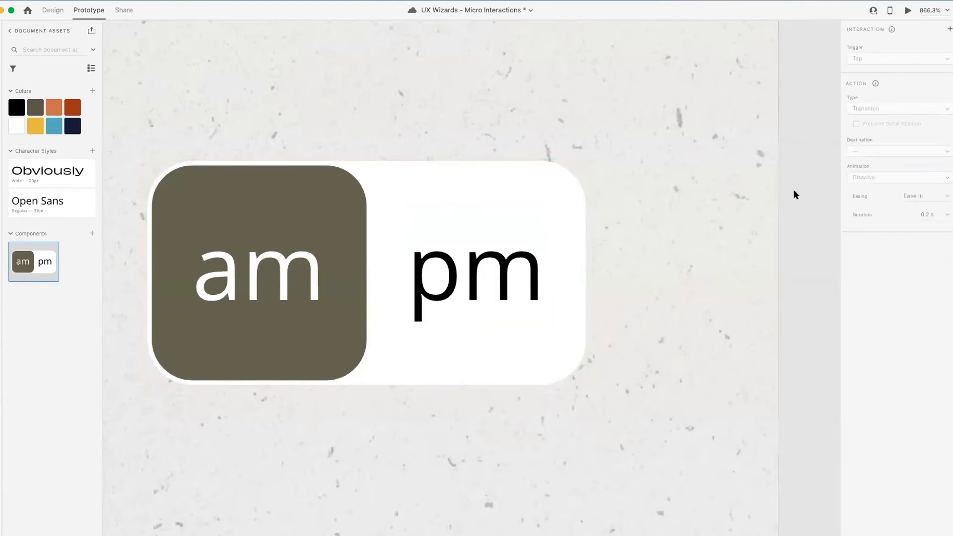
Step: In the toggle's pm state, give the "am" label a Tap interaction that auto-animates back to the Default State
left_click(432, 180)
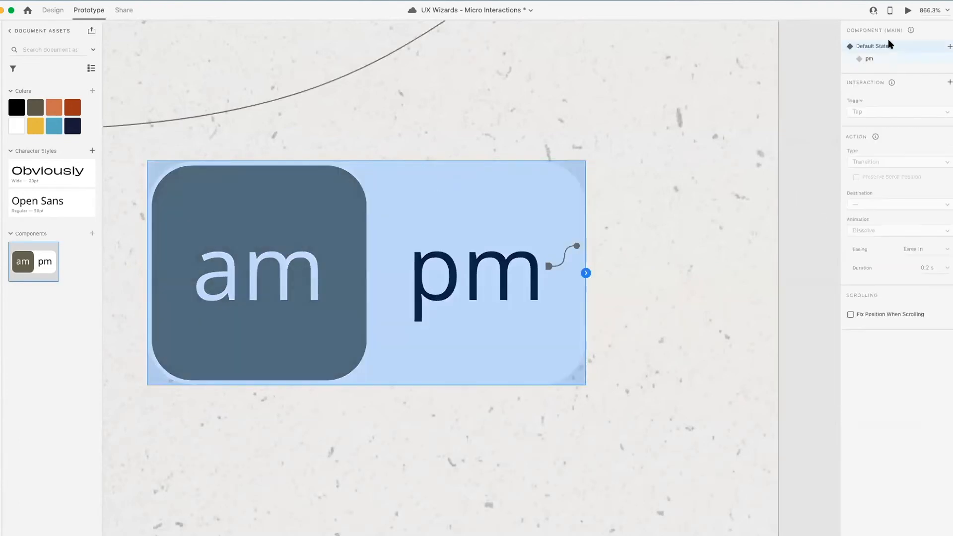
left_click(869, 59)
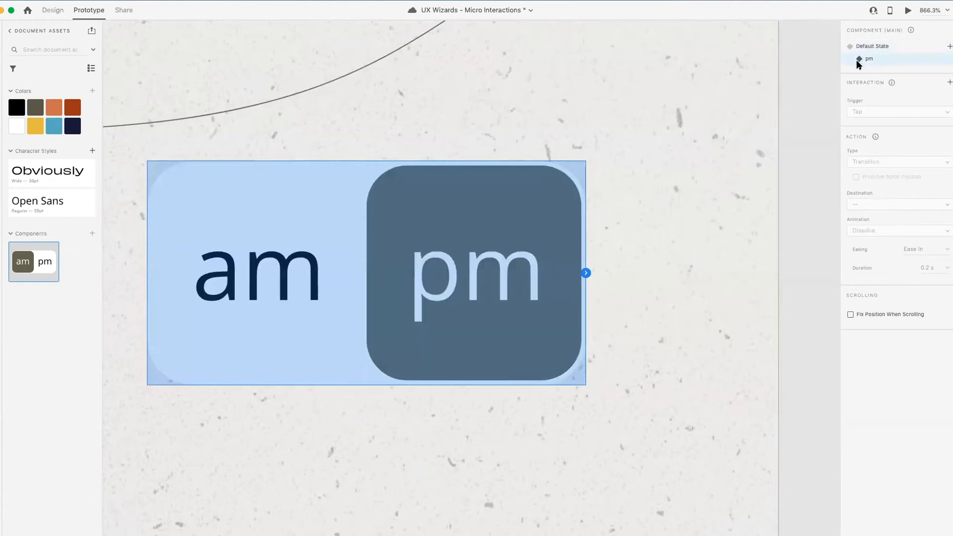
left_click(800, 133)
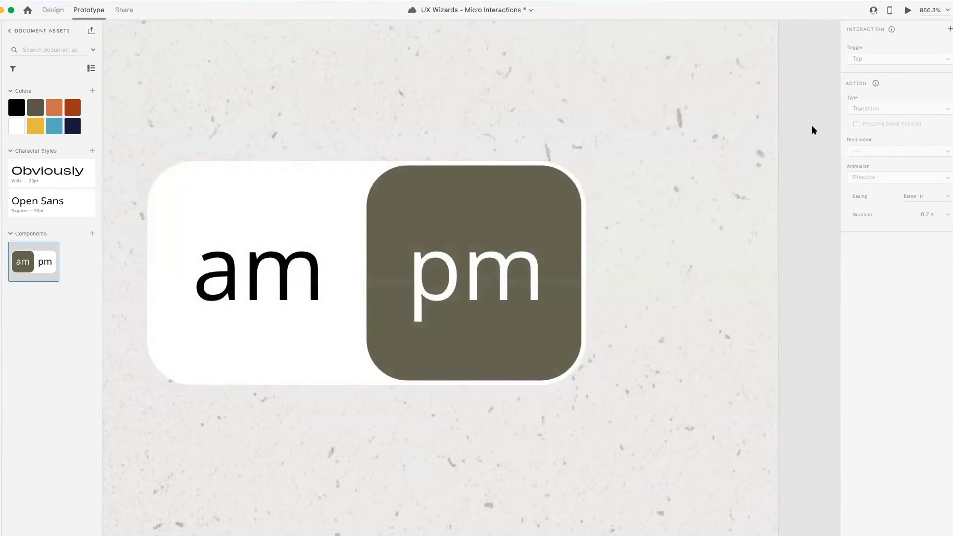
left_click(285, 273)
left_click(285, 273)
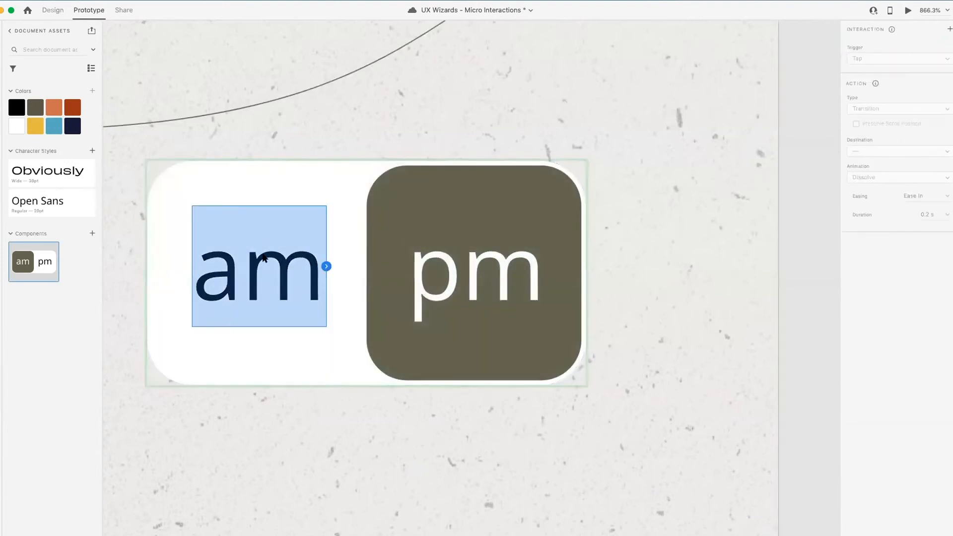
left_click(326, 267)
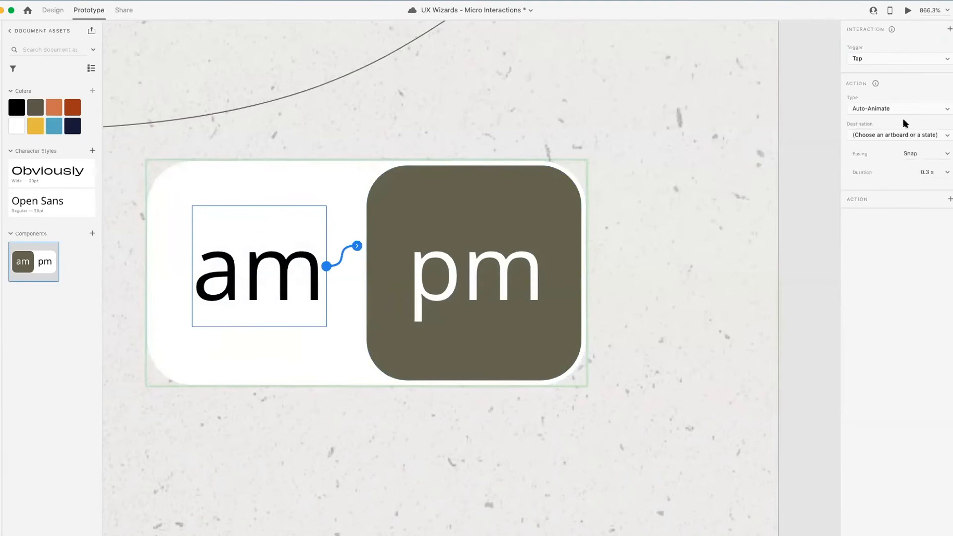
left_click(877, 136)
left_click(873, 146)
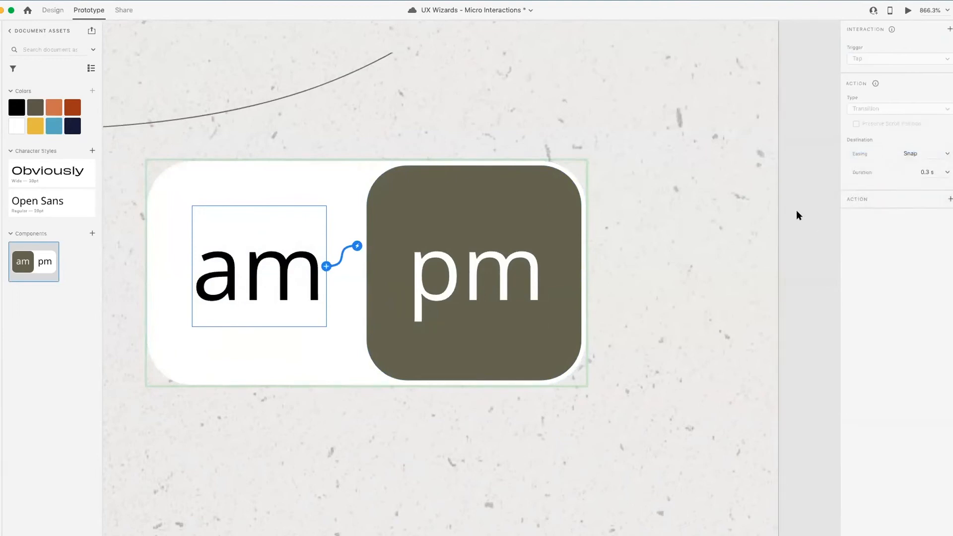
left_click(417, 308)
Step: Preview the TimePicker artboard and test the am/pm toggle by switching between am and pm, then close the preview
scroll(417, 308, "down", 10)
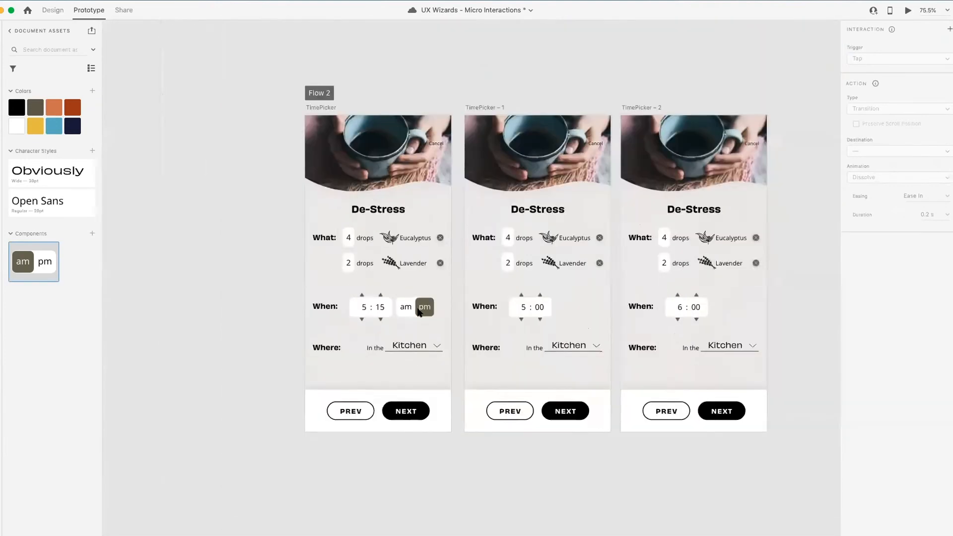
scroll(419, 312, "right", 2)
left_click(52, 10)
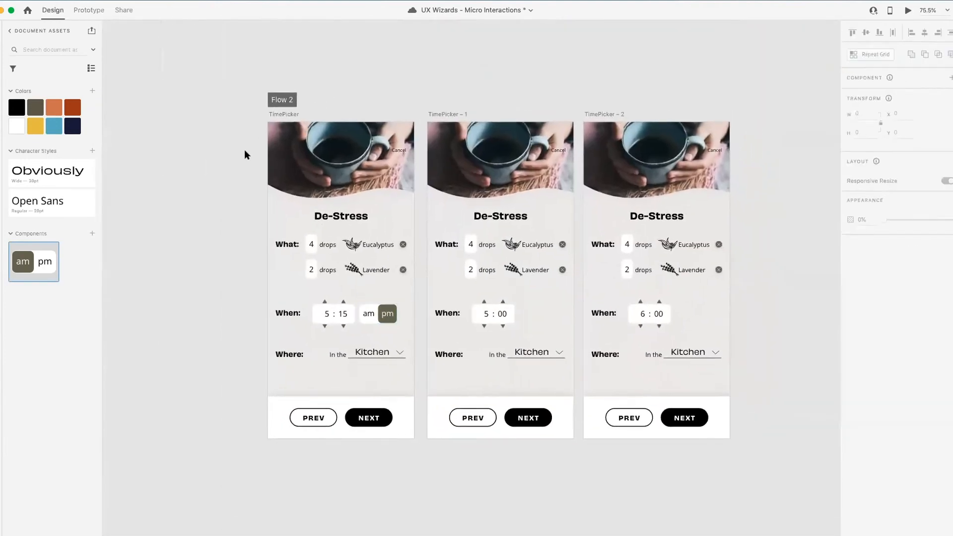
scroll(245, 150, "right", 3)
left_click(234, 119)
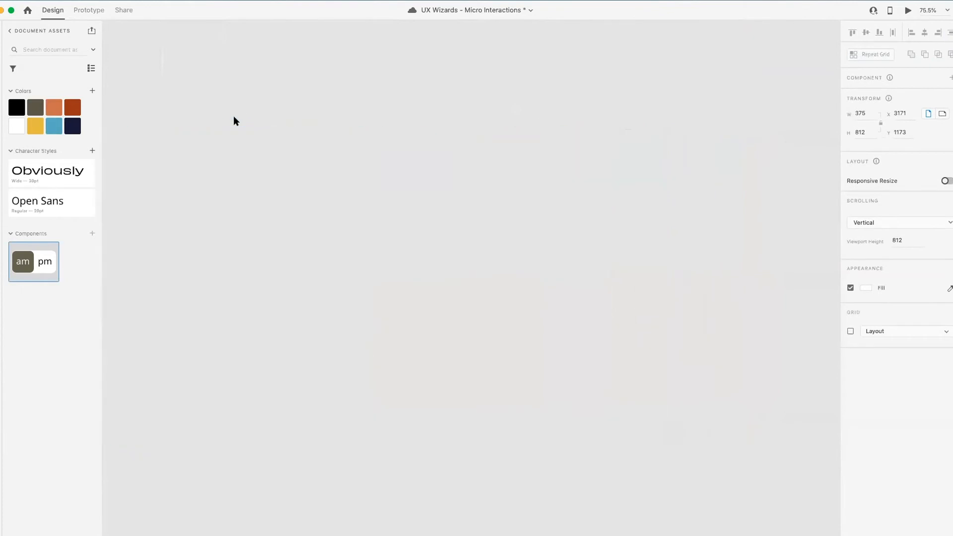
left_click(908, 10)
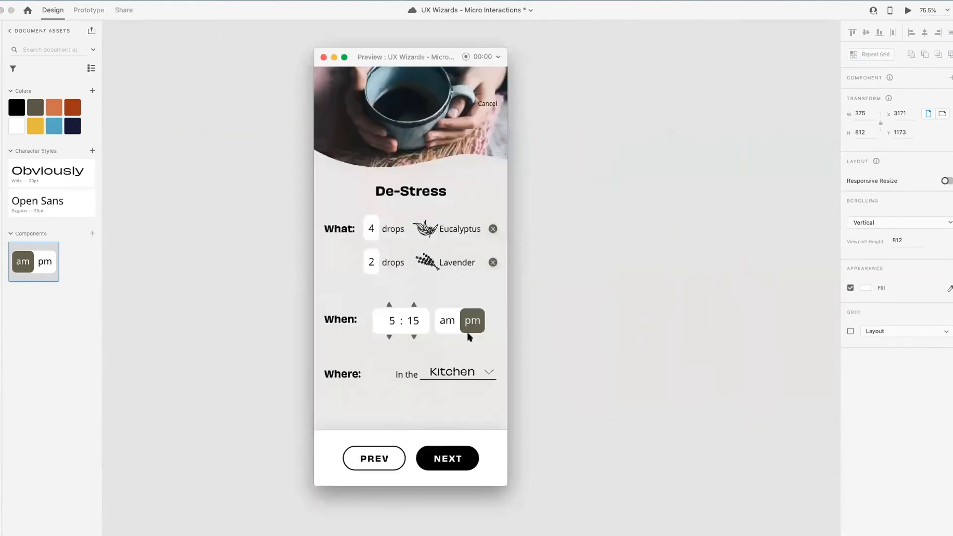
left_click(446, 325)
left_click(472, 323)
left_click(456, 326)
left_click(455, 325)
left_click(456, 325)
left_click(456, 323)
left_click(446, 323)
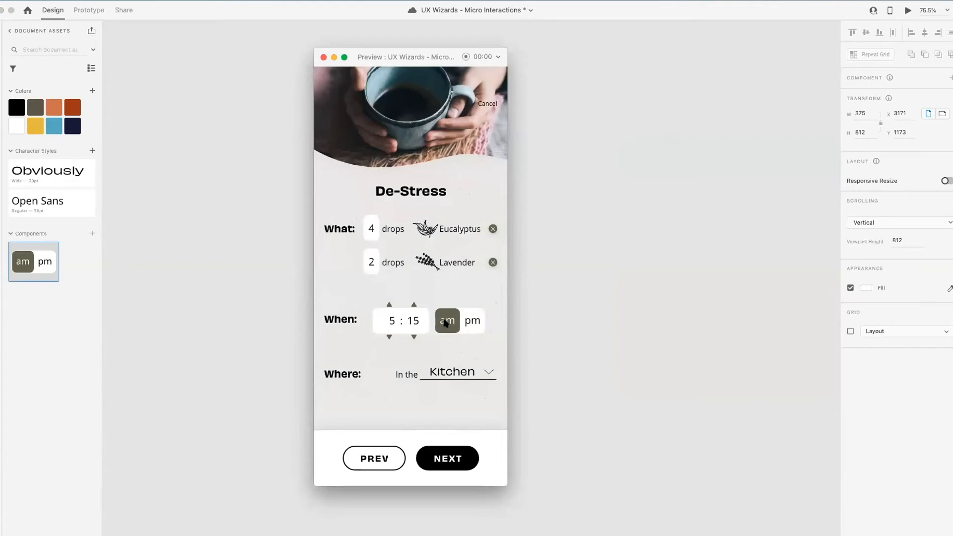
left_click(323, 57)
Step: Place an am/pm toggle instance in its Default State on TimePicker – 1 beside the time field, at X 234, Y 467
scroll(250, 92, "down", 3)
scroll(239, 103, "up", 5)
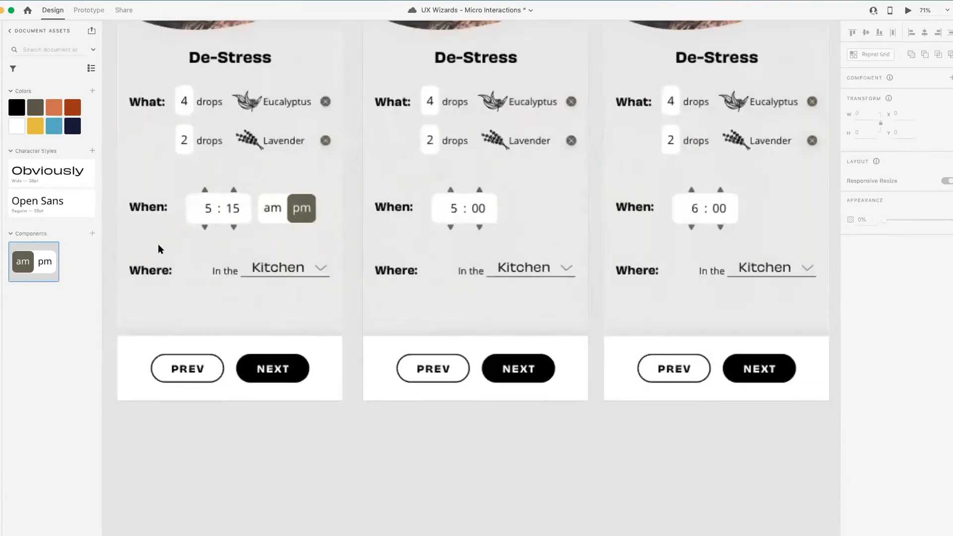
scroll(159, 248, "up", 5)
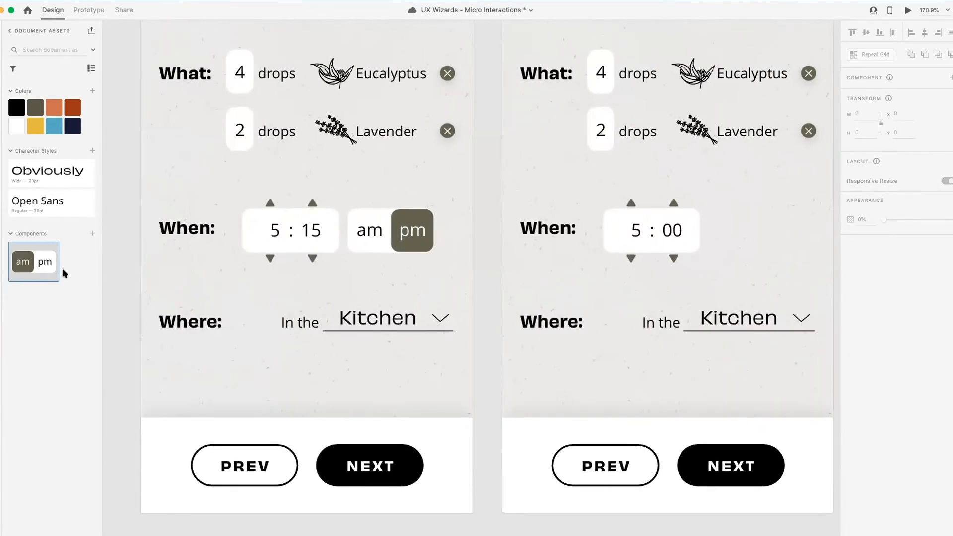
scroll(263, 230, "right", 3)
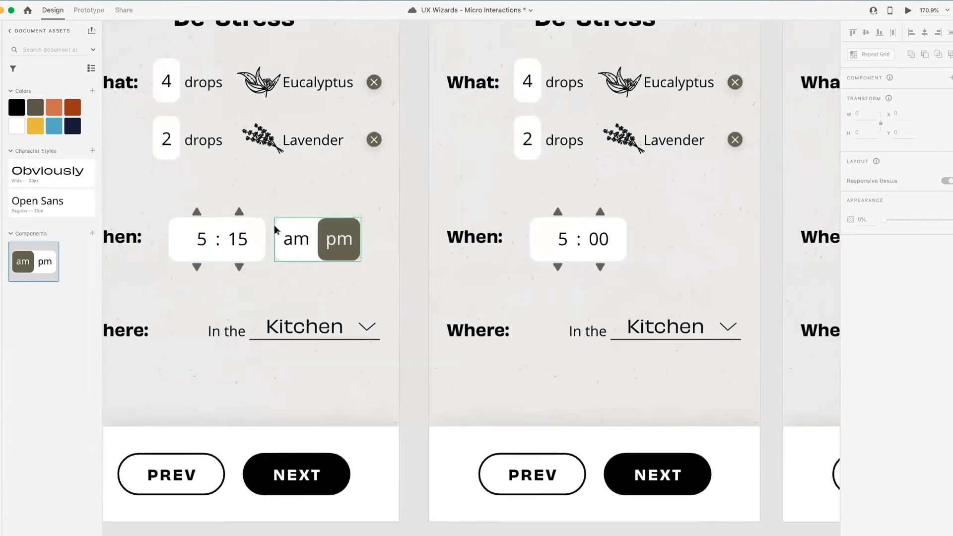
scroll(274, 230, "down", 2)
left_click_drag(49, 272, 720, 223)
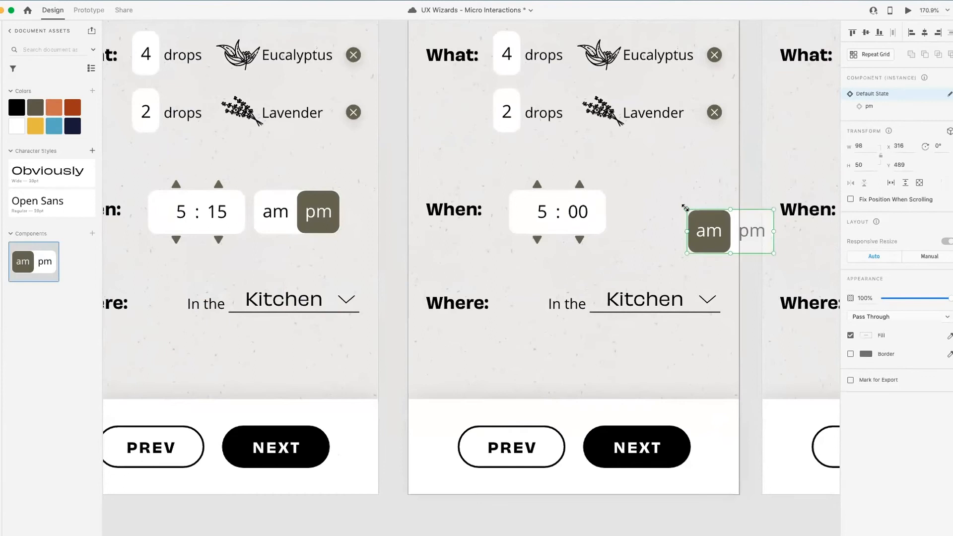
scroll(685, 207, "right", 5)
left_click_drag(546, 233, 474, 215)
scroll(474, 215, "down", 5)
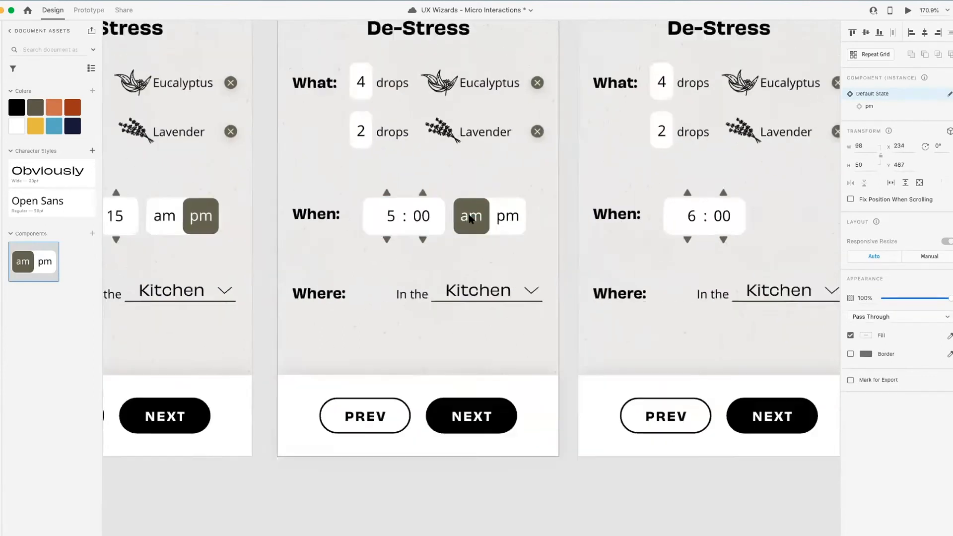
left_click(452, 436)
Step: Preview the TimePicker – 1 artboard and test its am/pm toggle in both directions, then close the preview
scroll(428, 335, "up", 2)
scroll(291, 80, "up", 3)
left_click(290, 84)
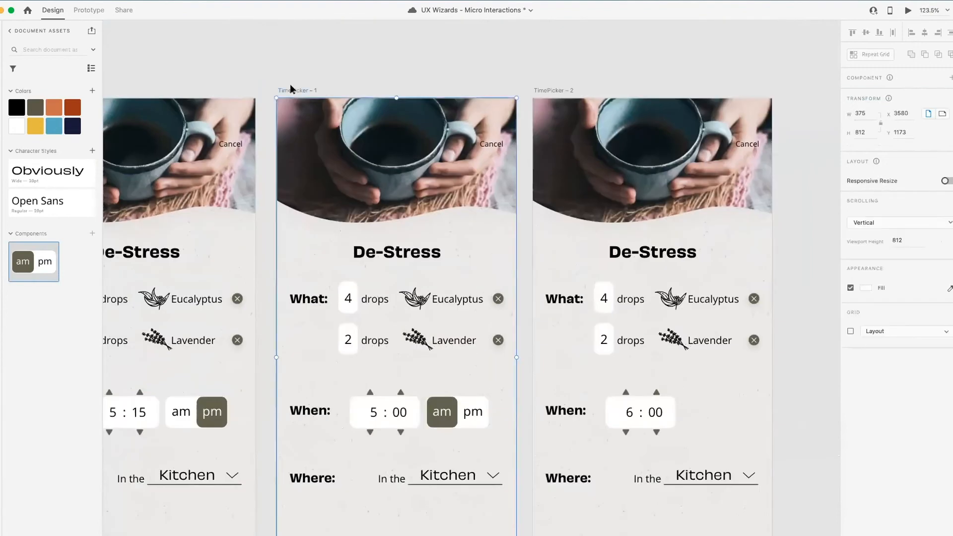
scroll(562, 160, "right", 10)
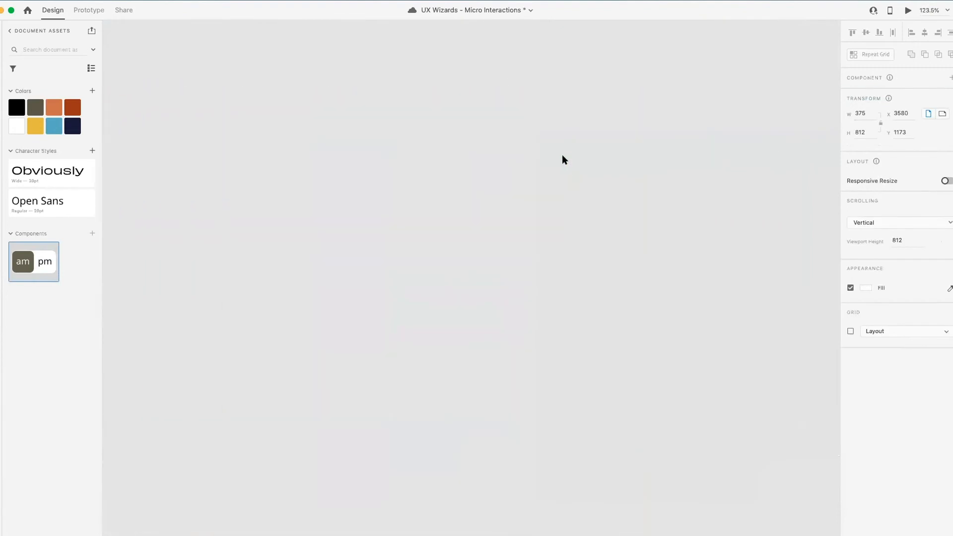
left_click(908, 10)
left_click(465, 324)
left_click(448, 322)
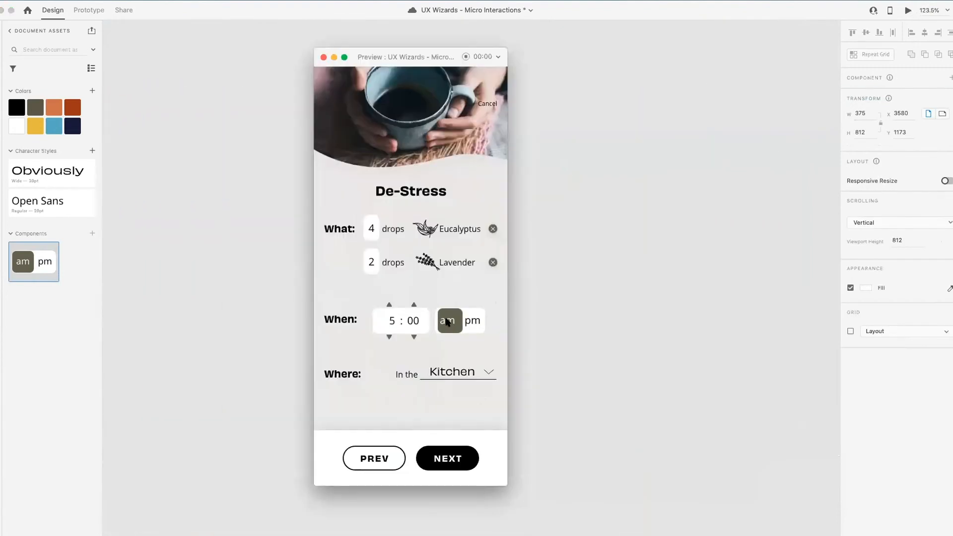
left_click(323, 58)
Step: Copy the am/pm toggle from TimePicker – 1 to beside the time field on TimePicker – 2 and save the document
key("super+0")
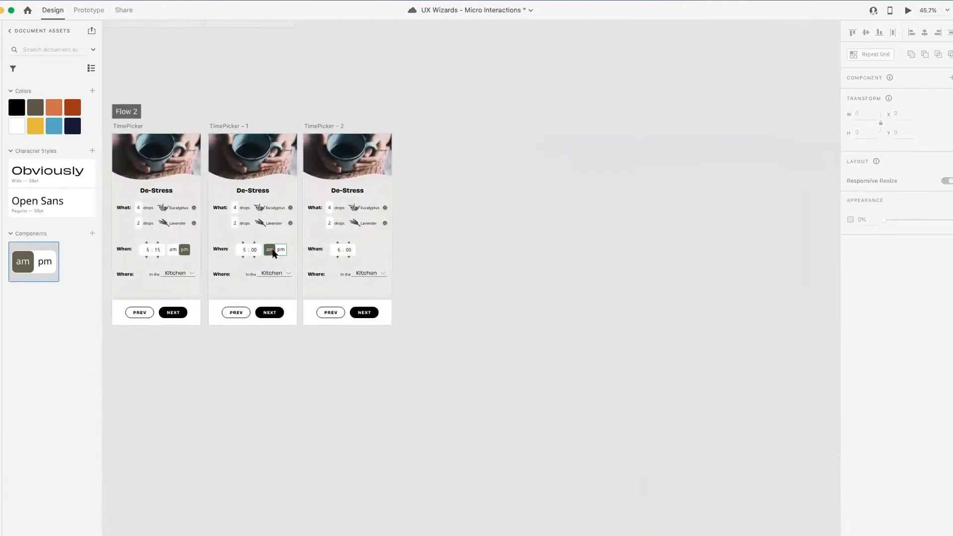
left_click_drag(273, 249, 374, 243)
left_click(429, 252)
scroll(363, 258, "up", 10)
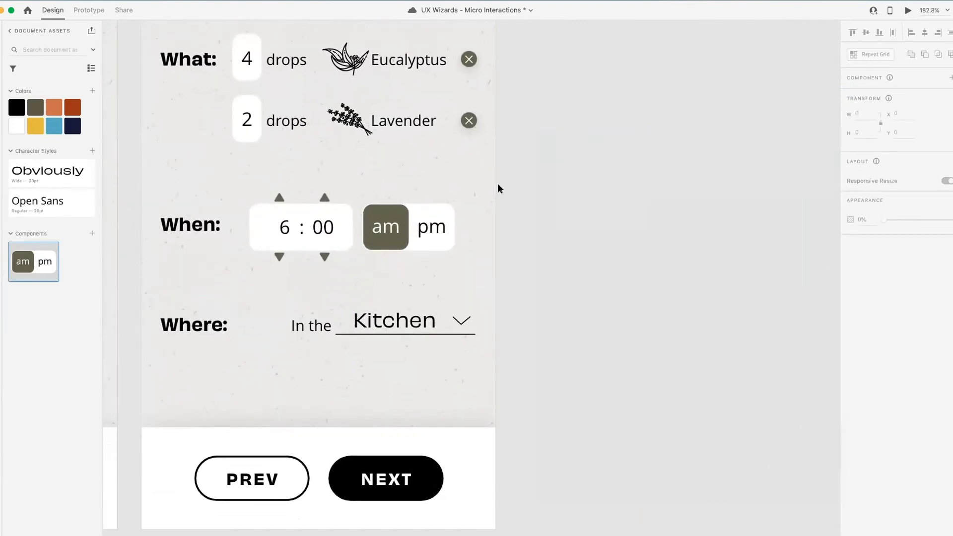
scroll(499, 188, "down", 4)
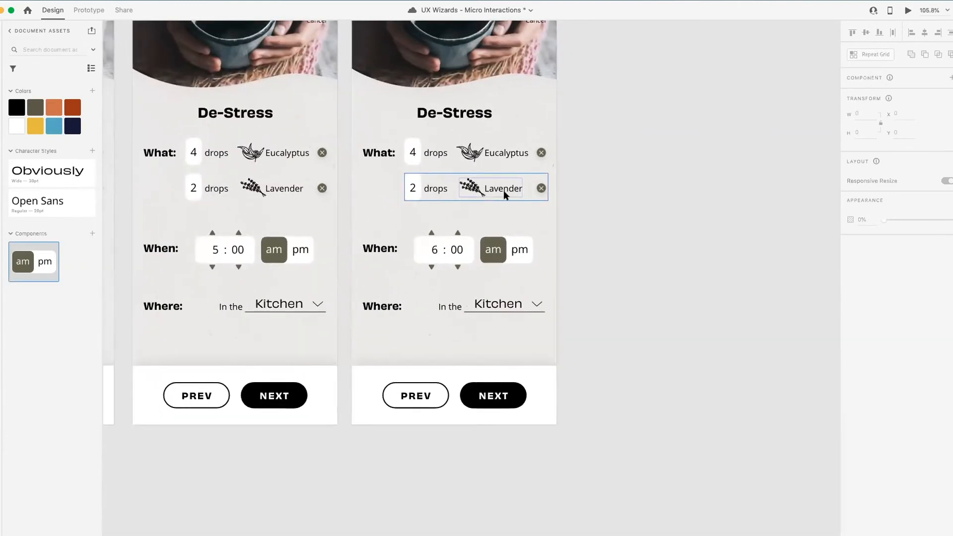
scroll(533, 236, "down", 4)
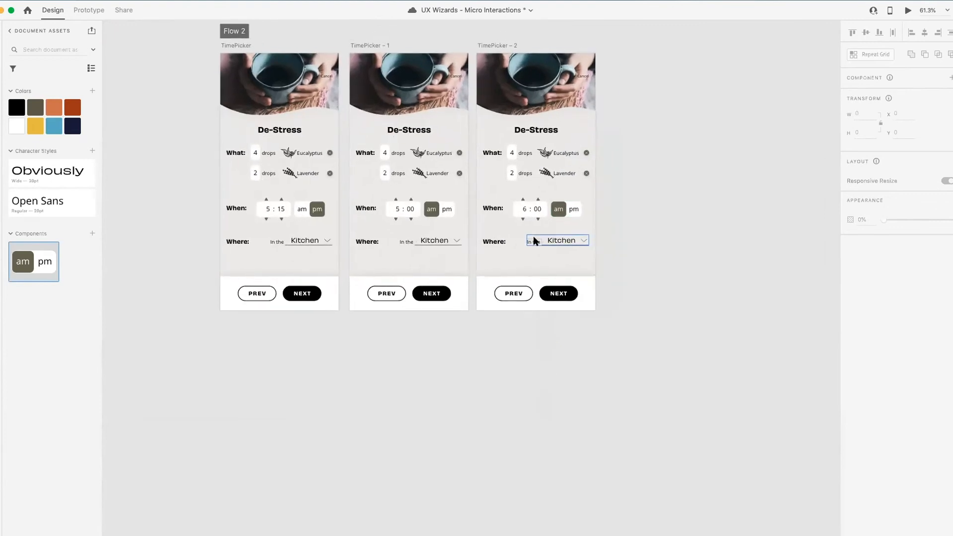
key("super+s")
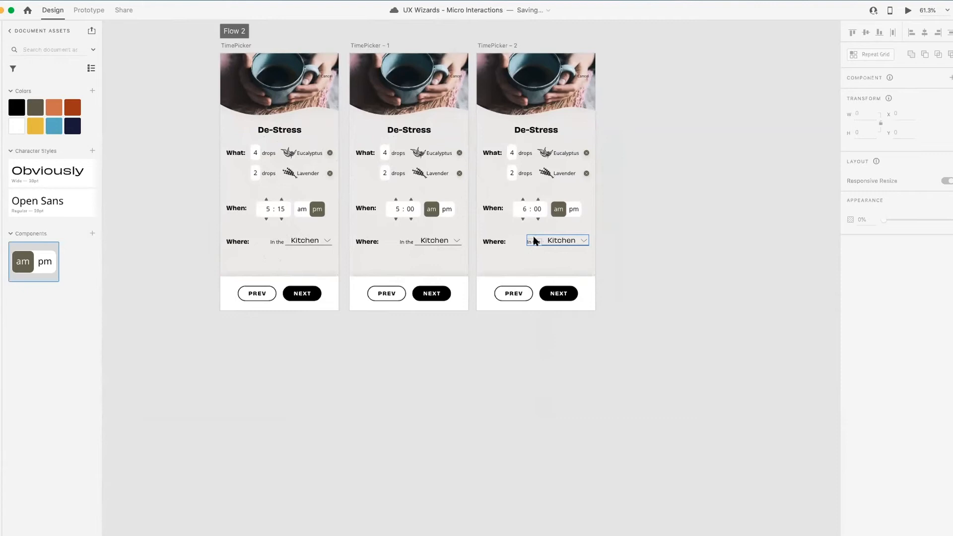
Step: Compare the opacity of the glowing slot 3 circle on the GlowingButton – 1 and GlowingButton artboards
scroll(533, 241, "up", 2)
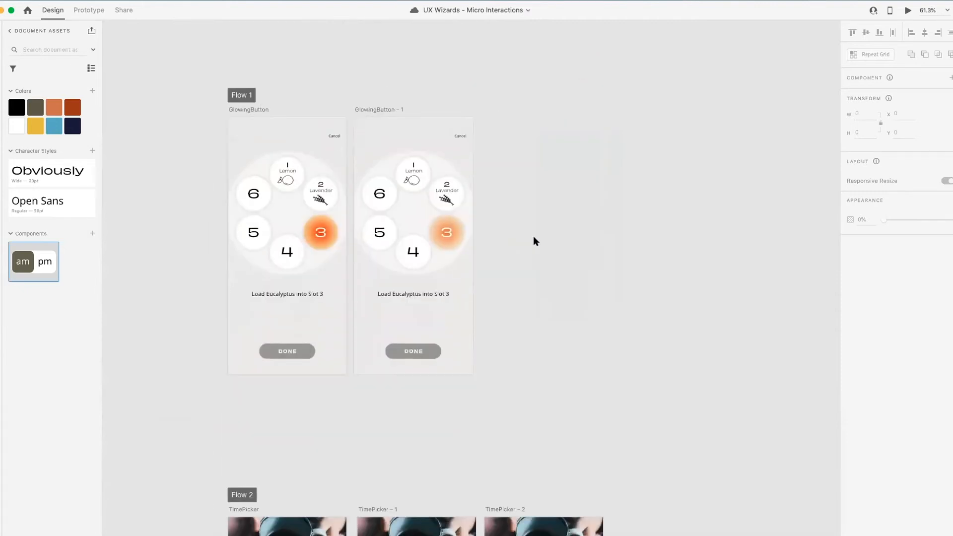
scroll(324, 219, "up", 5)
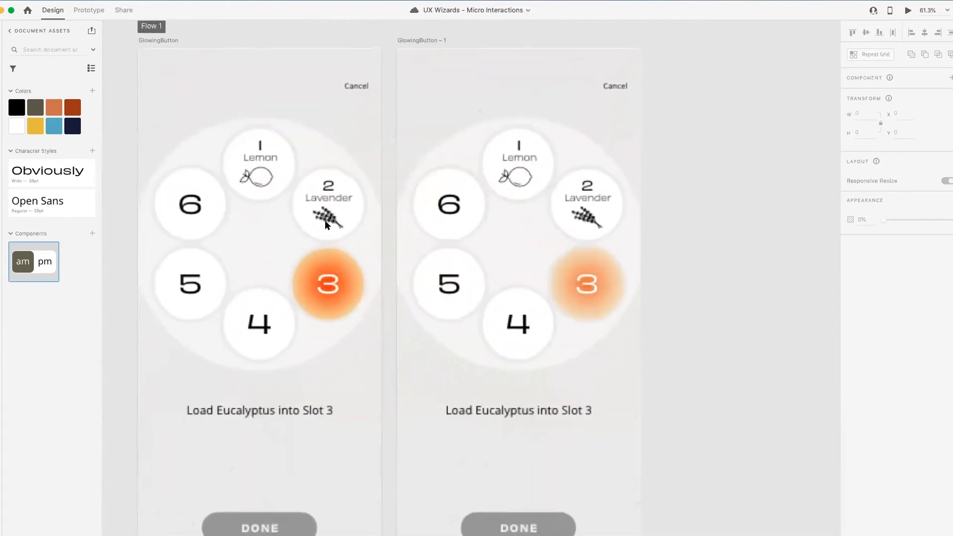
scroll(325, 220, "down", 1)
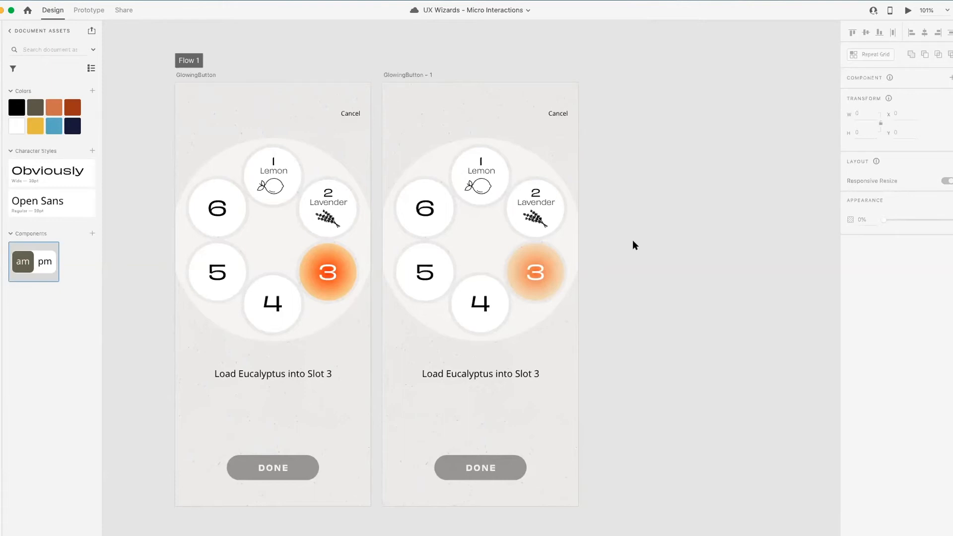
scroll(586, 264, "up", 5)
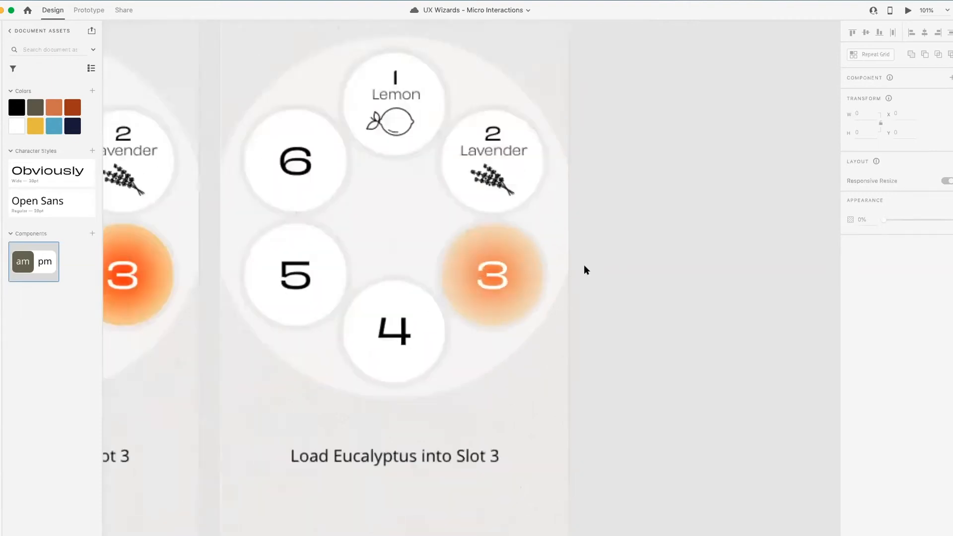
left_click(493, 237)
scroll(493, 236, "down", 3)
scroll(494, 237, "left", 5)
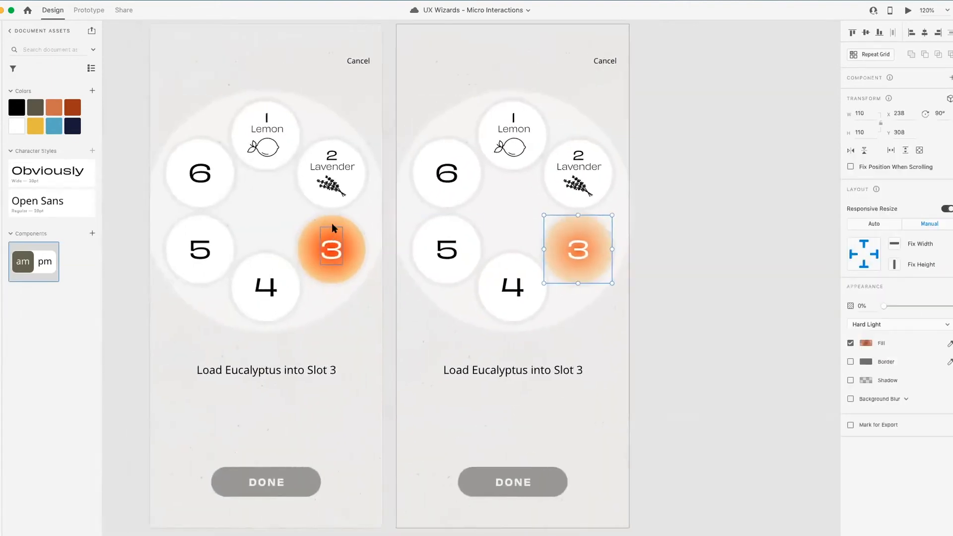
left_click(347, 234)
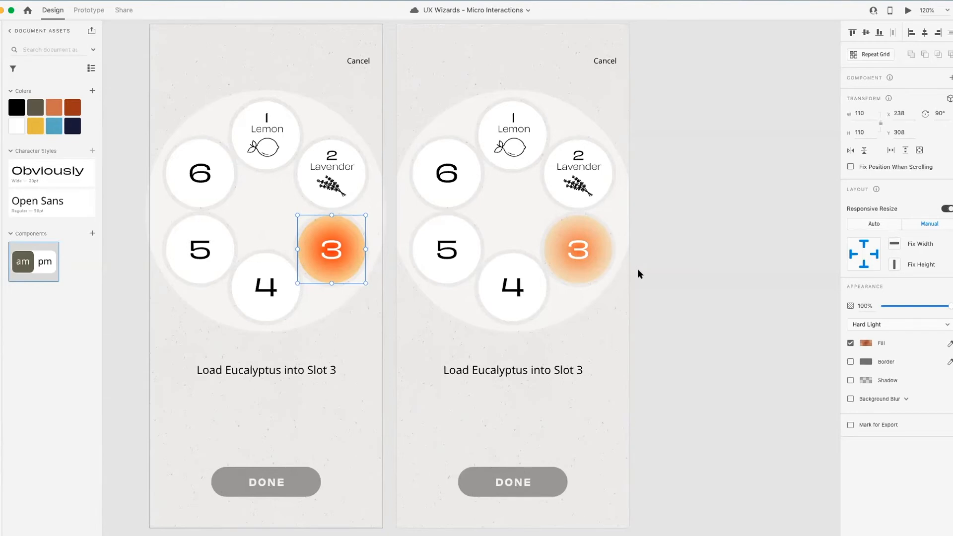
Step: Delete the TimePicker – 1 and TimePicker – 2 artboards and save the document
scroll(637, 269, "down", 15)
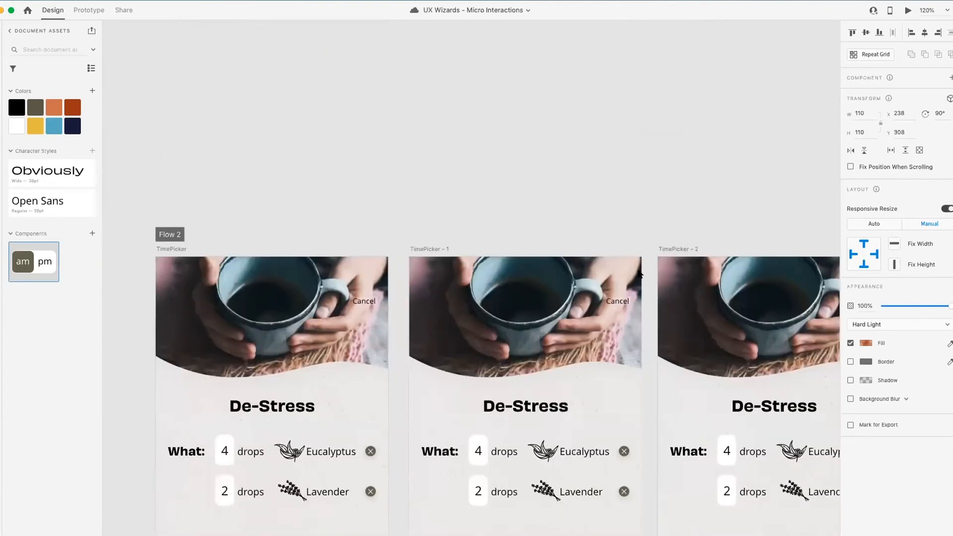
scroll(637, 269, "down", 5)
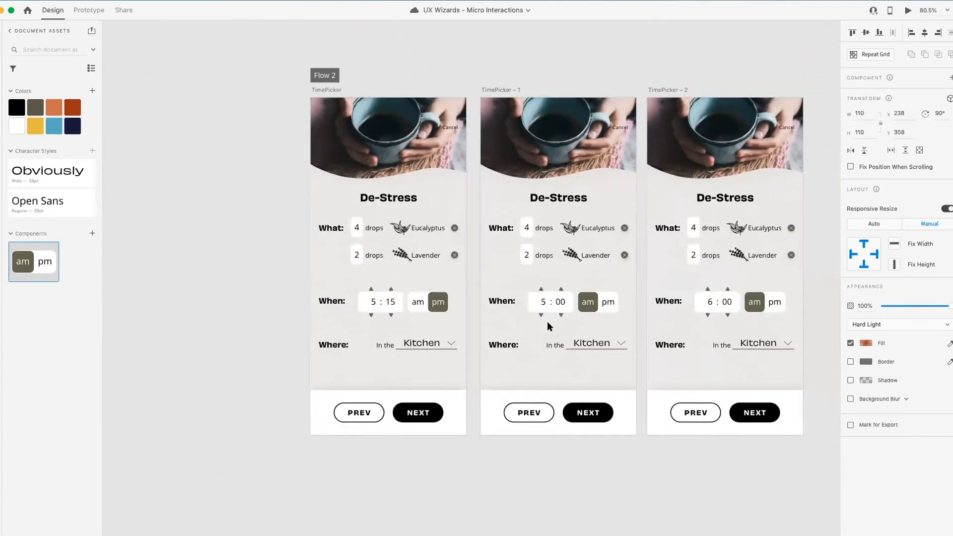
scroll(547, 321, "up", 4)
scroll(548, 320, "up", 1)
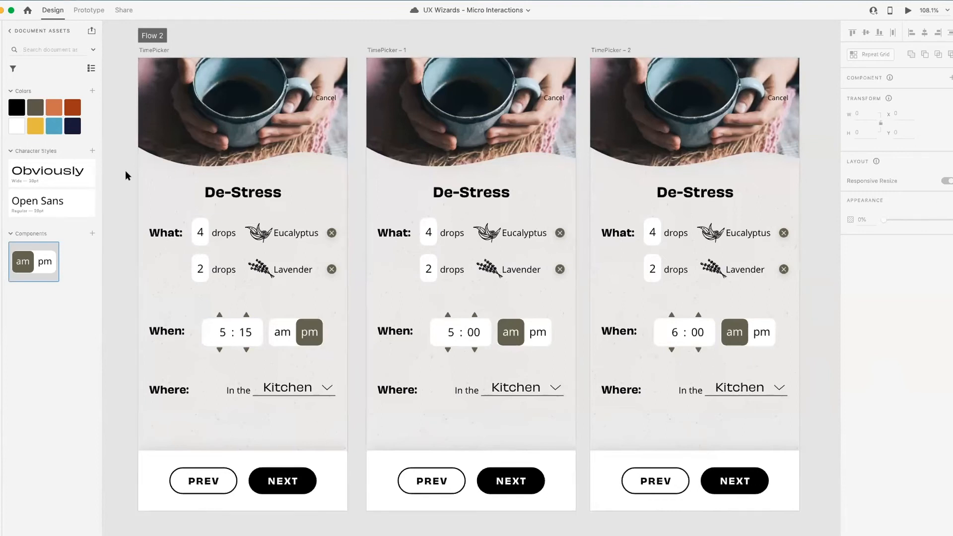
scroll(306, 294, "down", 3)
left_click(382, 94)
left_click(572, 91, "shift")
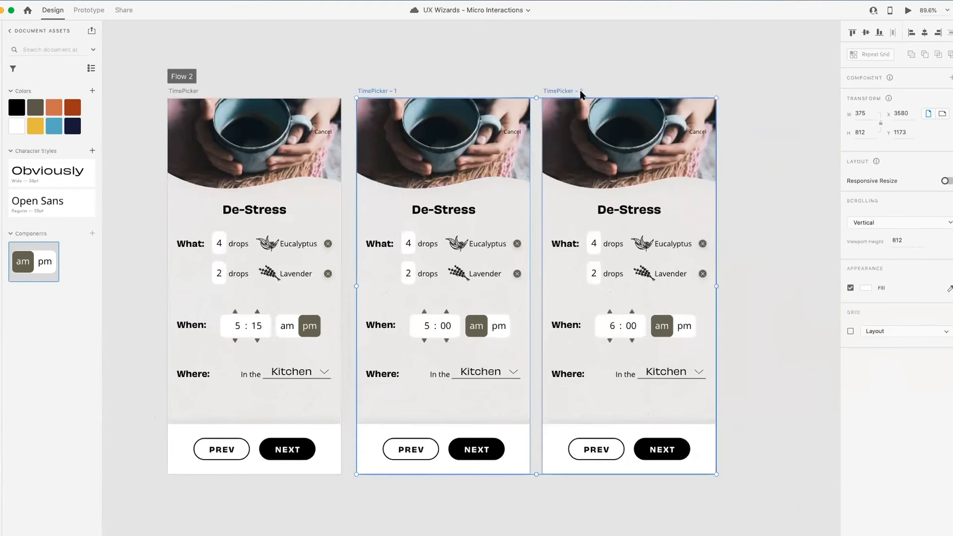
key("Delete")
scroll(182, 356, "up", 5)
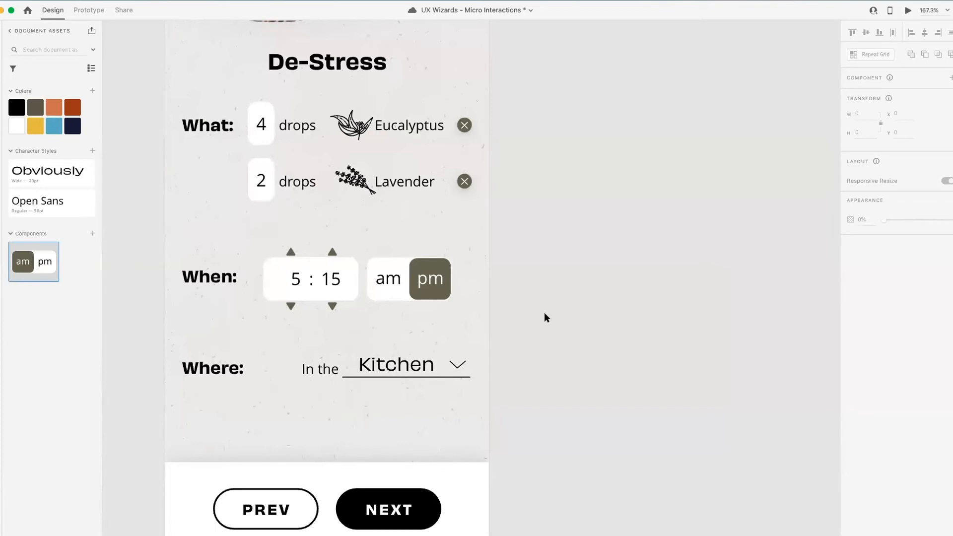
key("super+s")
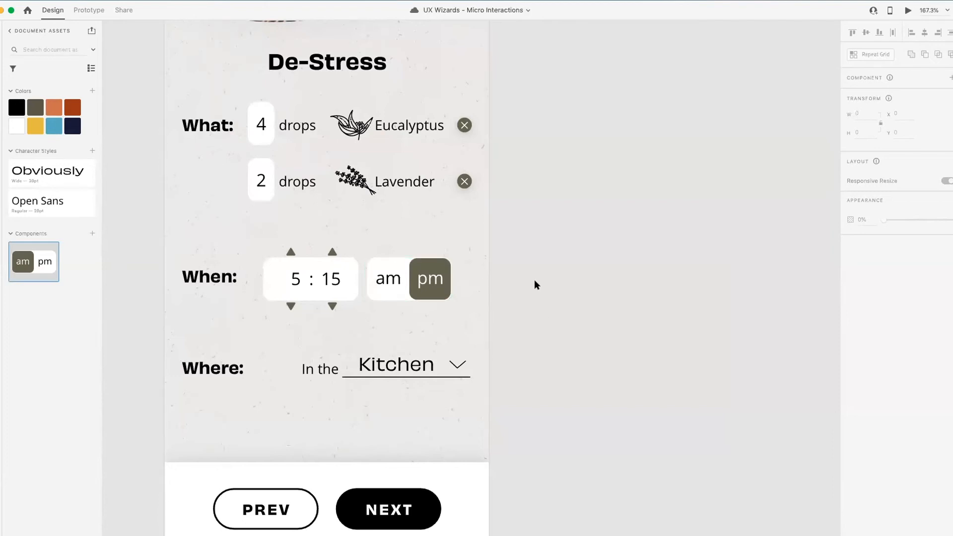
Step: Turn the TimePicker's whole time field, including its hour, minutes and four arrows, into a component
scroll(215, 290, "up", 3)
scroll(216, 288, "right", 3)
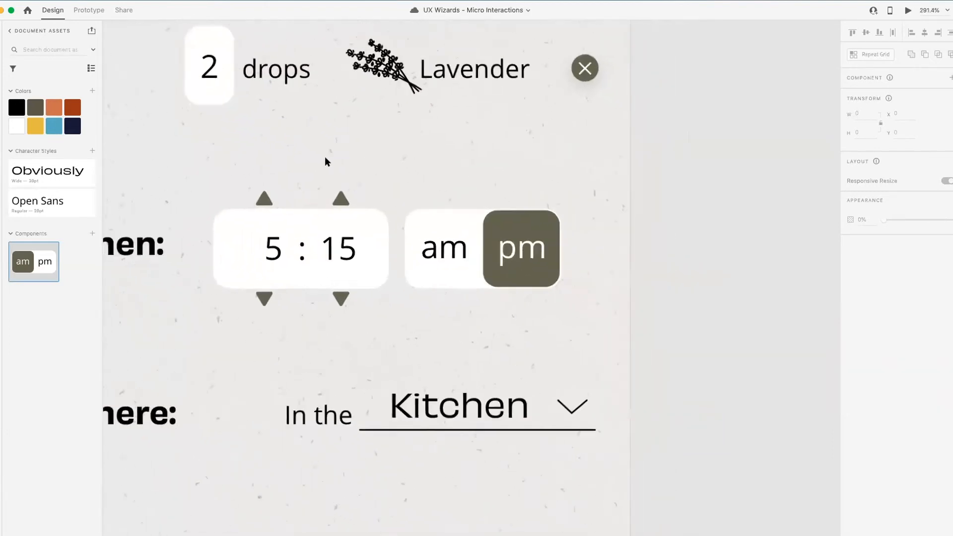
scroll(332, 299, "down", 3)
scroll(332, 299, "up", 4)
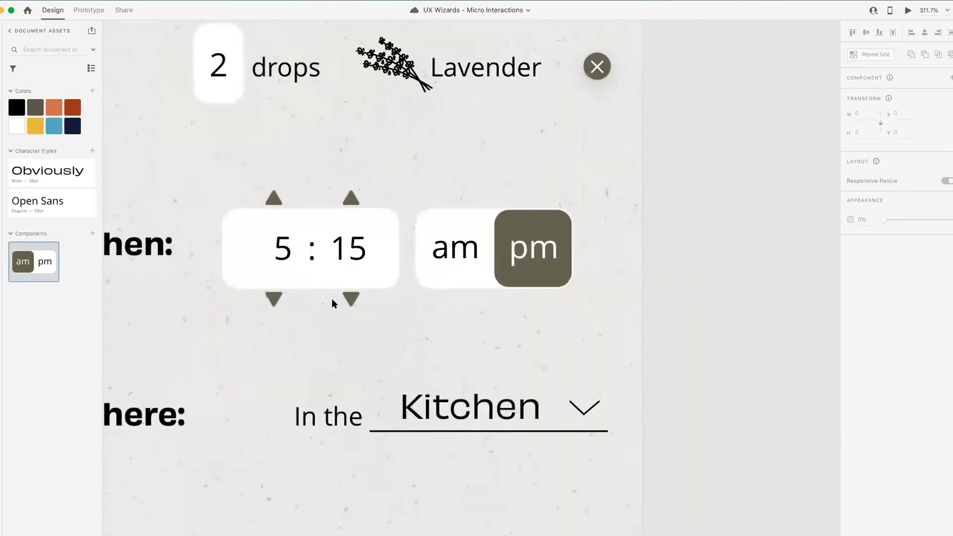
left_click(582, 278)
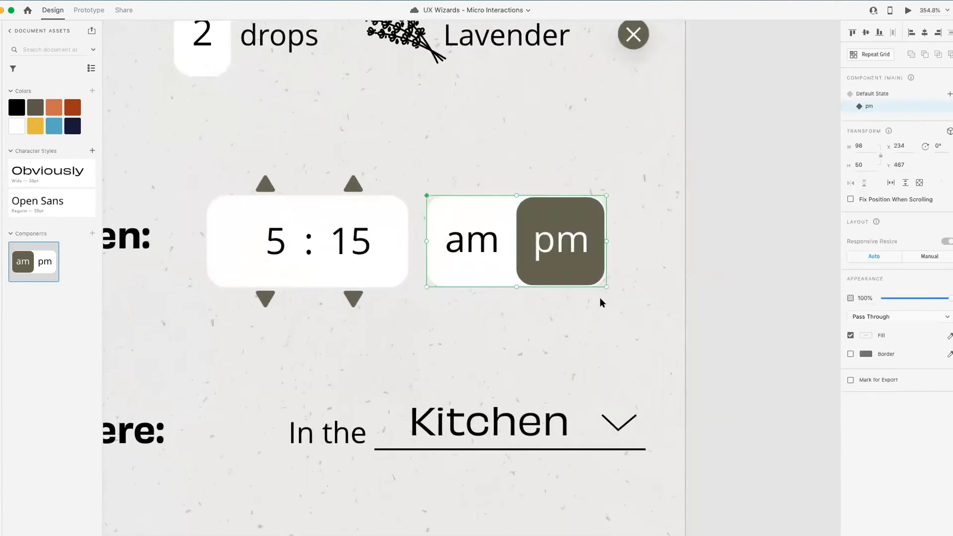
left_click(576, 342)
left_click_drag(210, 159, 391, 320)
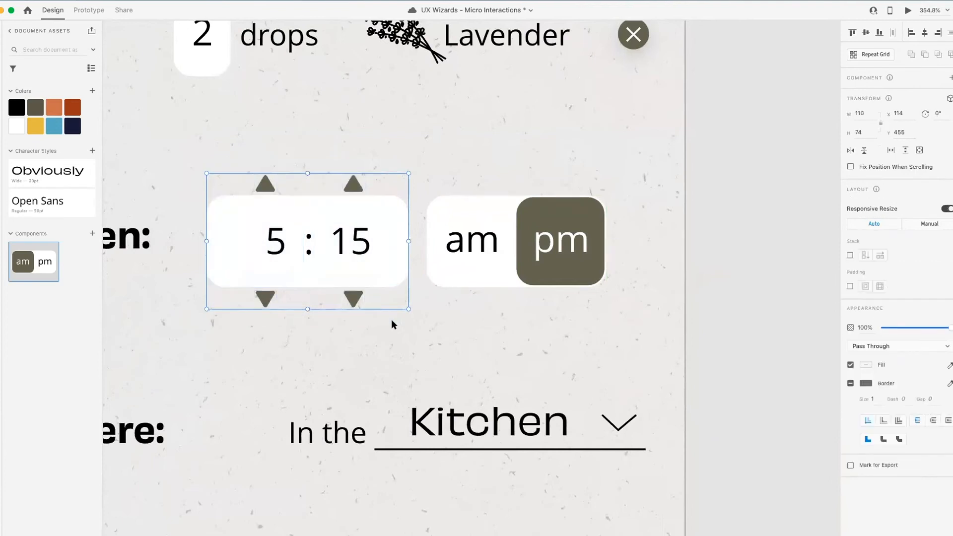
key("super+k")
left_click(223, 341)
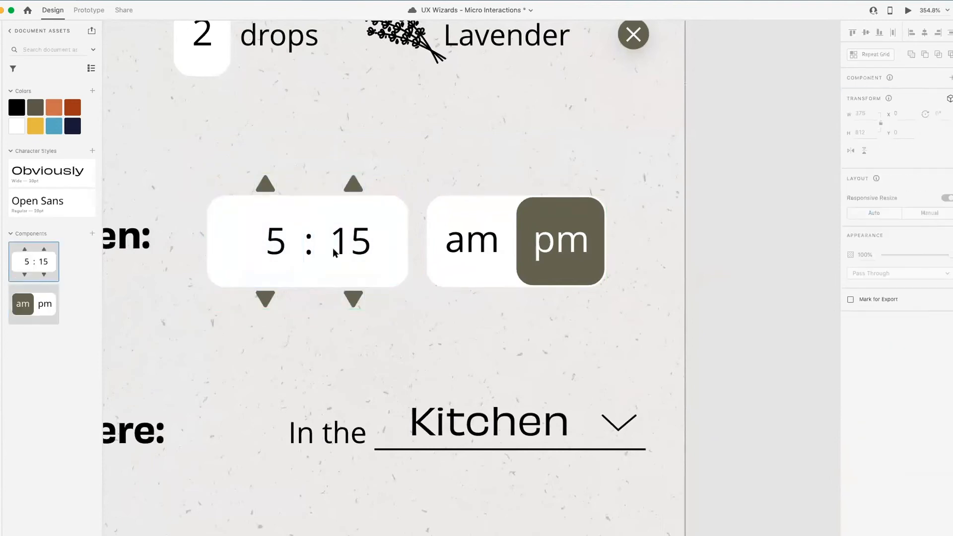
Step: Add a new state named 4:15 to the time field component
left_click(329, 233)
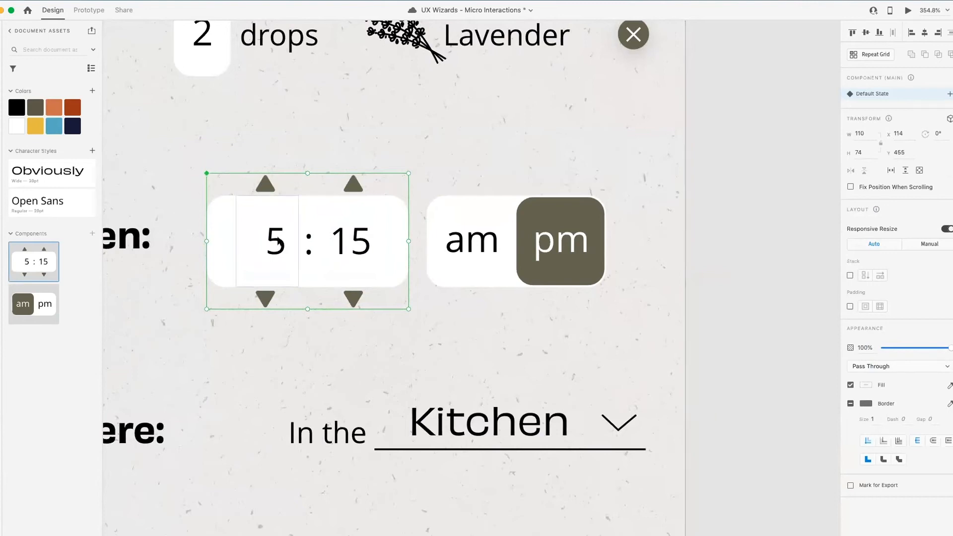
left_click(949, 94)
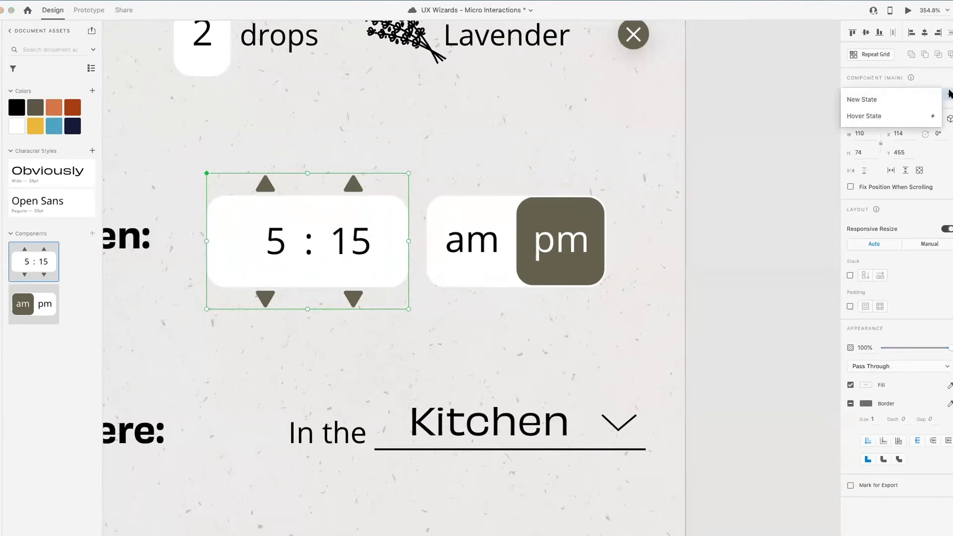
left_click(889, 98)
type("4:1")
key("Return")
left_click(719, 149)
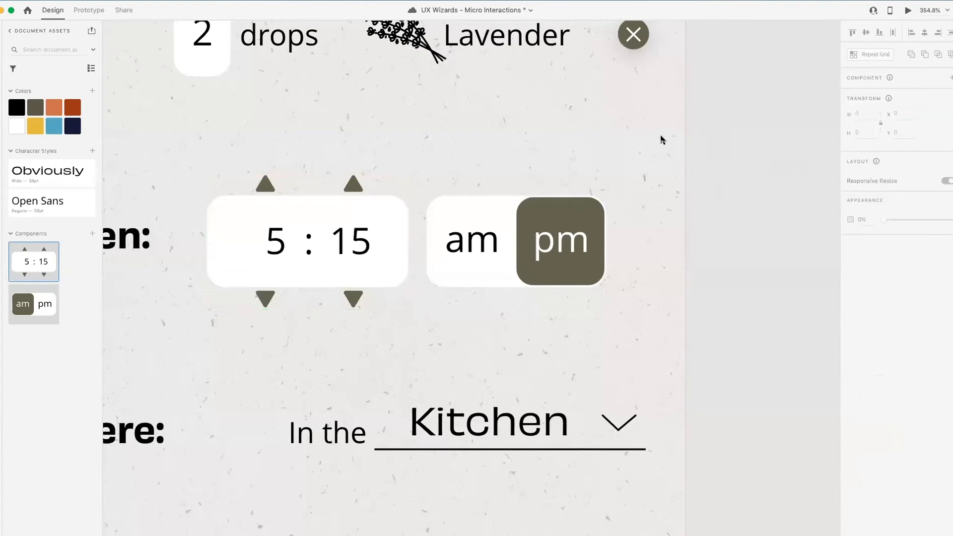
Step: Shift the masked hour column inside the time field so 4 sits in the window, and save the document
double_click(286, 237)
left_click(311, 238)
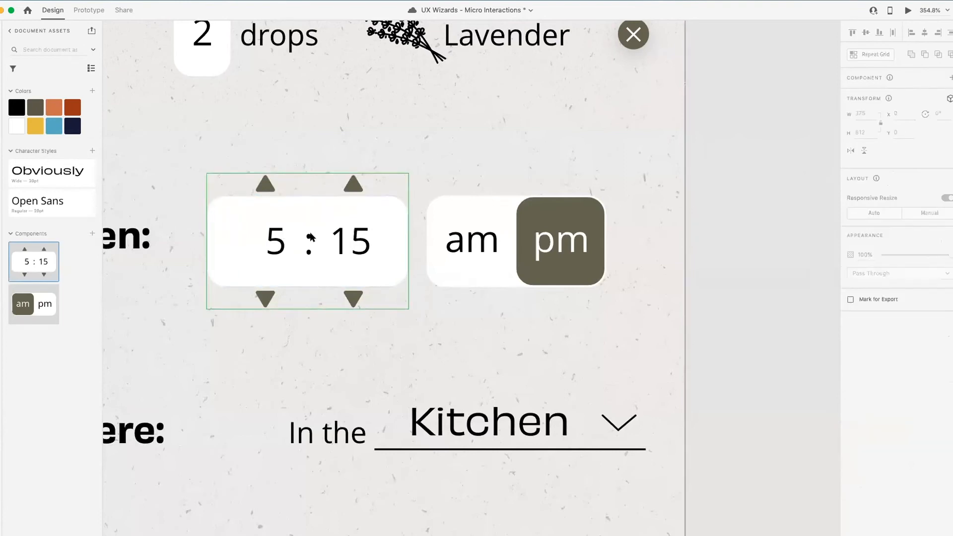
left_click(274, 242)
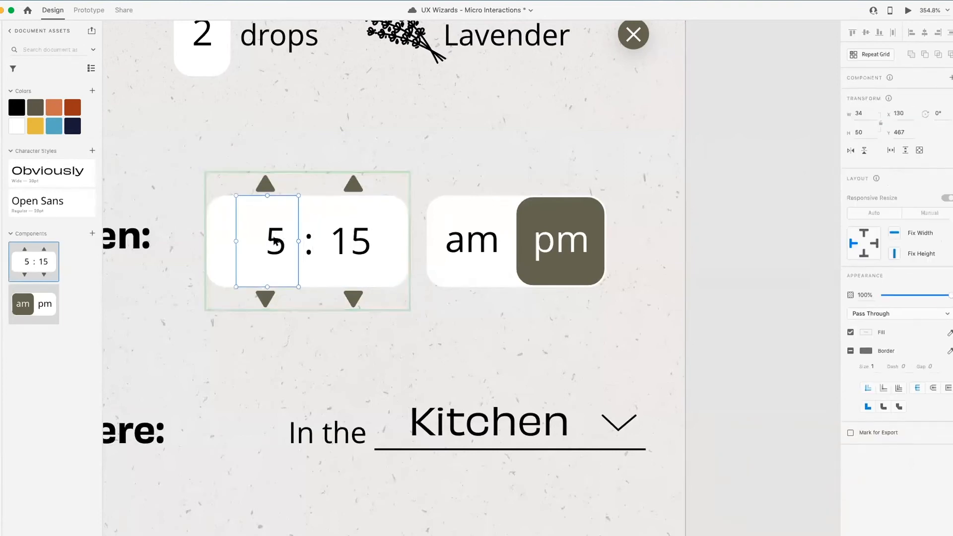
double_click(274, 241)
left_click_drag(273, 270, 268, 297)
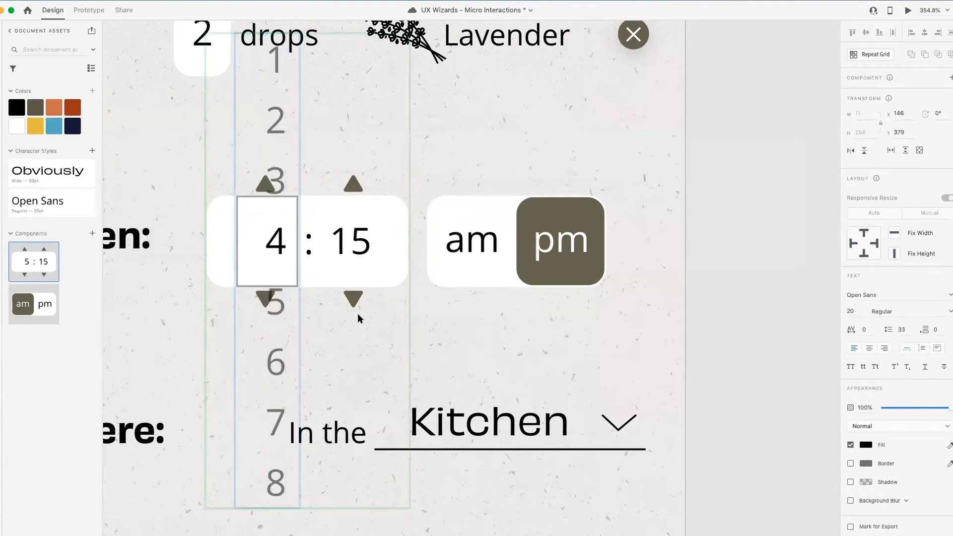
left_click(527, 348)
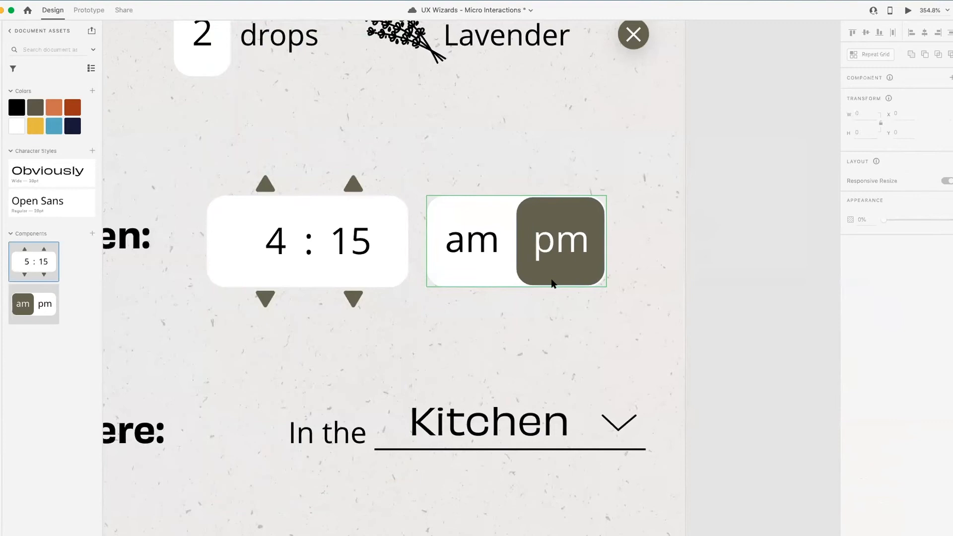
key("cmd+s")
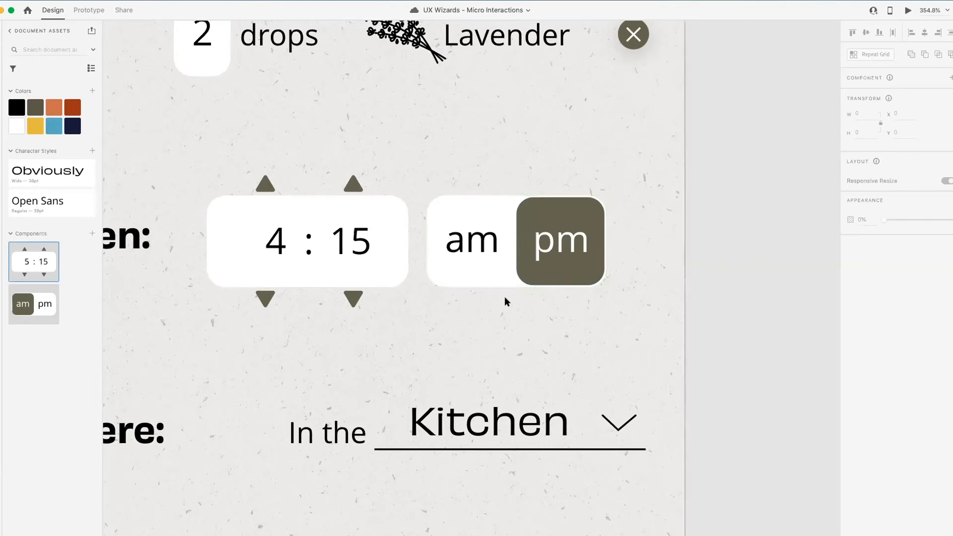
scroll(505, 298, "down", 5)
scroll(589, 278, "right", 5)
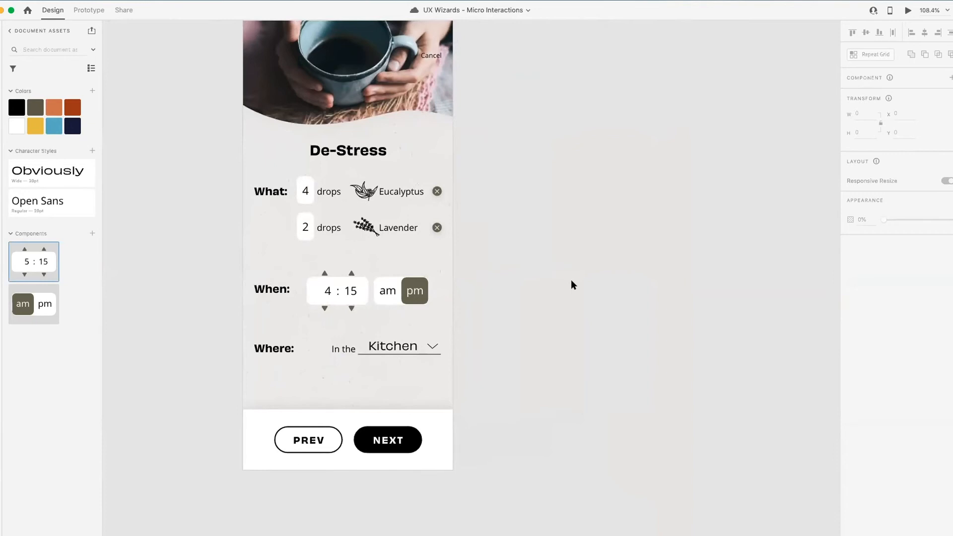
scroll(570, 285, "up", 5)
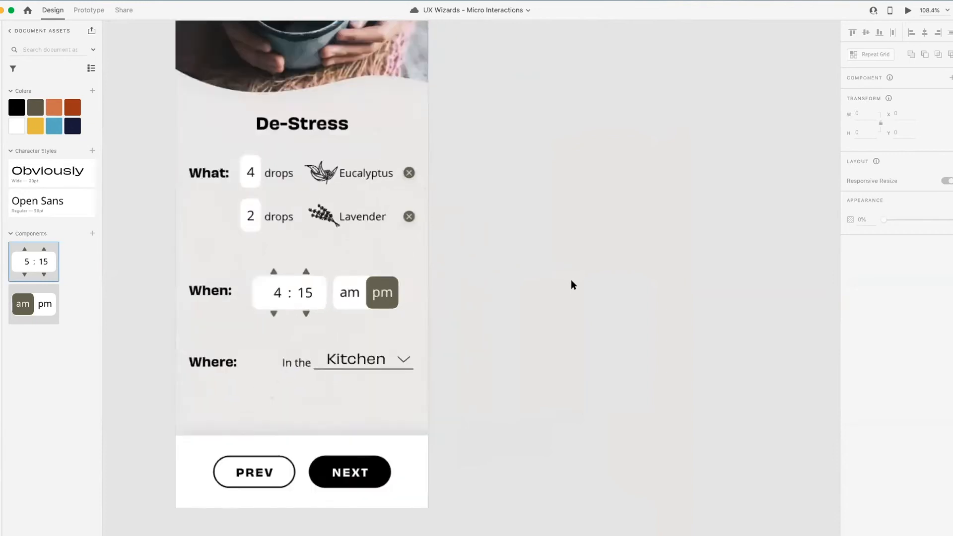
scroll(571, 281, "down", 3)
scroll(572, 281, "up", 6)
scroll(571, 281, "down", 4)
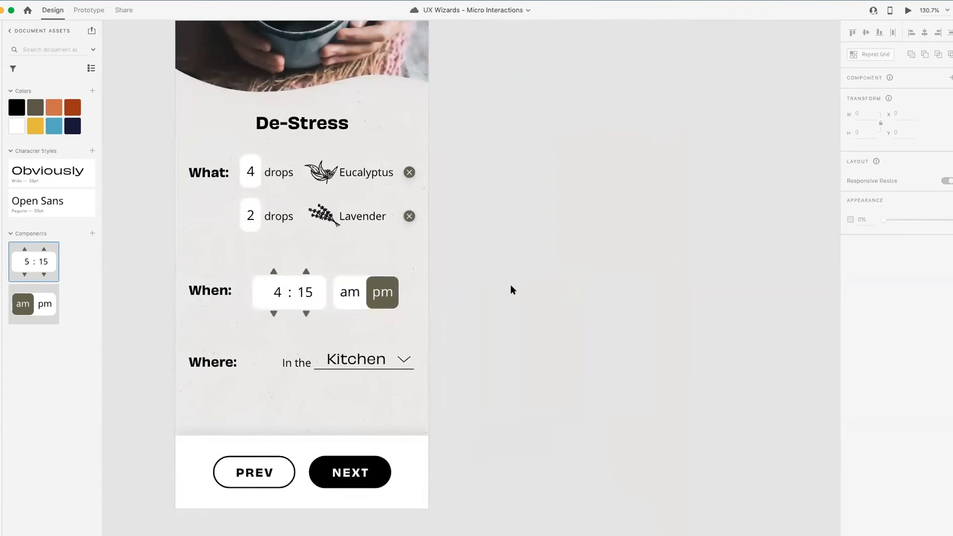
scroll(511, 285, "up", 2)
scroll(510, 285, "down", 4)
scroll(511, 285, "up", 5)
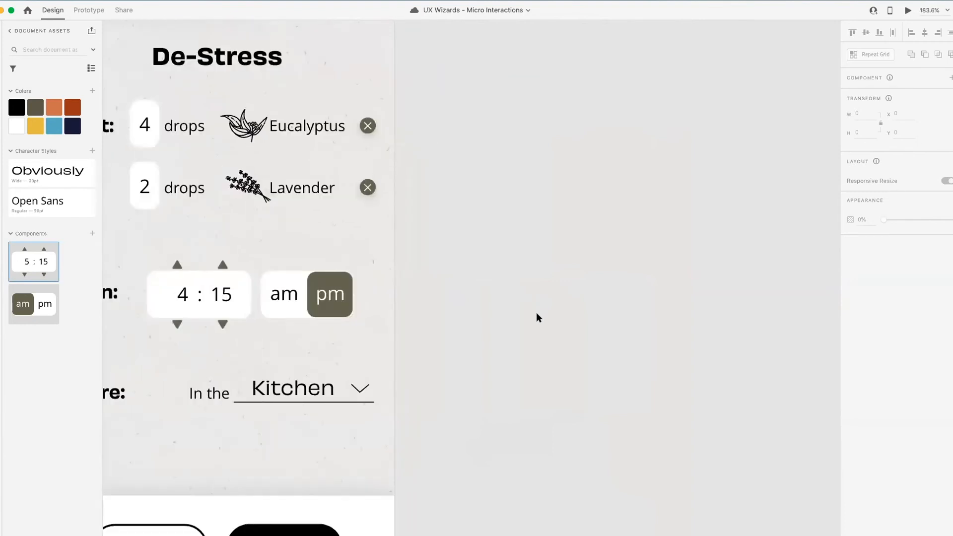
scroll(537, 314, "down", 3)
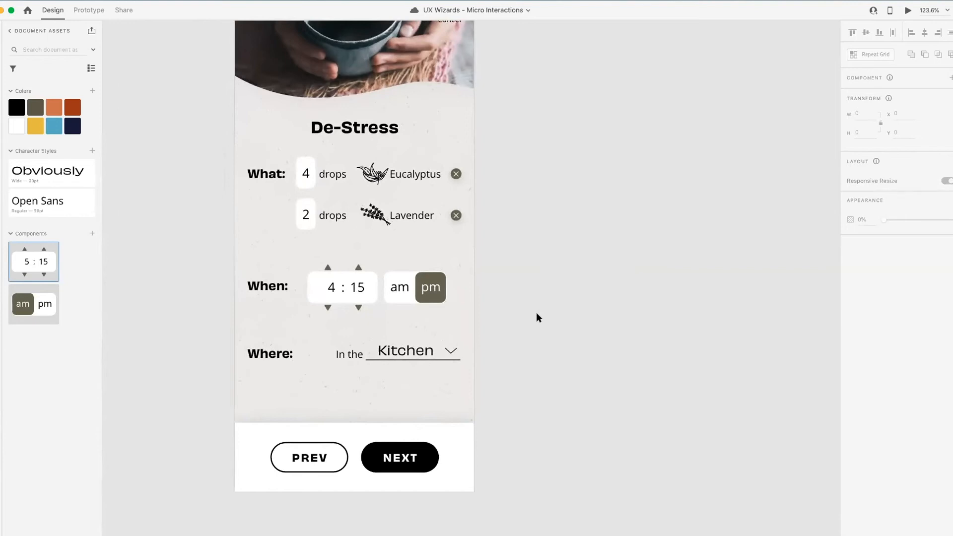
scroll(541, 239, "up", 1)
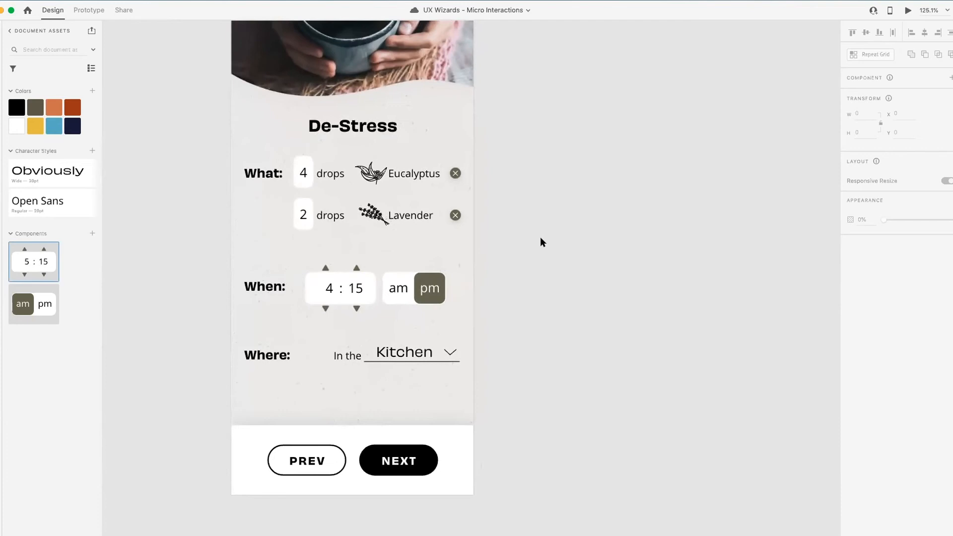
scroll(540, 242, "up", 1)
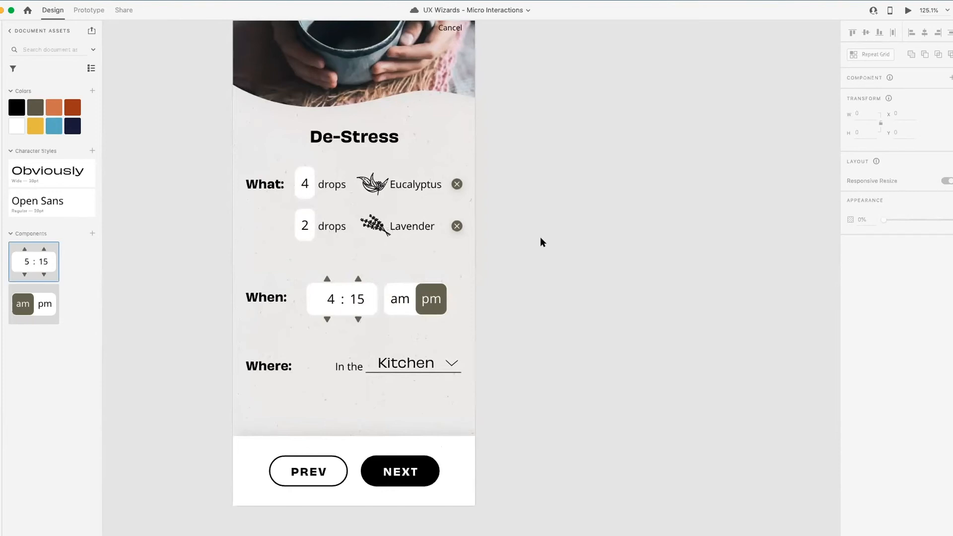
scroll(540, 238, "down", 3)
scroll(540, 238, "down", 10)
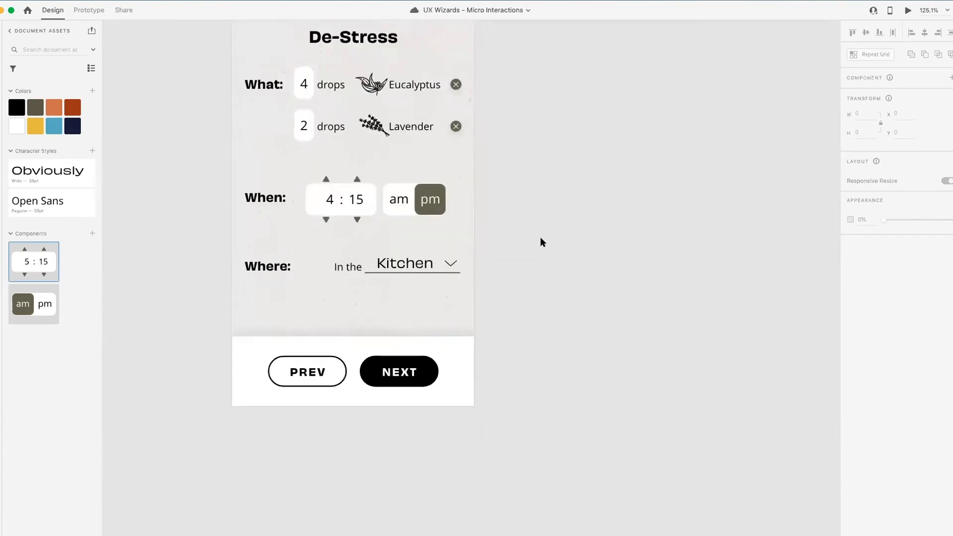
scroll(541, 239, "down", 5)
scroll(540, 236, "up", 8)
scroll(540, 237, "down", 3)
scroll(497, 258, "up", 5)
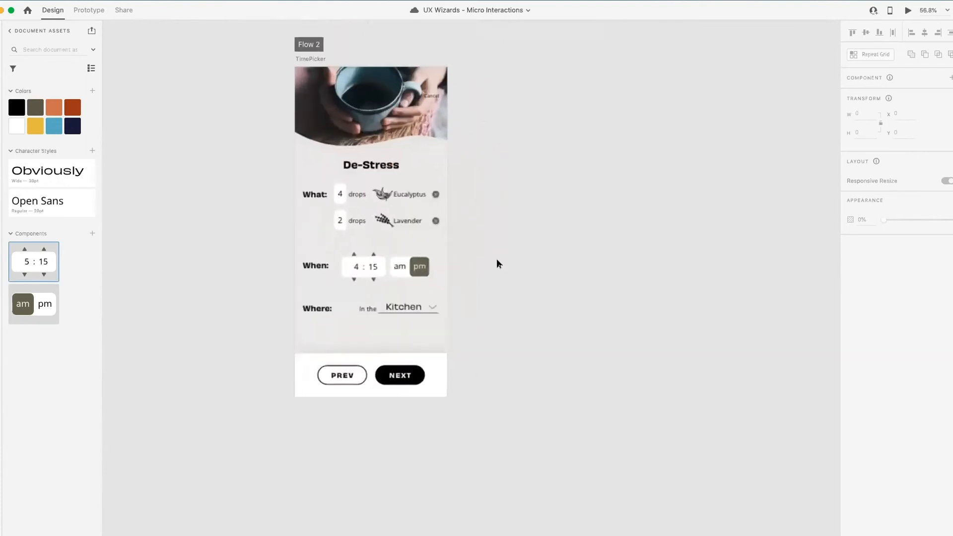
Step: Duplicate the TimePicker artboard beside the original
scroll(497, 258, "right", 3)
left_click_drag(258, 65, 478, 88)
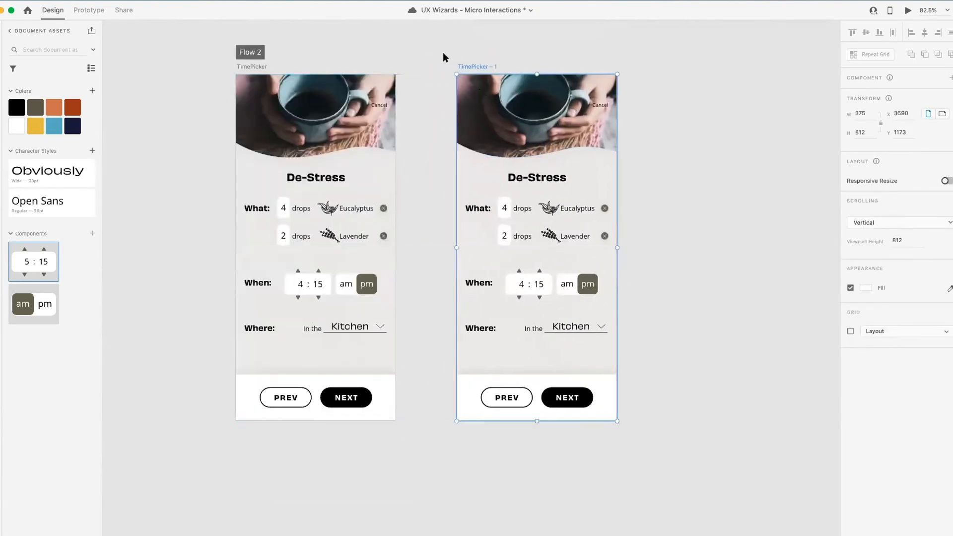
scroll(440, 56, "right", 5)
left_click_drag(241, 79, 346, 66)
Step: Ungroup the am/pm toggle component on the duplicated artboard into its separate labels and shapes
scroll(442, 293, "up", 10)
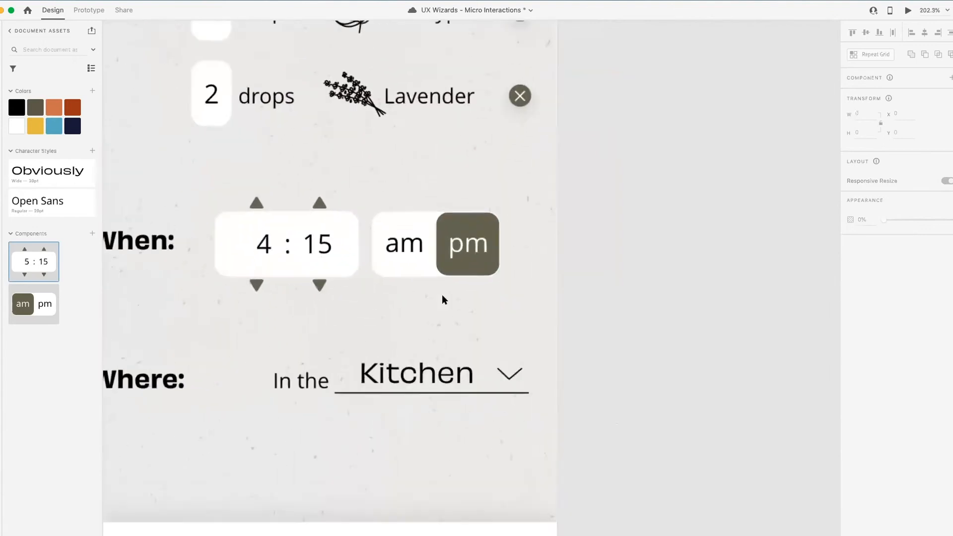
left_click(438, 207)
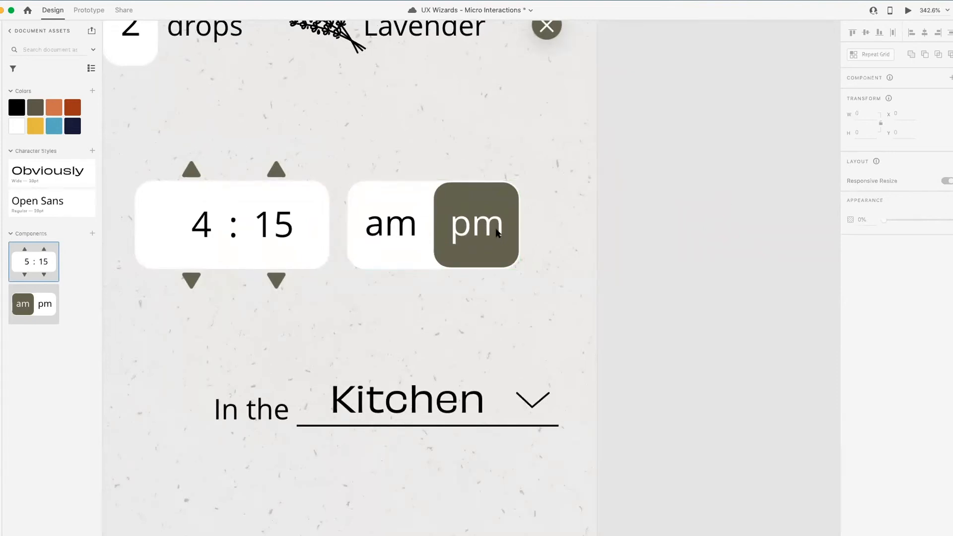
left_click(413, 190)
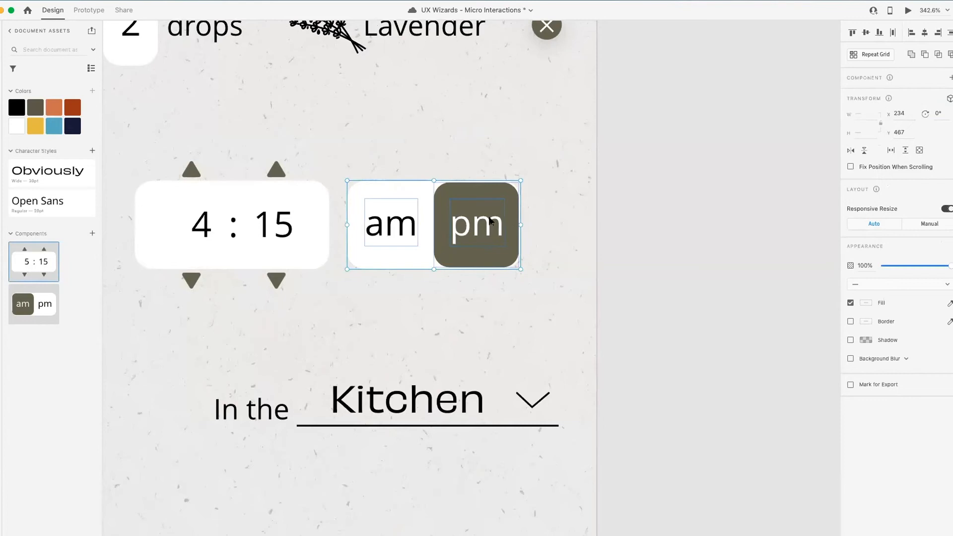
left_click(632, 201)
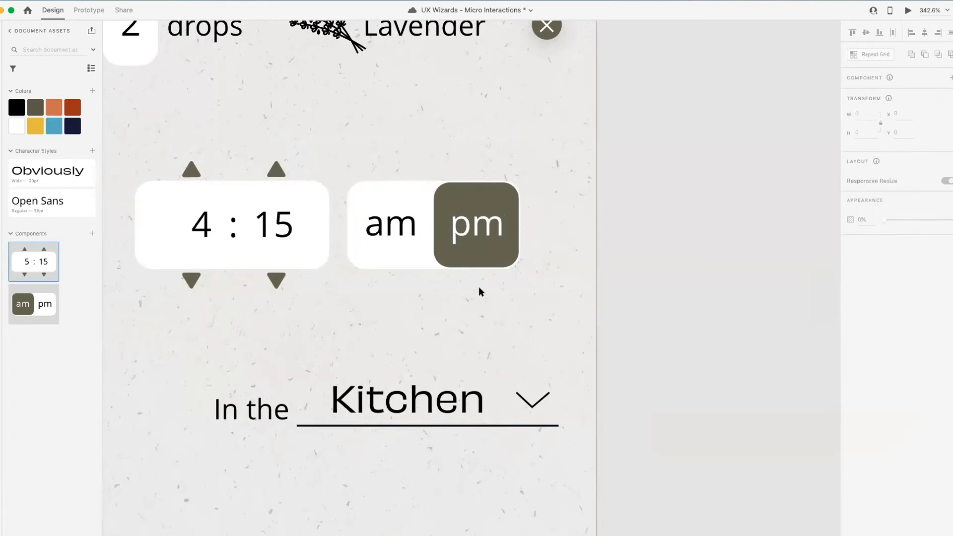
Step: Round the dark pm square into a circle with corner radius 24 and the toggle's white background into a pill with radius 25
scroll(520, 240, "up", 5)
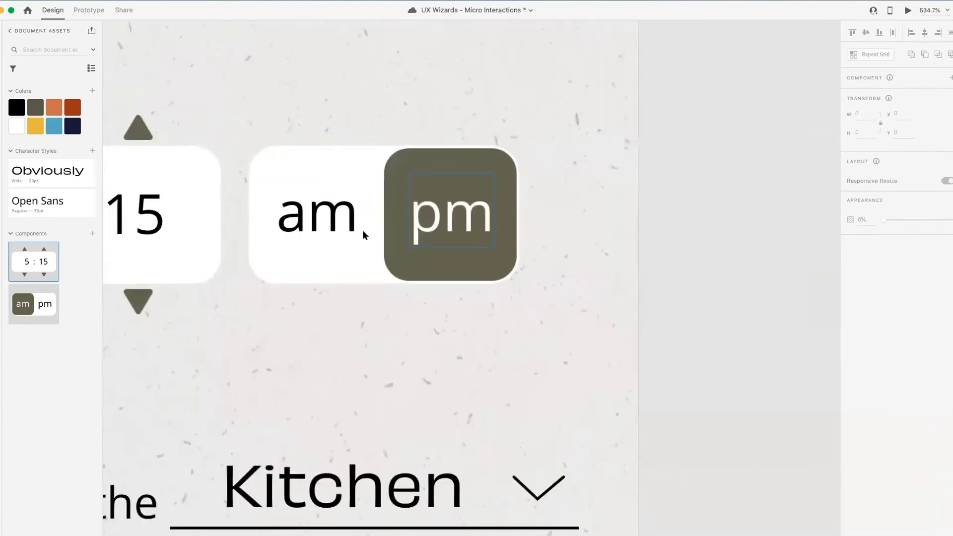
scroll(363, 231, "up", 5)
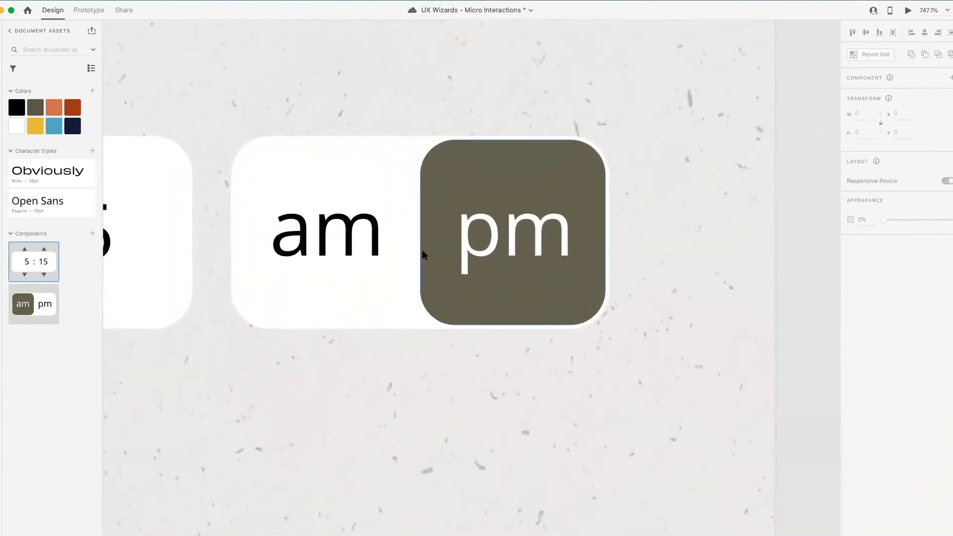
left_click(450, 166)
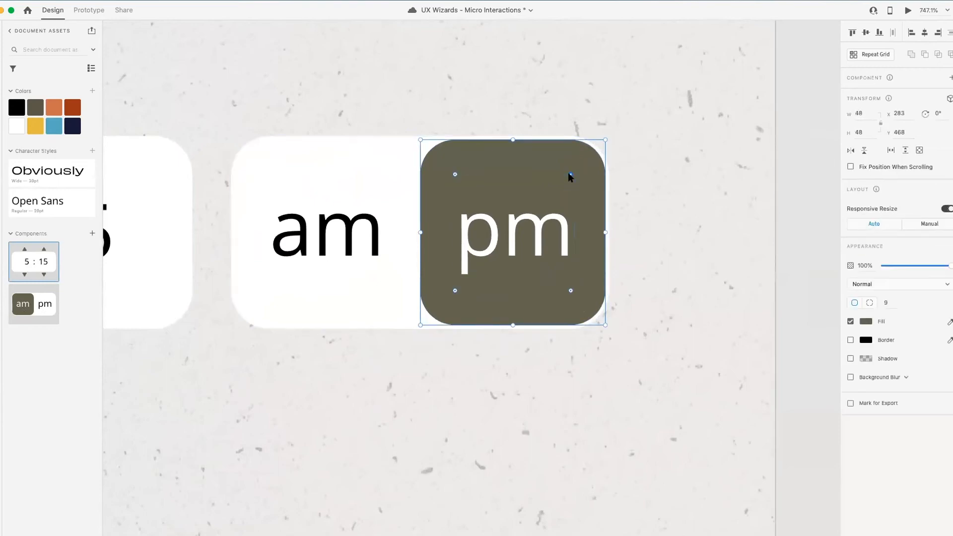
left_click_drag(570, 175, 446, 281)
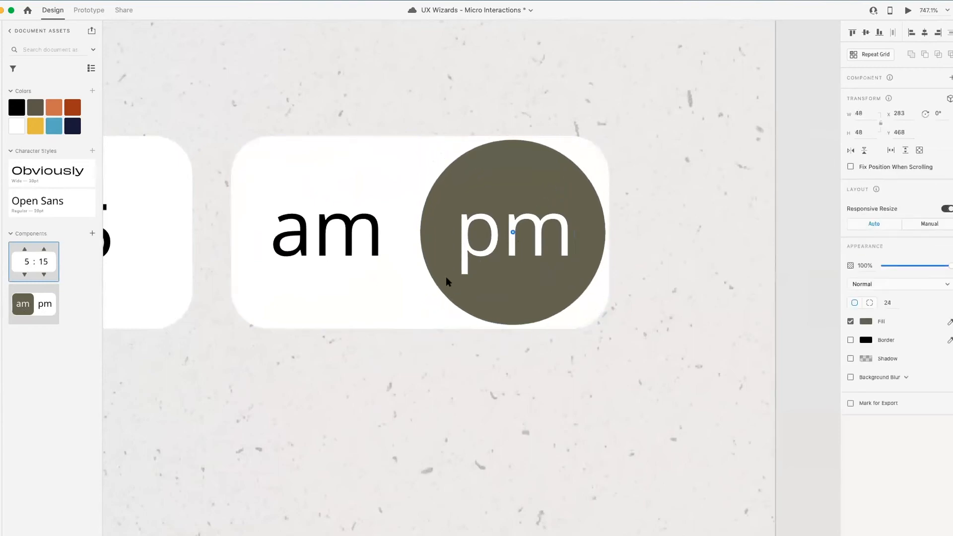
left_click(373, 172)
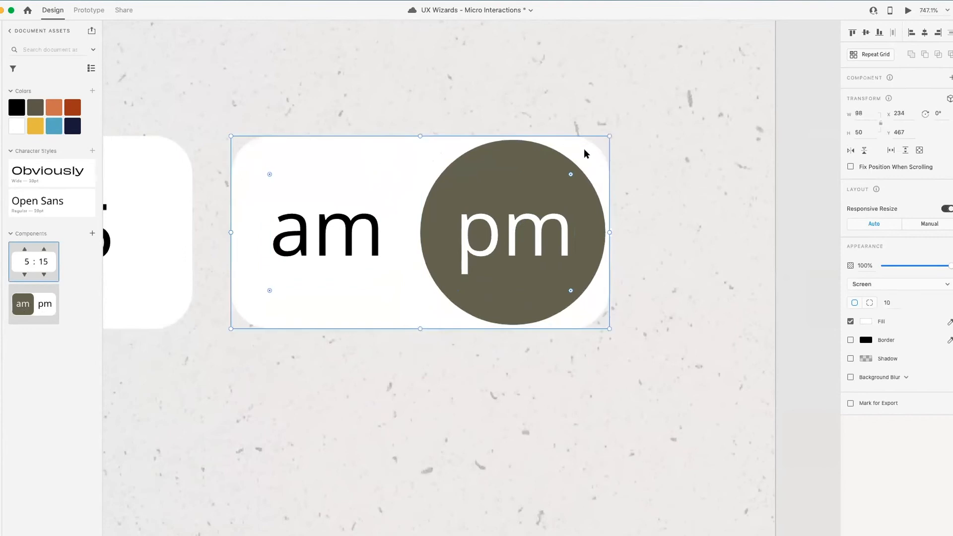
left_click_drag(570, 174, 449, 266)
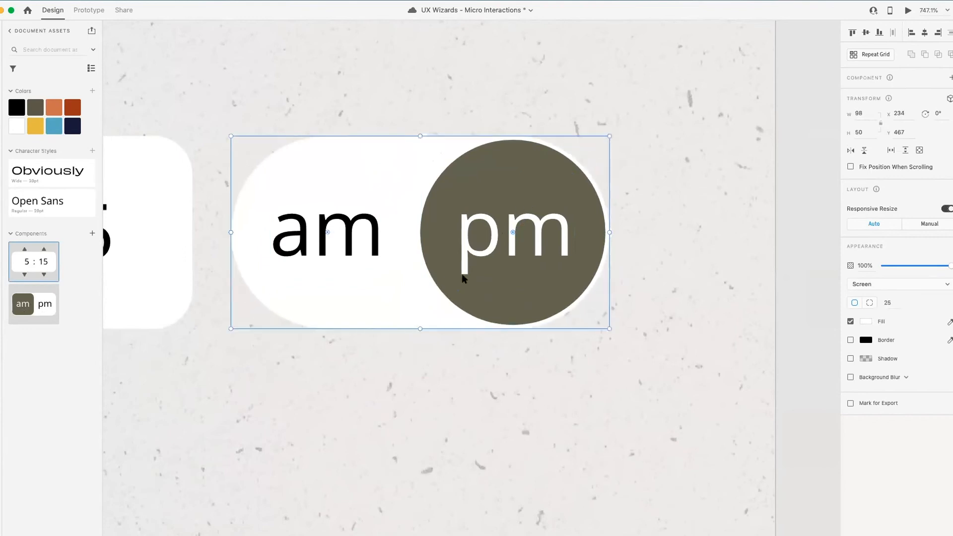
left_click(796, 173)
Step: Shrink the dark circle to about 45 by 44 and nudge it to X 284 inside the white pill
left_click(536, 158)
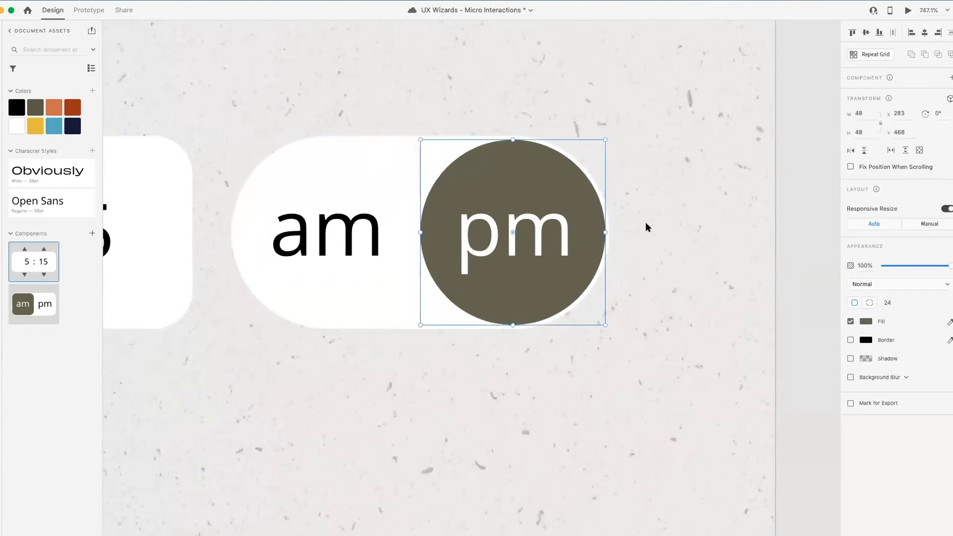
left_click_drag(605, 230, 592, 232)
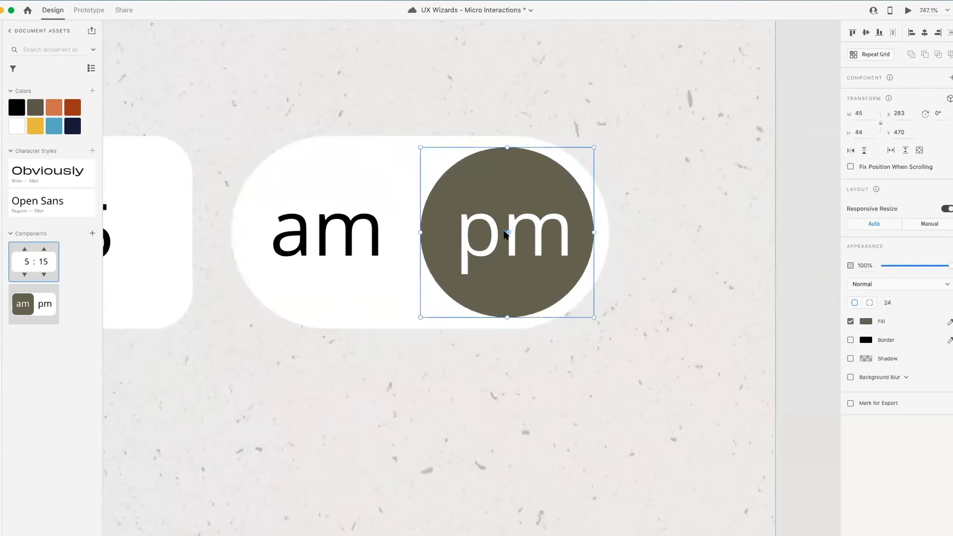
key("alt")
key("Right")
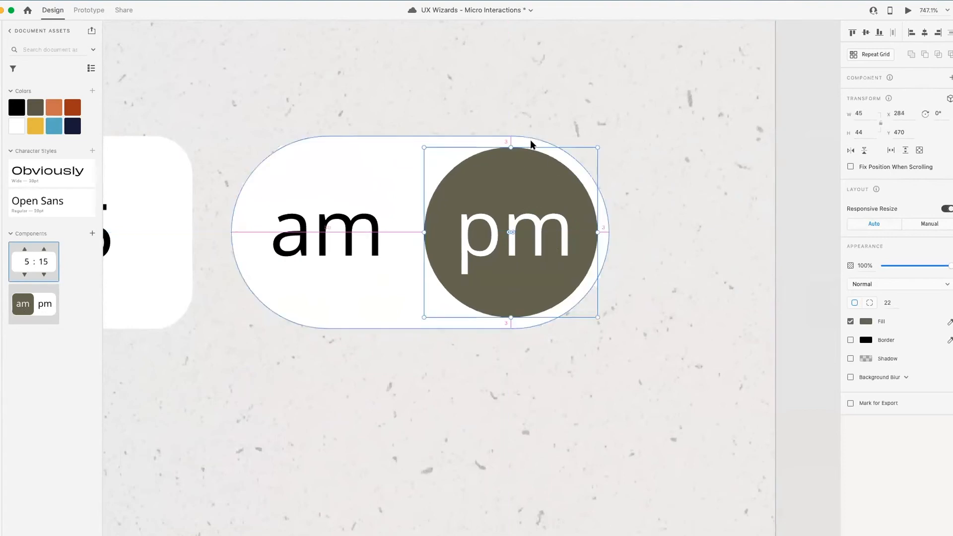
left_click(794, 156)
Step: Delete the am and pm text labels from the pill-shaped toggle
left_click(355, 225)
key("super+a")
key("Delete")
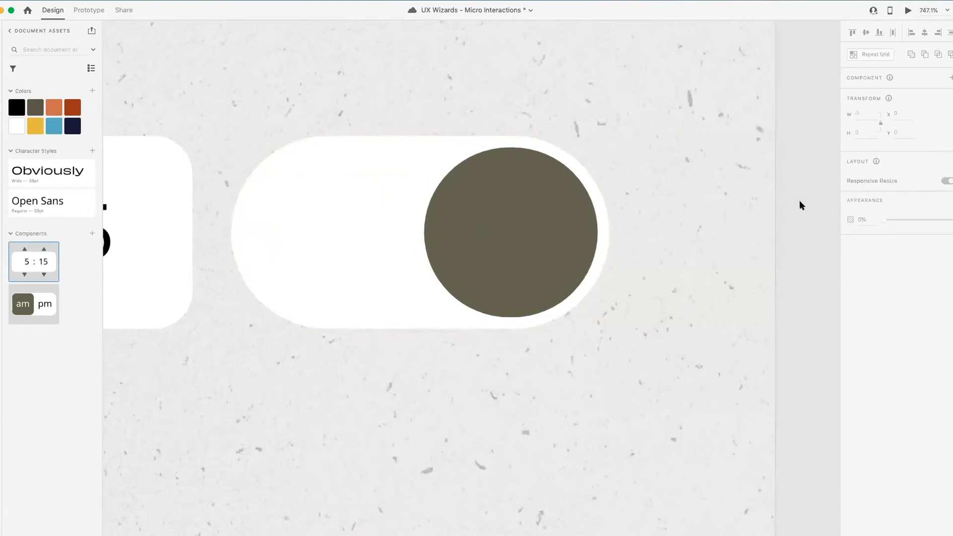
Step: Find "moon" icons in the Icons 4 Design plugin and insert the Ionic md-moon icon
scroll(489, 255, "up", 3)
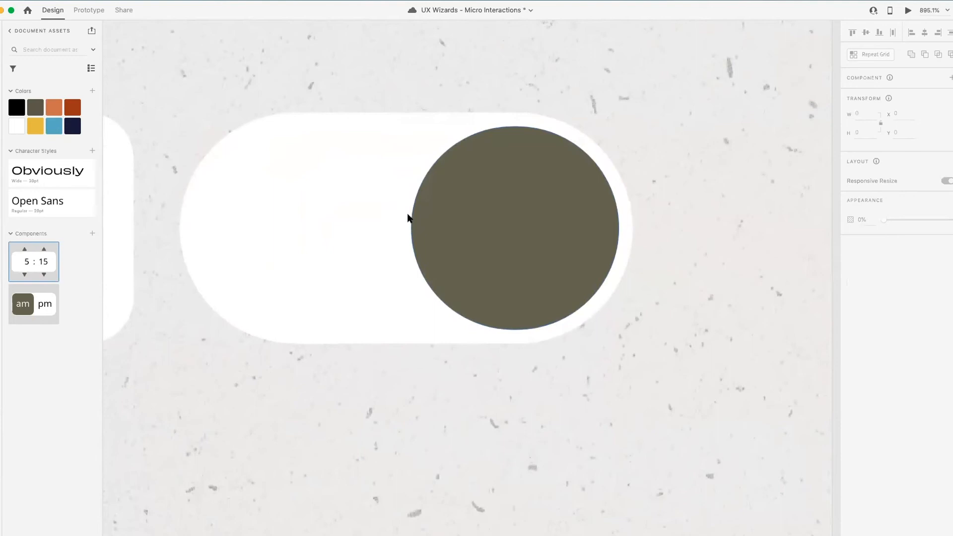
left_click(497, 162)
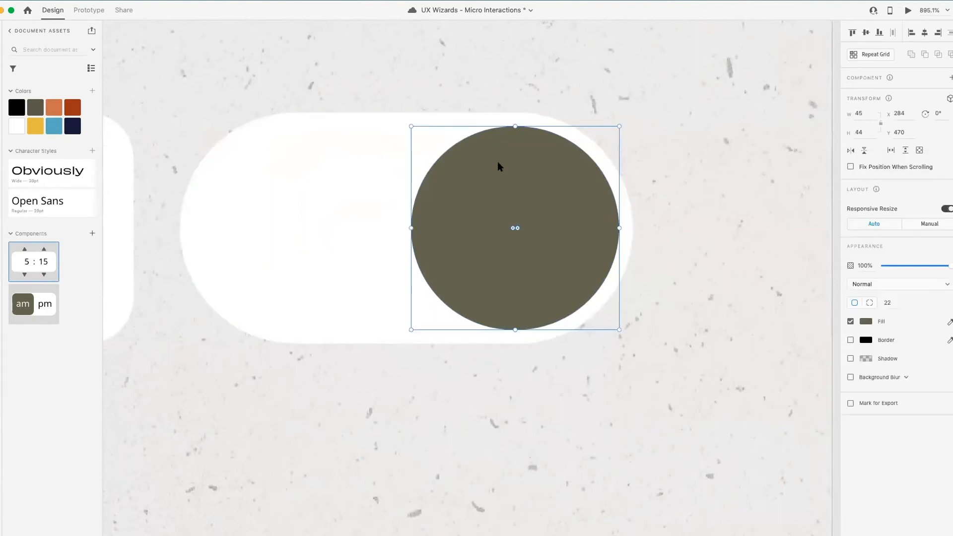
scroll(379, 252, "down", 3)
scroll(378, 258, "up", 1)
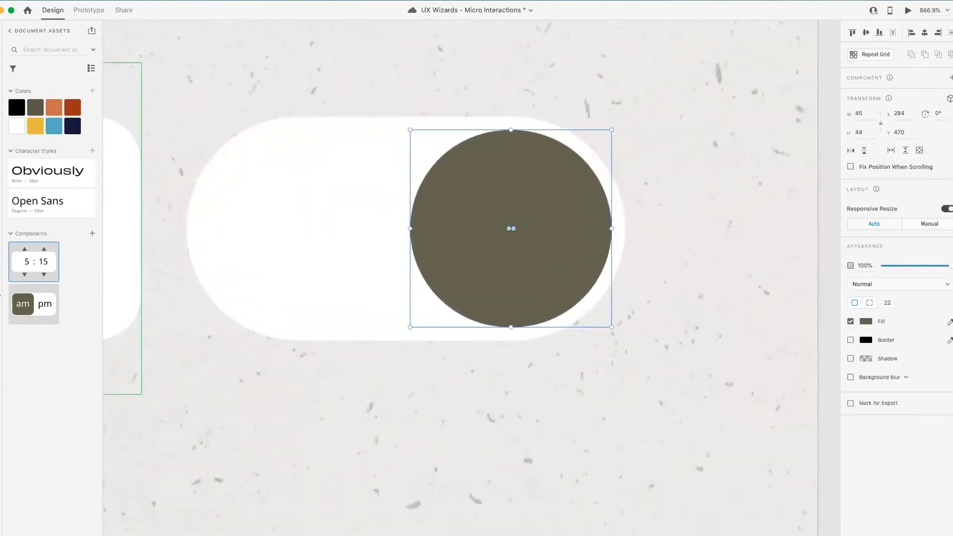
key("alt+shift+p")
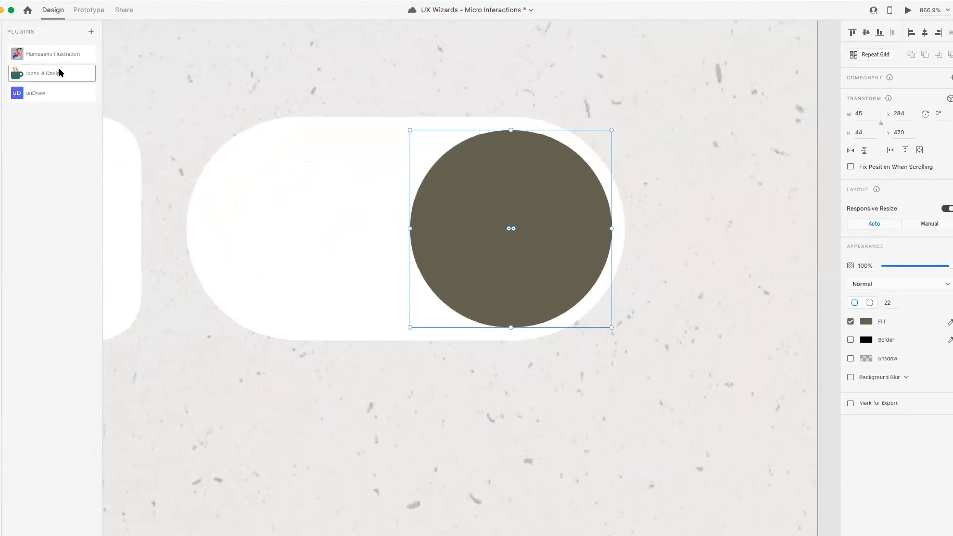
left_click(75, 73)
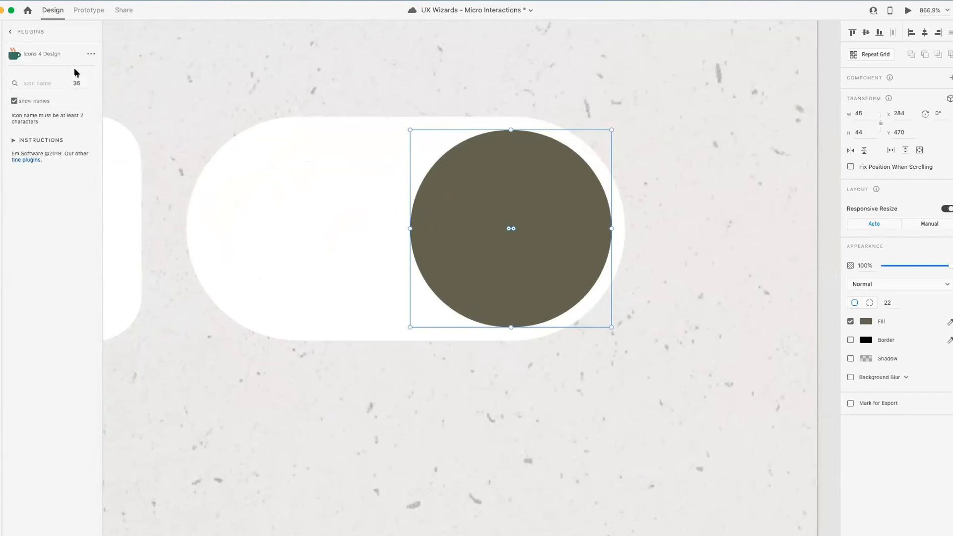
left_click(9, 32)
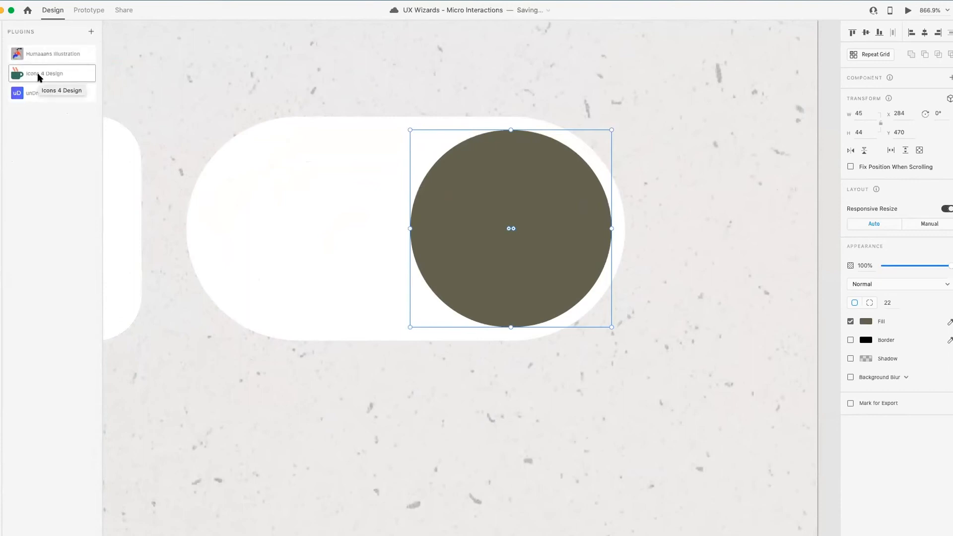
left_click(40, 73)
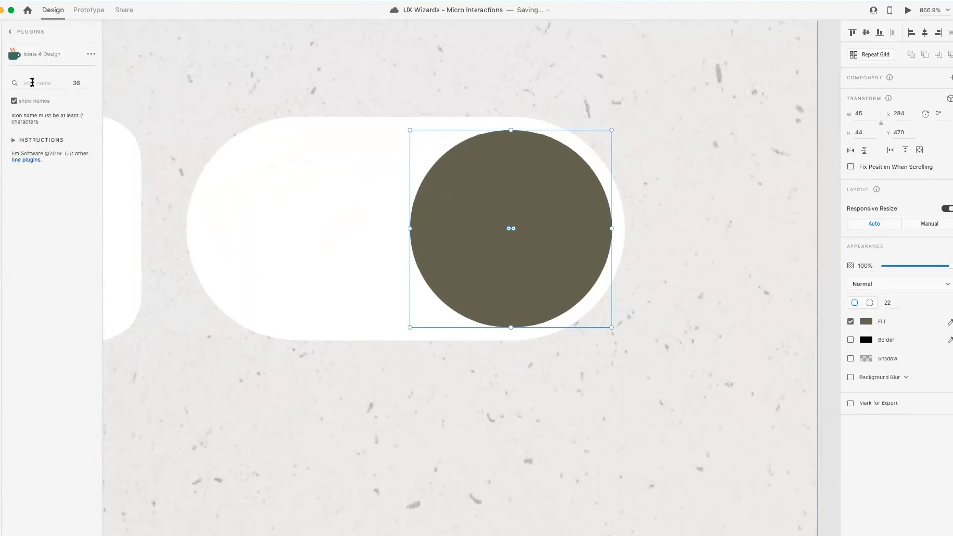
type("moon")
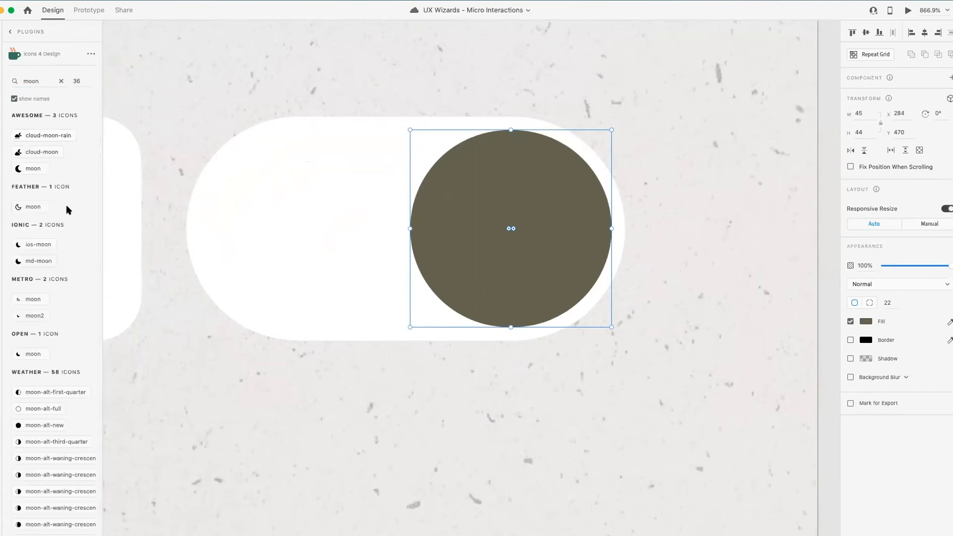
left_click(20, 262)
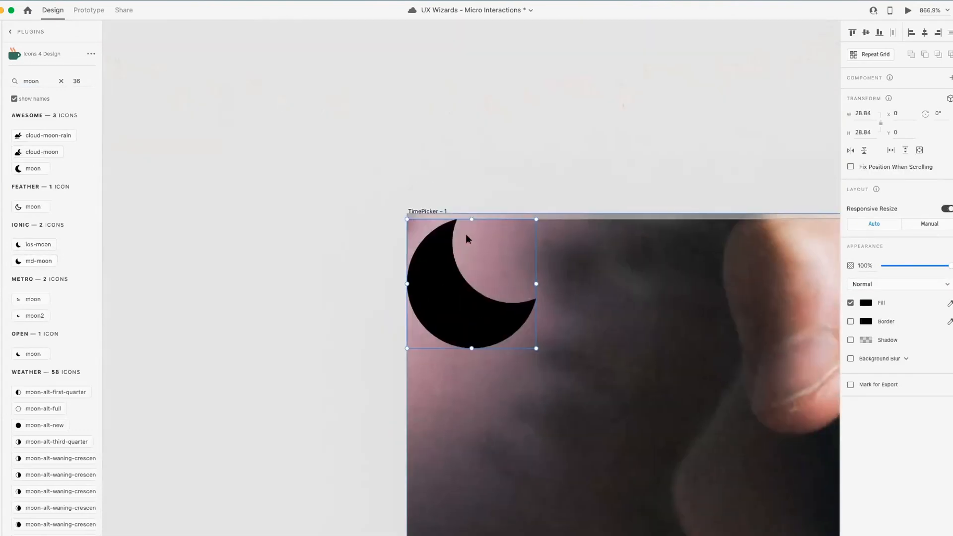
Step: Cut the moon icon from the TimePicker – 1 artboard's corner and paste it onto the toggle's dark circle, placed at X 293, Y 478
left_click(448, 187)
scroll(443, 198, "right", 1)
left_click(432, 278)
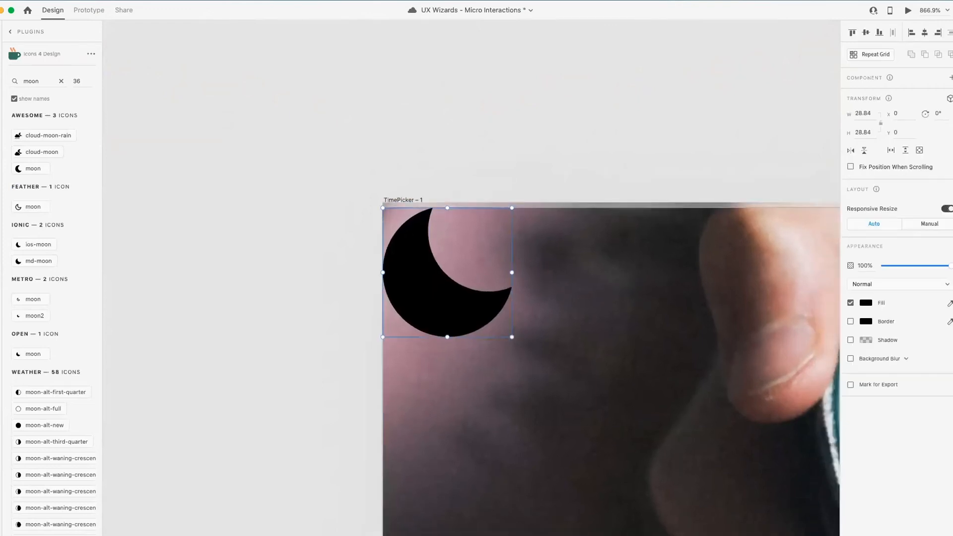
scroll(345, 231, "down", 10)
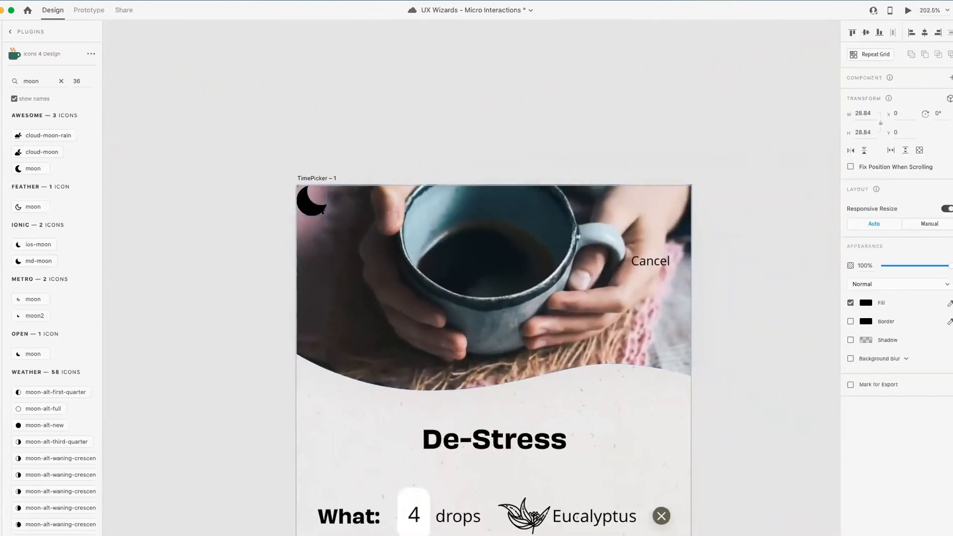
scroll(320, 206, "up", 7)
left_click(348, 108)
left_click(280, 186)
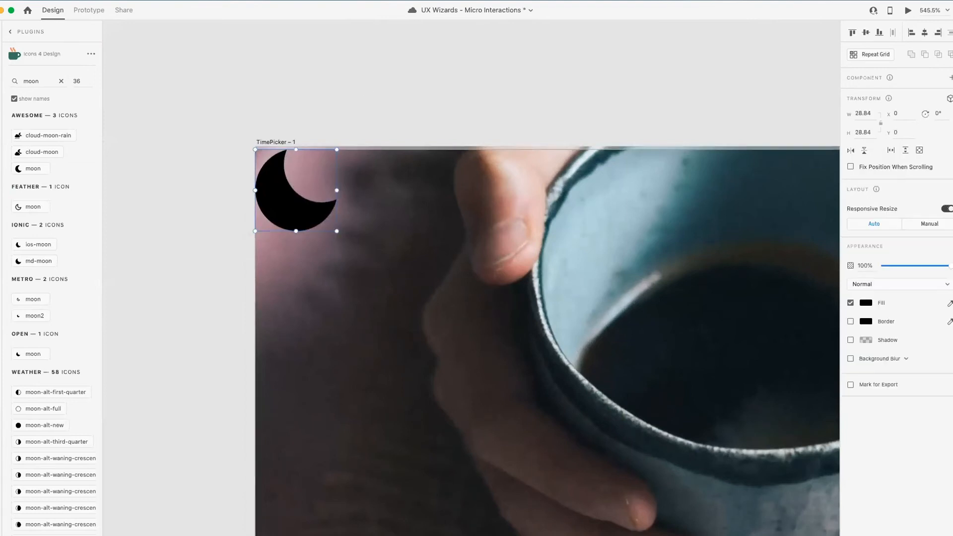
key("Delete")
scroll(263, 109, "down", 10)
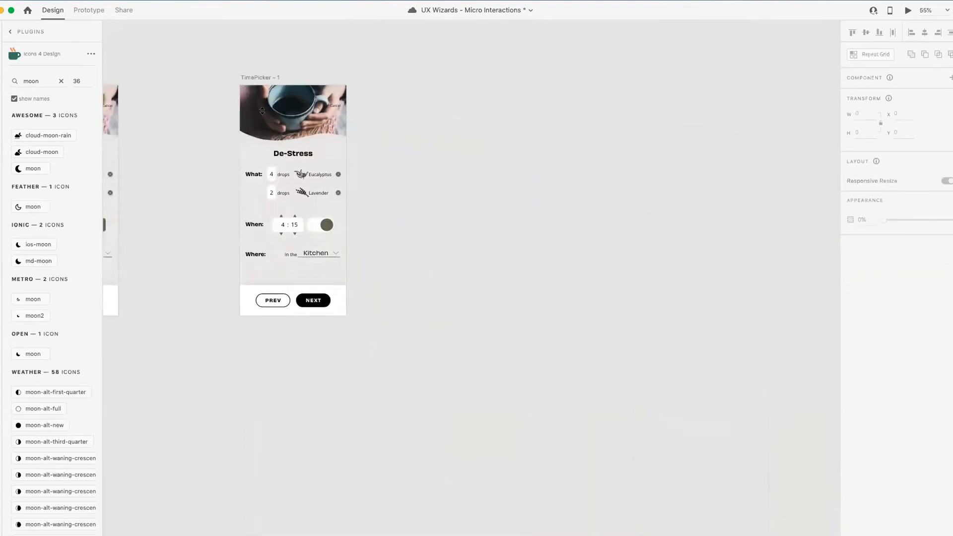
scroll(403, 201, "up", 10)
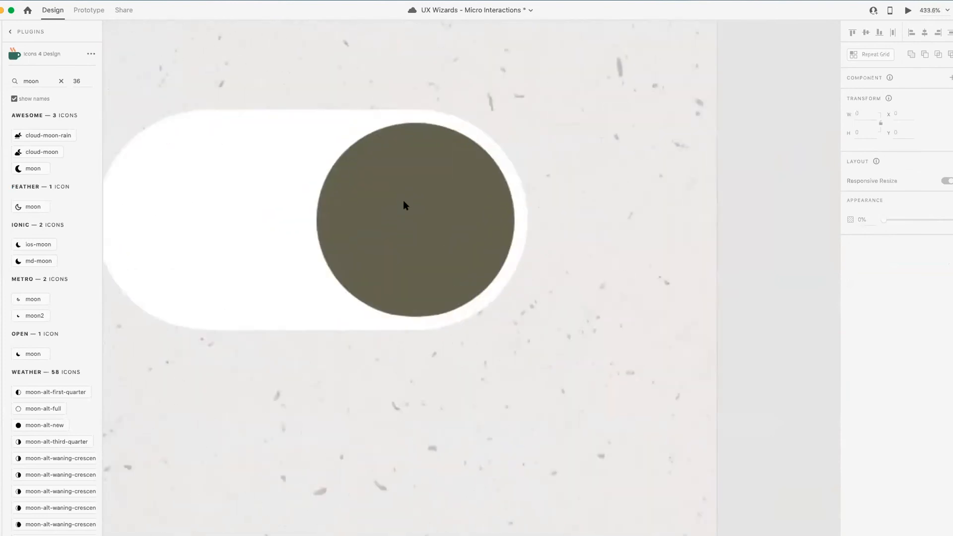
left_click(423, 186)
left_click(548, 216)
key("ctrl+z")
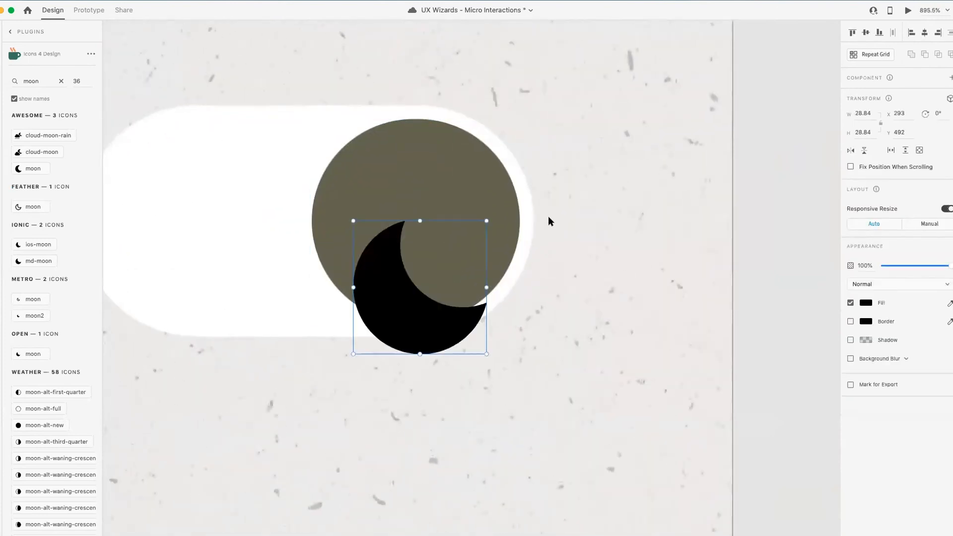
left_click_drag(490, 251, 490, 186)
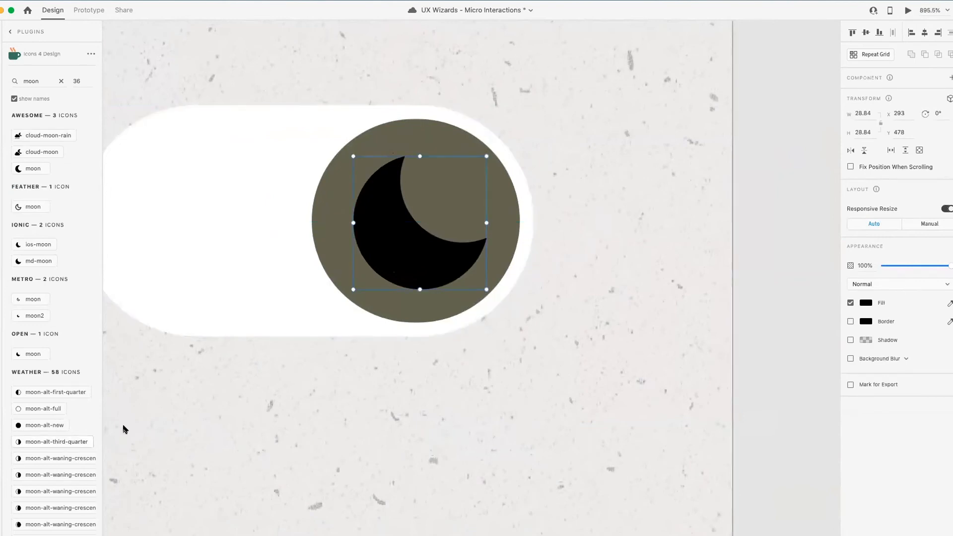
Step: Fill the toggle's circle behind the moon with the dark navy document color
key("super+shift+y")
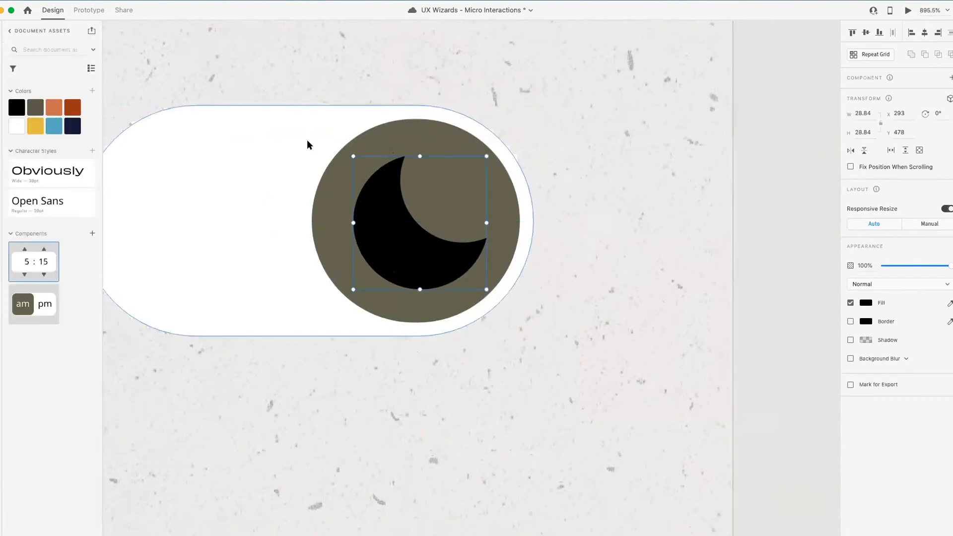
left_click(802, 176)
left_click(485, 161)
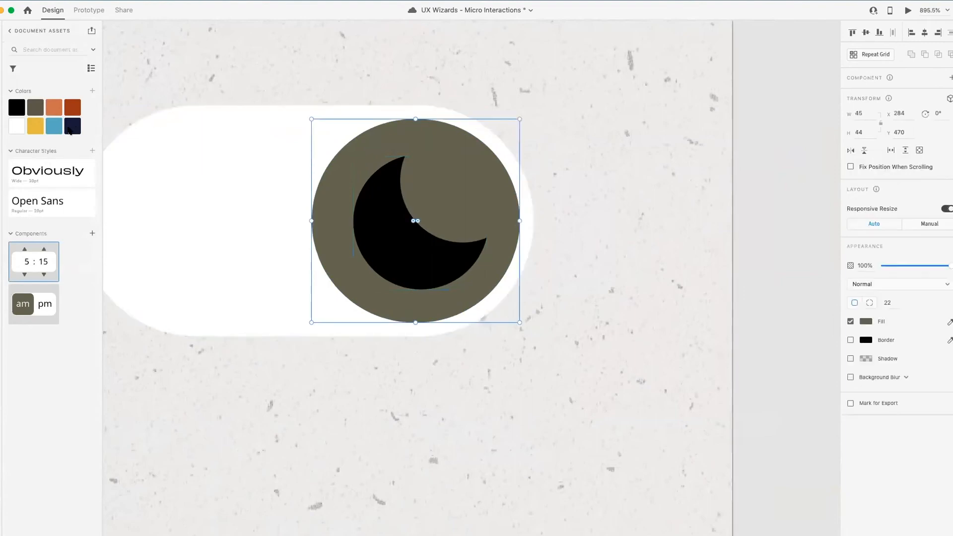
left_click(72, 126)
left_click(767, 167)
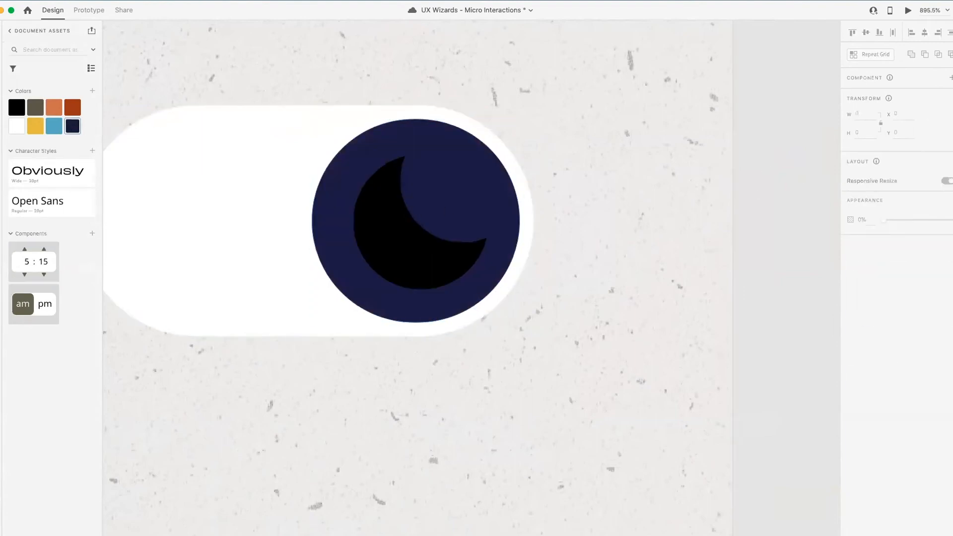
Step: Fill the moon icon on the toggle with the yellow document color
left_click(422, 249)
left_click(42, 131)
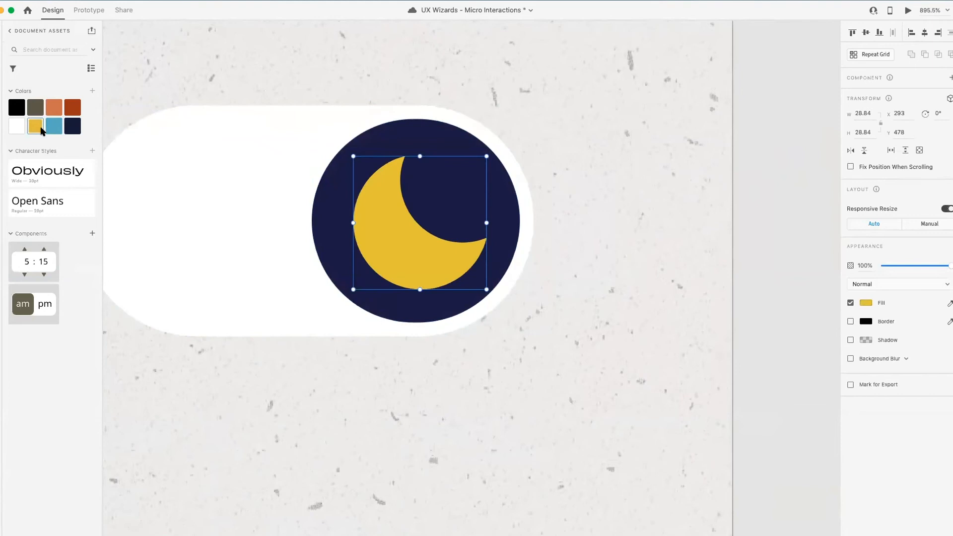
left_click(410, 212)
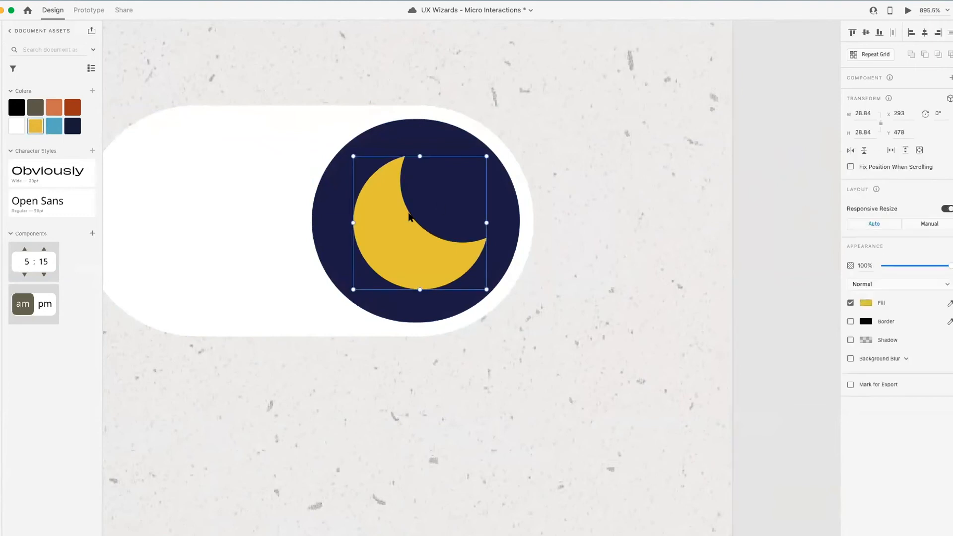
left_click_drag(412, 219, 407, 214)
scroll(409, 212, "down", 5)
left_click(606, 219)
scroll(340, 208, "up", 5)
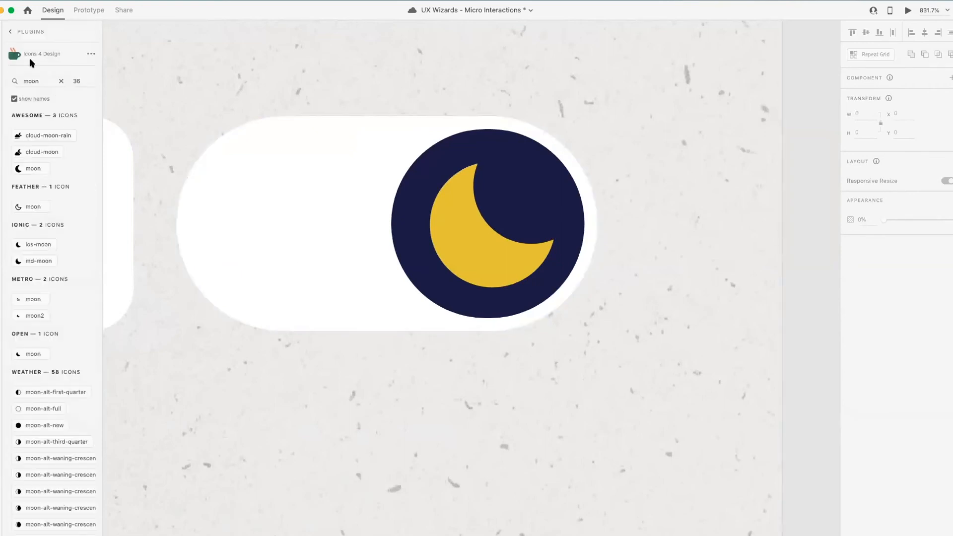
Step: Search the Icons 4 Design plugin for "sun" icons
left_click(19, 76)
type("sun")
scroll(64, 213, "down", 3)
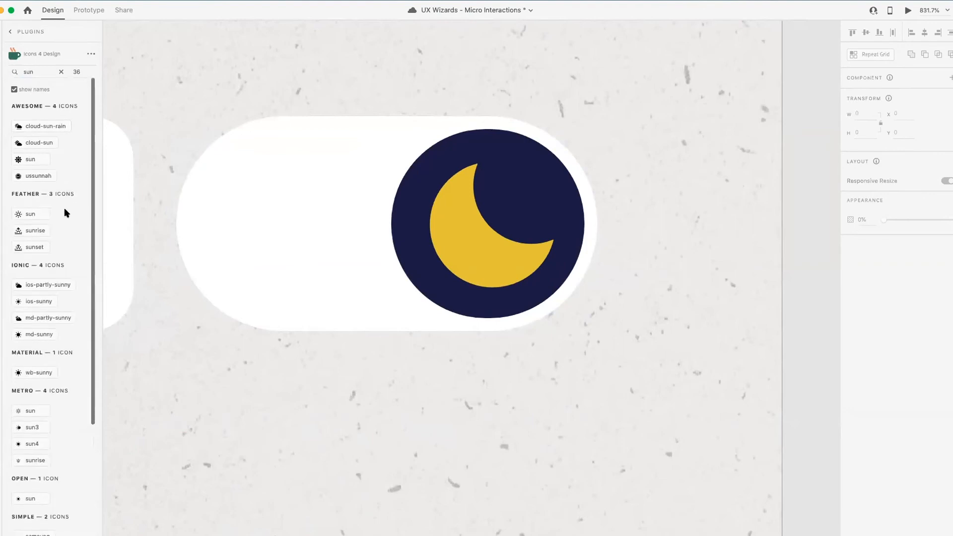
scroll(47, 340, "down", 3)
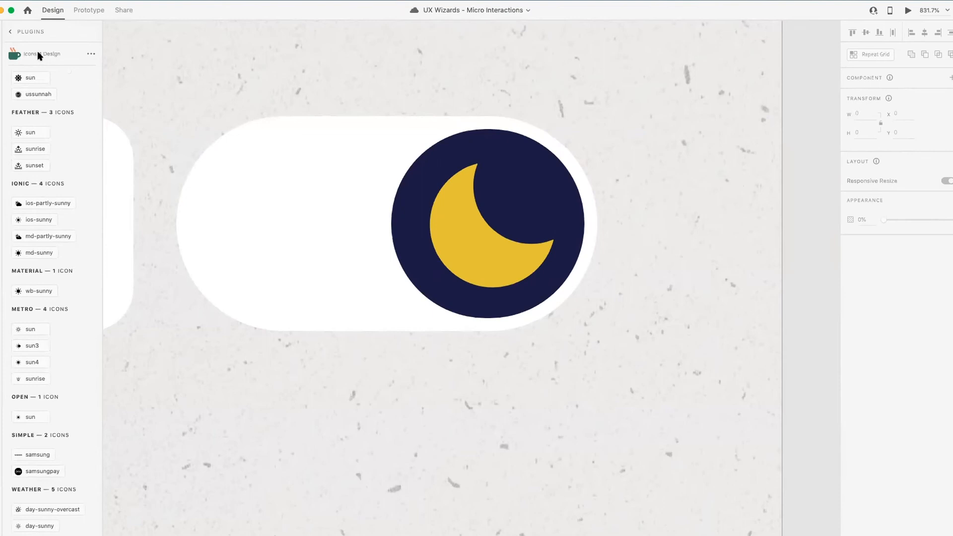
left_click(1, 502)
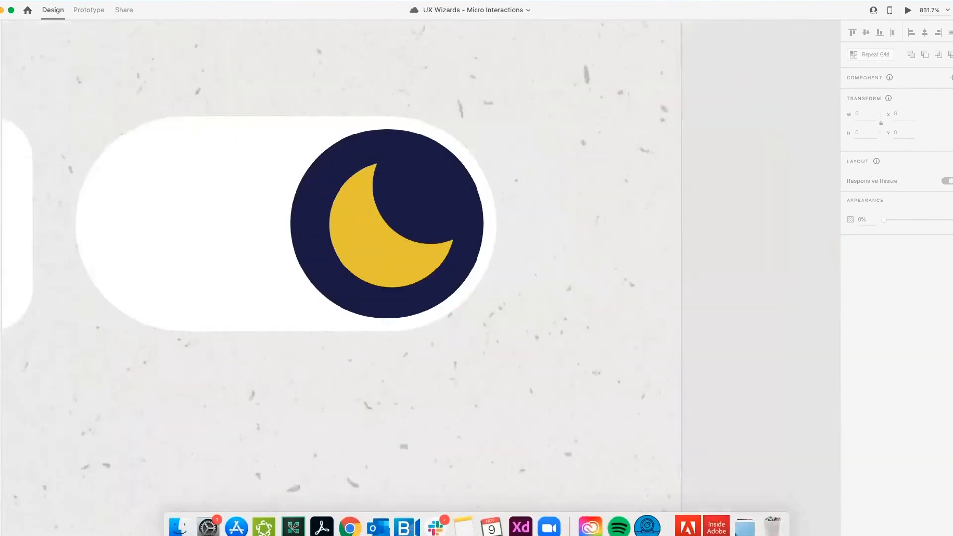
key("super+0")
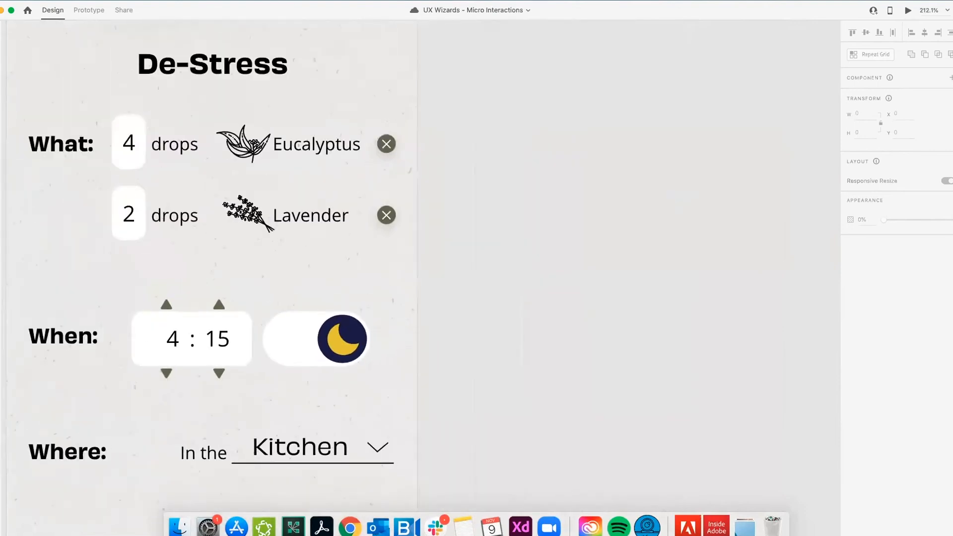
left_click(32, 517)
Step: Look through the featured and popular plugins in the XD plugin catalog, and close the catalog
left_click(88, 55)
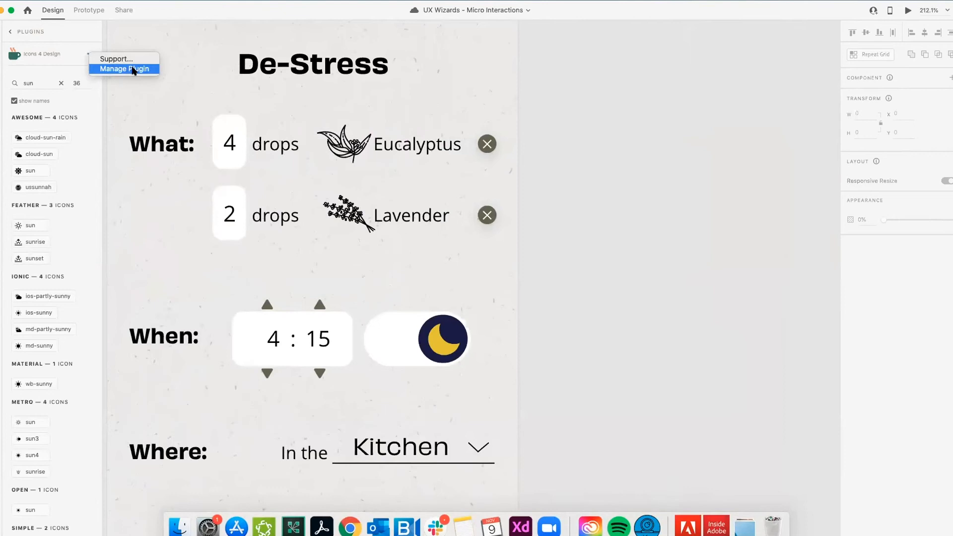
left_click(8, 35)
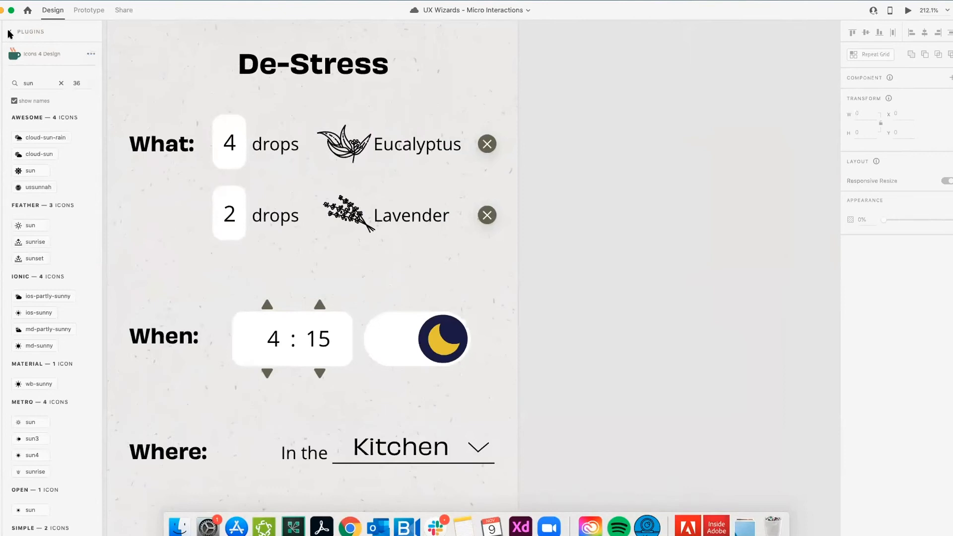
left_click(8, 33)
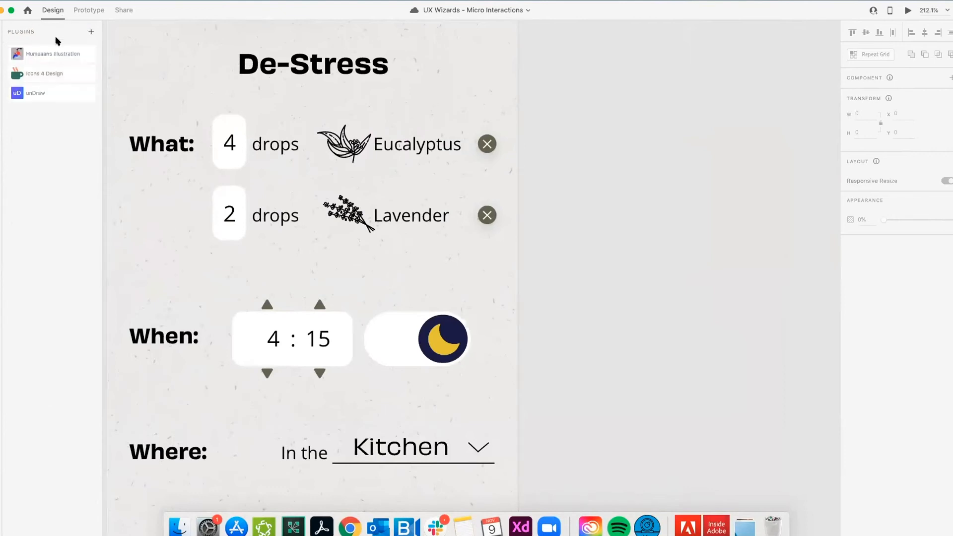
left_click(91, 31)
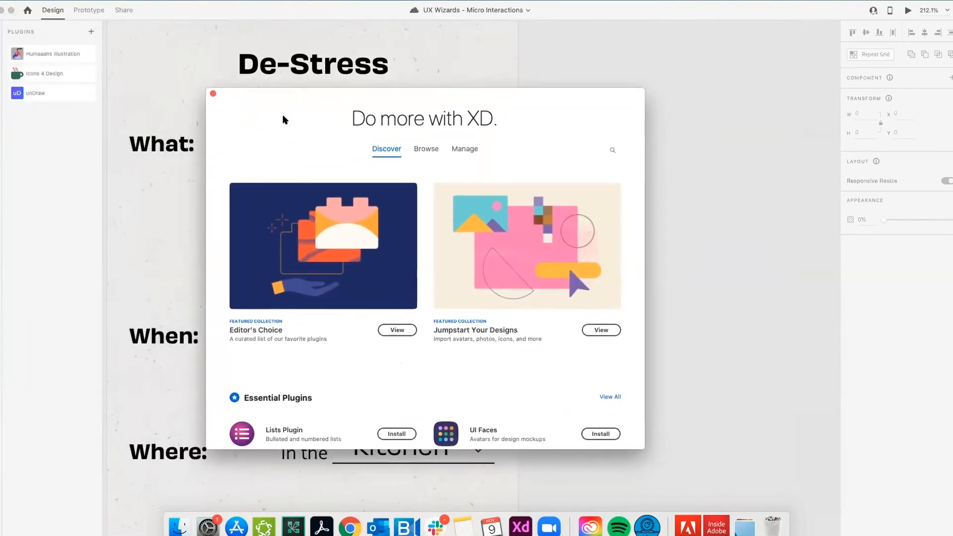
scroll(447, 281, "down", 10)
scroll(448, 280, "up", 10)
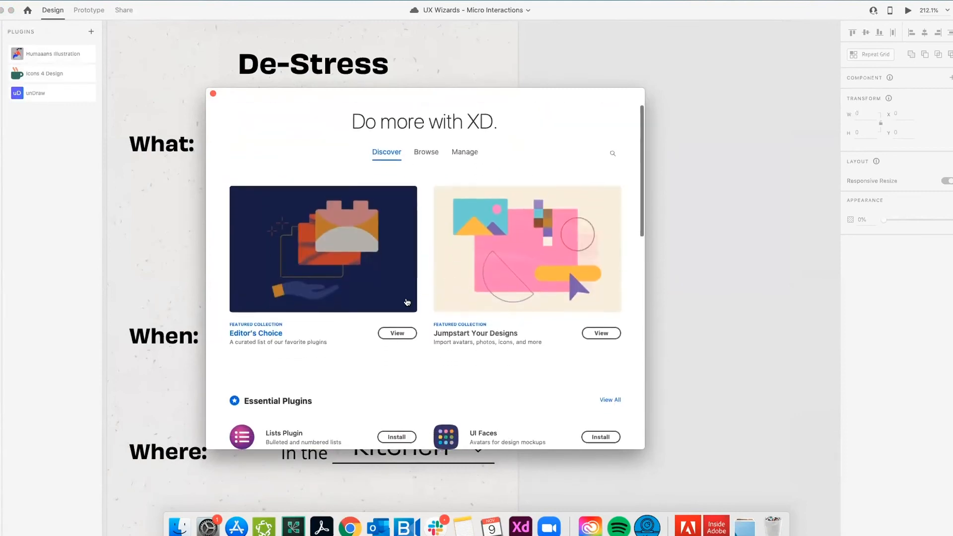
left_click(426, 149)
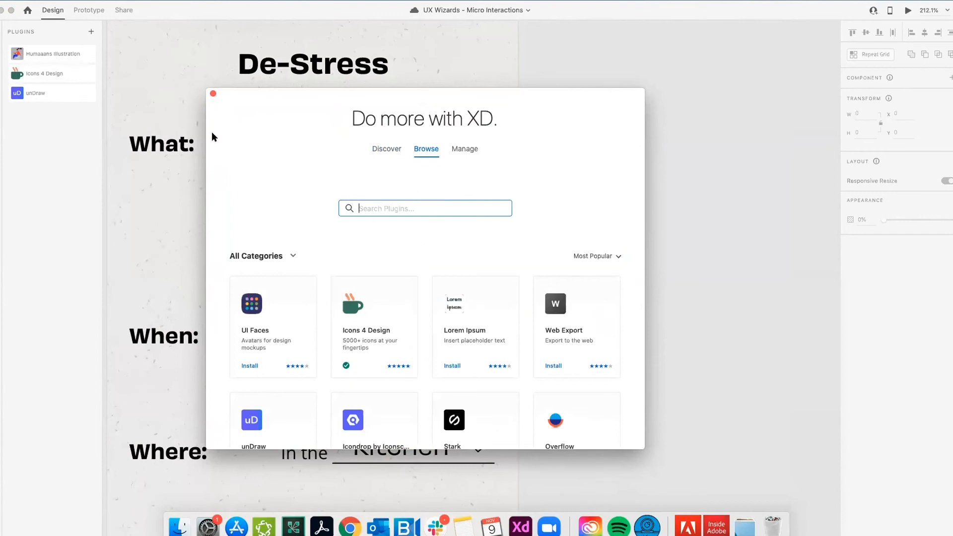
left_click(213, 94)
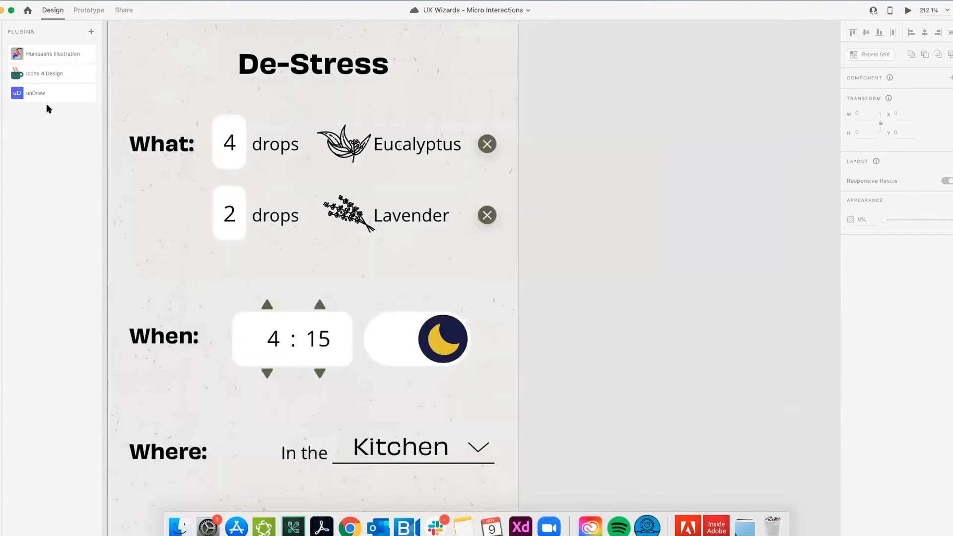
Step: Insert the Ionic md-sunny icon from the Icons 4 Design plugin's sun icons
left_click(38, 73)
scroll(64, 319, "down", 1)
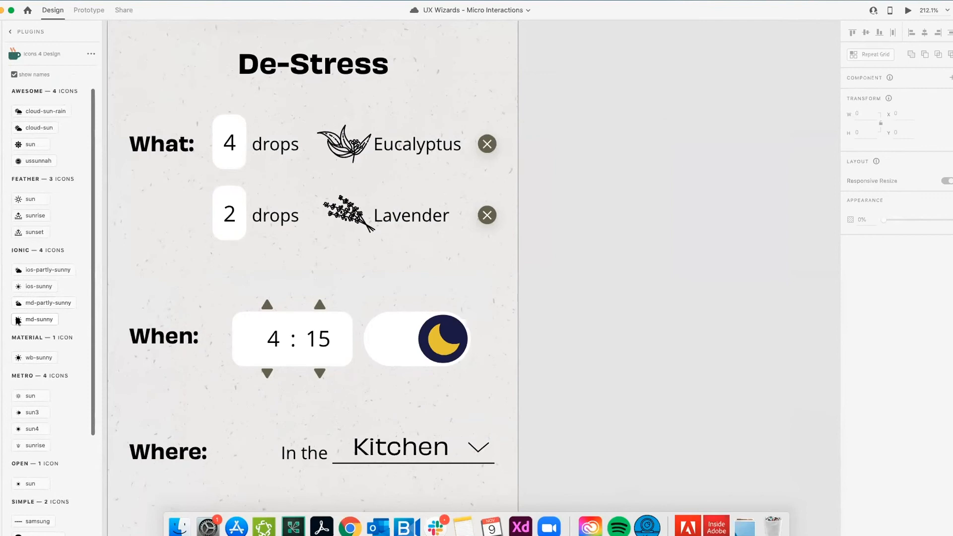
left_click(18, 320)
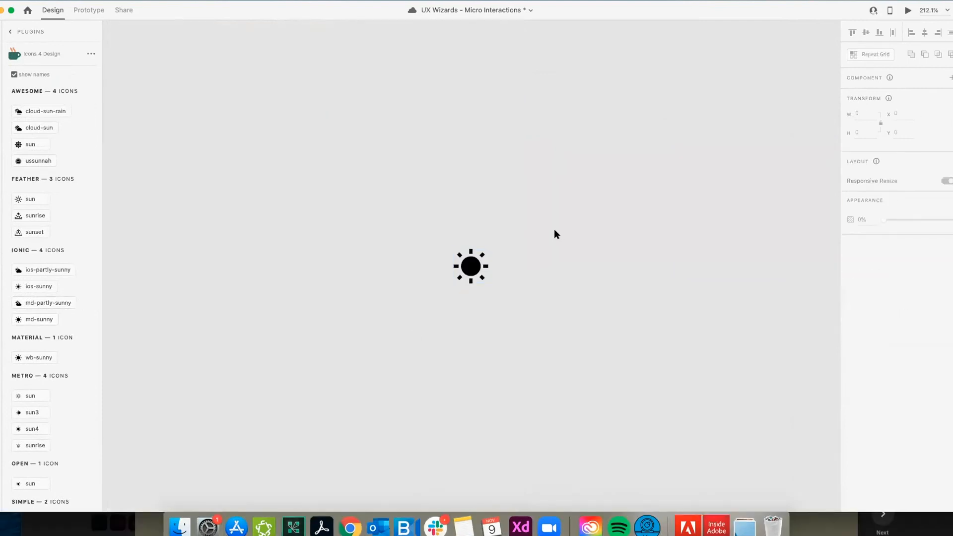
Step: Move the black sun icon from the pasteboard onto the empty white half of the moon toggle on the TimePicker – 1 artboard
key("Delete")
scroll(380, 312, "down", 5)
scroll(482, 355, "up", 3)
scroll(641, 308, "up", 5)
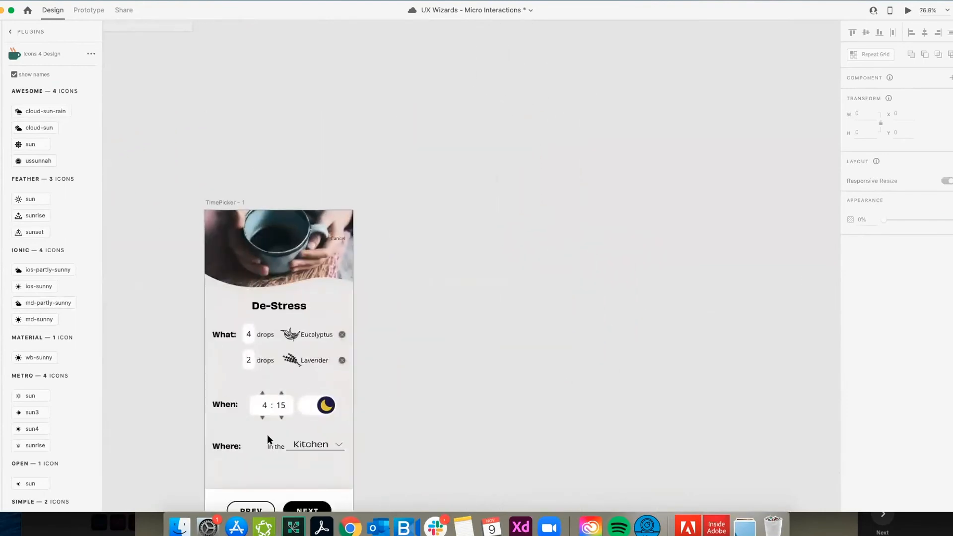
key("super+0")
scroll(378, 243, "down", 5)
scroll(453, 298, "up", 10)
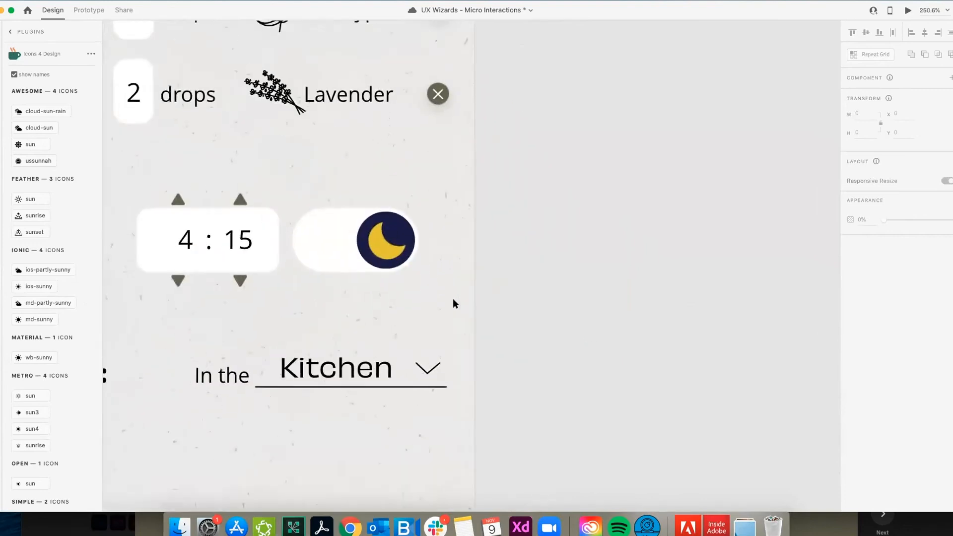
scroll(453, 299, "left", 2)
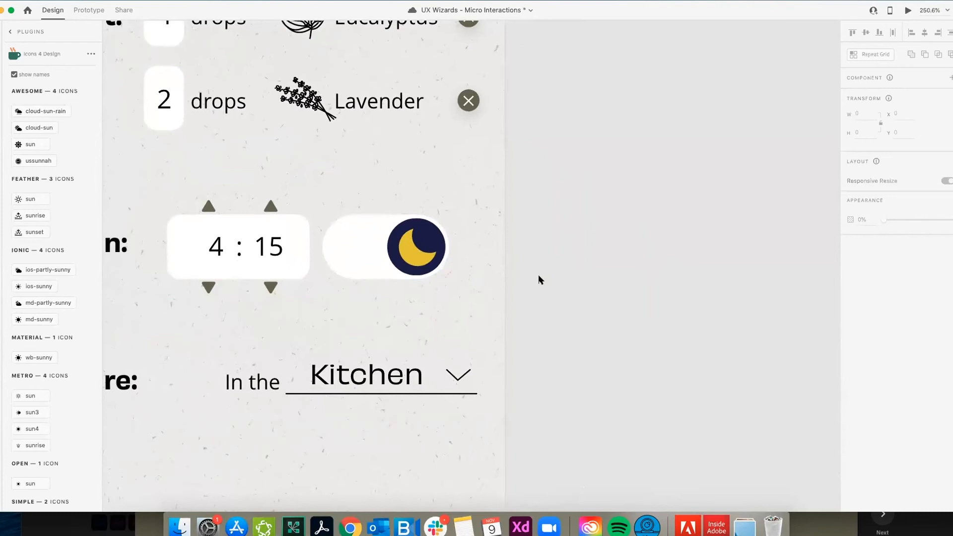
scroll(340, 241, "up", 10)
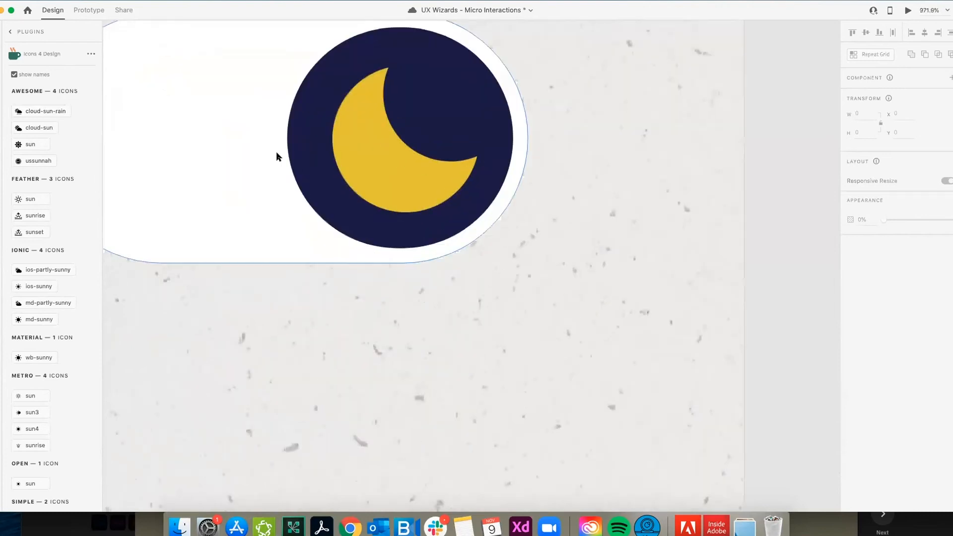
mouse_move(447, 248)
left_mouse_down()
mouse_move(282, 168)
mouse_move(227, 186)
left_mouse_up()
Step: Fill the sun icon on the toggle with the yellow document color
key("super+shift+y")
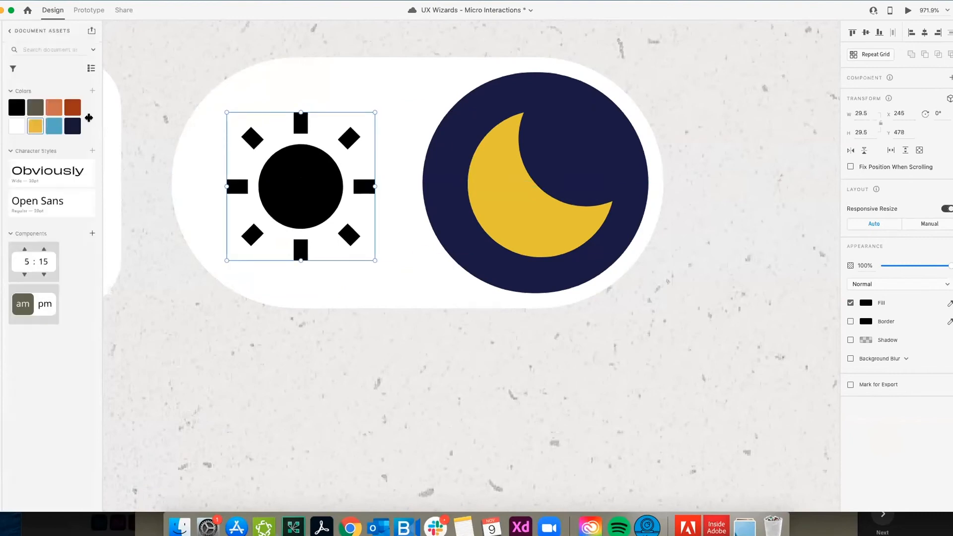
left_click(35, 125)
left_click(448, 370)
left_click(316, 172)
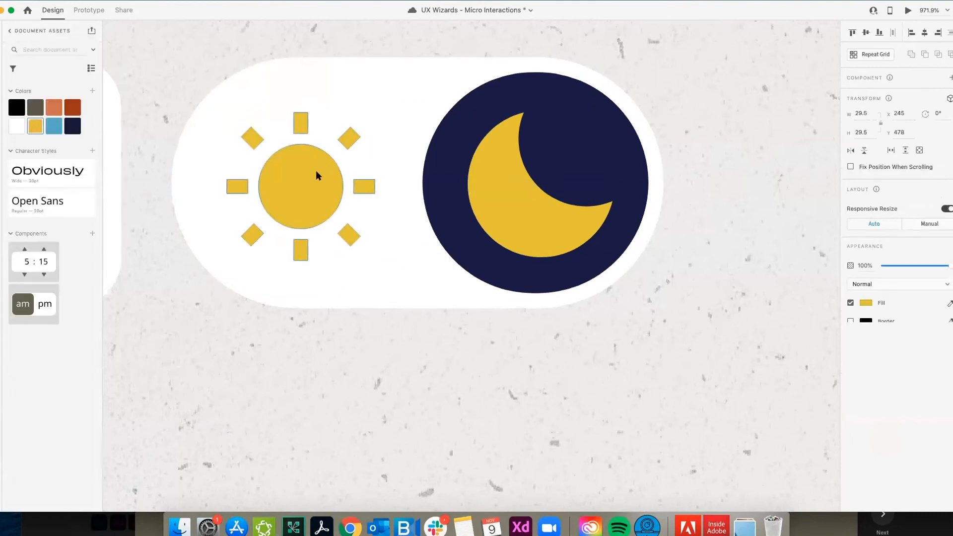
left_click(431, 332)
scroll(430, 326, "down", 5)
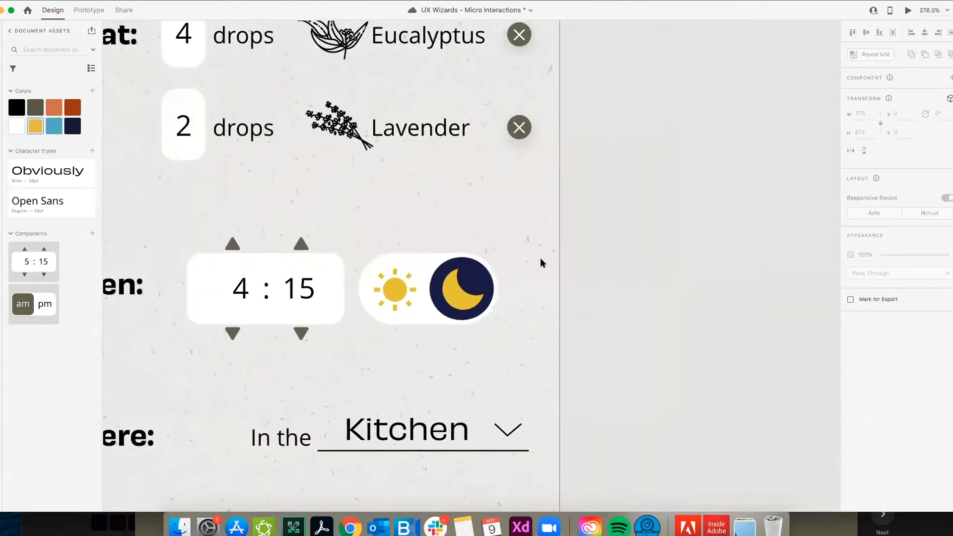
Step: Group the toggle's pill, circle, sun and moon, and turn the group into a component
left_click_drag(521, 243, 362, 343)
key("super+g")
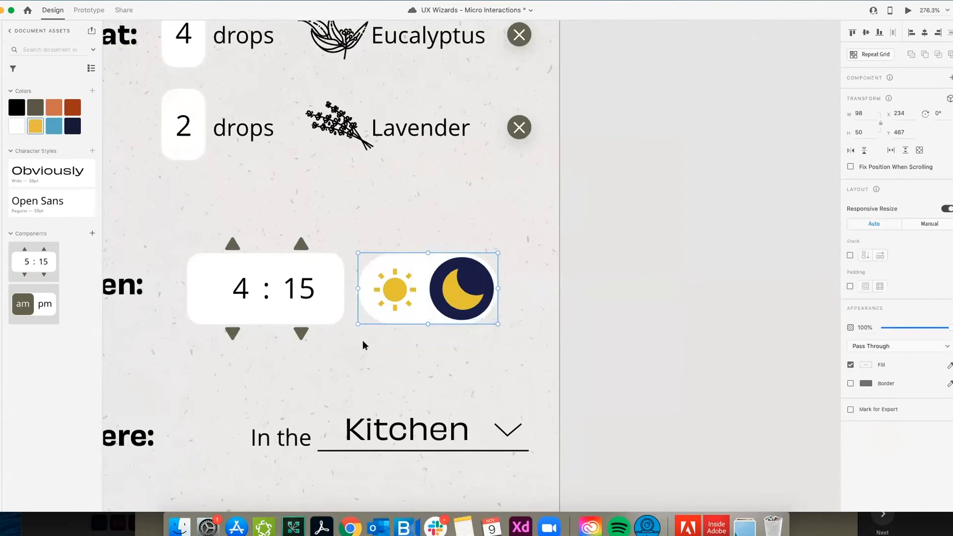
key("super+k")
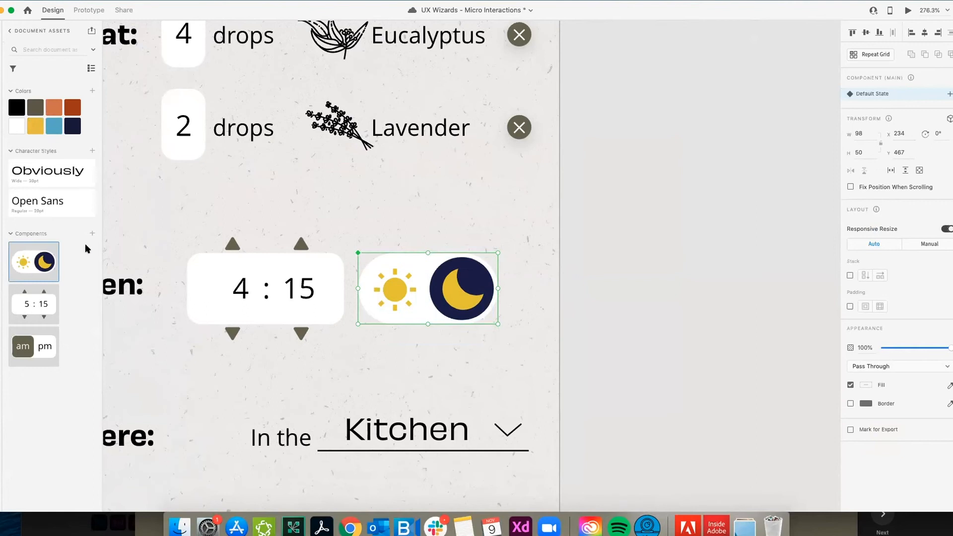
left_click(497, 231)
Step: Add a new state named "sun" to the sun/moon toggle component
scroll(458, 310, "up", 5)
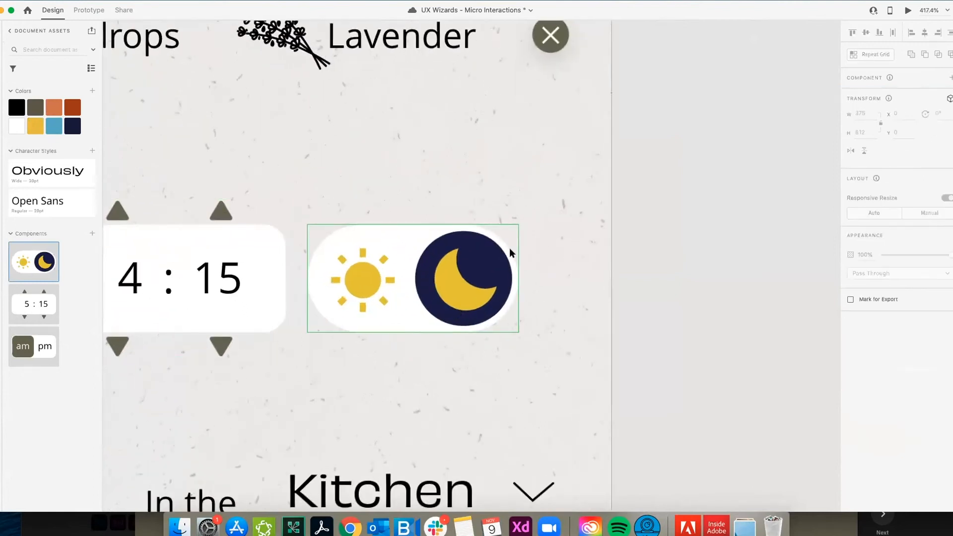
scroll(509, 249, "up", 5)
left_click(420, 272)
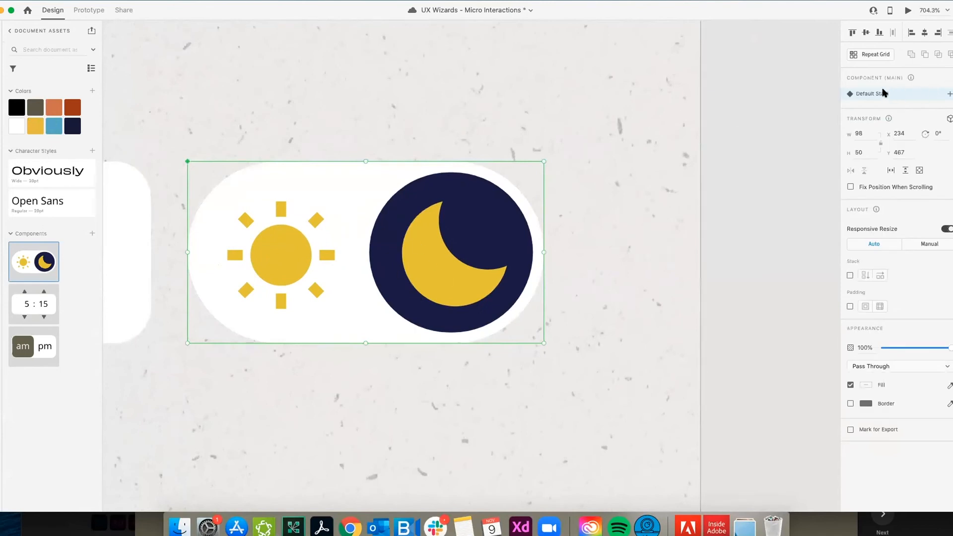
left_click(950, 93)
left_click(868, 98)
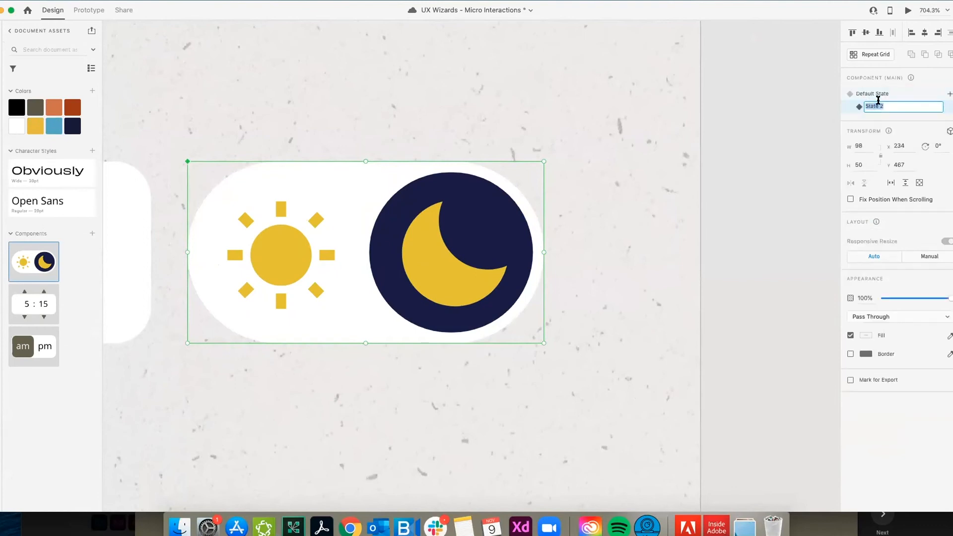
type("sun")
key("Return")
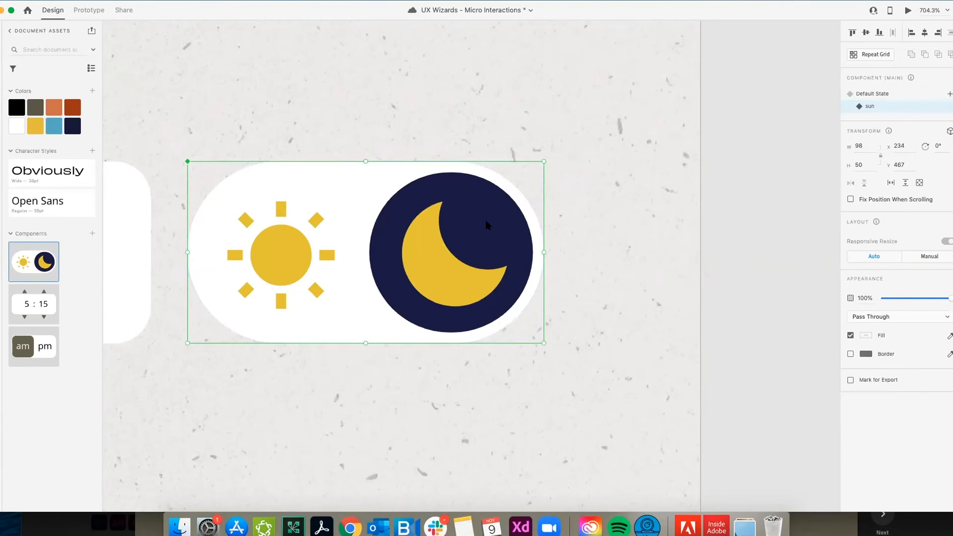
Step: In the sun state, move the navy circle behind the sun icon and fill it with the blue document color
double_click(492, 198)
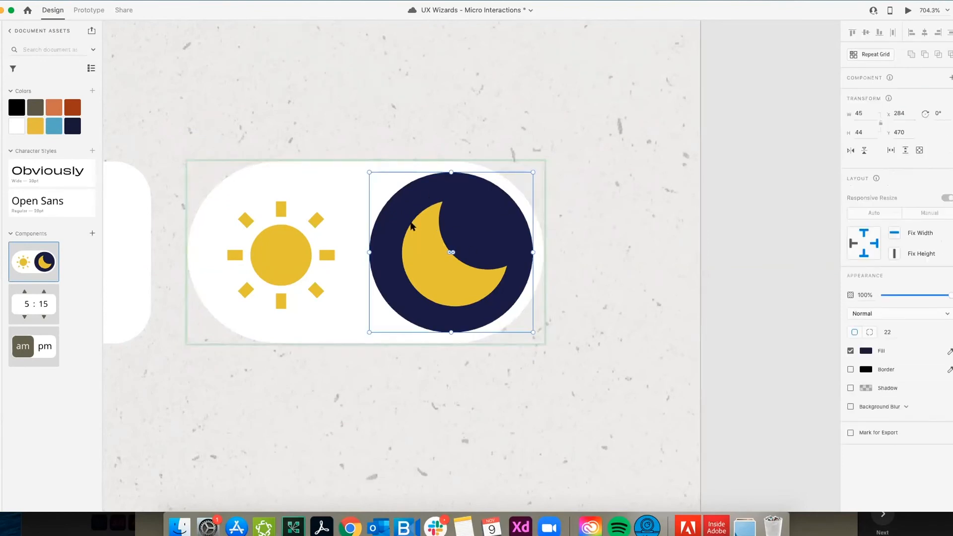
left_click_drag(511, 215, 322, 195)
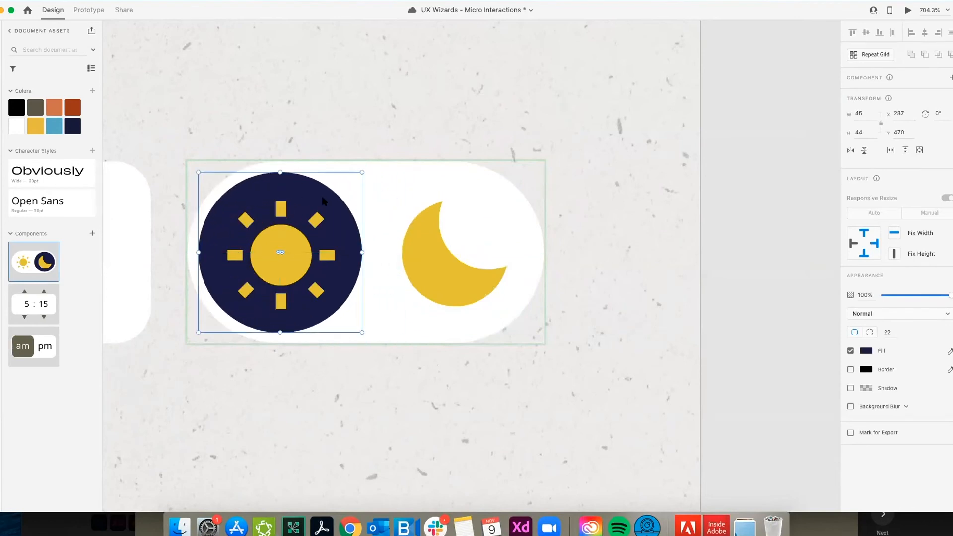
left_click(54, 127)
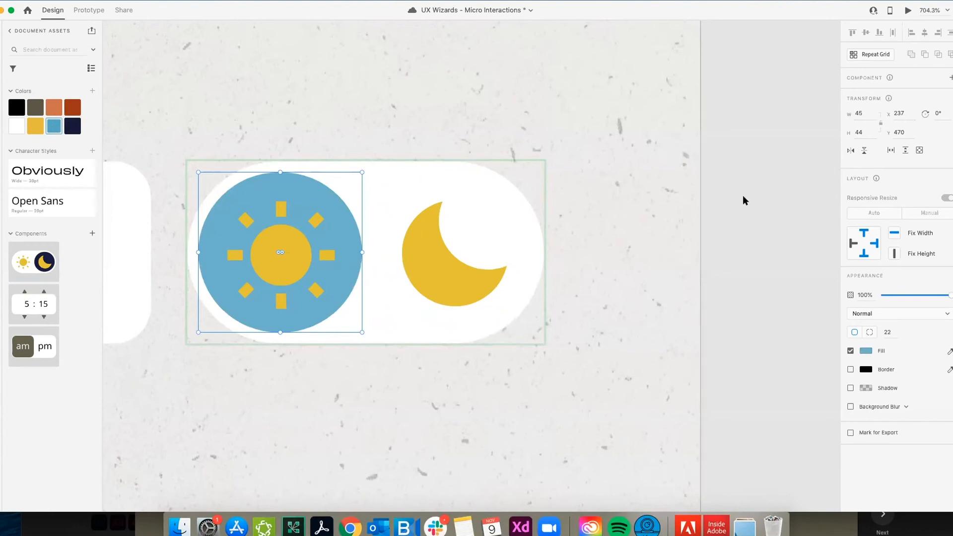
left_click(697, 204)
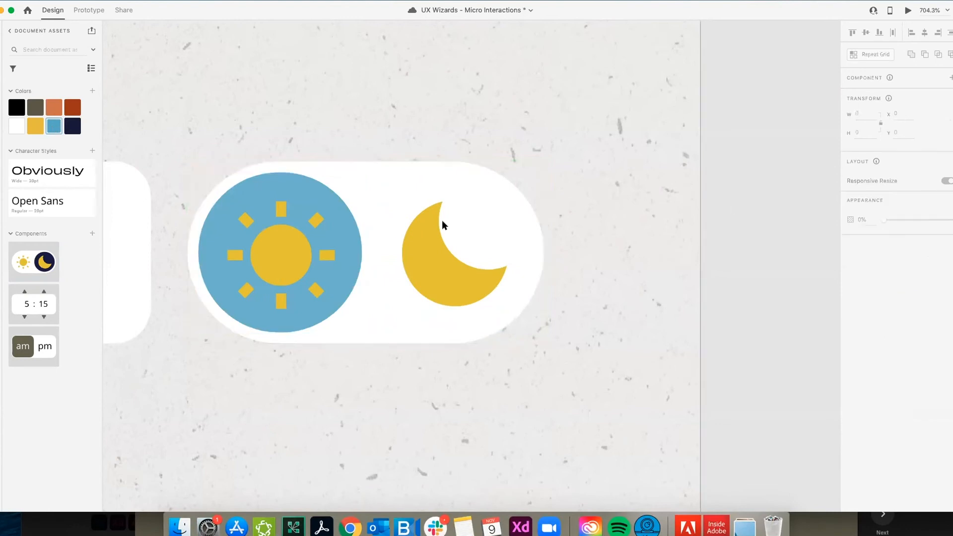
Step: Give the moon icon in the sun state a Tap interaction that auto-animates to the Default State
scroll(383, 189, "down", 5)
left_click(375, 222)
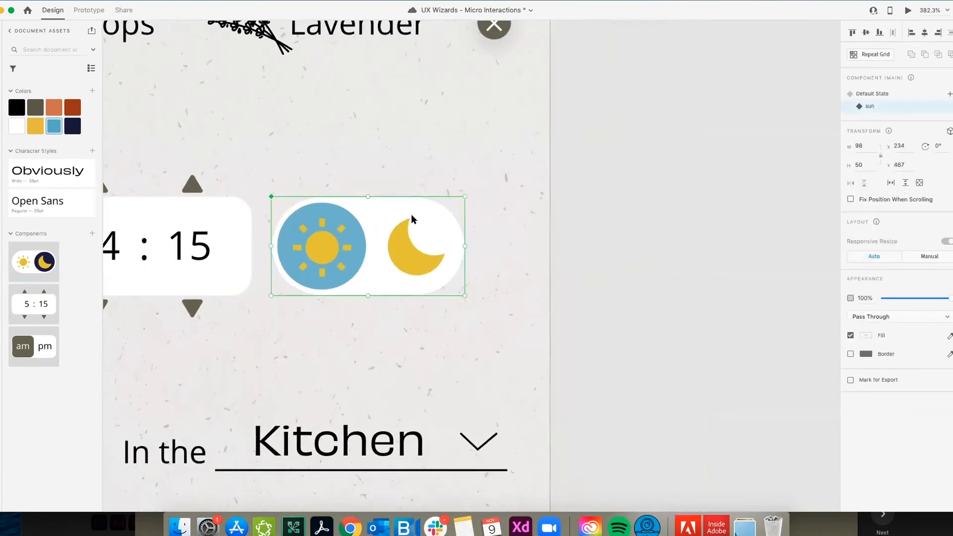
scroll(411, 218, "up", 3)
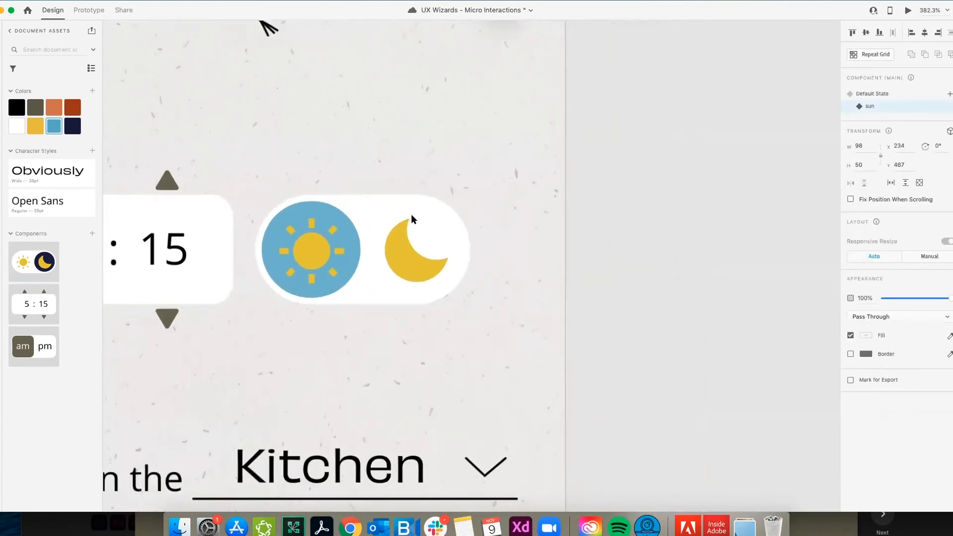
left_click(91, 10)
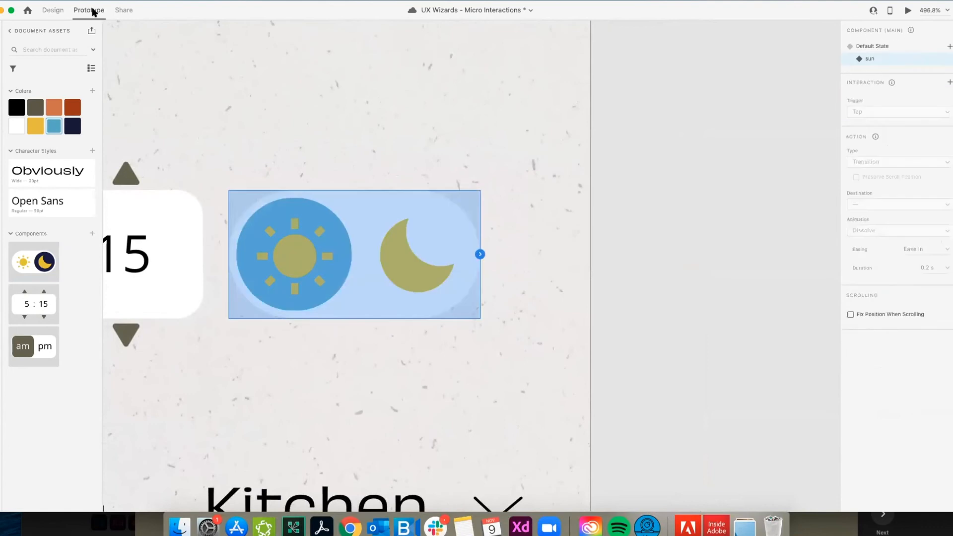
double_click(407, 256)
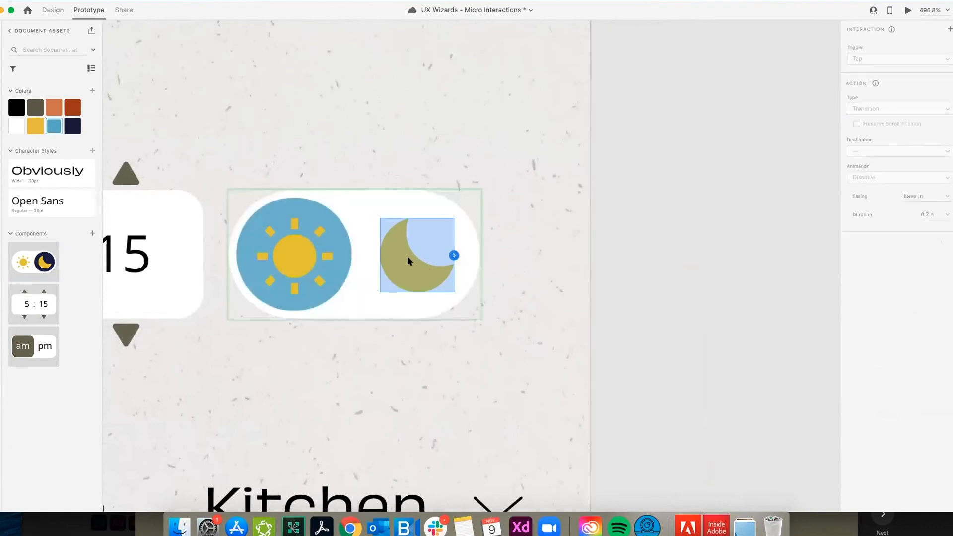
left_click(454, 255)
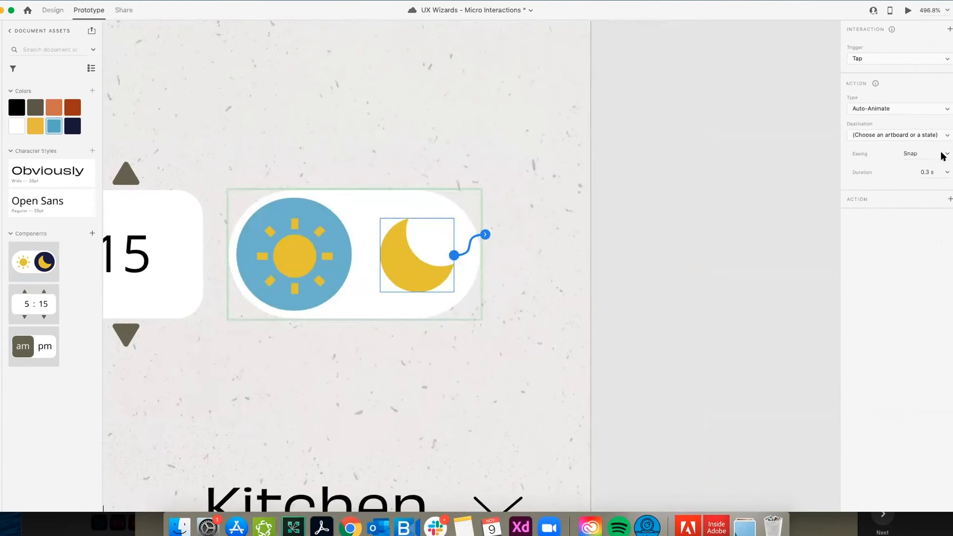
left_click(895, 135)
left_click(884, 151)
left_click(642, 208)
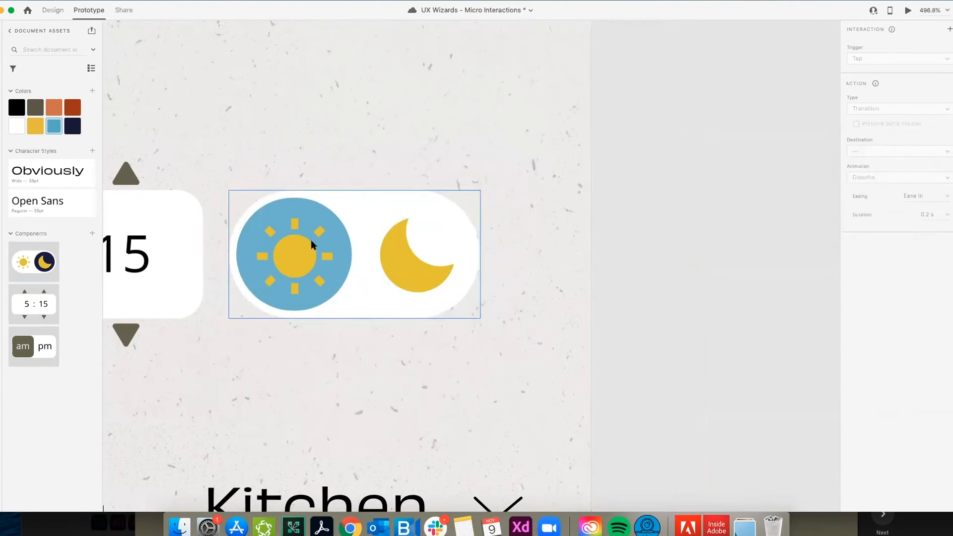
Step: In the toggle's Default State, give the sun icon a Tap interaction that auto-animates to the sun state
left_click(313, 244)
left_click(869, 45)
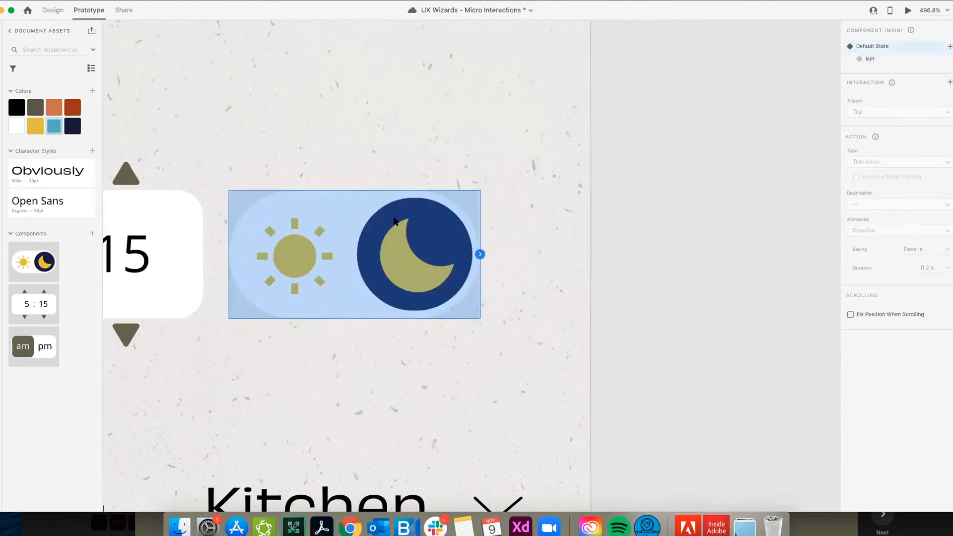
double_click(301, 242)
left_click(333, 256)
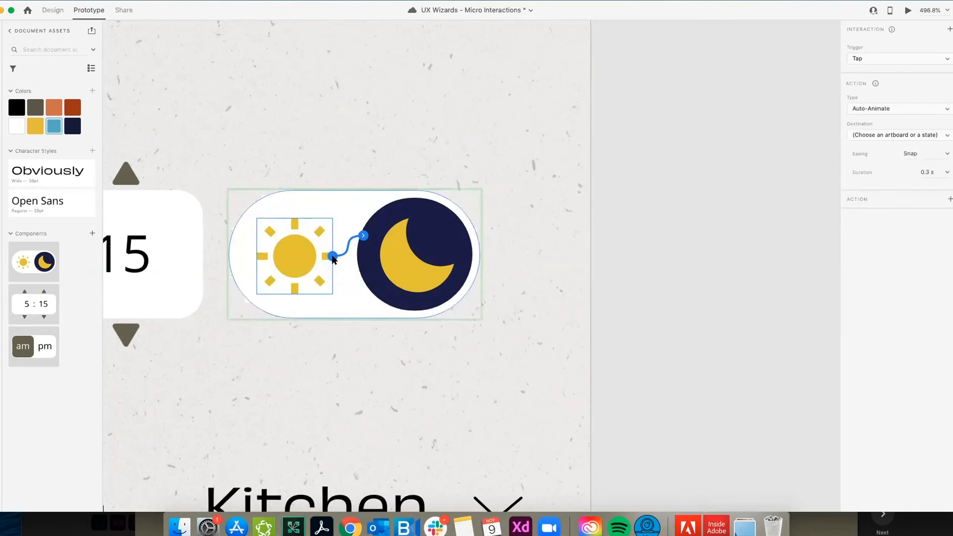
left_click(890, 133)
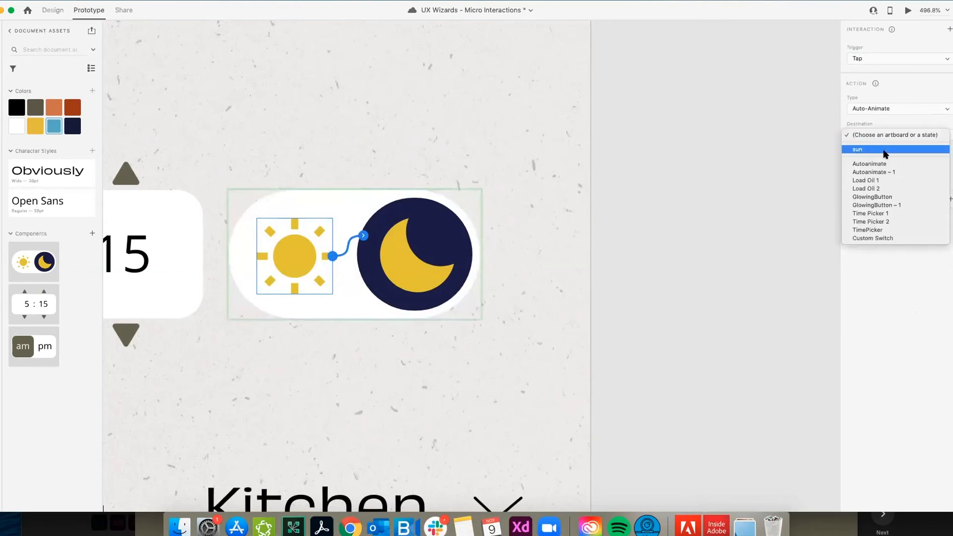
left_click(886, 149)
left_click(639, 218)
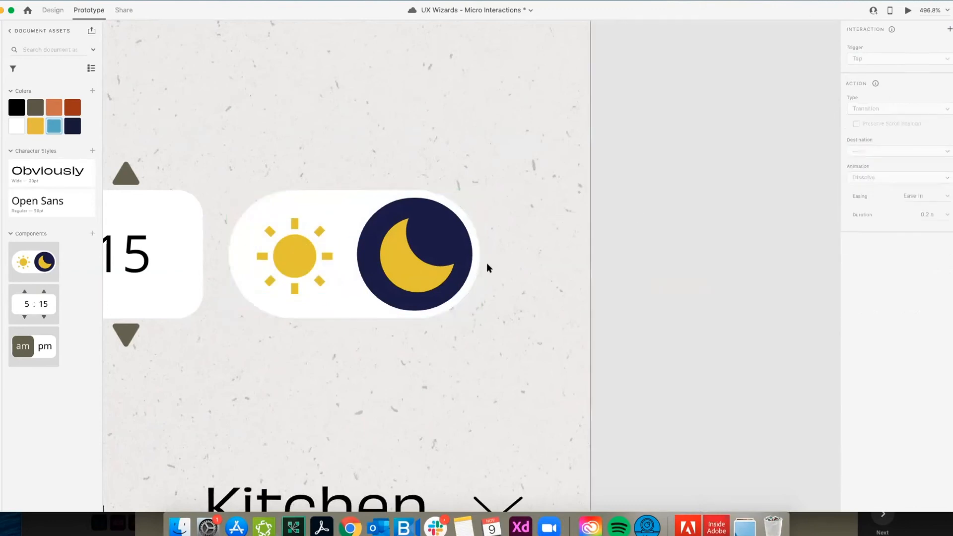
Step: Return to design mode and open a prototype preview of the De-Stress artboard with the sun/moon toggle
scroll(487, 263, "down", 5)
left_click(52, 10)
scroll(373, 296, "down", 2)
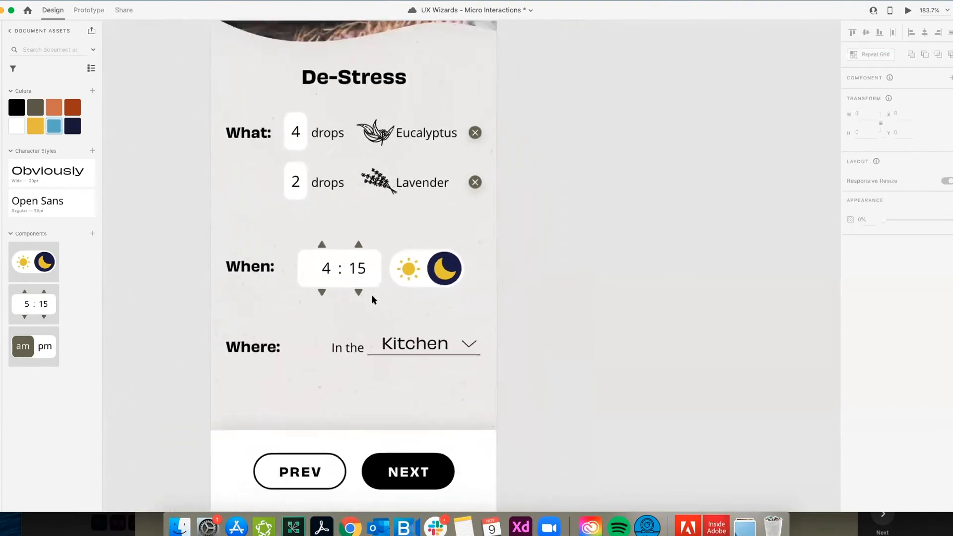
scroll(373, 296, "up", 3)
scroll(372, 296, "right", 10)
scroll(371, 294, "left", 10)
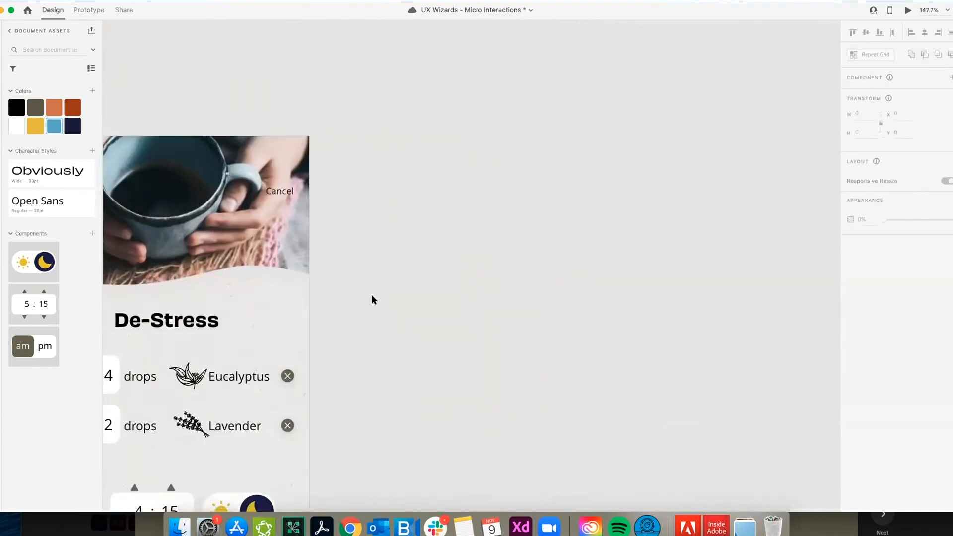
left_click(250, 124)
scroll(250, 127, "right", 10)
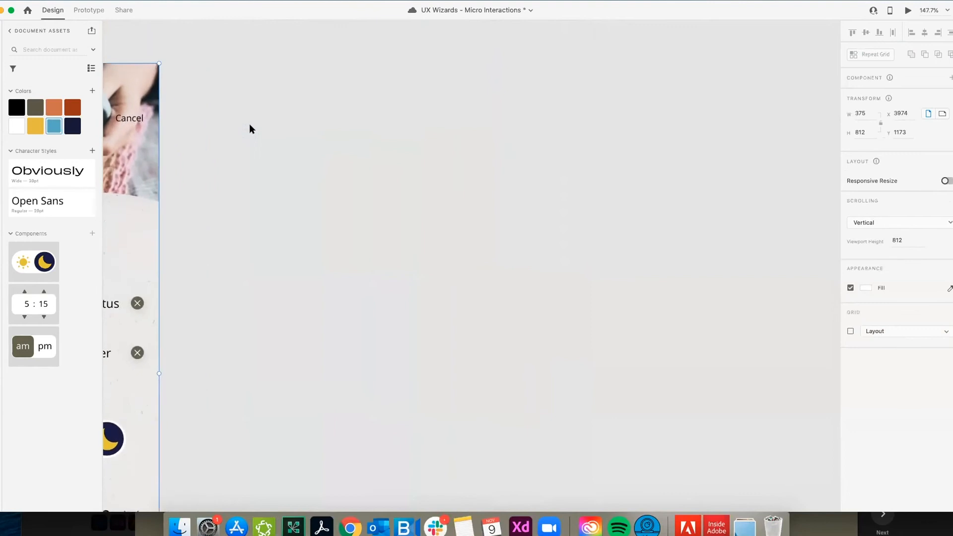
left_click(908, 10)
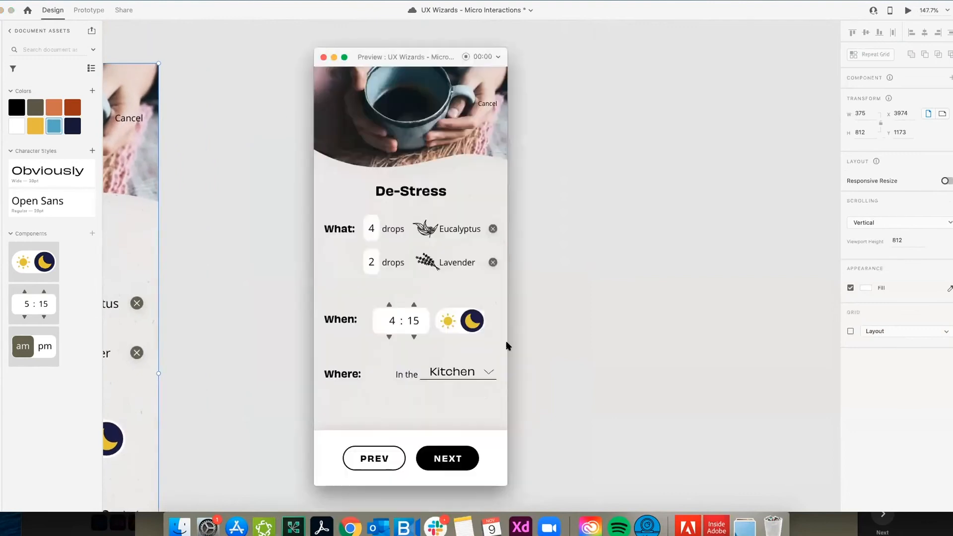
Step: Test the toggle in the preview by switching repeatedly between sun and moon
left_click(451, 321)
left_click(455, 320)
left_click(455, 320)
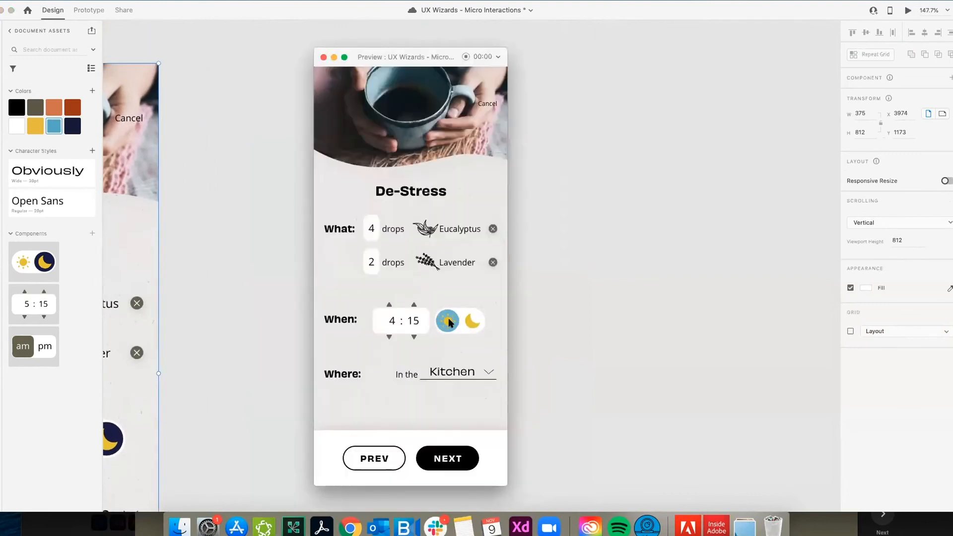
left_click(472, 323)
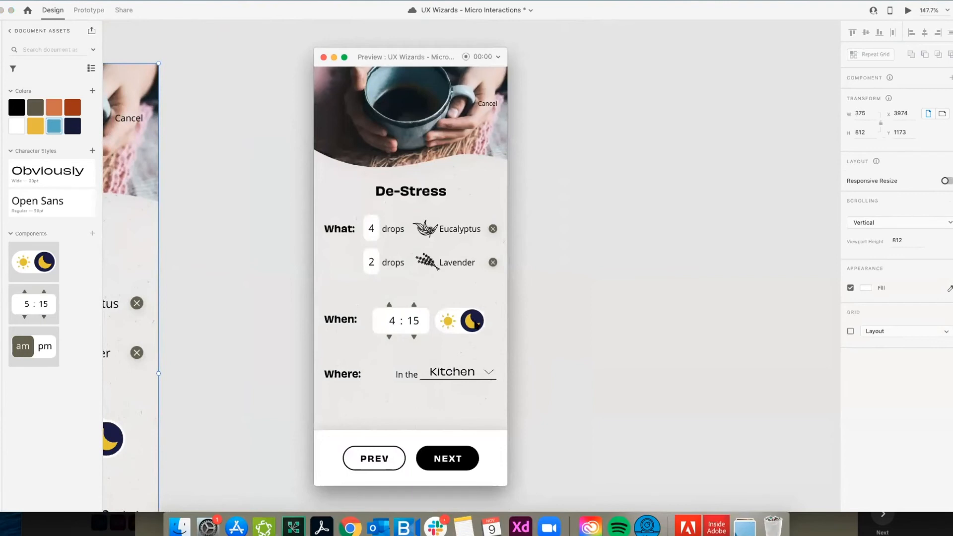
left_click(448, 323)
left_click(469, 324)
left_click(456, 323)
left_click(469, 324)
left_click(448, 323)
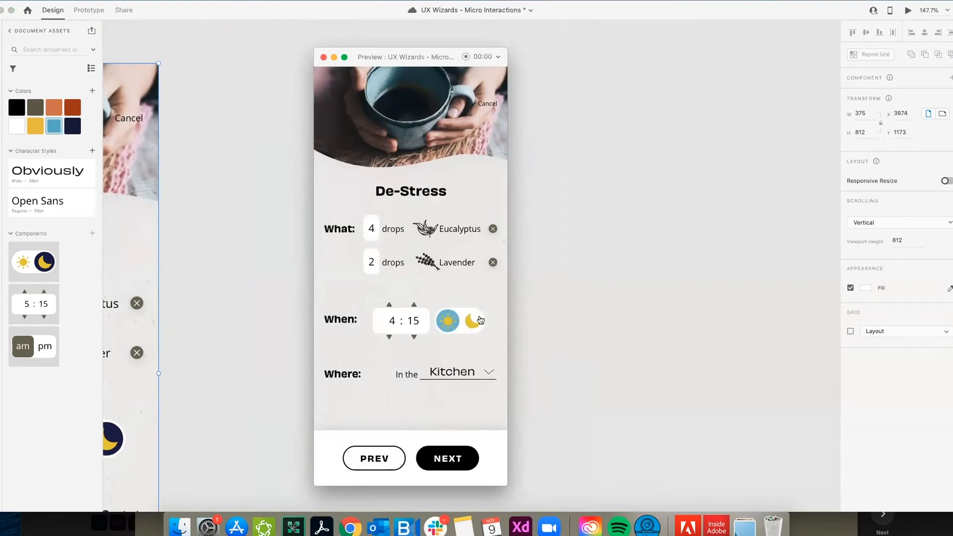
left_click(469, 324)
left_click(449, 323)
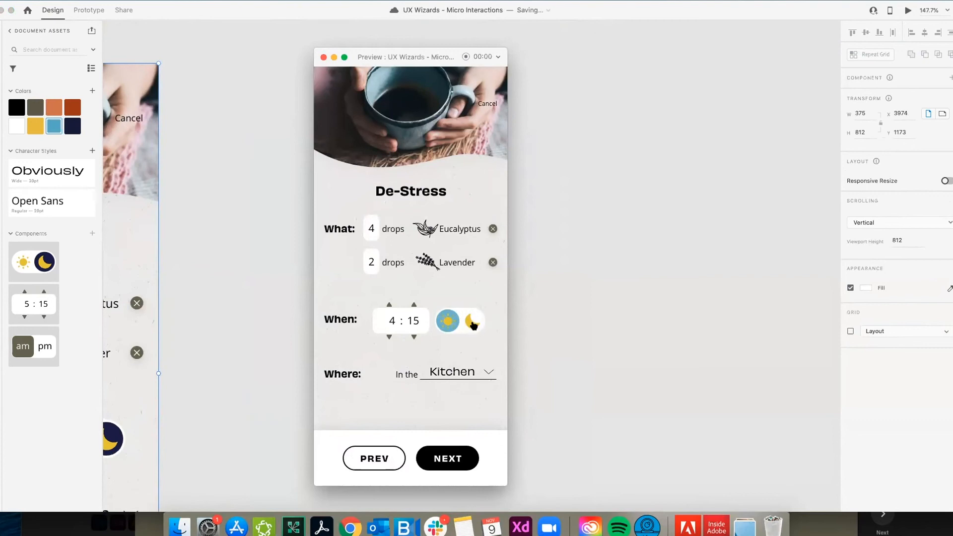
Step: Switch the toggle to moon in the preview, close the preview and return to the TimePicker - 1 artboard
left_click(473, 325)
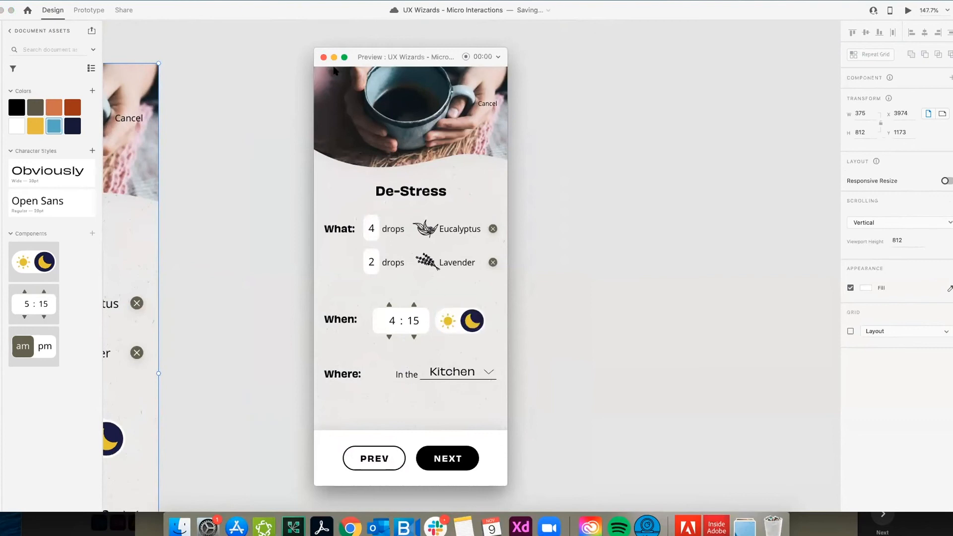
left_click(325, 58)
scroll(286, 156, "down", 5)
scroll(286, 157, "left", 5)
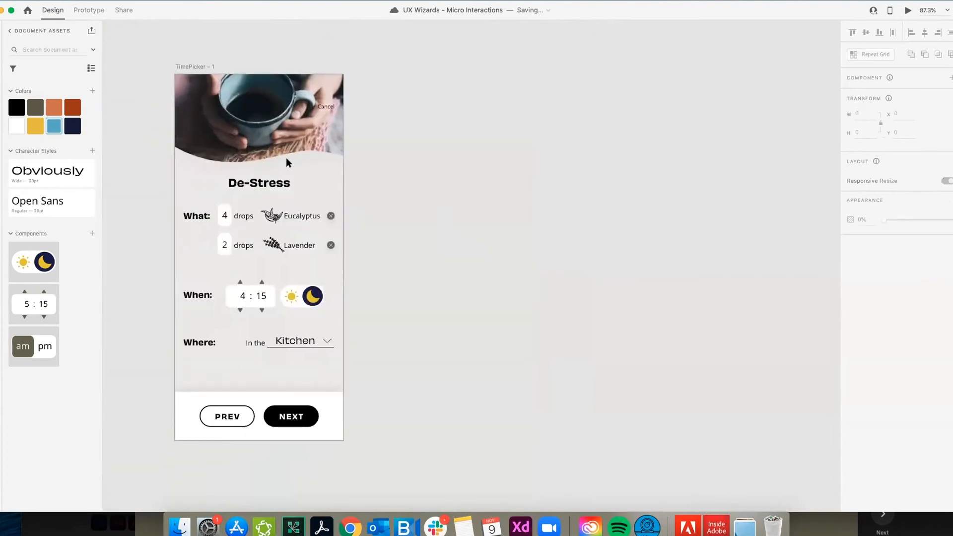
scroll(286, 157, "down", 2)
scroll(286, 157, "left", 5)
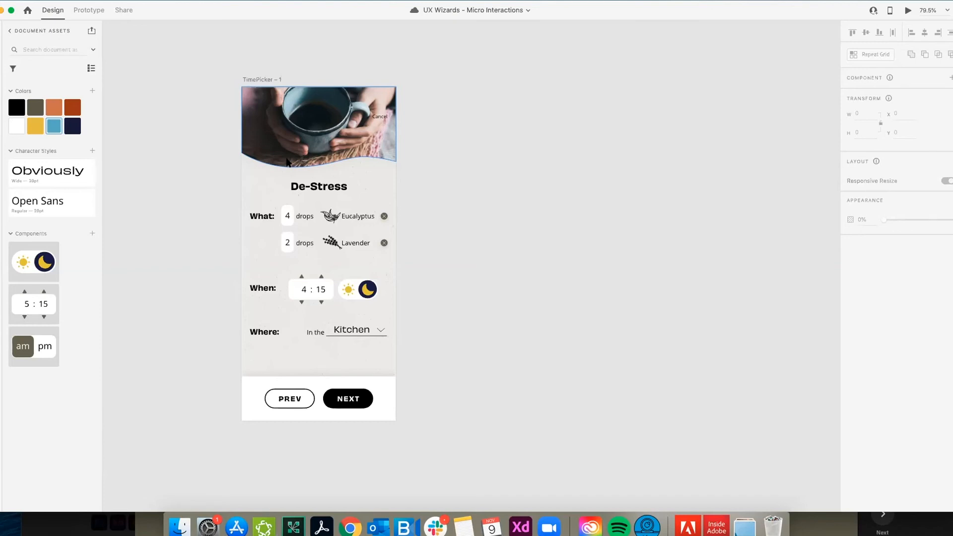
Step: Set the line spacing of the masked hour digits in the 4:15 time field to 27
scroll(229, 282, "up", 3)
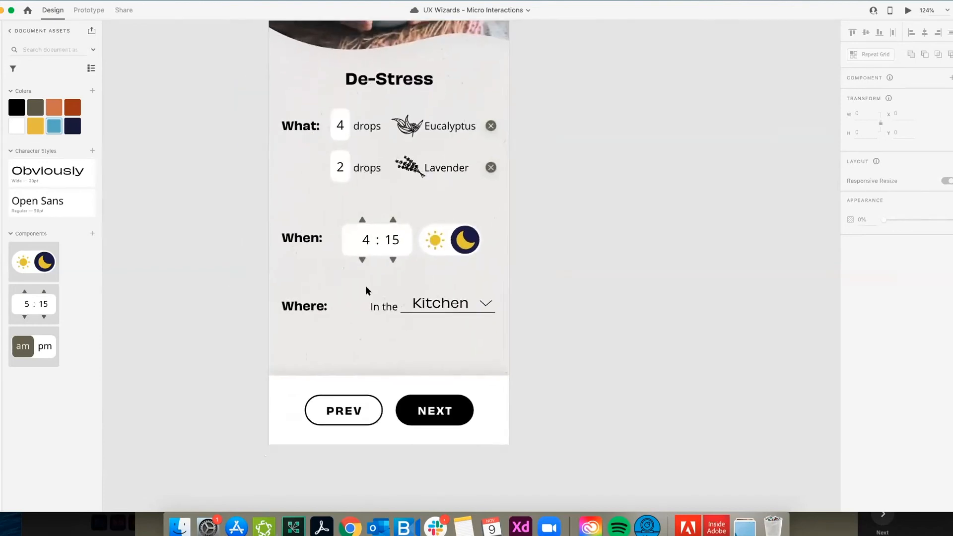
scroll(365, 290, "up", 5)
scroll(365, 290, "down", 1)
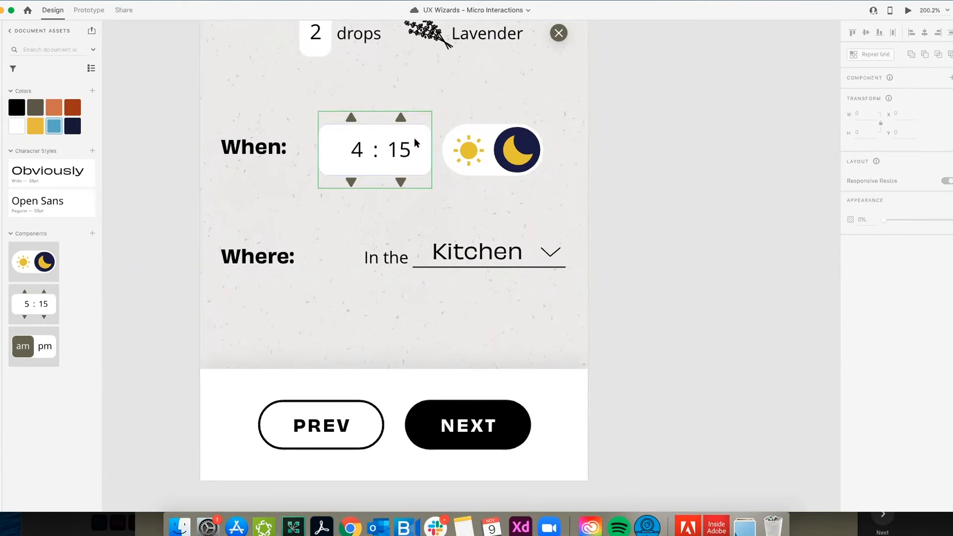
scroll(414, 138, "down", 4)
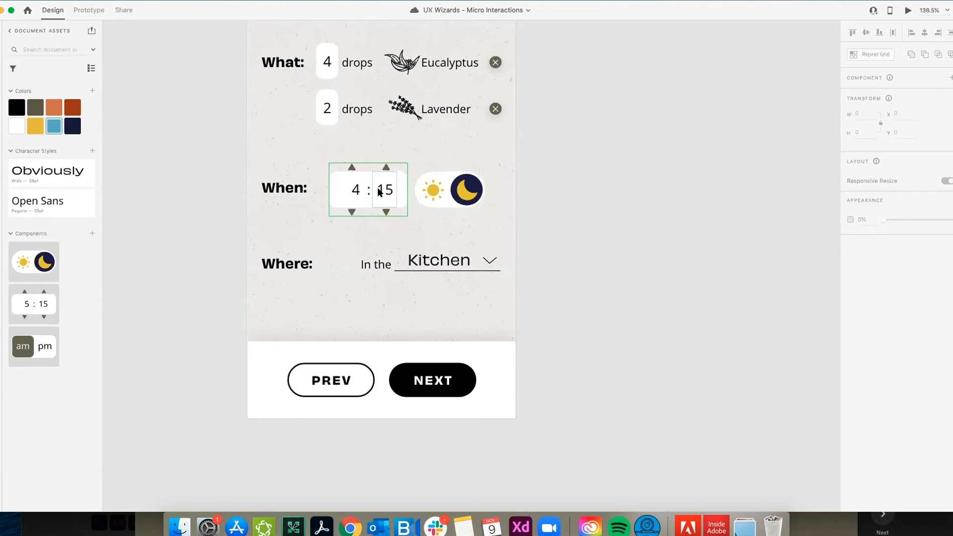
scroll(358, 207, "up", 5)
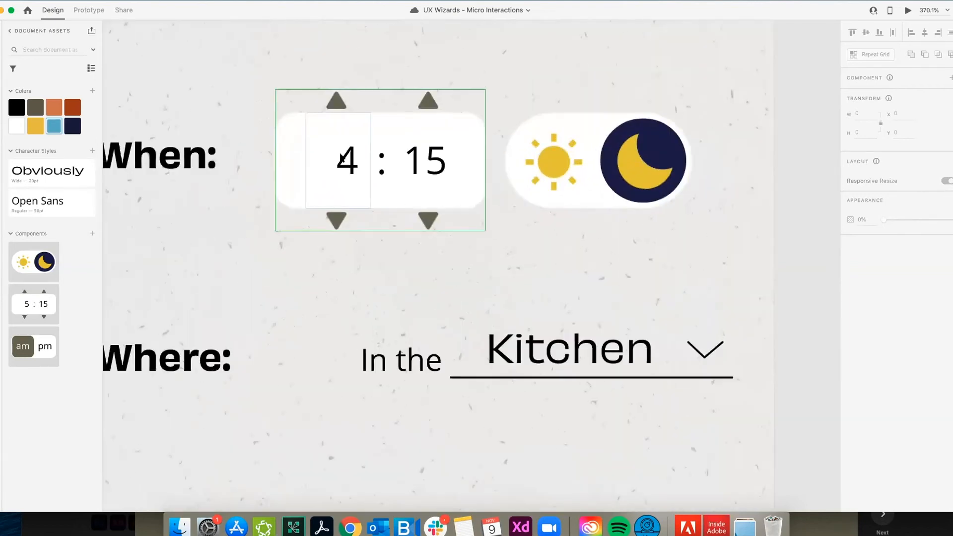
double_click(351, 160)
double_click(351, 160)
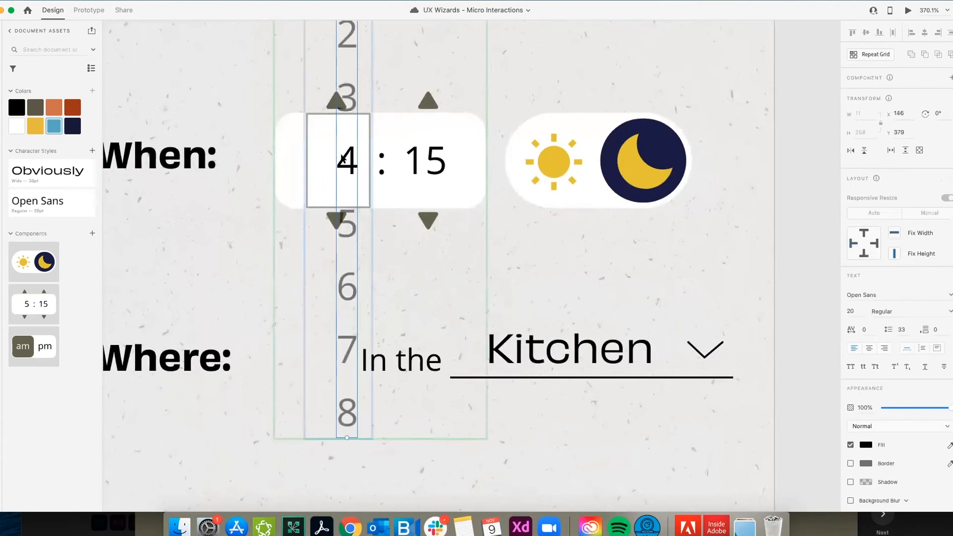
double_click(341, 149)
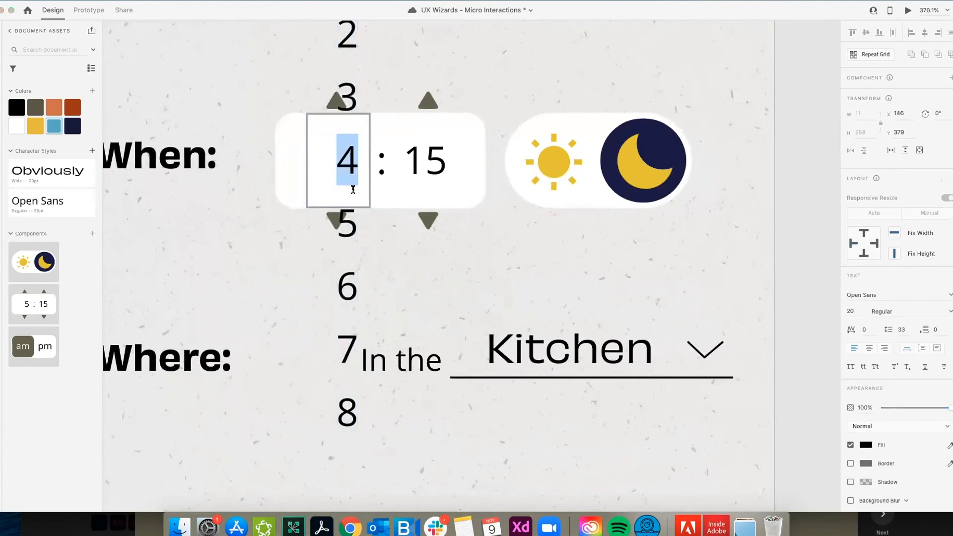
key("super+a")
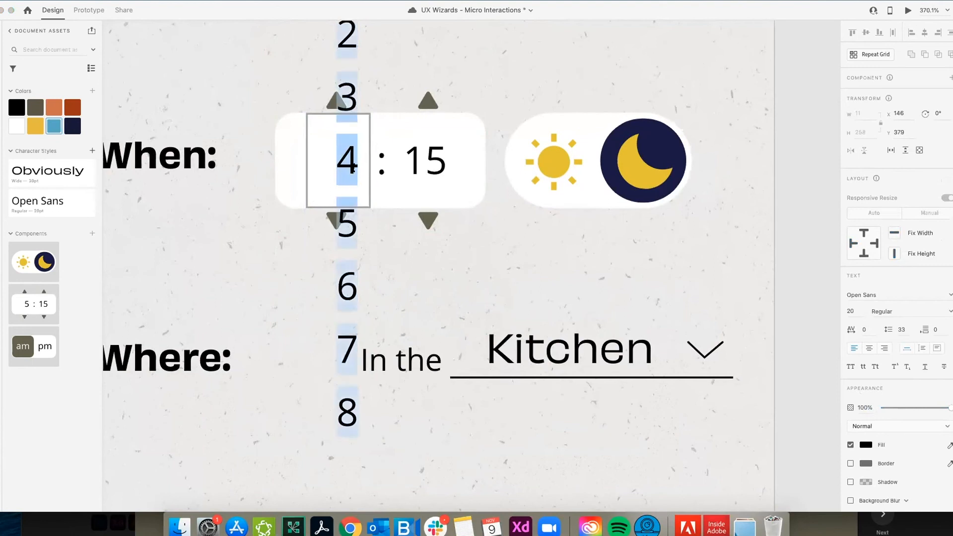
left_click(905, 330)
type("27")
key("Return")
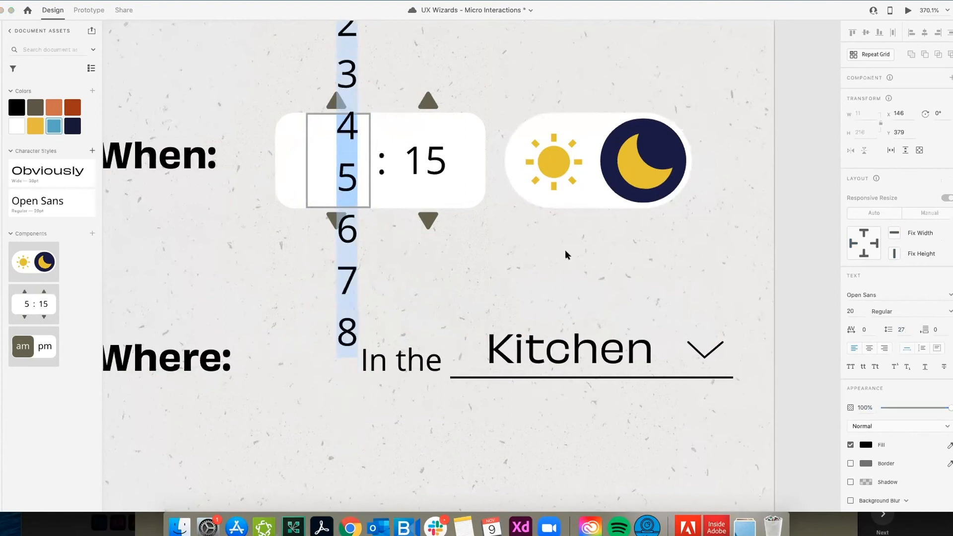
Step: Move the hour digits down within their mask to Y 397 so the 4 lines up with the colon and 15
key("Escape")
key("Escape")
key("Escape")
key("Escape")
double_click(350, 130)
left_click_drag(350, 130, 350, 165)
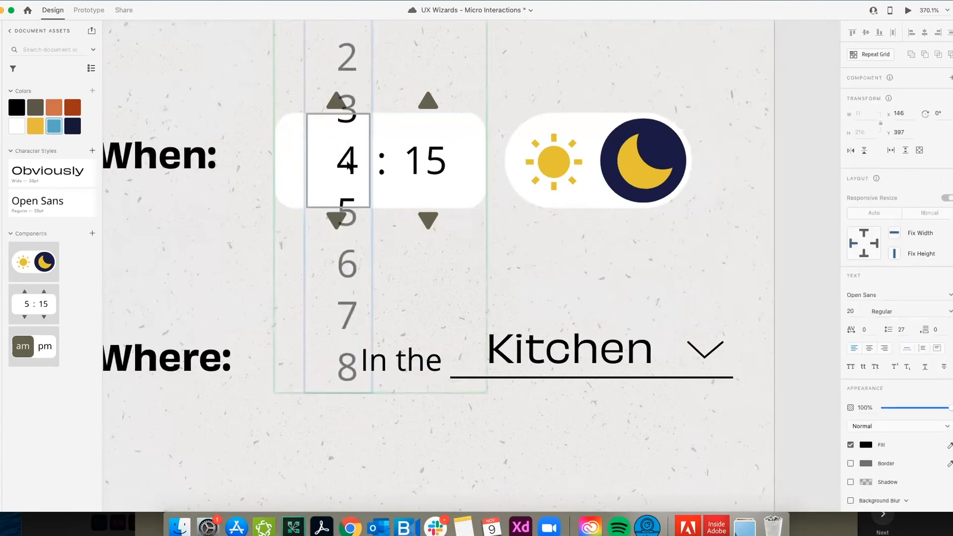
Step: Draw a borderless rectangle about 36 by 11 over the upper edge of the hour digits
left_click(432, 239)
key("r")
left_click_drag(316, 113, 385, 134)
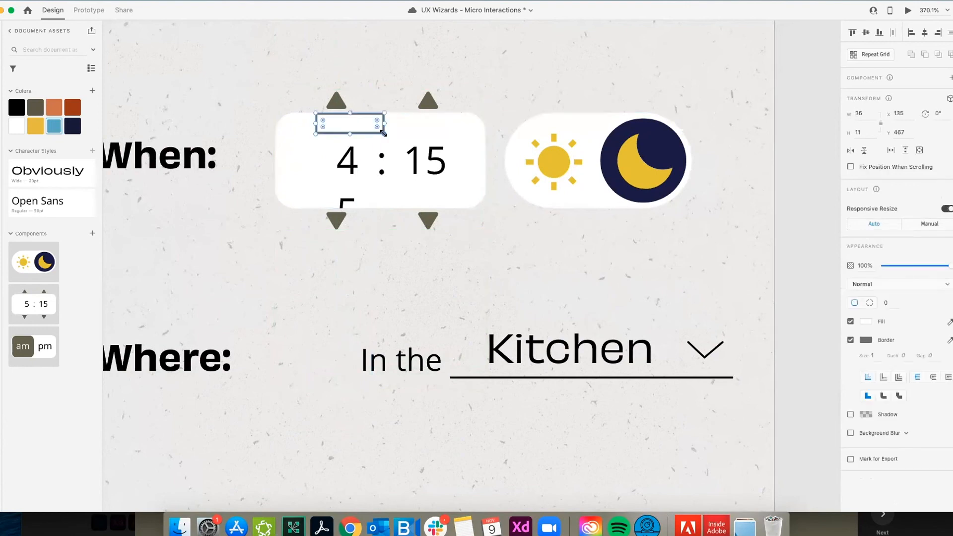
left_click(850, 340)
Step: Fill the rectangle with a linear gradient from white to #FFFFFF at 0% opacity
left_click(866, 321)
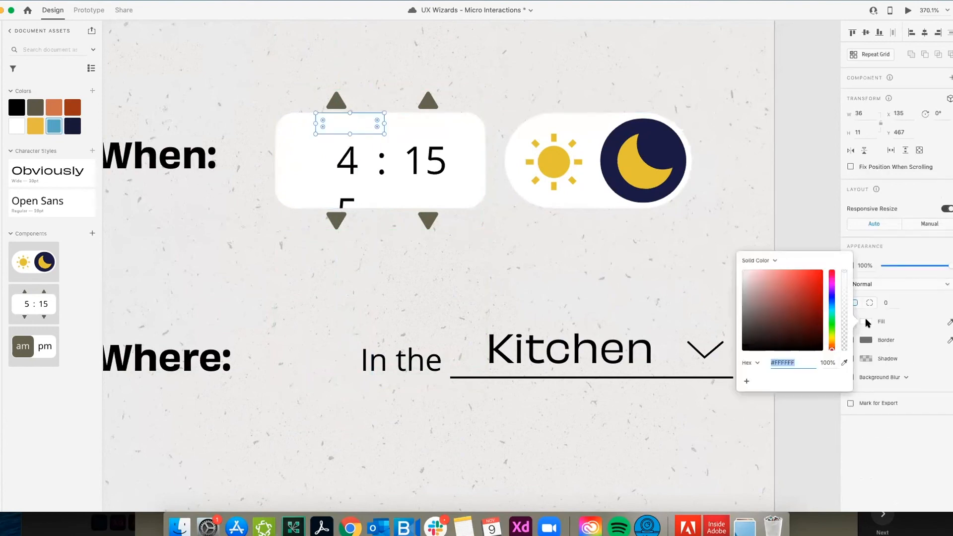
left_click(771, 259)
left_click(764, 269)
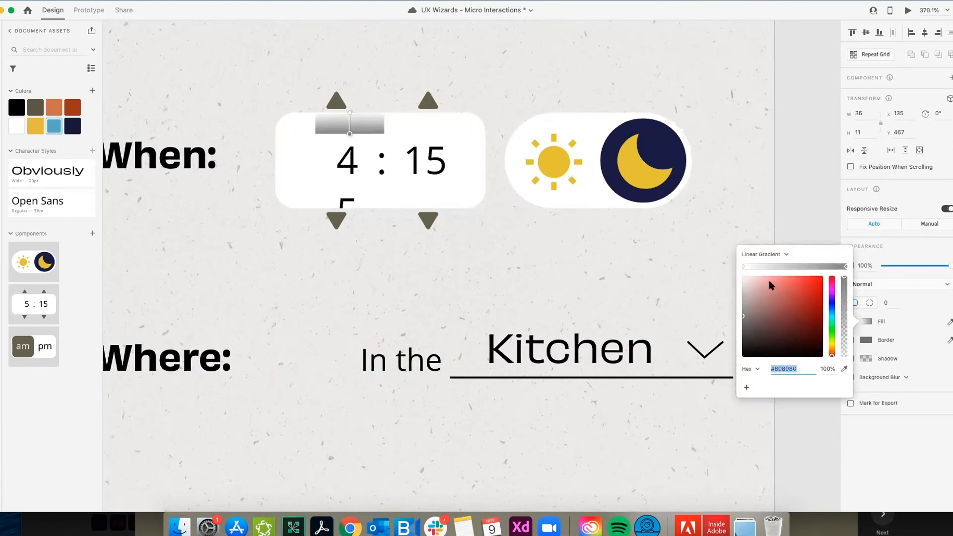
left_click(847, 267)
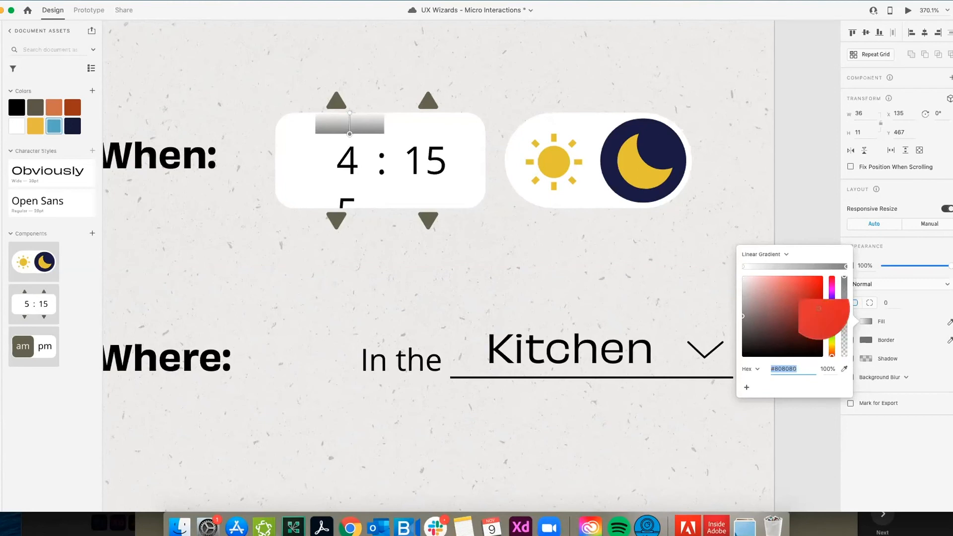
type("FFFFFF")
key("Return")
left_click_drag(844, 276, 843, 365)
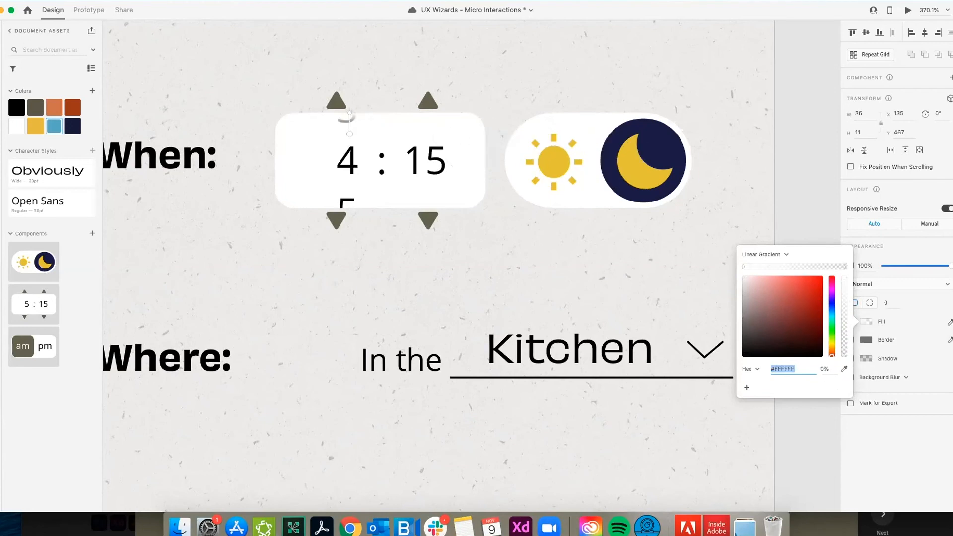
Step: Duplicate the gradient rectangle onto the lower edge of the hour digits and rotate the copy upside down
key("Escape")
left_click_drag(364, 118, 365, 195)
left_click(282, 219)
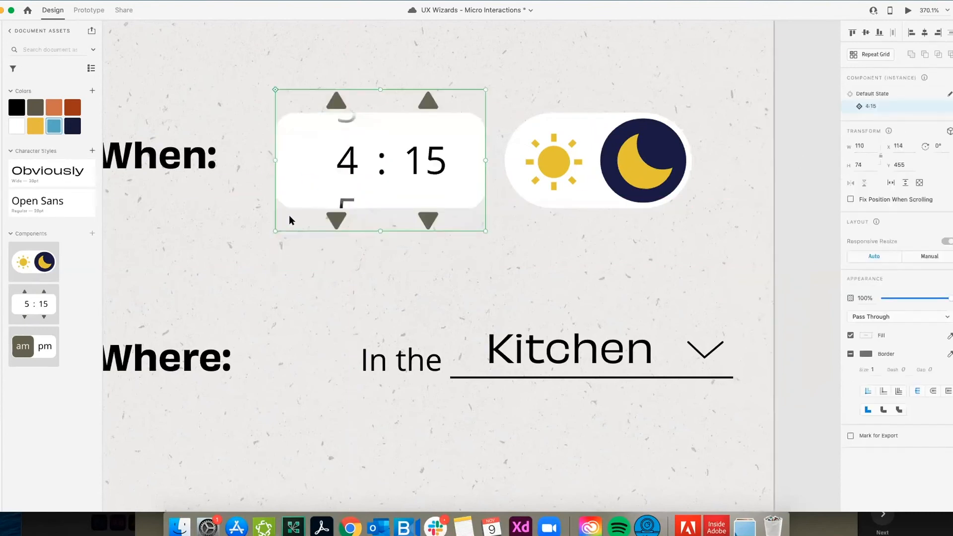
double_click(343, 202)
left_click_drag(389, 185, 310, 210)
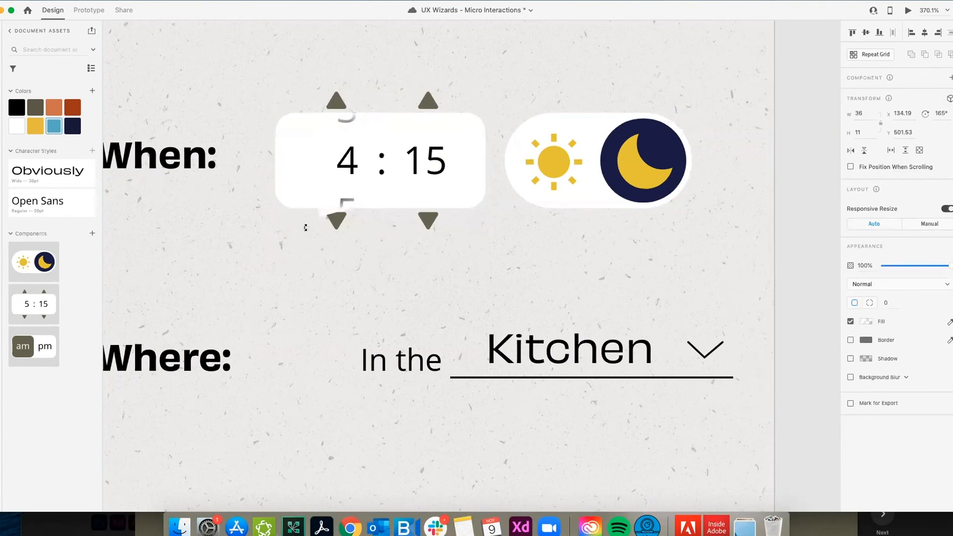
left_click(799, 155)
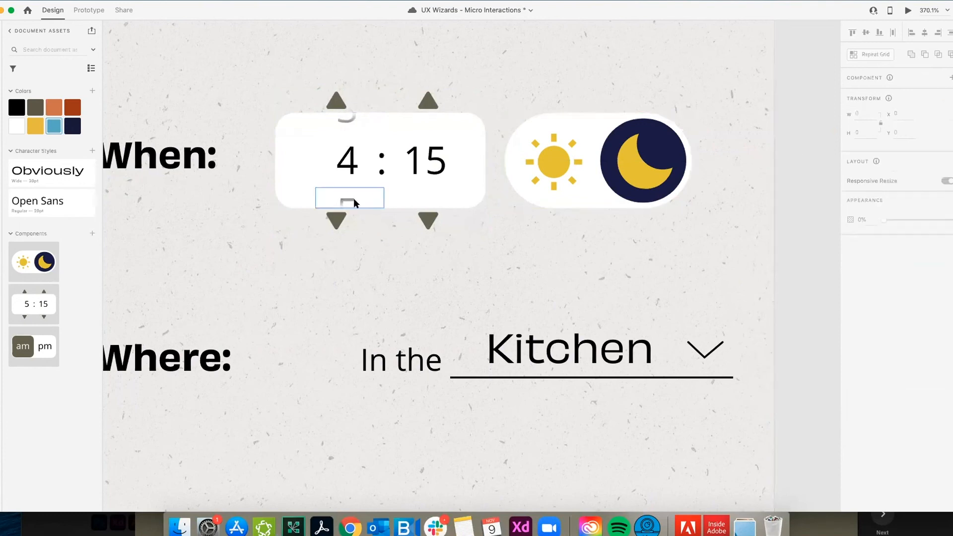
Step: Check the faded hour digits in the time field and save the document
scroll(354, 198, "down", 3)
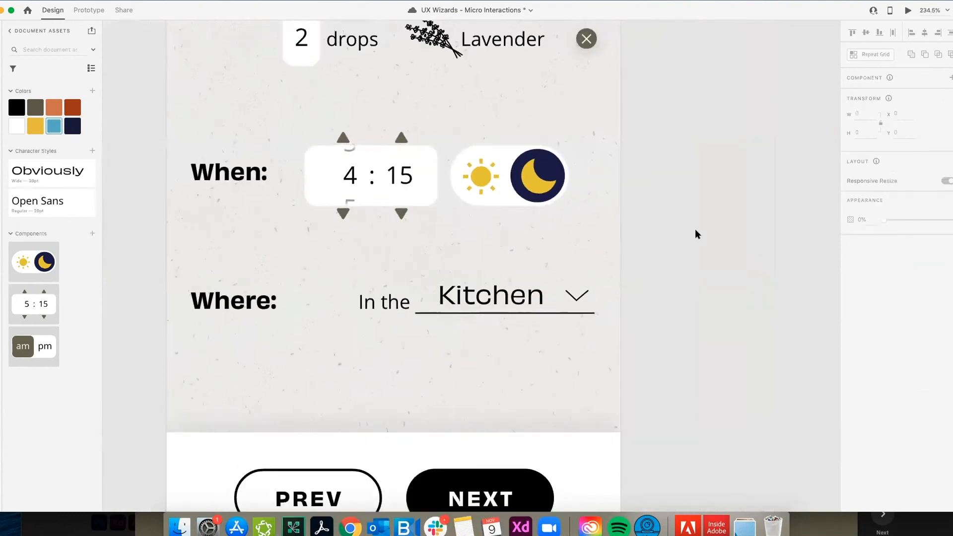
left_click(465, 172)
scroll(466, 172, "up", 3)
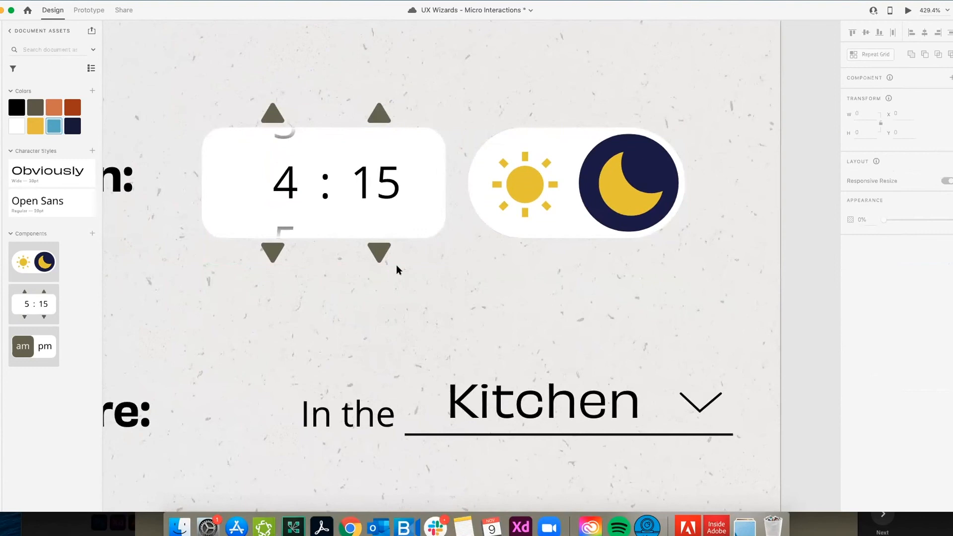
key("super+s")
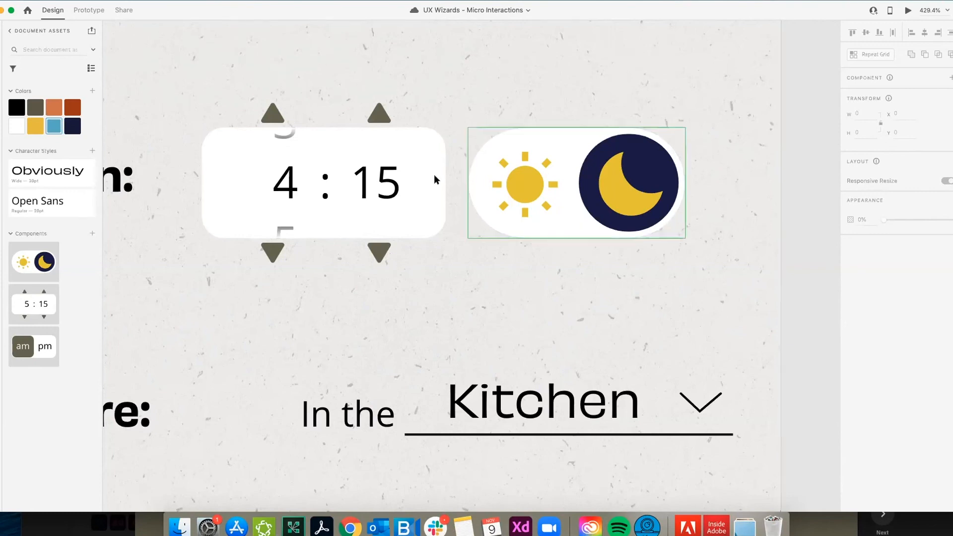
Step: Turn the "In the Kitchen" dropdown group into a component and save the document
scroll(433, 263, "down", 5)
left_click(498, 357)
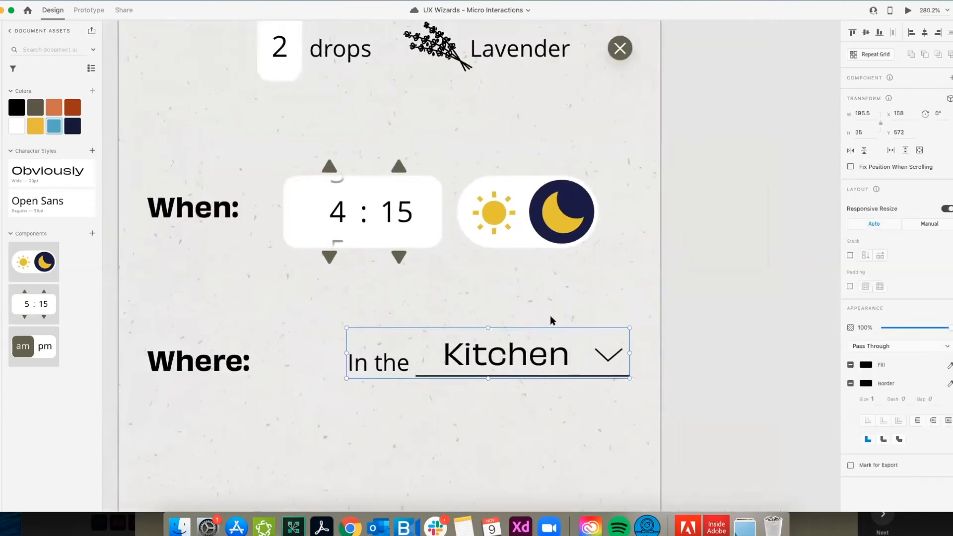
left_click(75, 12)
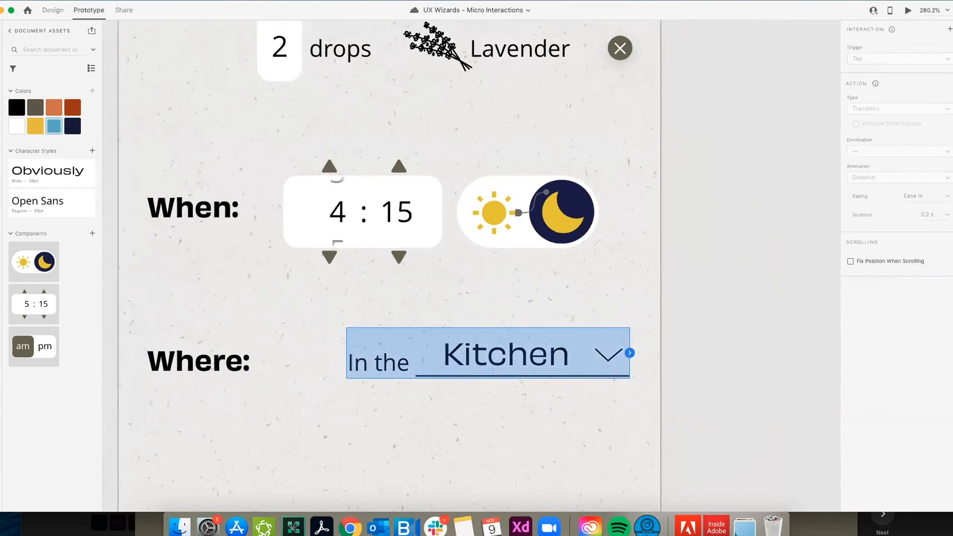
left_click(52, 10)
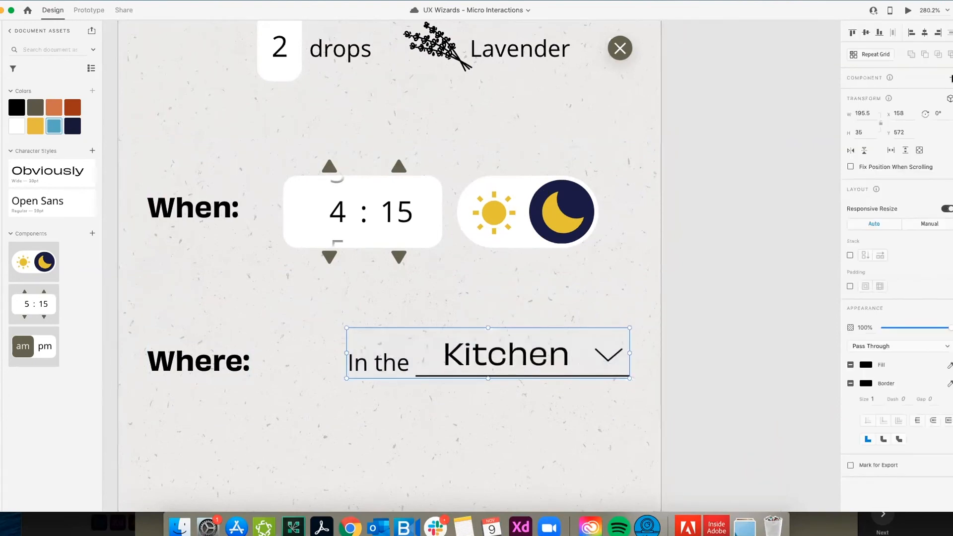
key("super+k")
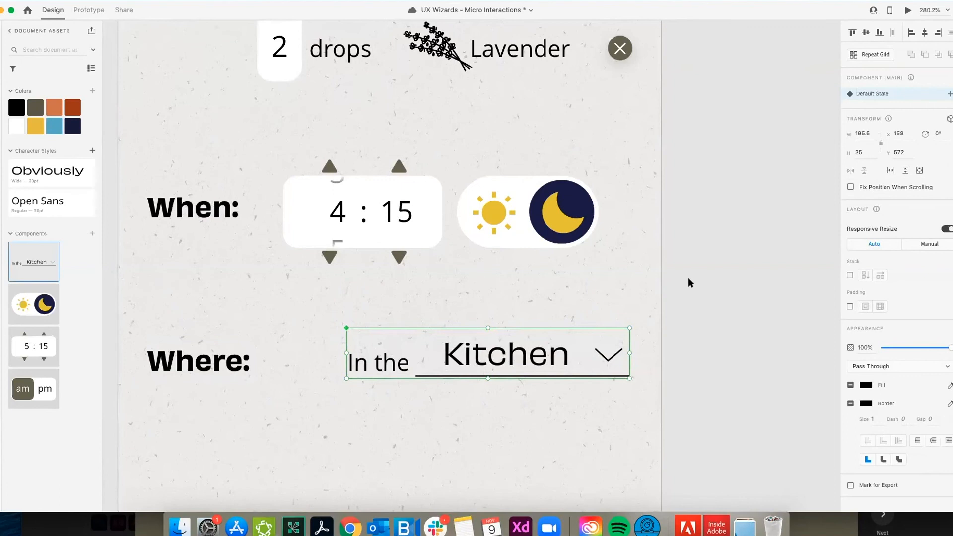
left_click(717, 257)
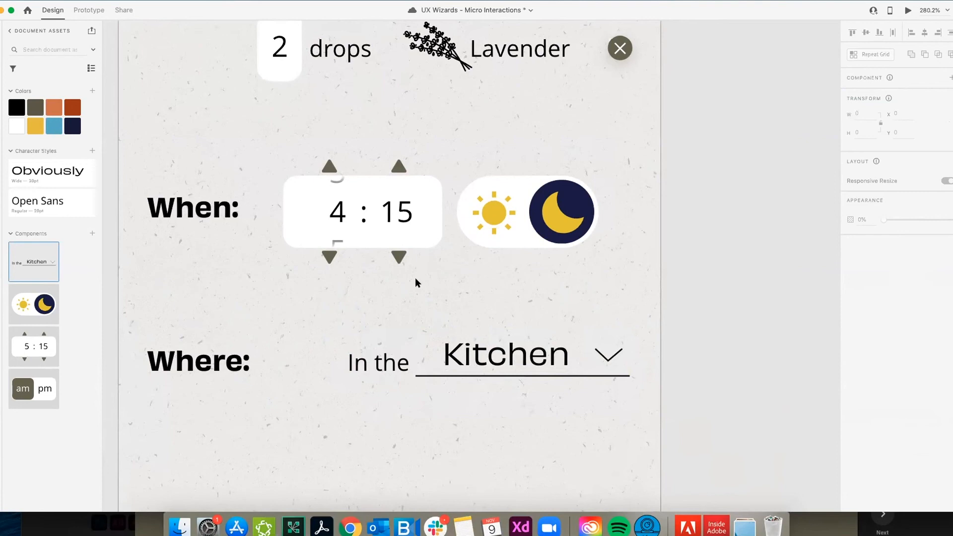
key("cmd+s")
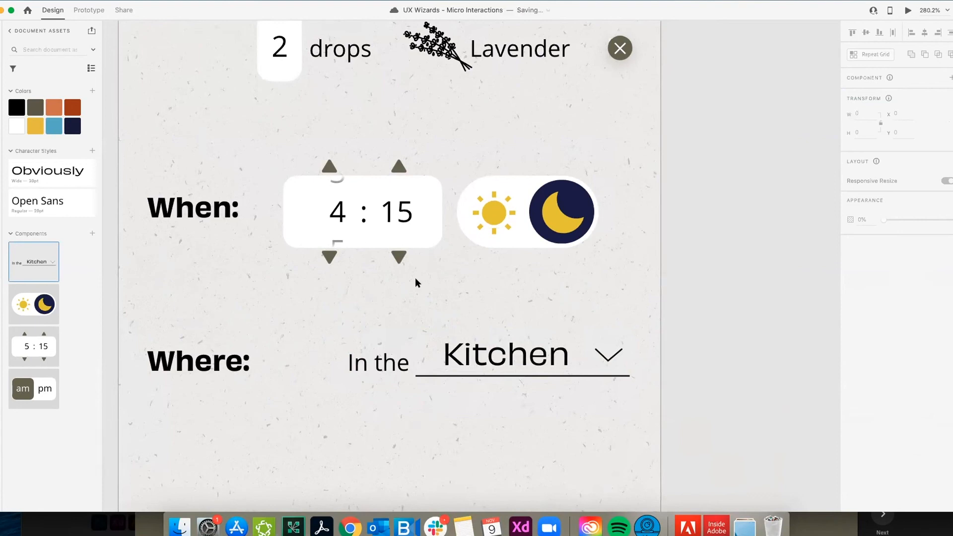
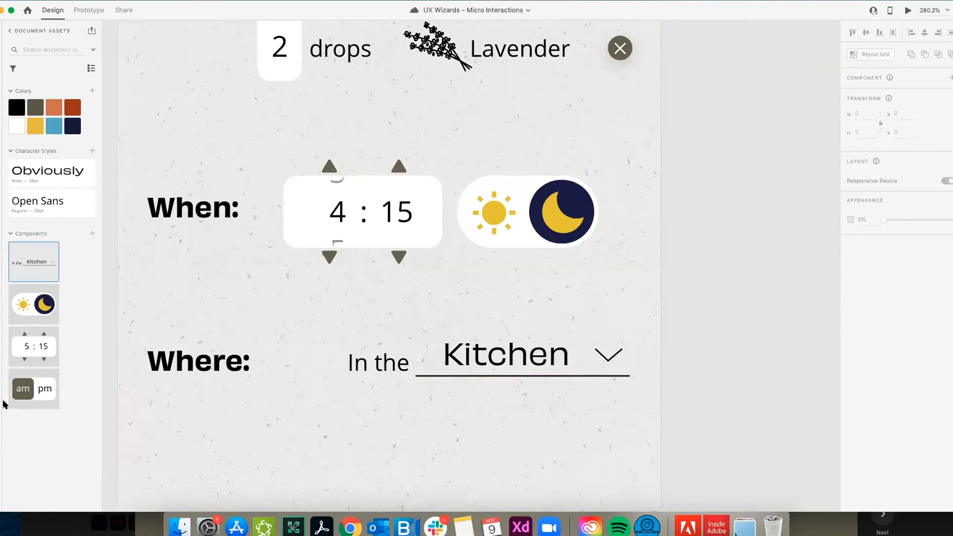
Step: Open the unDraw plugin and search its illustrations for "plants"
key("super+y")
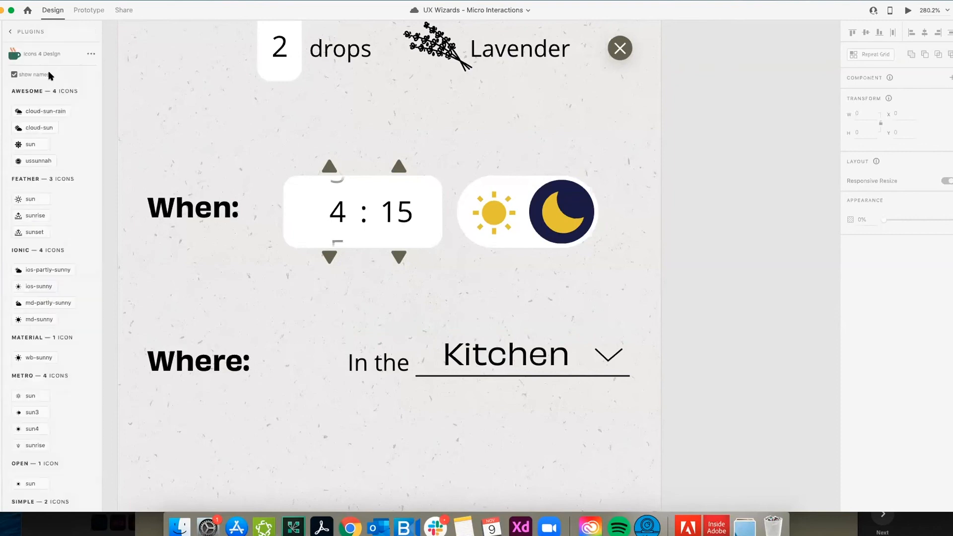
key("alt+super+p")
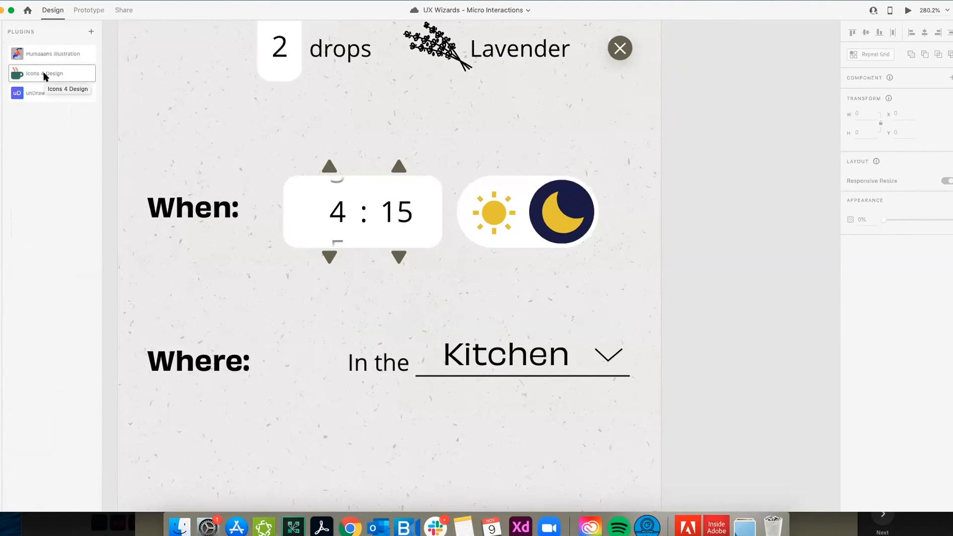
left_click(30, 94)
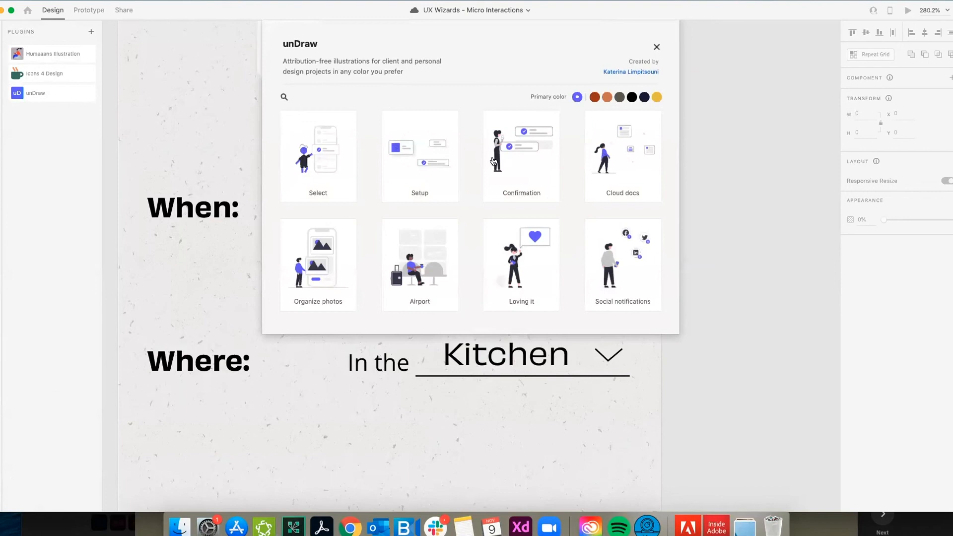
scroll(364, 244, "down", 3)
scroll(364, 199, "up", 4)
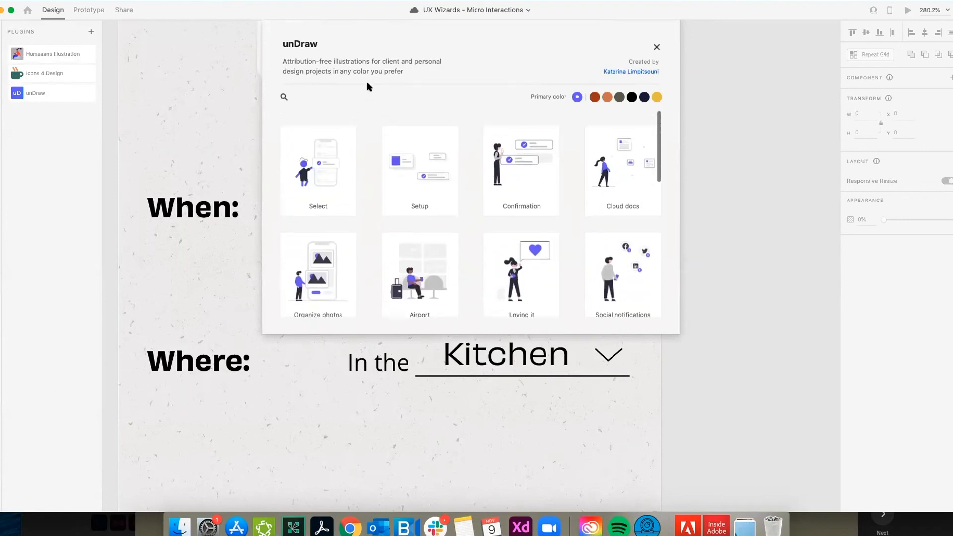
left_click(285, 97)
type("plants")
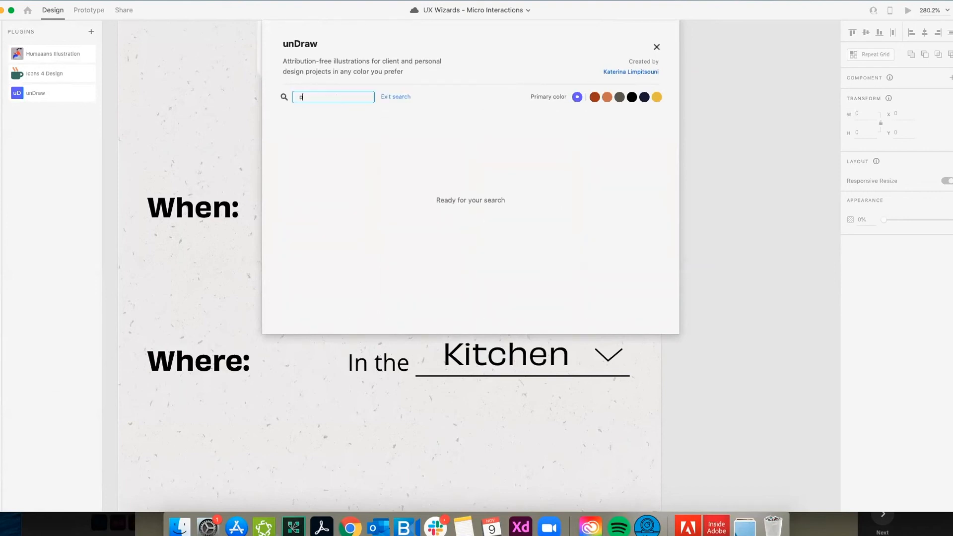
Step: Look through the "plants" illustrations in unDraw and set their primary color to the light orange swatch
double_click(307, 96)
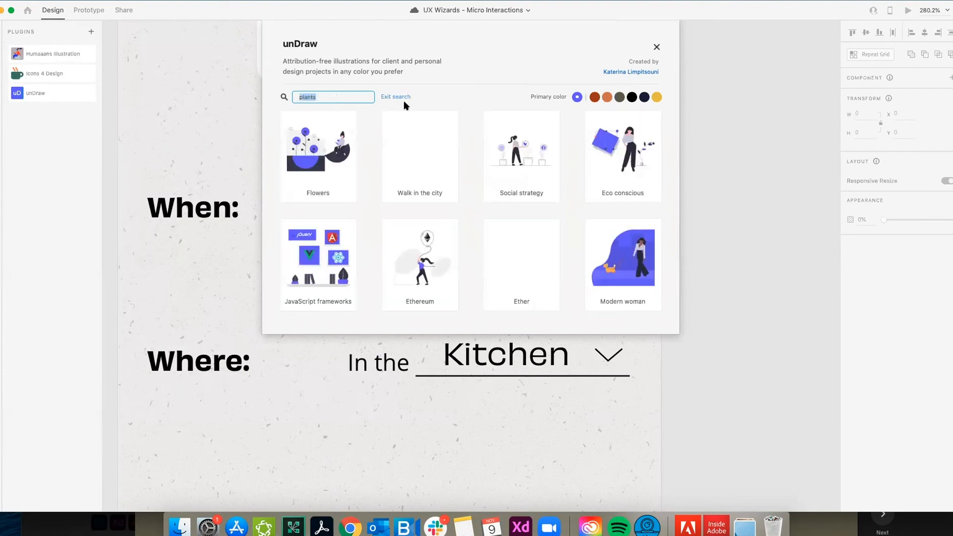
scroll(370, 271, "down", 10)
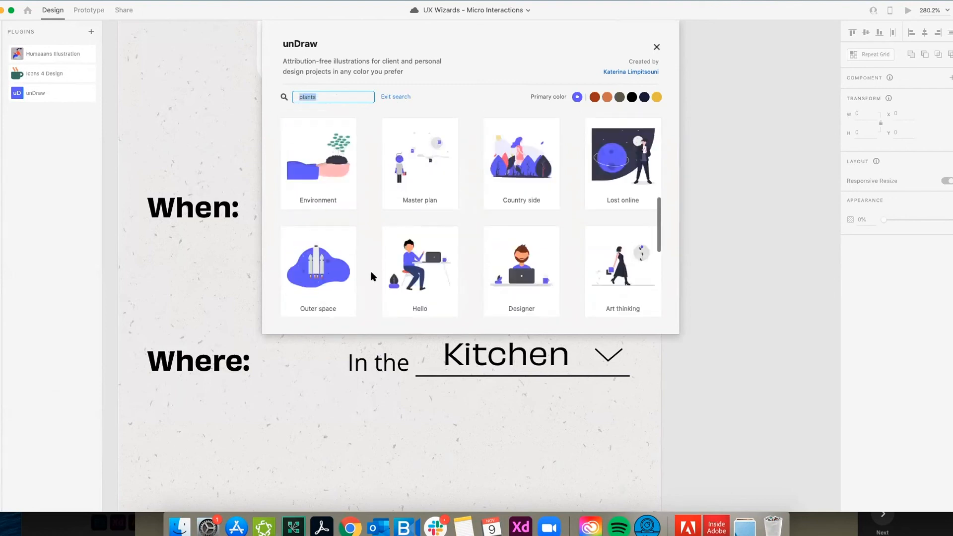
scroll(400, 185, "up", 15)
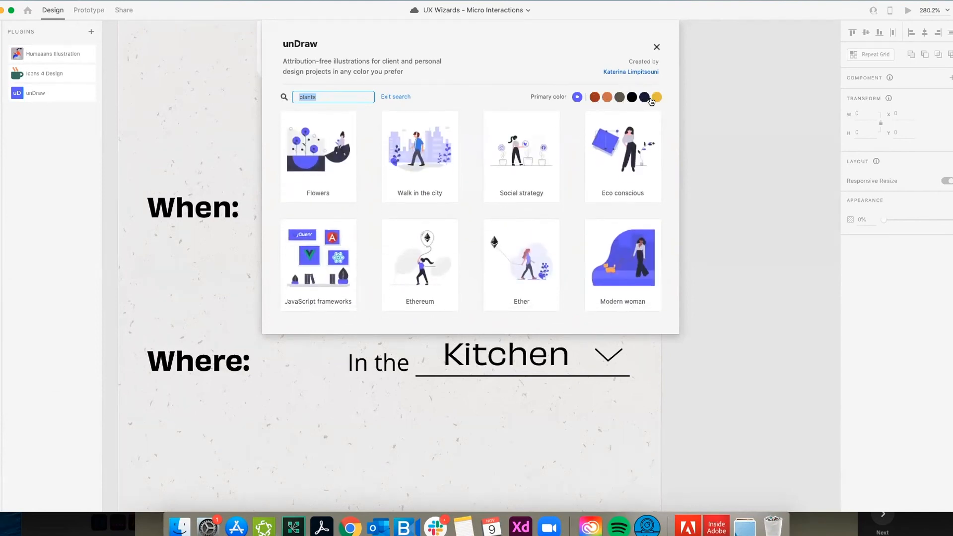
left_click(609, 96)
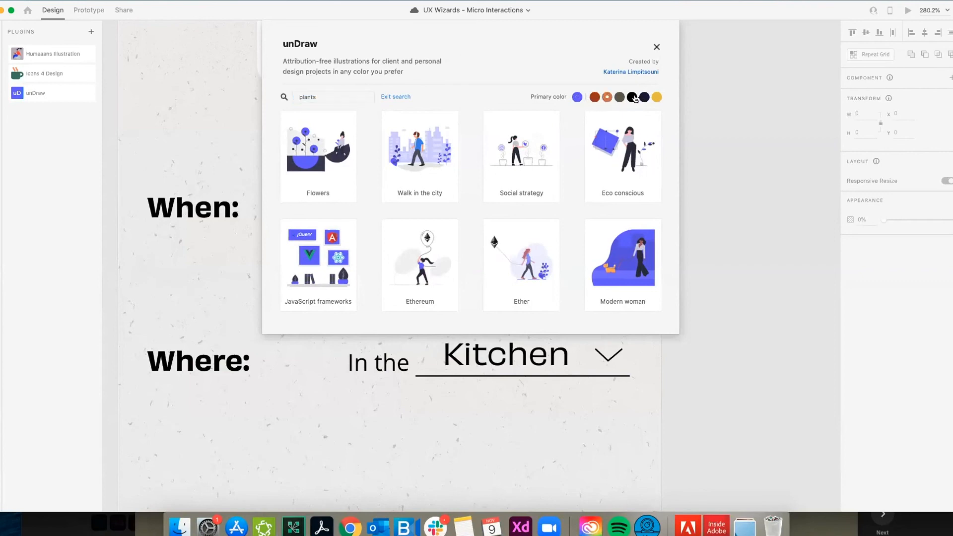
left_click(645, 97)
left_click(607, 97)
scroll(454, 278, "down", 10)
scroll(454, 278, "up", 10)
Step: Place the "Walk in the city" illustration on the empty canvas beside the TimePicker artboard
left_click(412, 150)
left_click(469, 245)
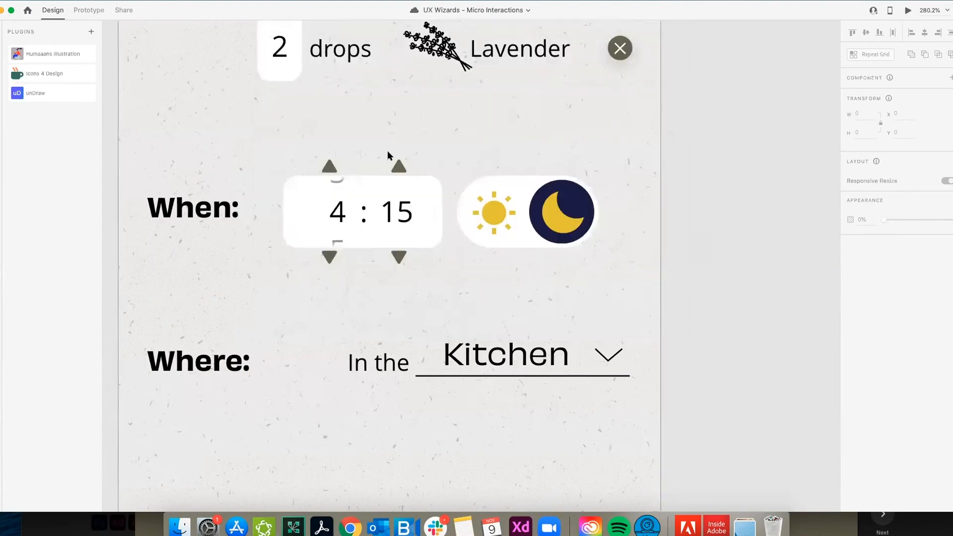
scroll(328, 109, "down", 5)
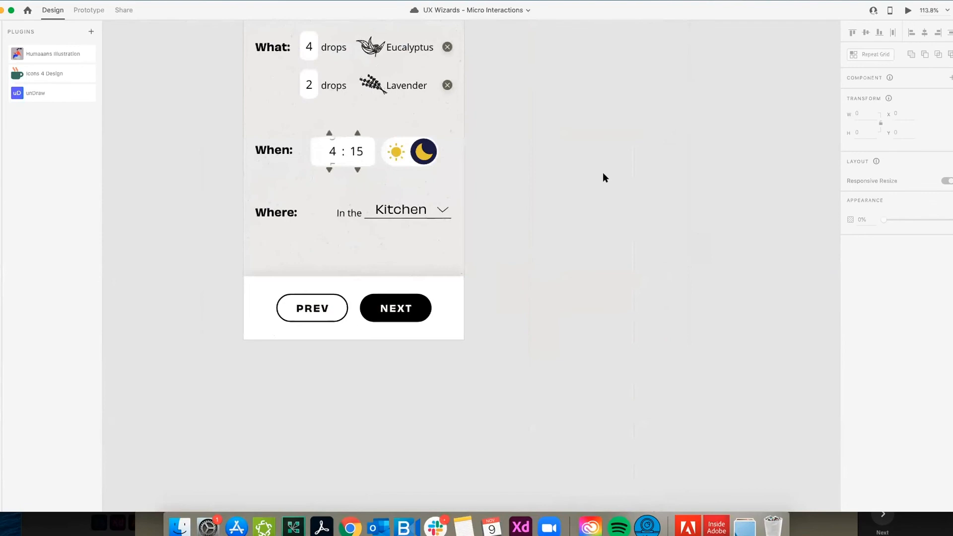
key("cmd+v")
scroll(646, 208, "down", 3)
left_click(447, 418)
scroll(576, 217, "up", 5)
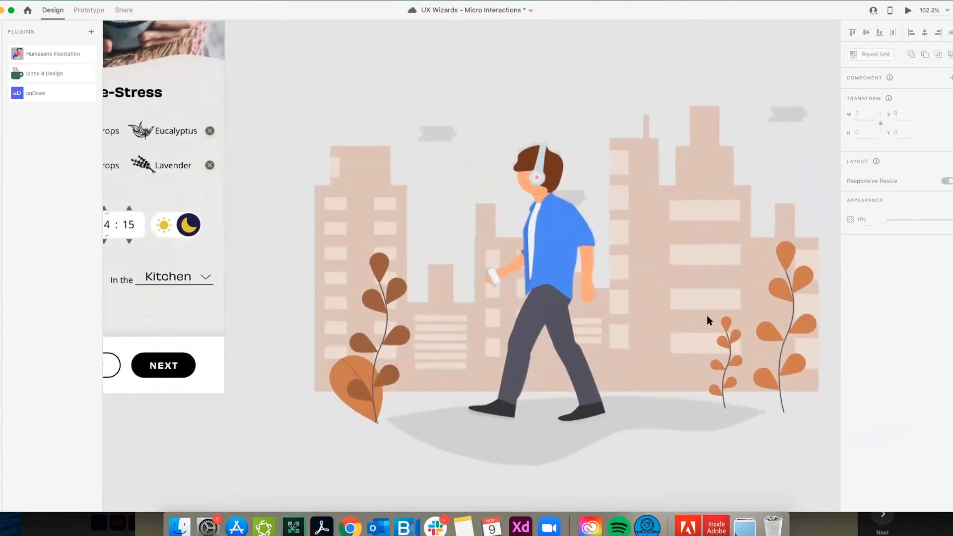
scroll(707, 318, "right", 3)
Step: Show the document assets and delete the walking man illustration from the canvas
key("cmd+shift+y")
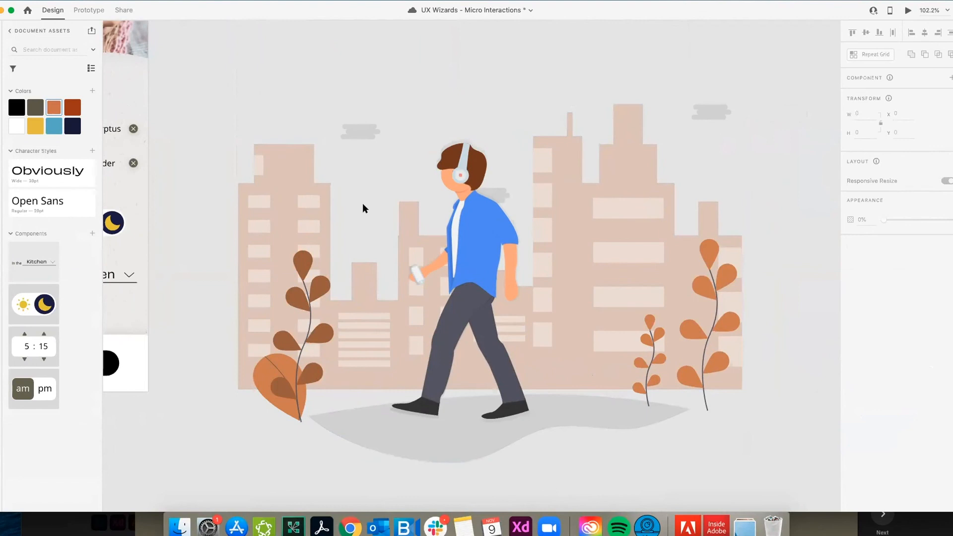
left_click(516, 235)
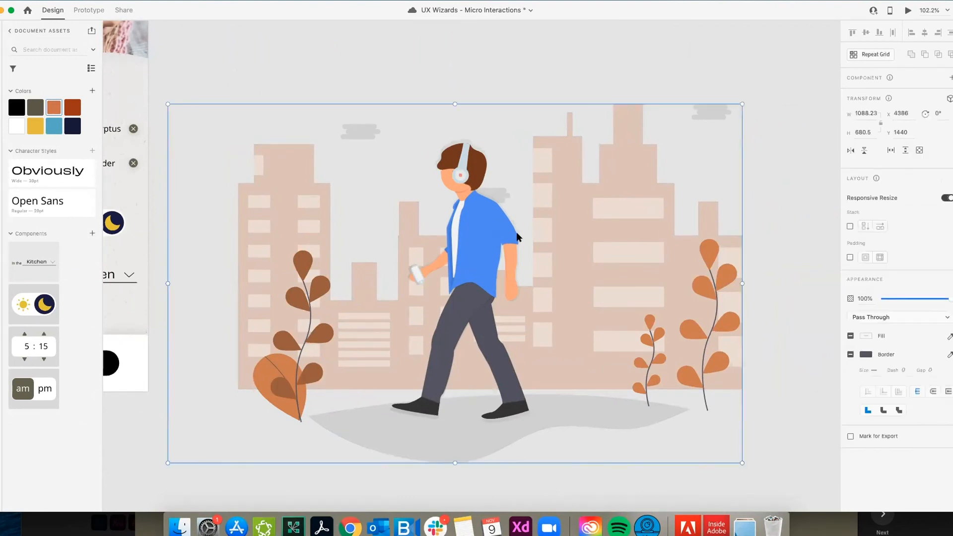
key("Delete")
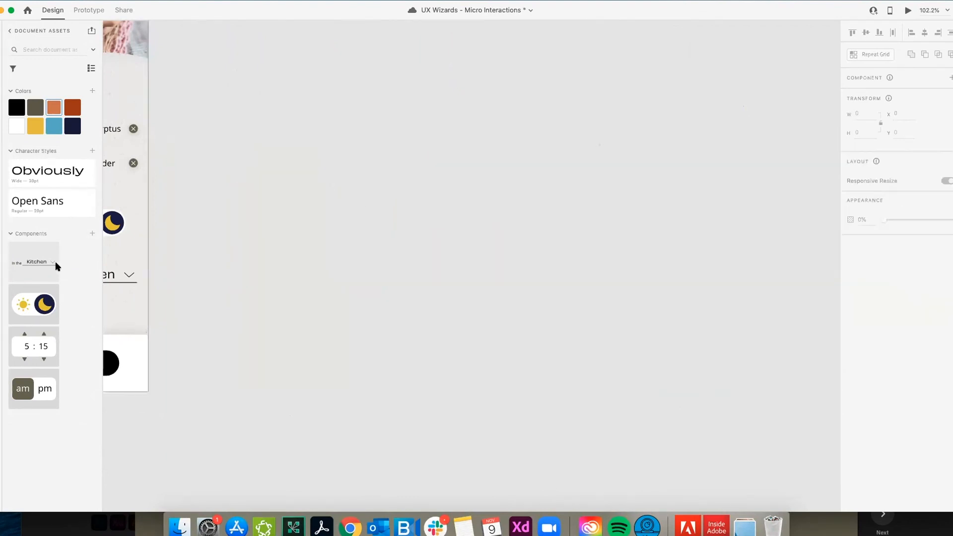
Step: Open the plugin marketplace and install the UI Faces plugin from the Essential Plugins
key("alt+super+p")
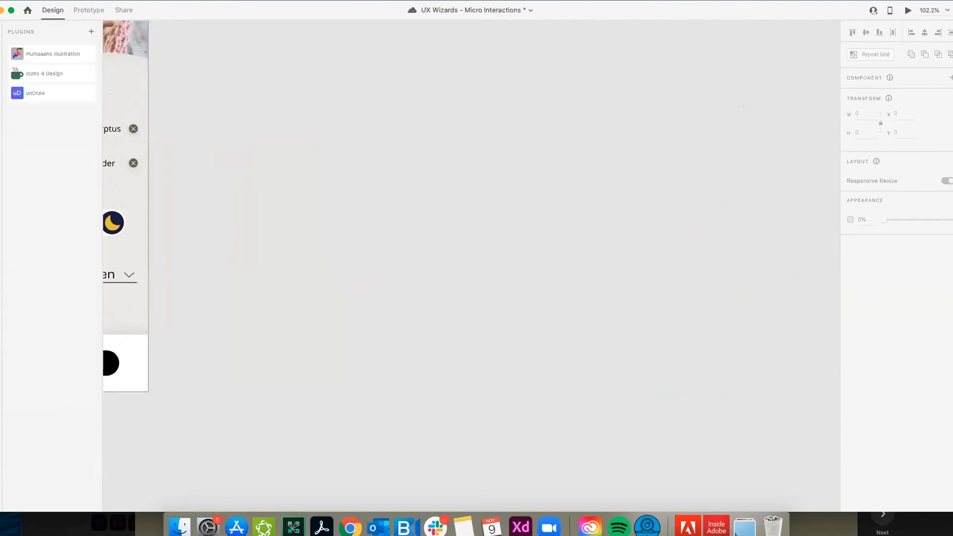
left_click(91, 32)
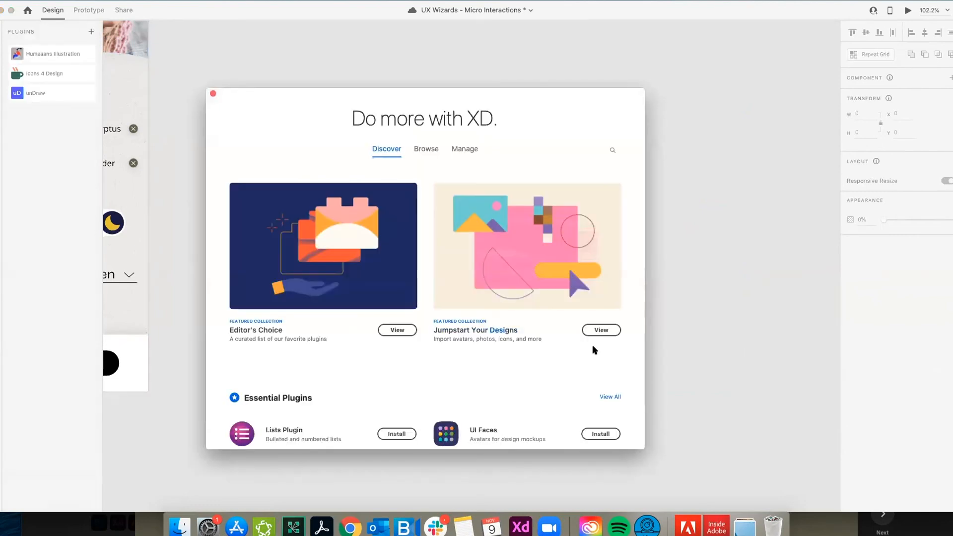
scroll(594, 350, "down", 5)
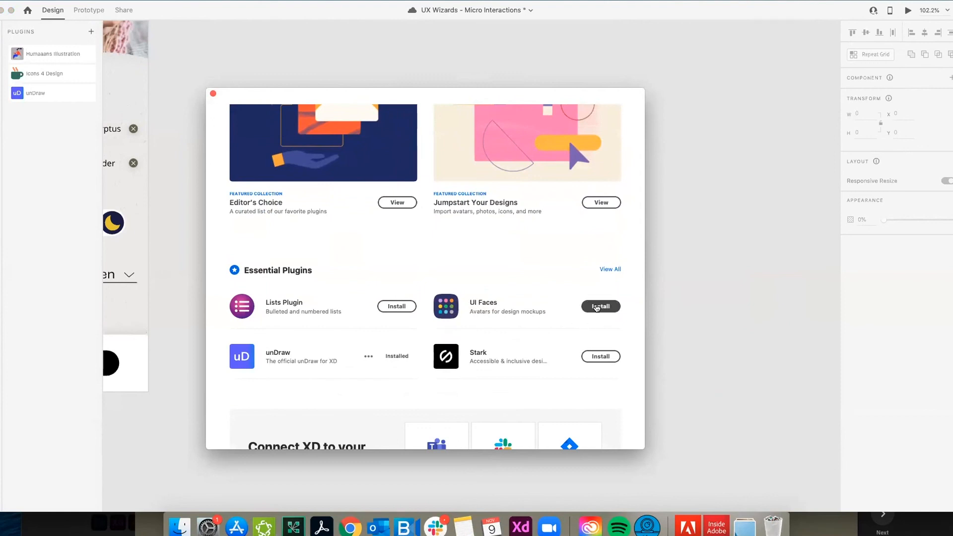
left_click(597, 307)
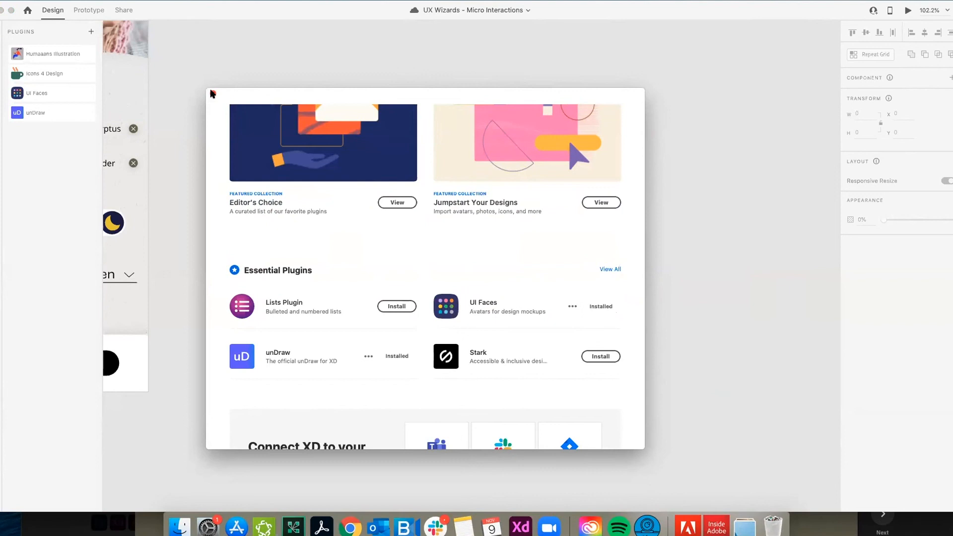
Step: Look over the marketplace's Discover page, including essential plugins, app integrations, collections and categories
scroll(379, 293, "down", 5)
scroll(380, 292, "up", 3)
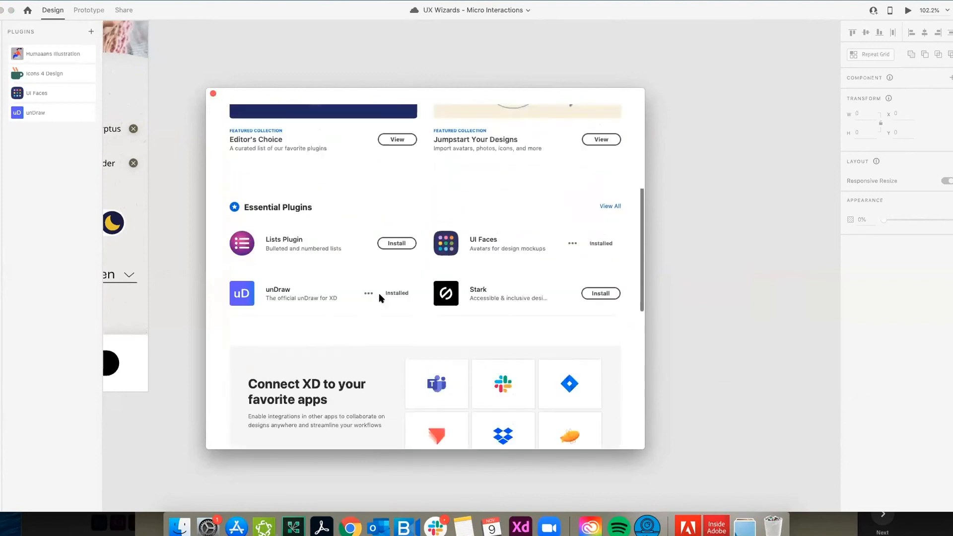
scroll(381, 298, "up", 4)
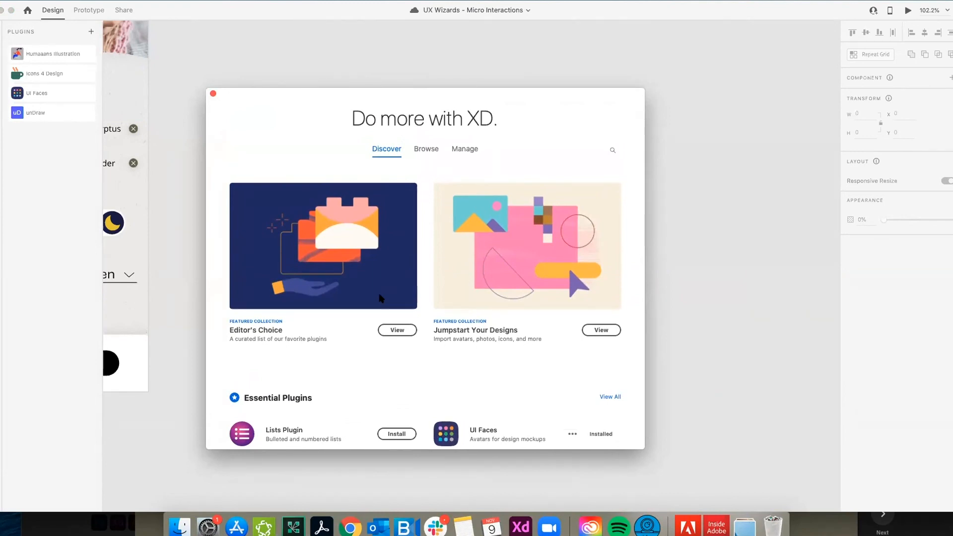
left_click(381, 298)
left_click(245, 183)
scroll(351, 296, "down", 6)
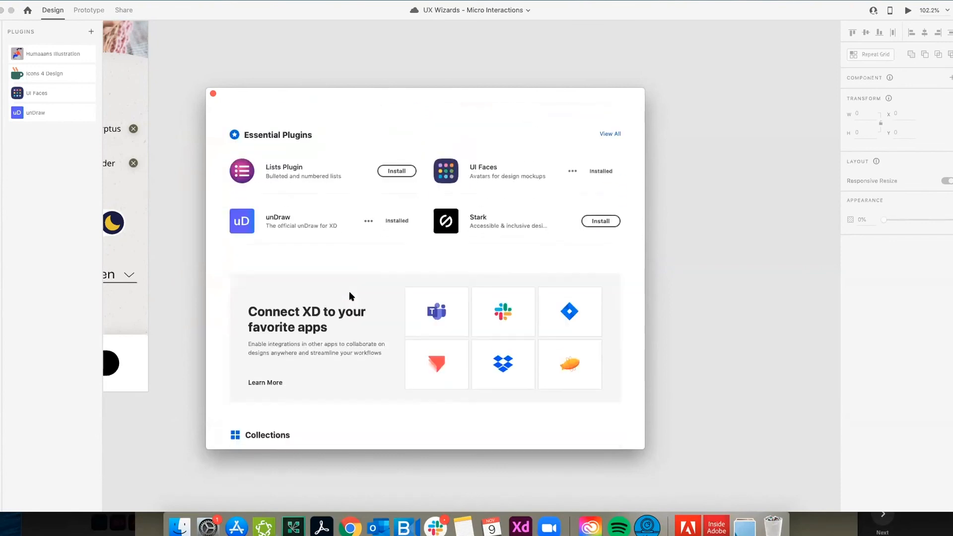
scroll(350, 296, "down", 2)
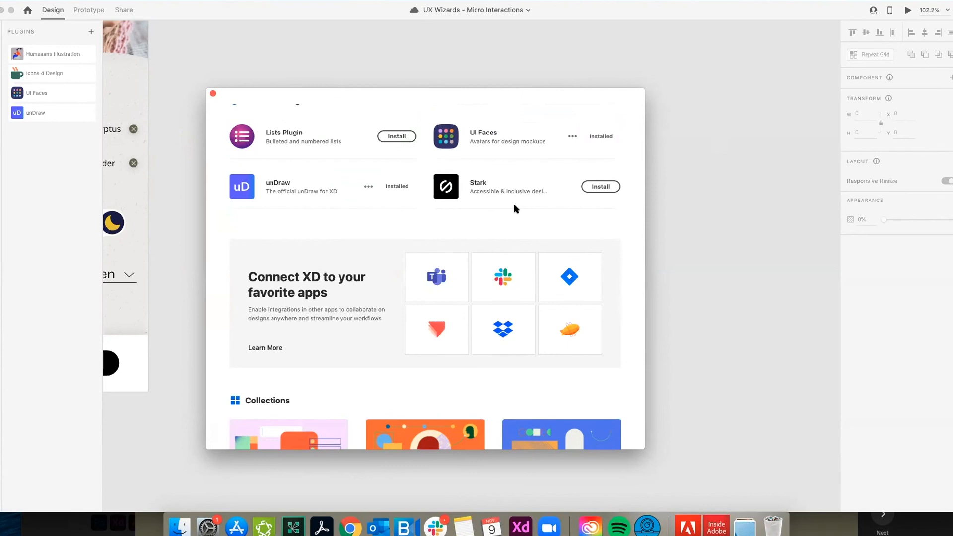
scroll(411, 304, "down", 5)
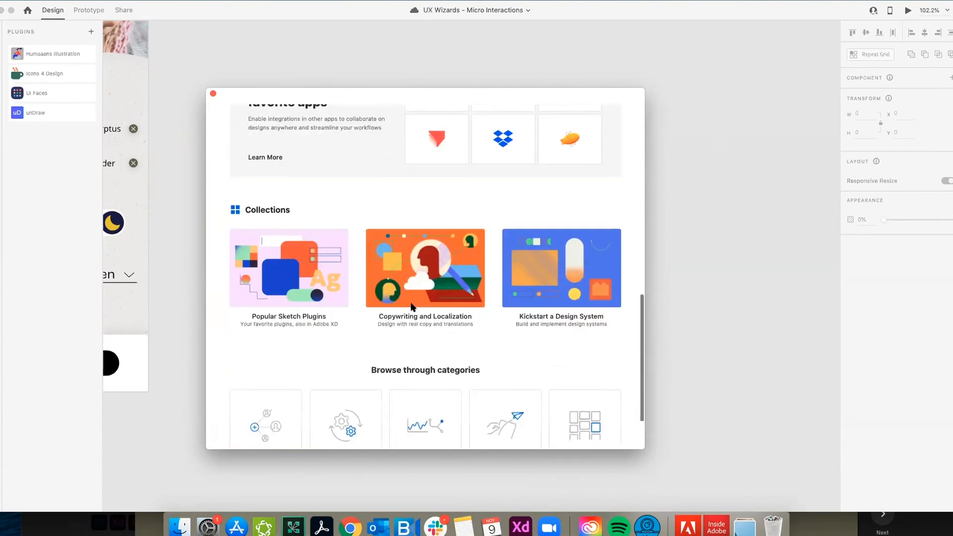
scroll(411, 307, "up", 10)
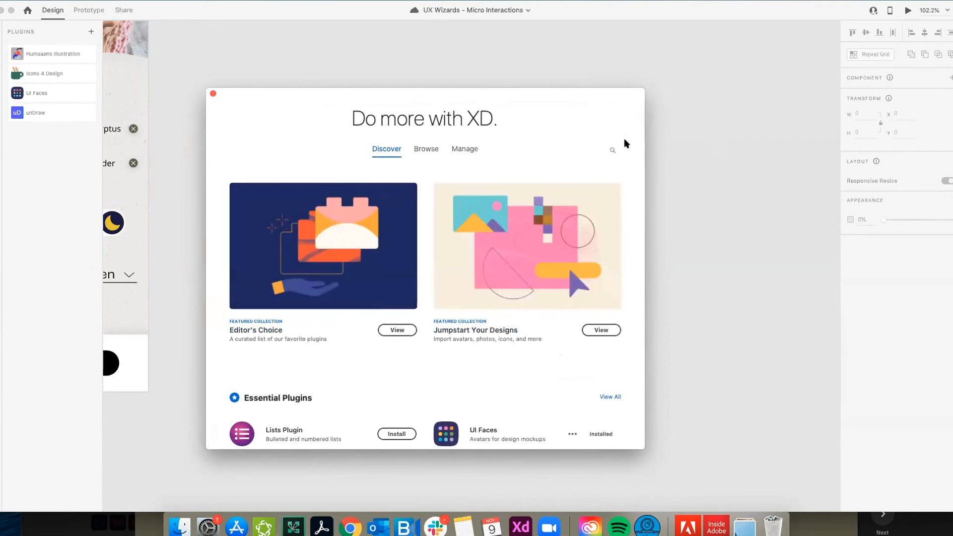
Step: Search the plugin marketplace for "wireframe", look over the matching plugins and close the marketplace
left_click(613, 150)
type("wireframin")
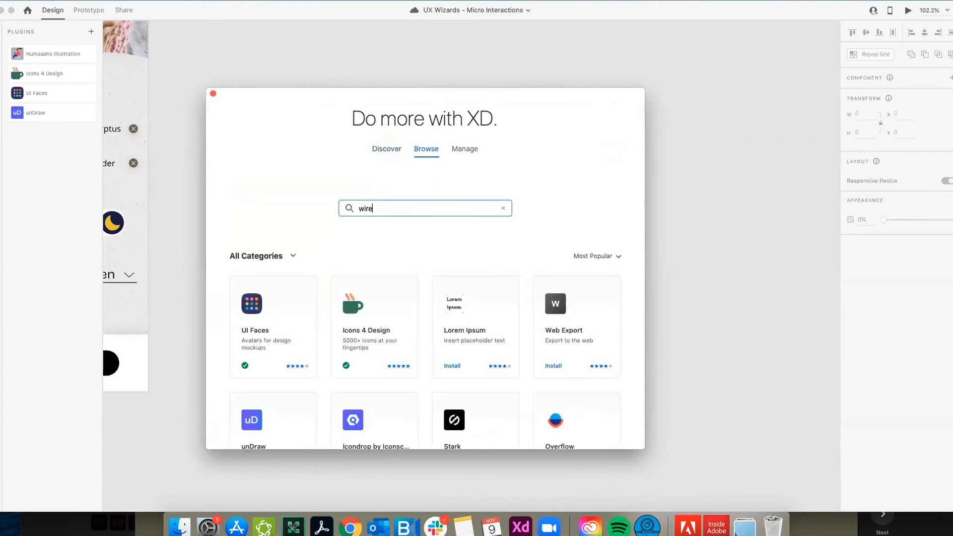
key("BackSpace")
key("BackSpace")
type("e")
key("Return")
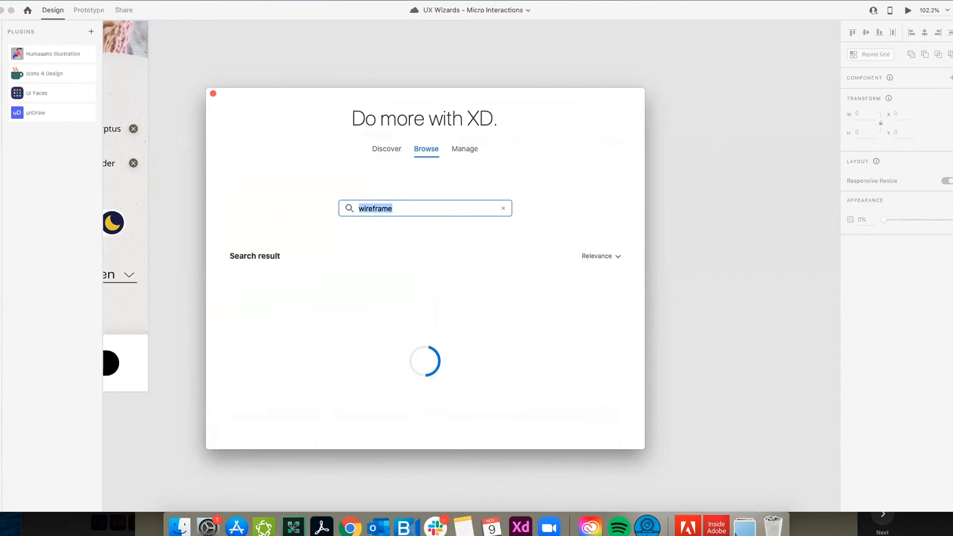
scroll(353, 399, "down", 2)
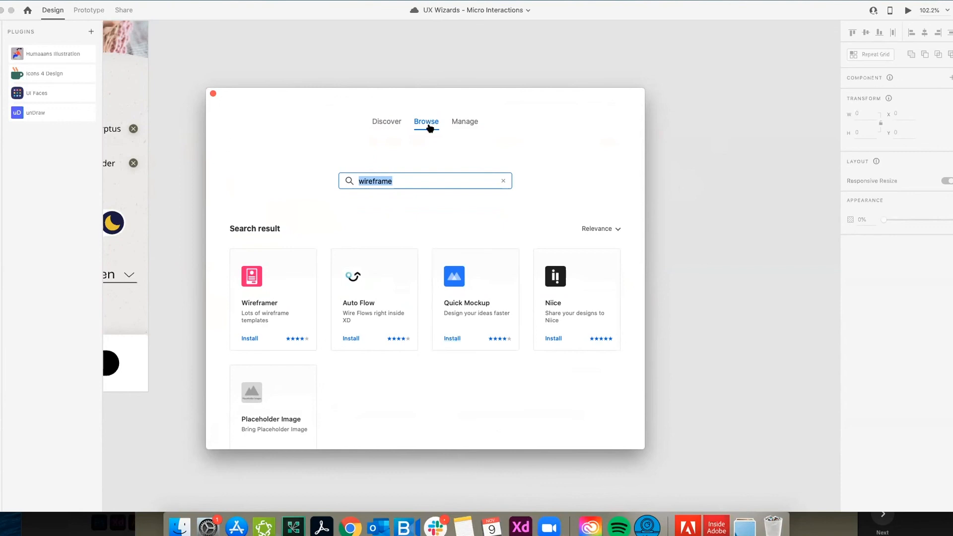
left_click(213, 94)
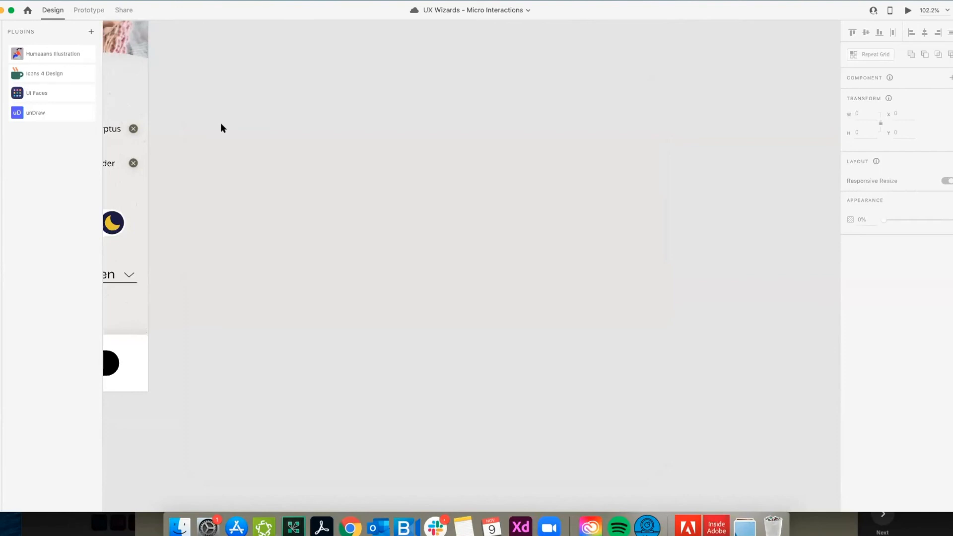
Step: Reopen the plugin marketplace, search for "maps", look over the matching plugins and close it
left_click(91, 31)
left_click(612, 150)
type("maps")
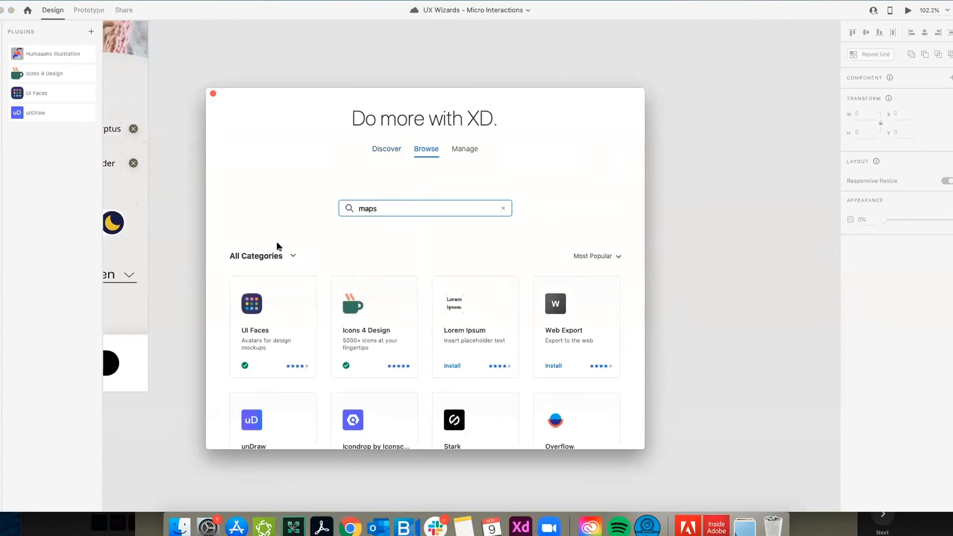
key("Return")
scroll(308, 398, "down", 1)
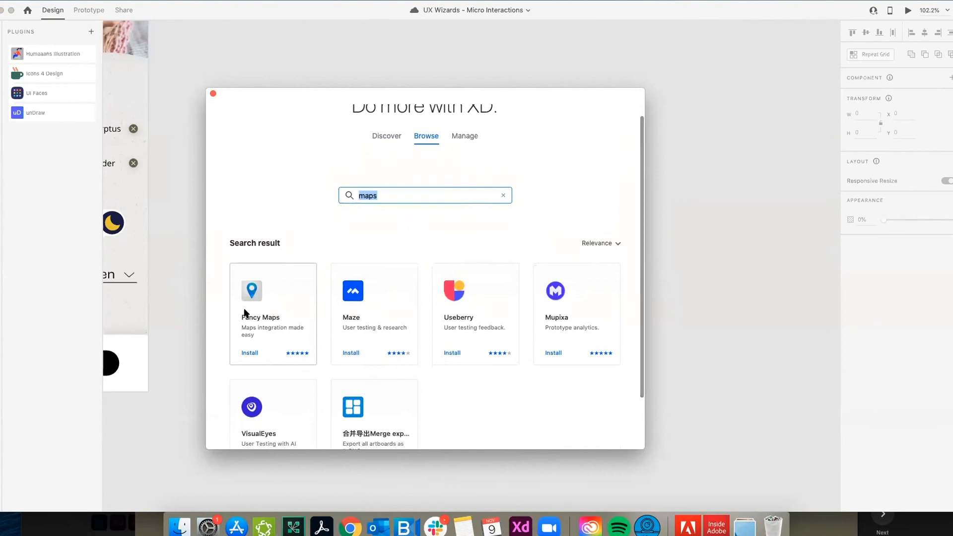
left_click(213, 93)
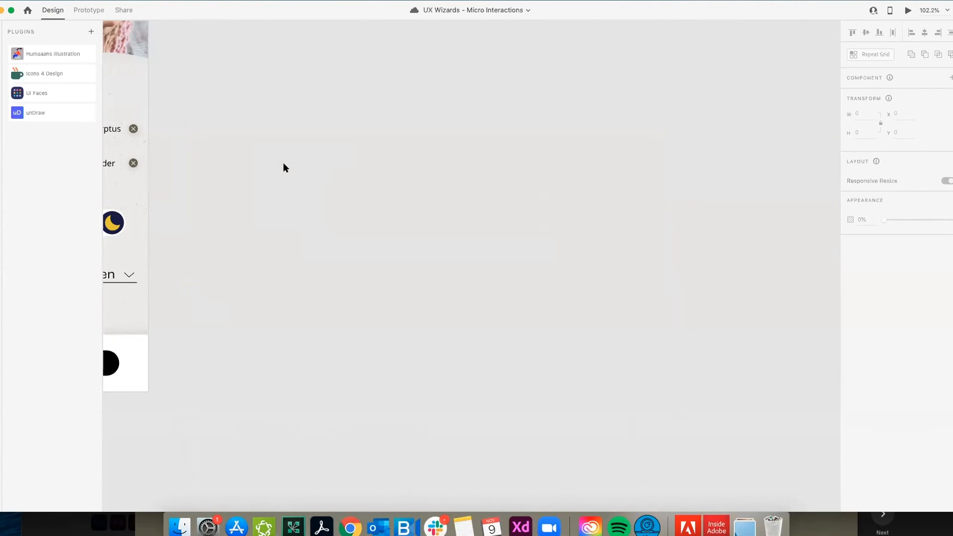
Step: Review the Autoanimate and GlowingButton artboards elsewhere in the document
scroll(283, 168, "left", 3)
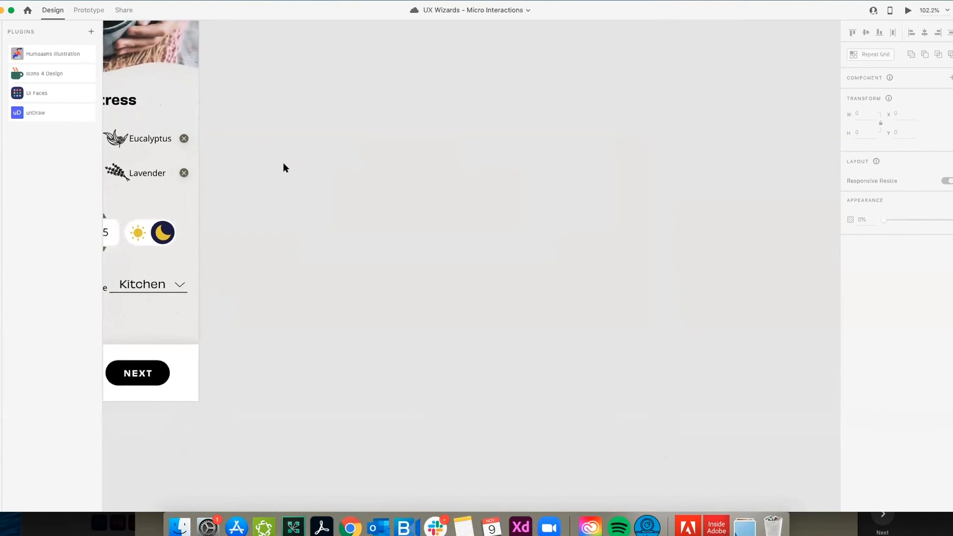
scroll(333, 222, "down", 5)
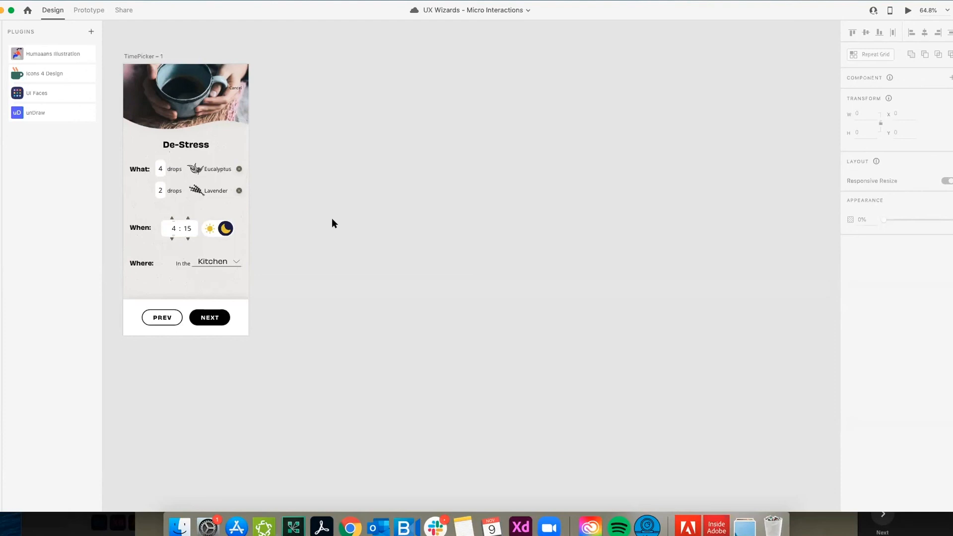
scroll(332, 218, "down", 3)
scroll(324, 227, "down", 10)
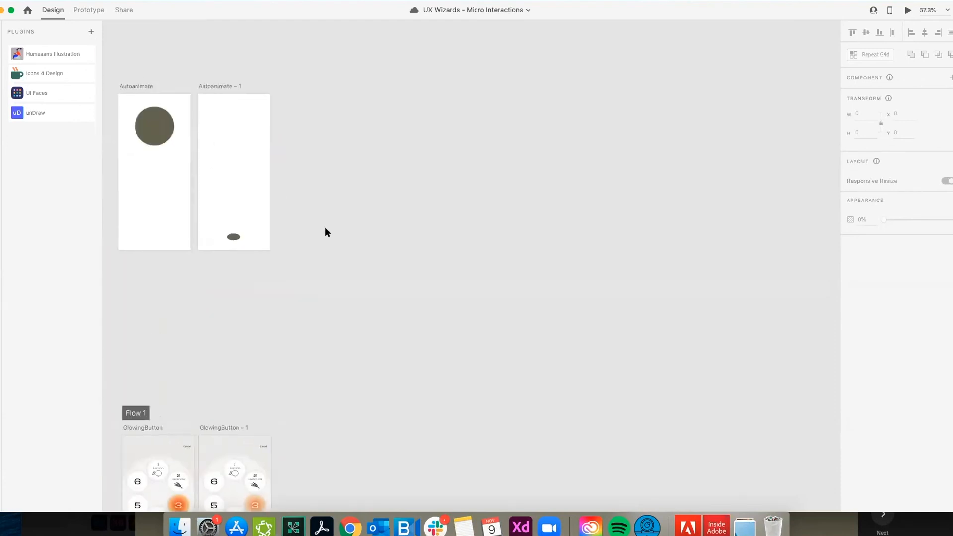
scroll(390, 371, "up", 6)
scroll(390, 371, "down", 2)
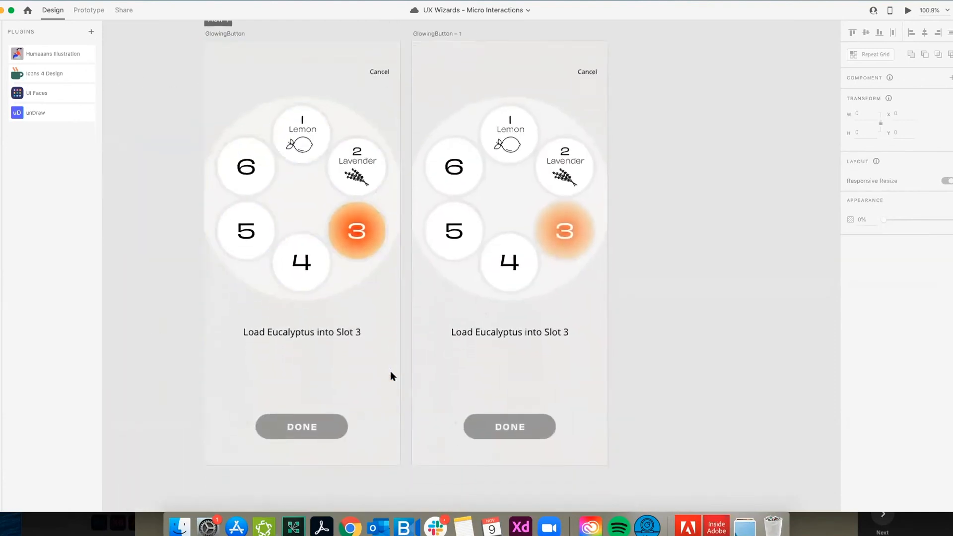
scroll(391, 372, "up", 2)
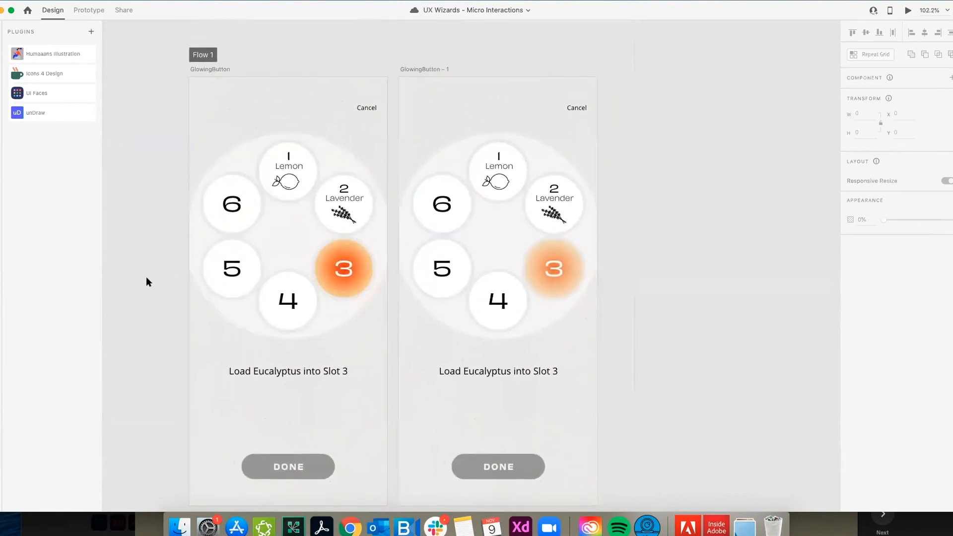